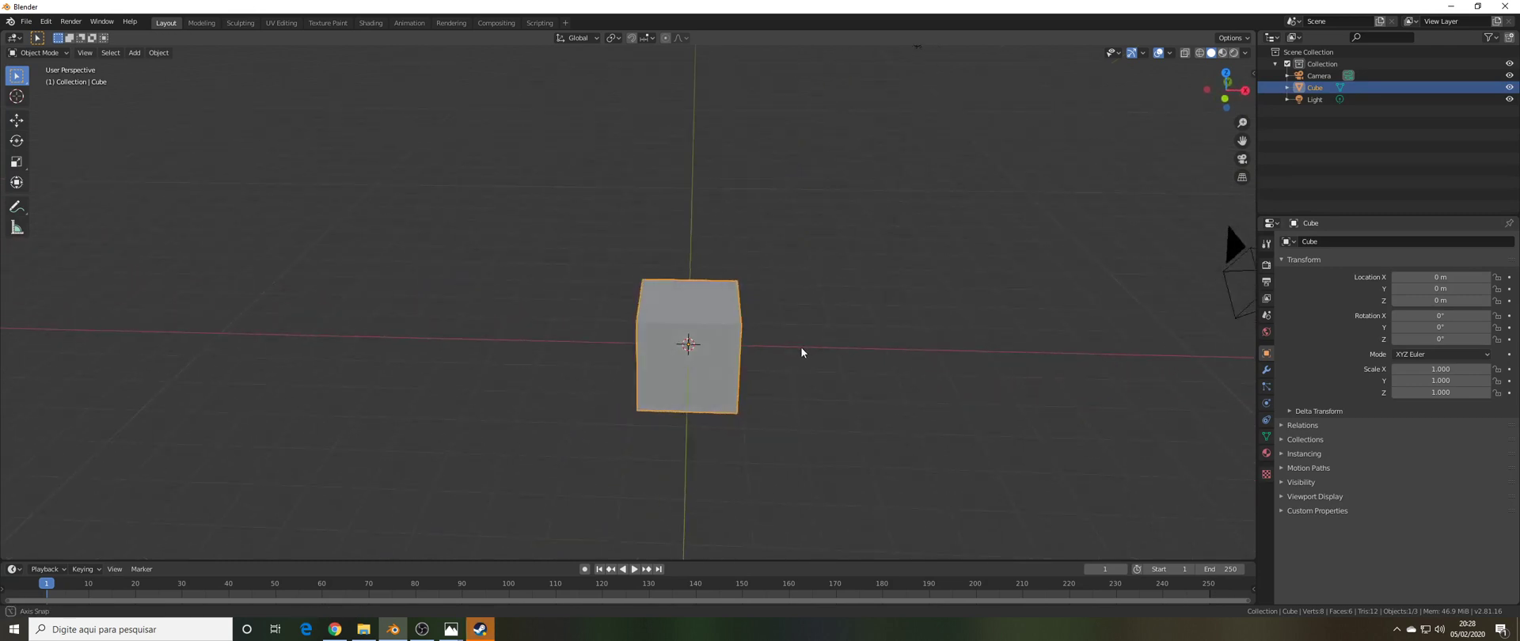
scroll(770, 349, "down", 3)
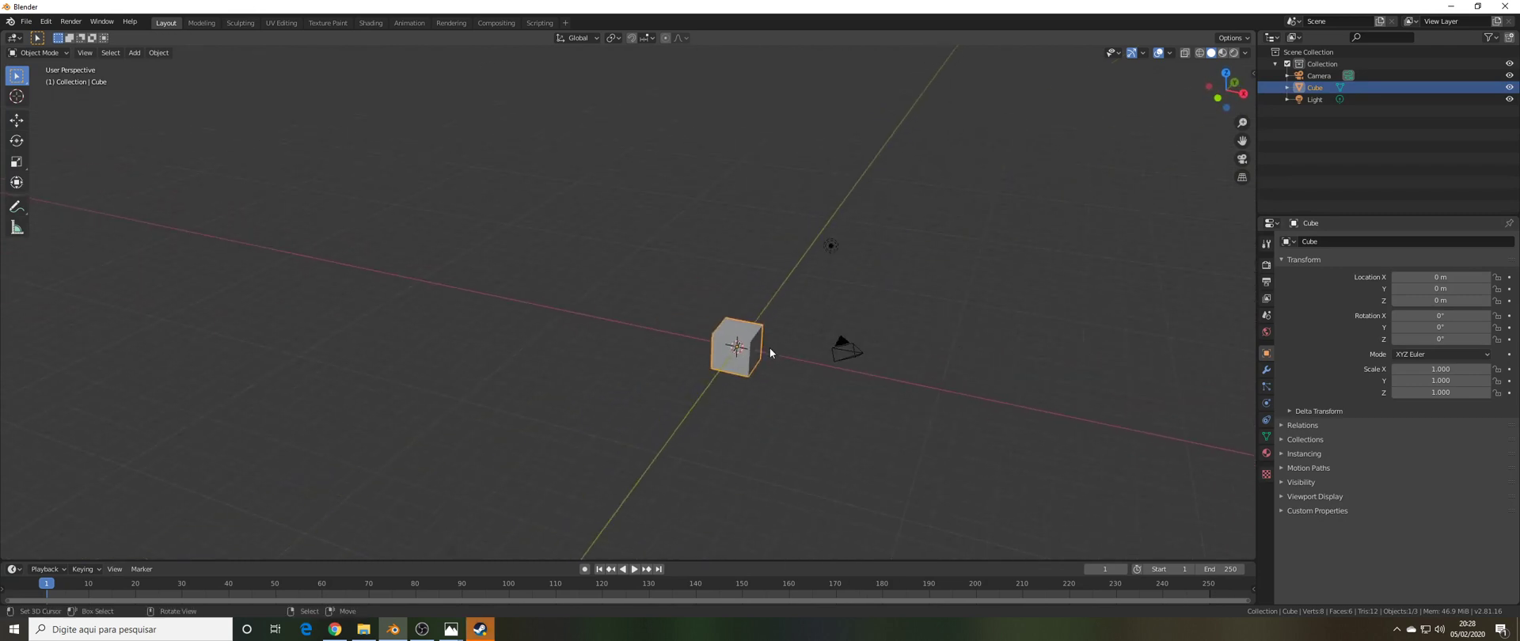
scroll(784, 368, "up", 4)
scroll(757, 329, "up", 2)
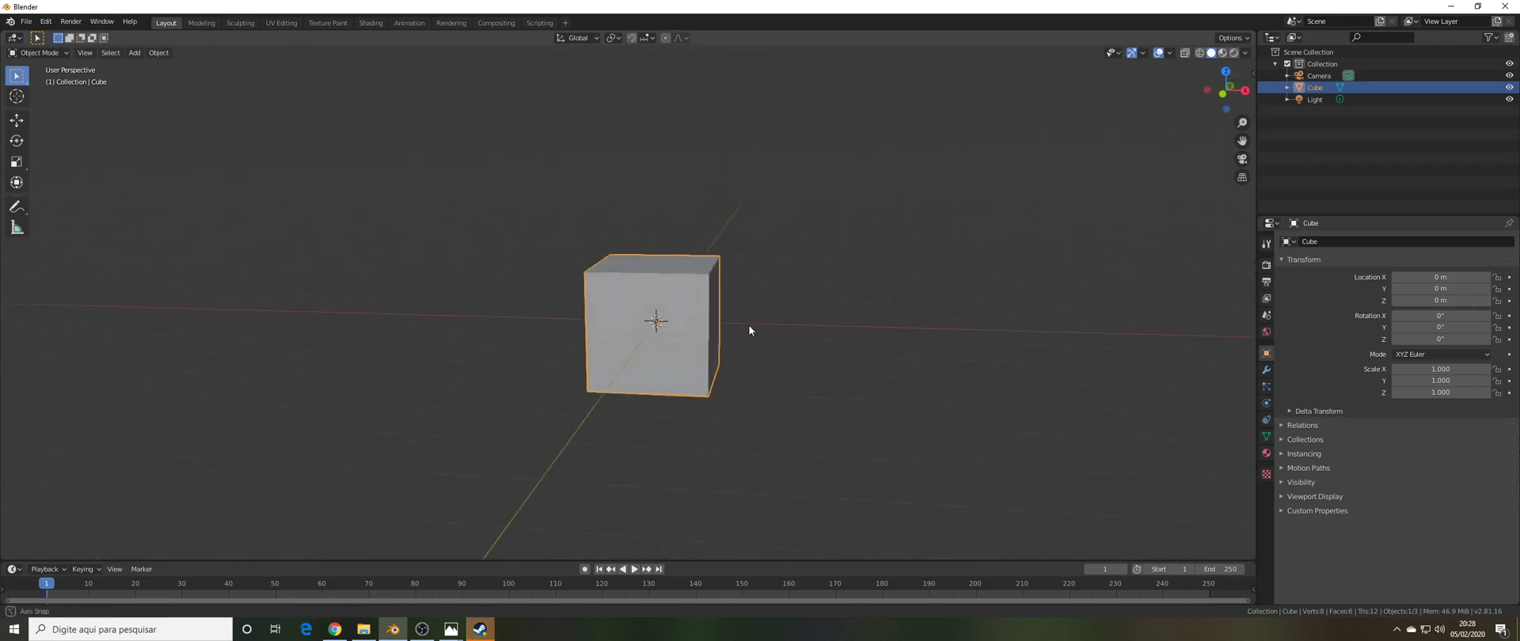
scroll(712, 329, "down", 5)
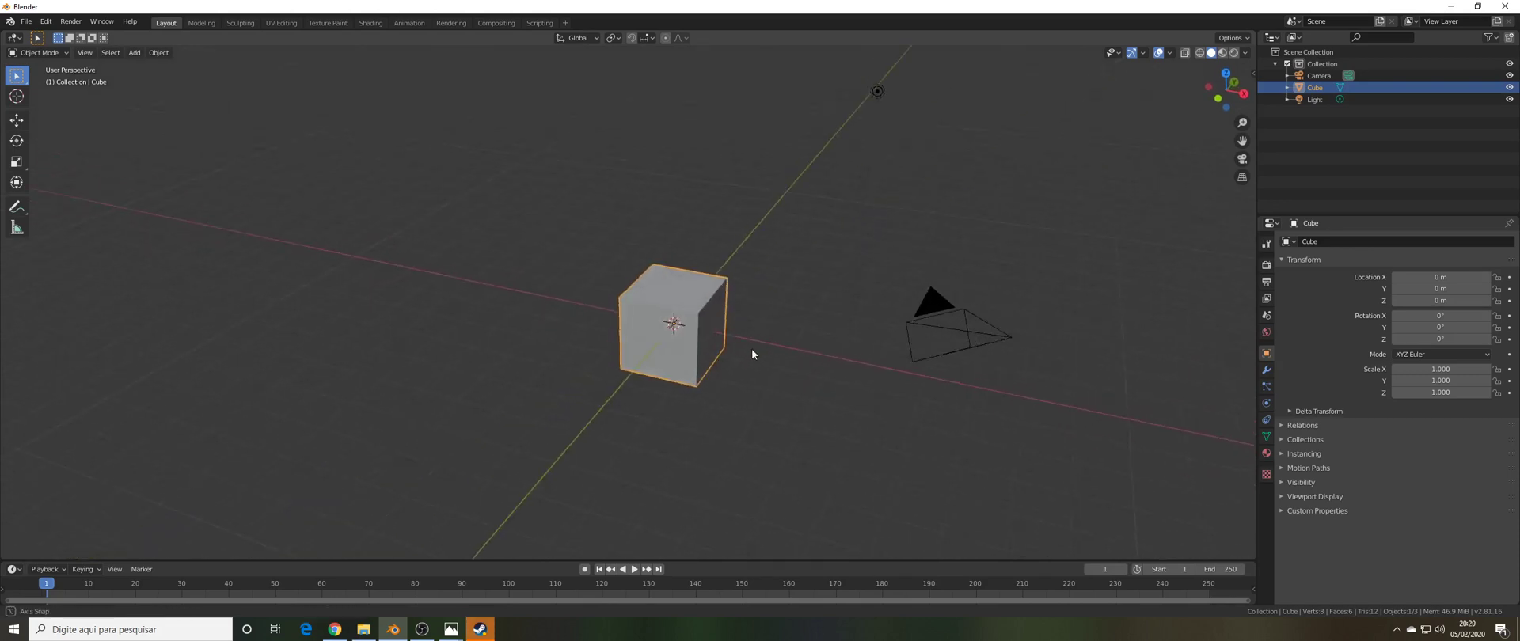
scroll(746, 330, "up", 3)
scroll(770, 330, "down", 2)
scroll(771, 329, "up", 1)
- Scale the default cube up uniformly to about 4.46
key("s")
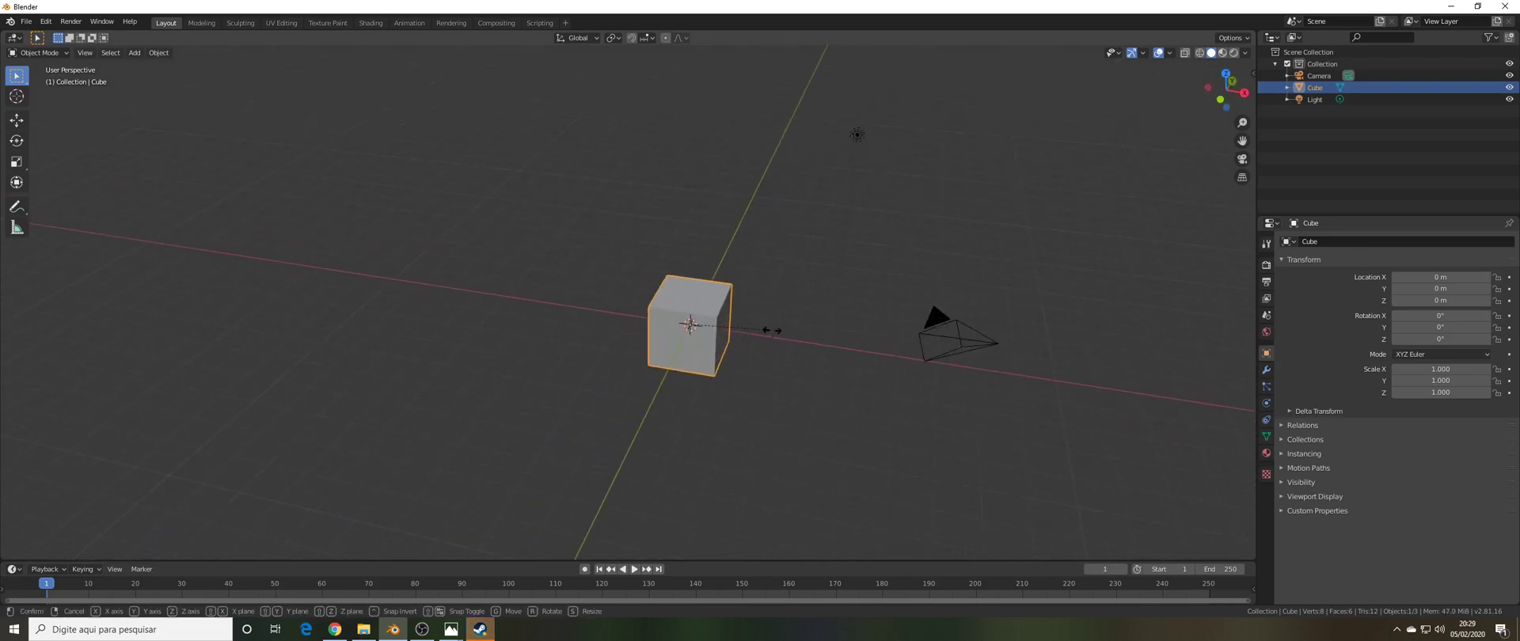
left_click(1056, 341)
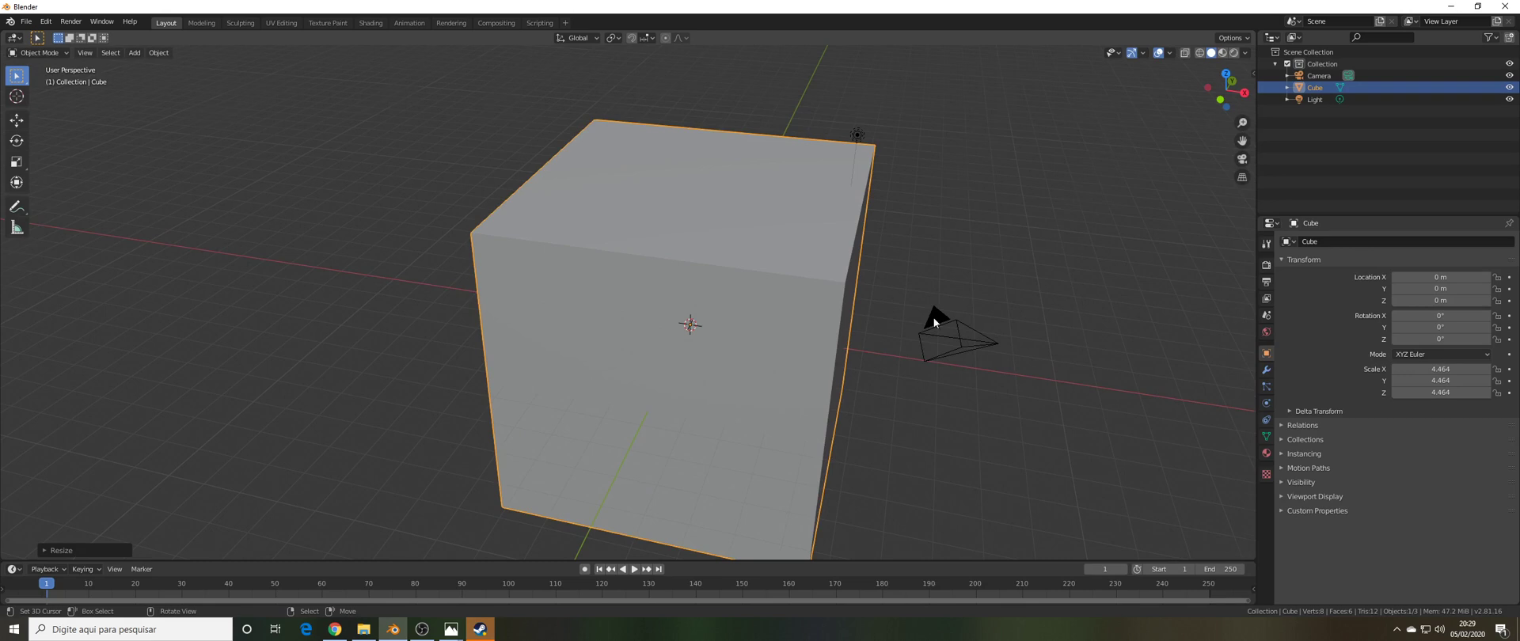
scroll(879, 320, "down", 3)
mouse_move(846, 326)
middle_mouse_down()
mouse_move(748, 336)
mouse_move(848, 316)
mouse_move(828, 364)
mouse_move(839, 308)
middle_mouse_up()
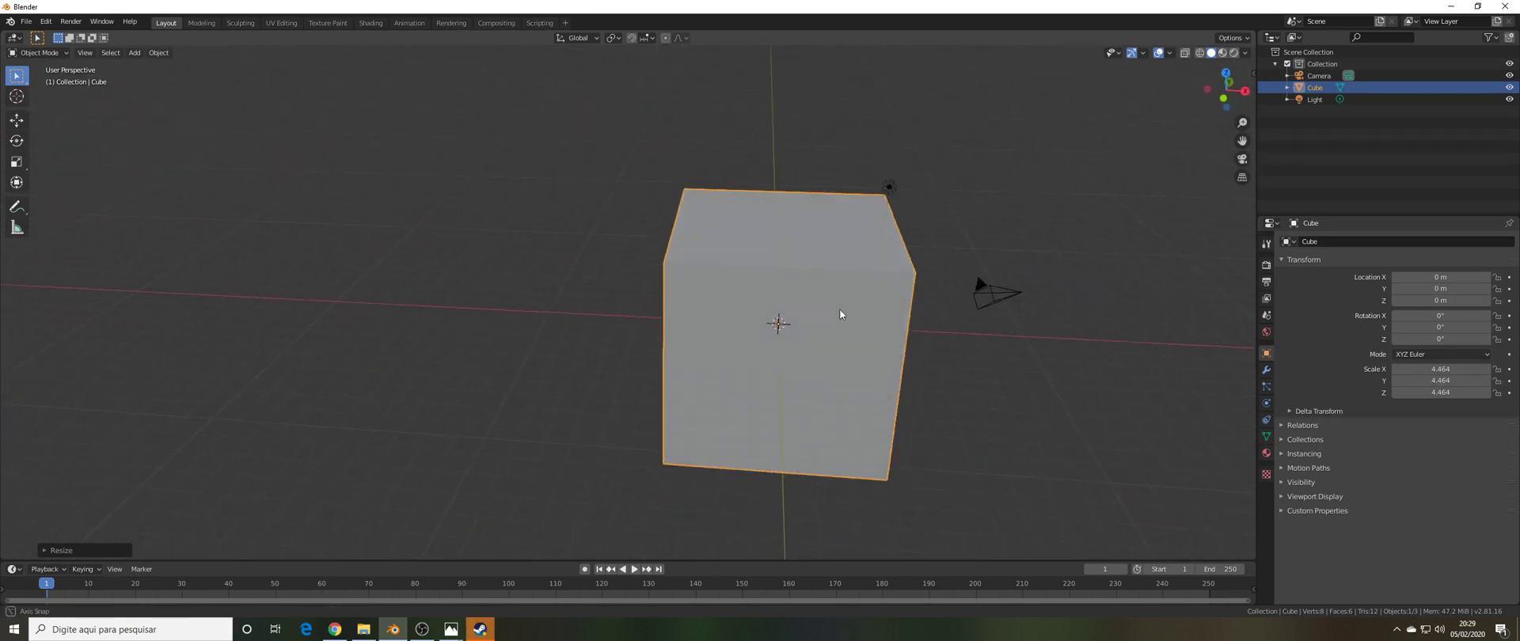
- Stretch the cube along its local X axis to a scale of about 11.72
key("s")
key("x")
key("x")
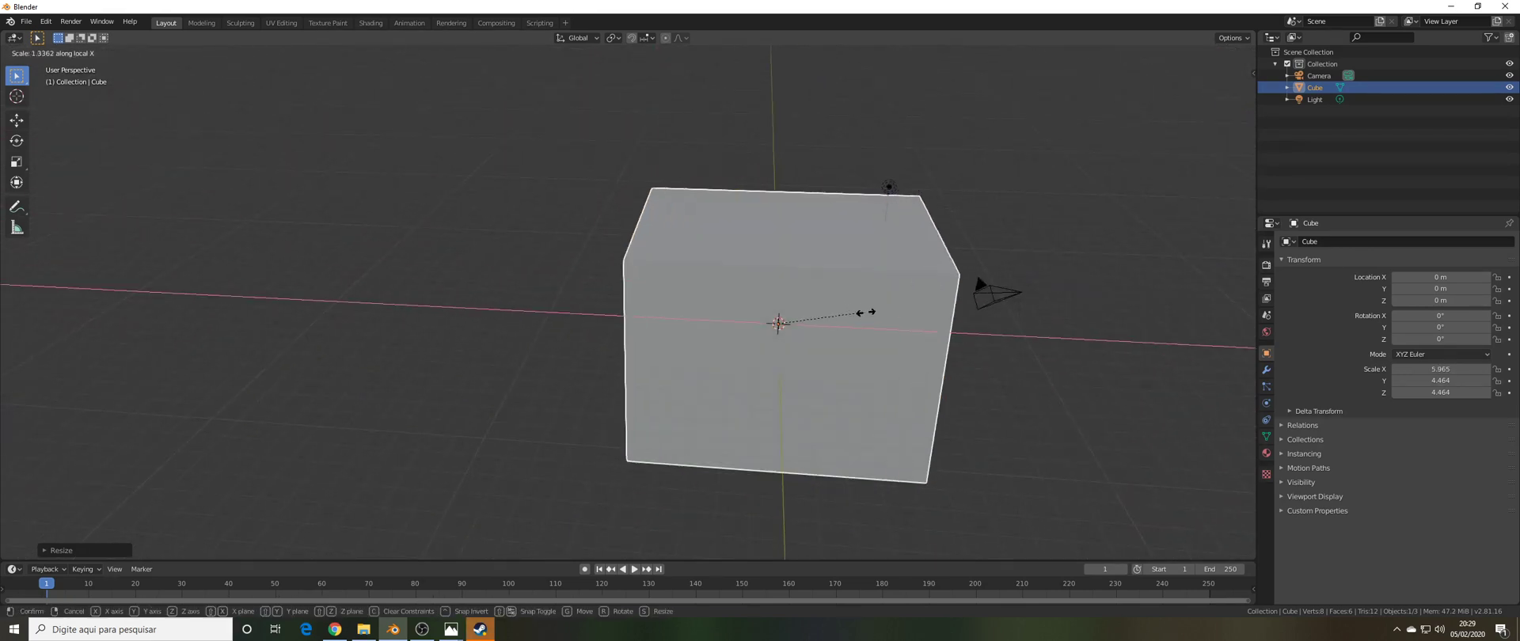
left_click(943, 315)
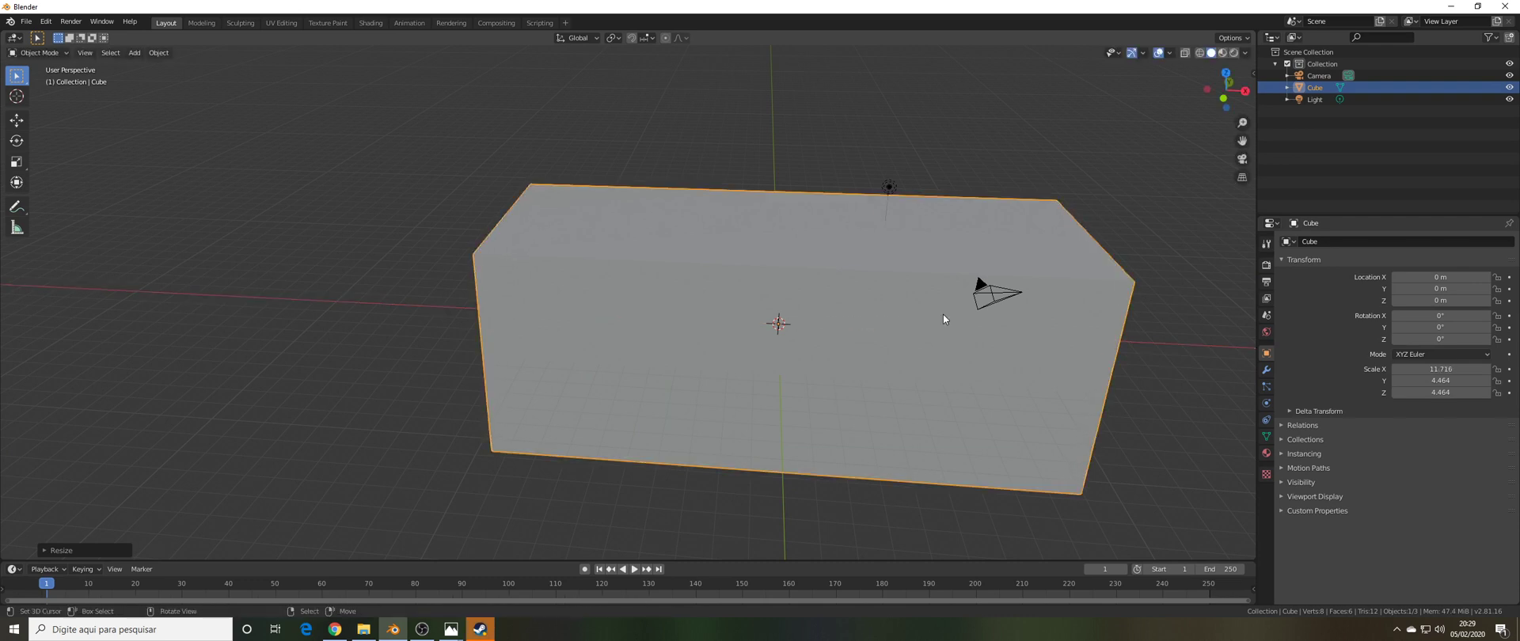
- Add a cylinder mesh and move it along Y in front of the block, to about -16.85 m
middle_click_drag(943, 315, 825, 318)
key("shift+a")
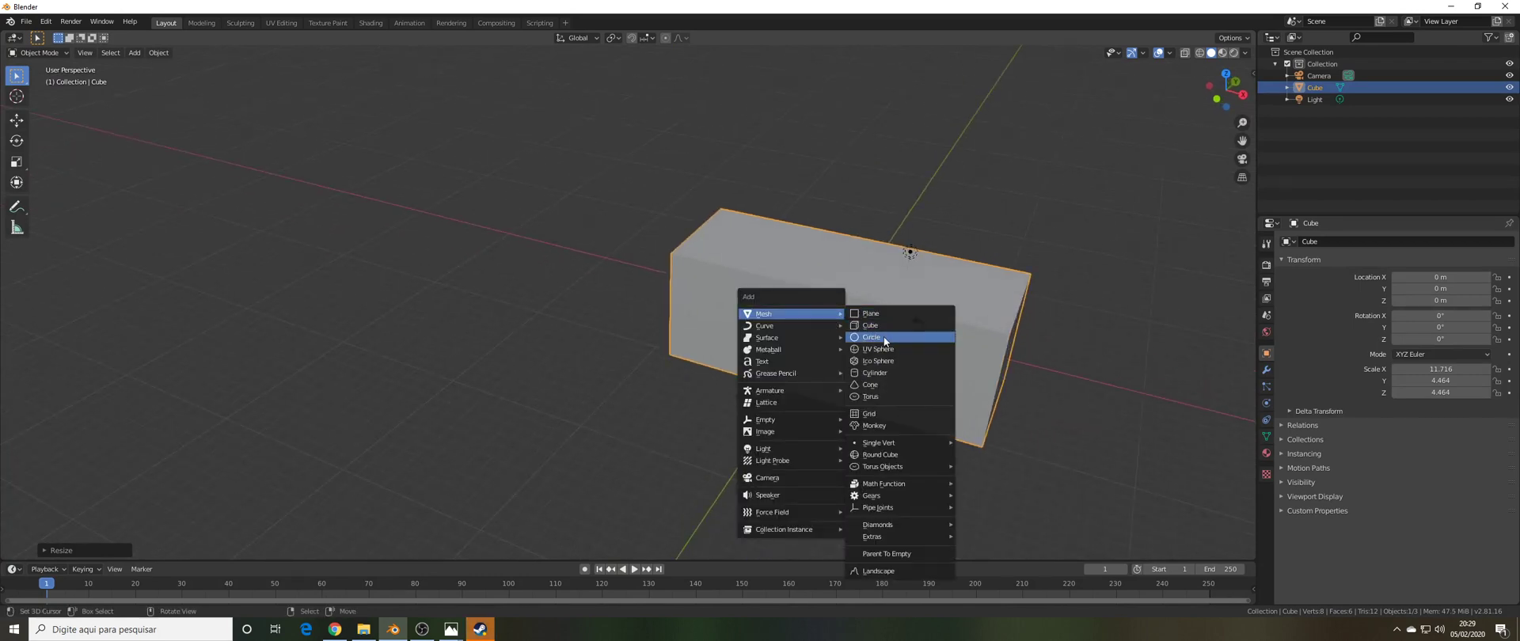
left_click(877, 373)
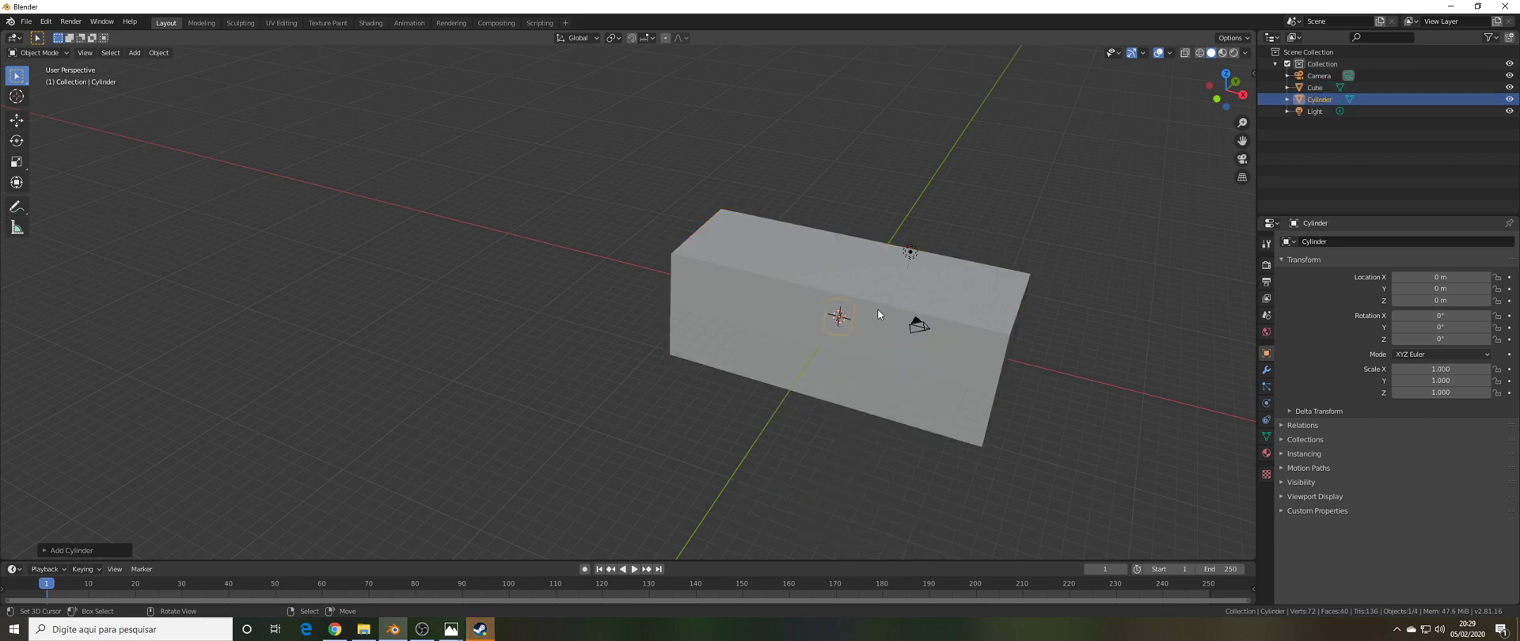
key("g")
key("y")
left_click(800, 396)
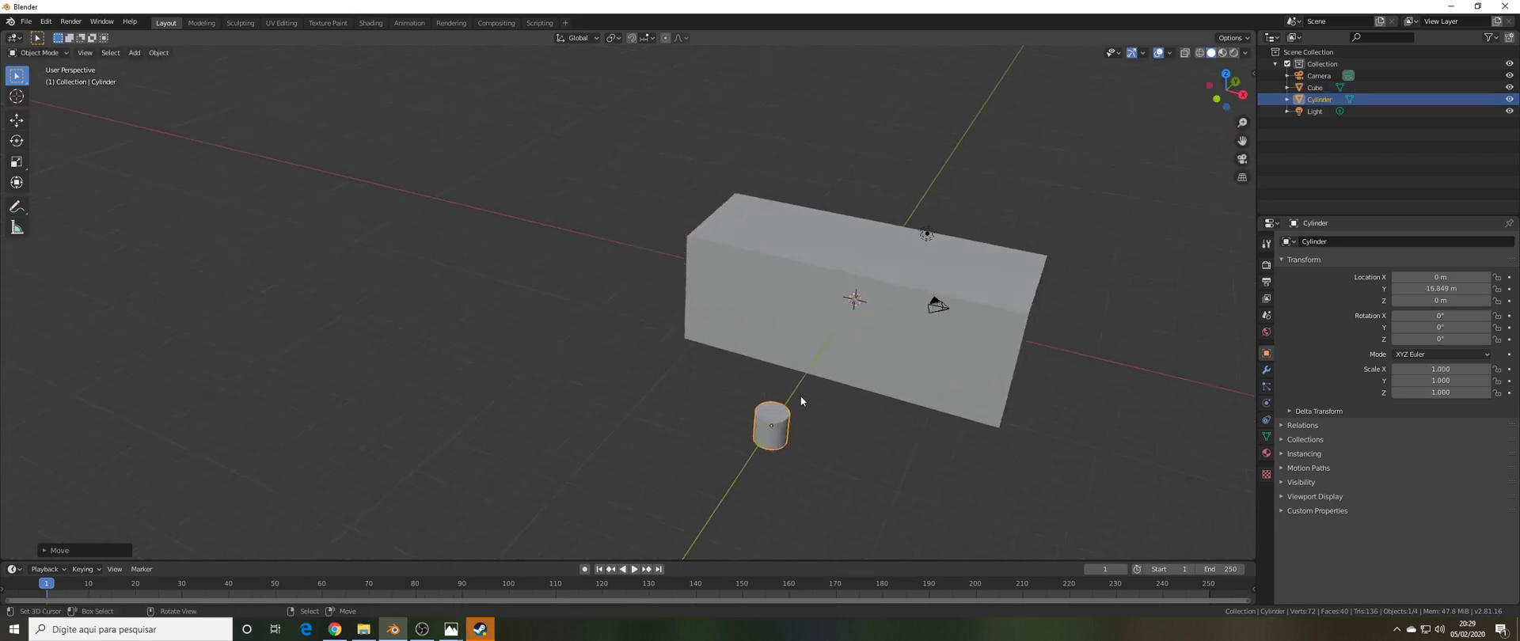
- Flatten the cylinder along Z to a scale of about 0.3, working in front orthographic view
middle_click_drag(801, 396, 830, 377)
middle_click_drag(871, 307, 870, 304)
key("KP_1")
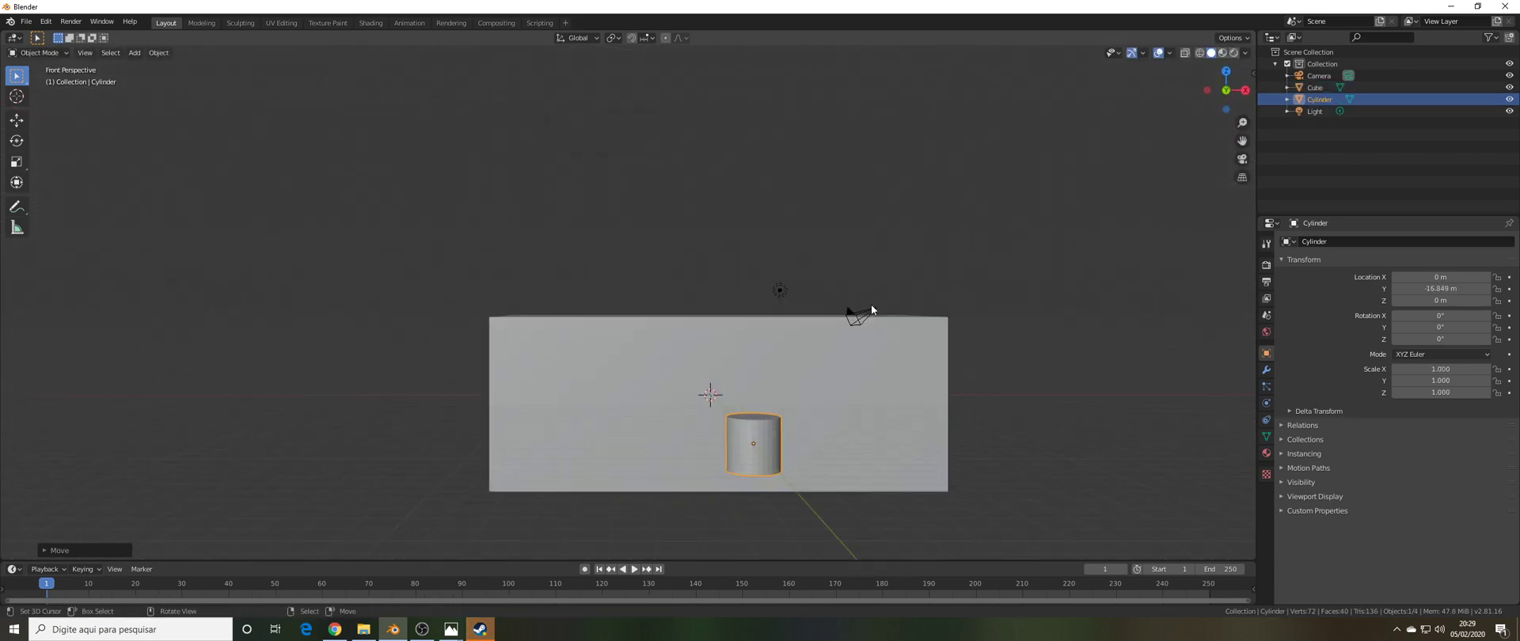
key("KP_5")
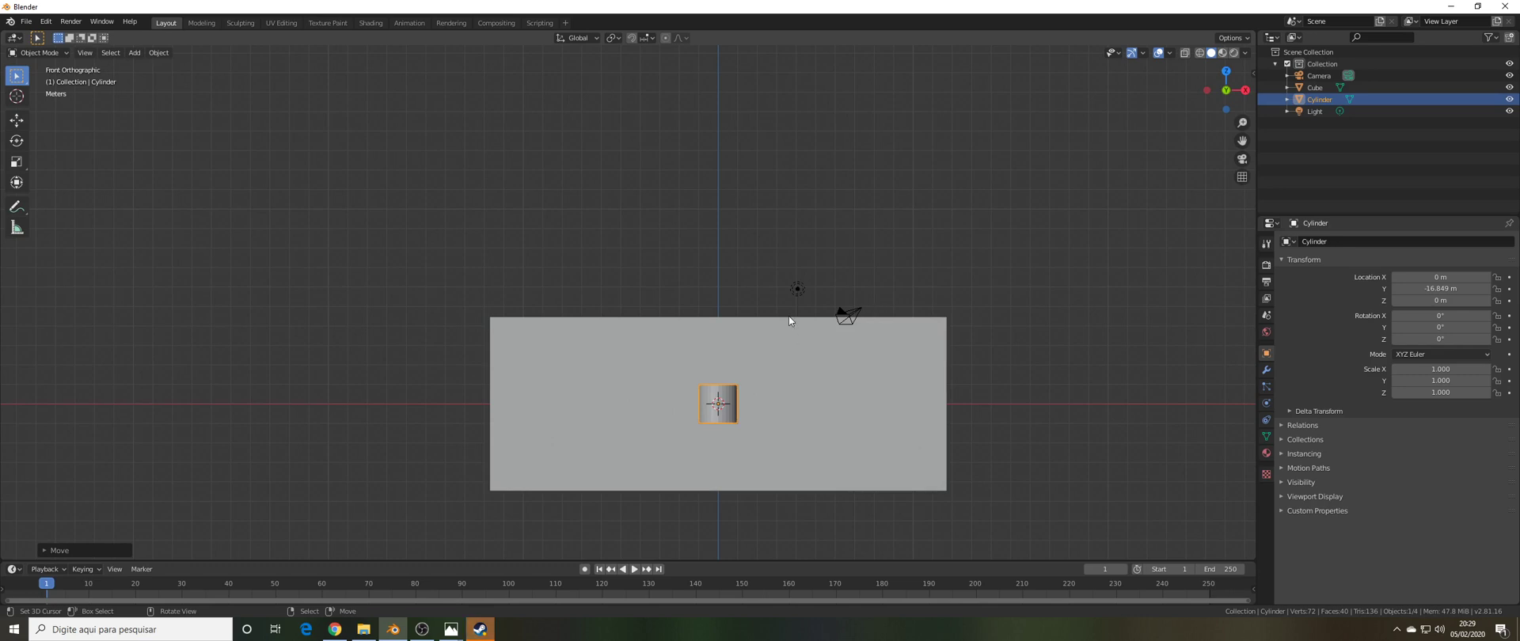
scroll(790, 323, "down", 4)
scroll(790, 325, "up", 5)
key("s")
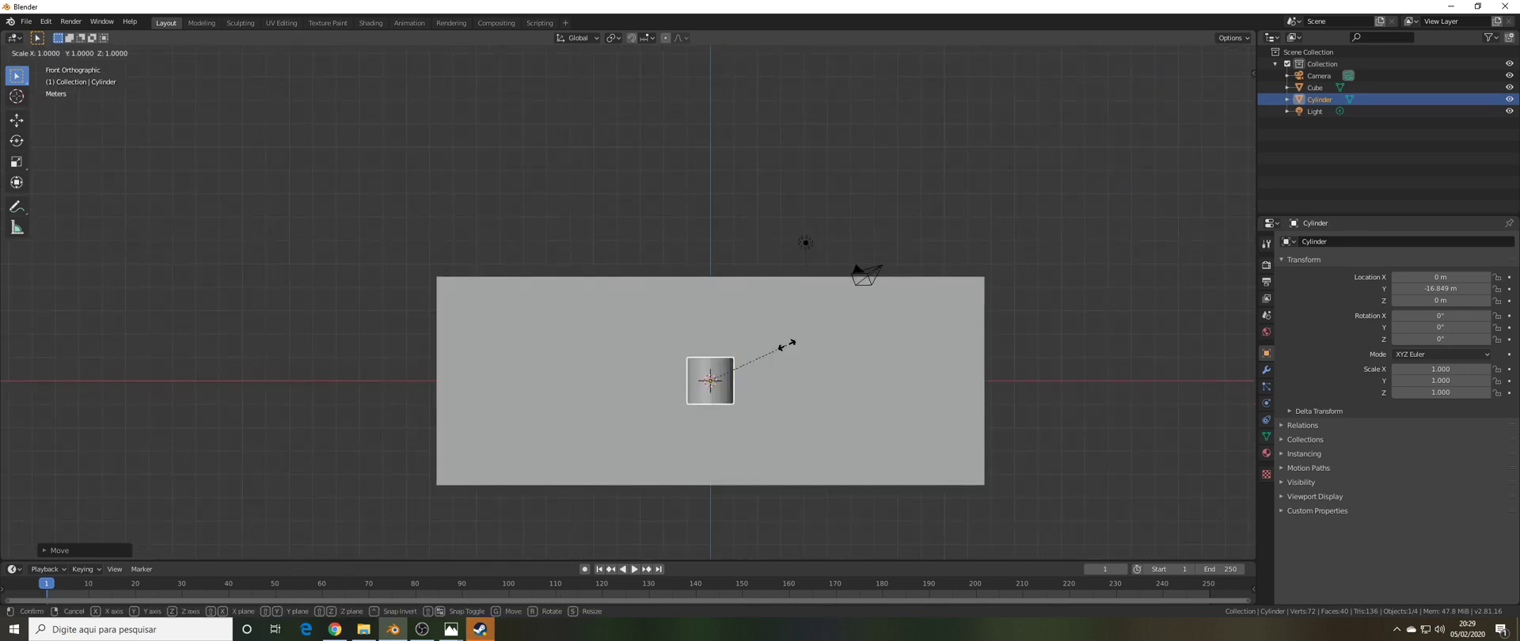
key("z")
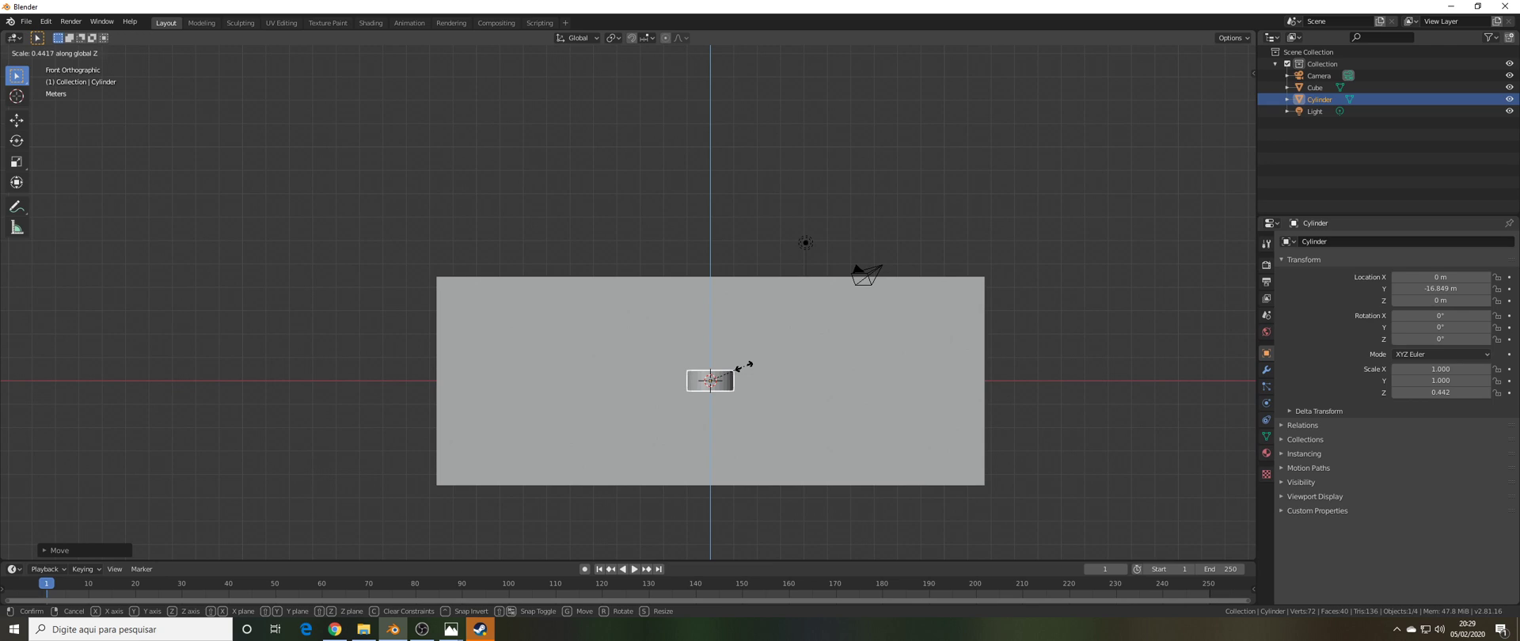
left_click(734, 369)
middle_click_drag(734, 370, 732, 405)
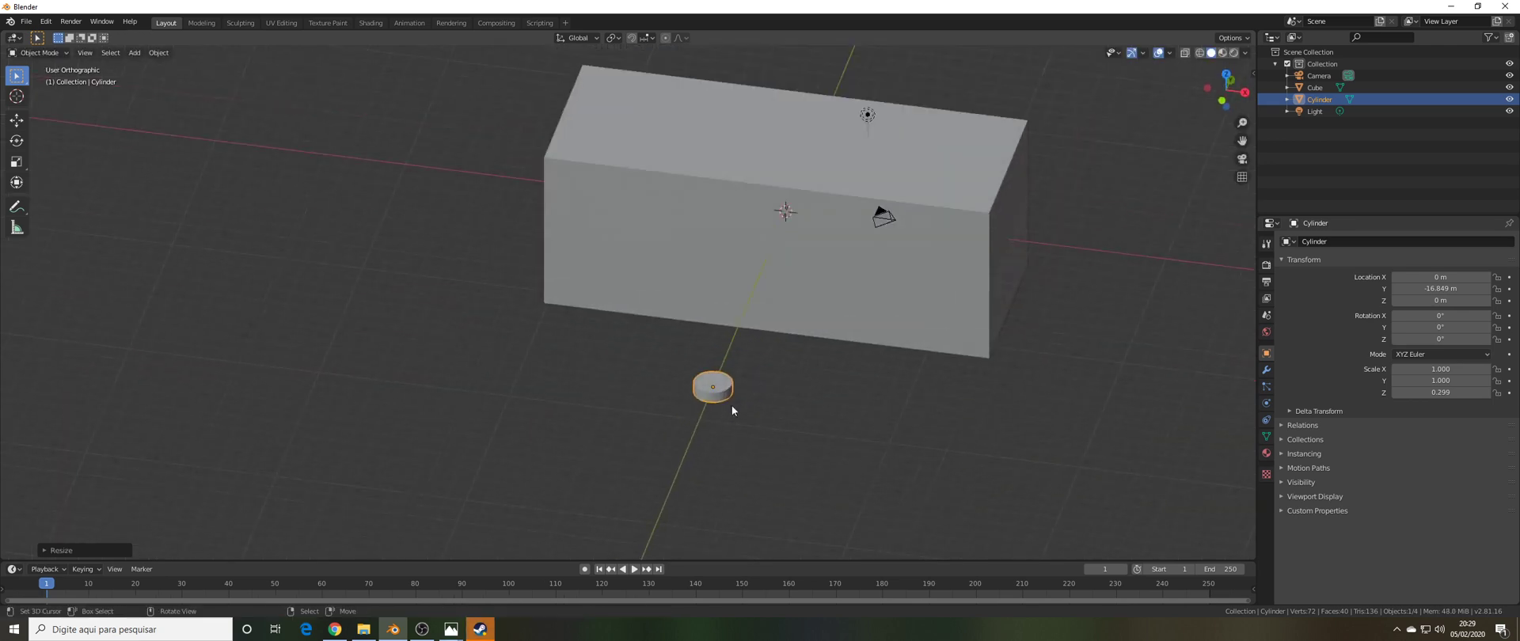
- Enlarge the flattened cylinder uniformly to an X and Y scale of about 11.2
key("s")
left_click(1015, 391)
middle_click_drag(1015, 391, 870, 373)
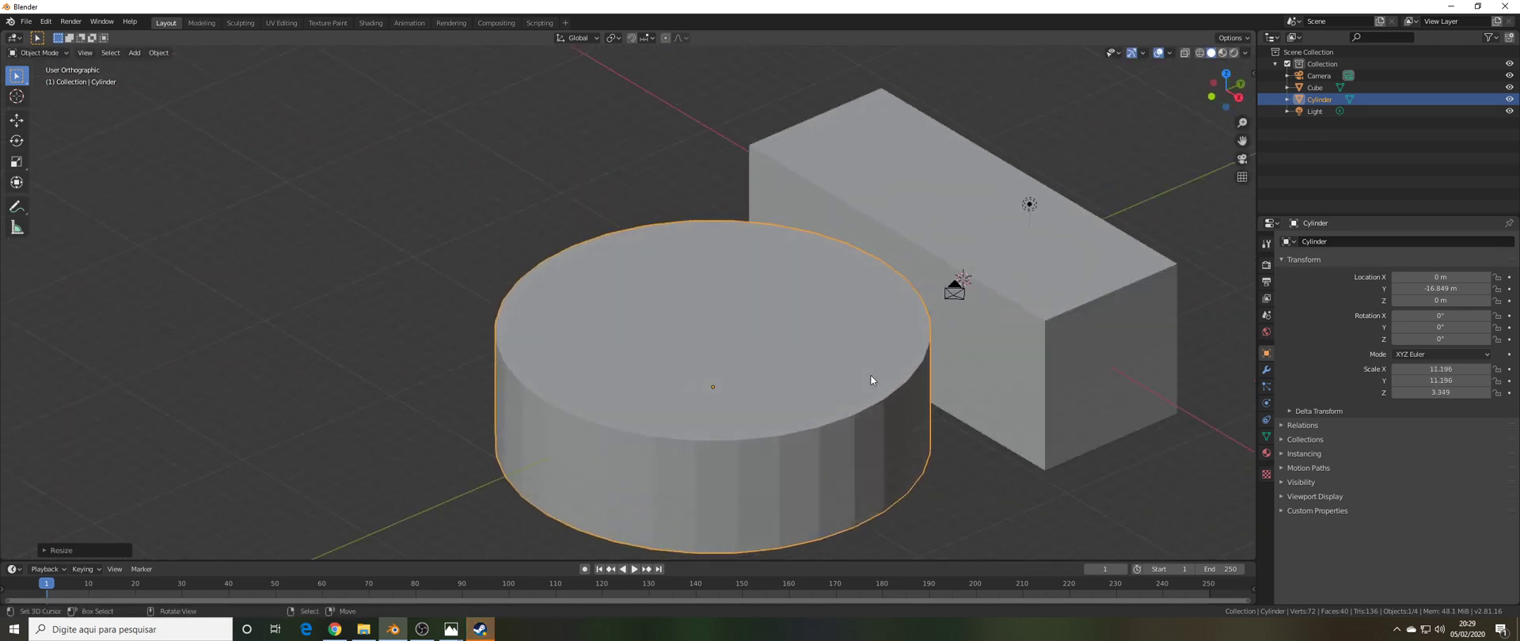
- Lower the cylinder along Z to about -5.82 m, working in front view
key("KP_1")
key("g")
key("z")
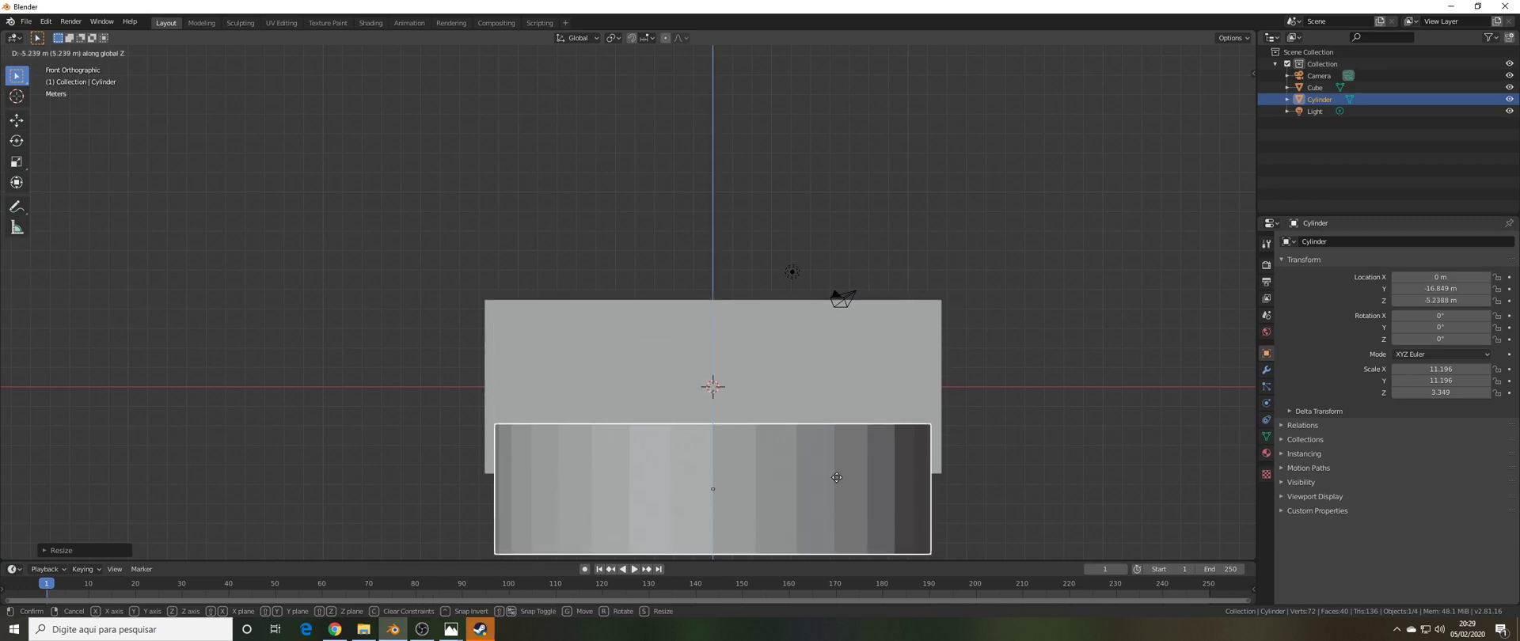
left_click(887, 344)
middle_click_drag(887, 343, 798, 367)
- Move the cylinder along Y to about -9.76 m in side view so it overlaps the block's lower edge
key("KP_3")
scroll(798, 367, "down", 3)
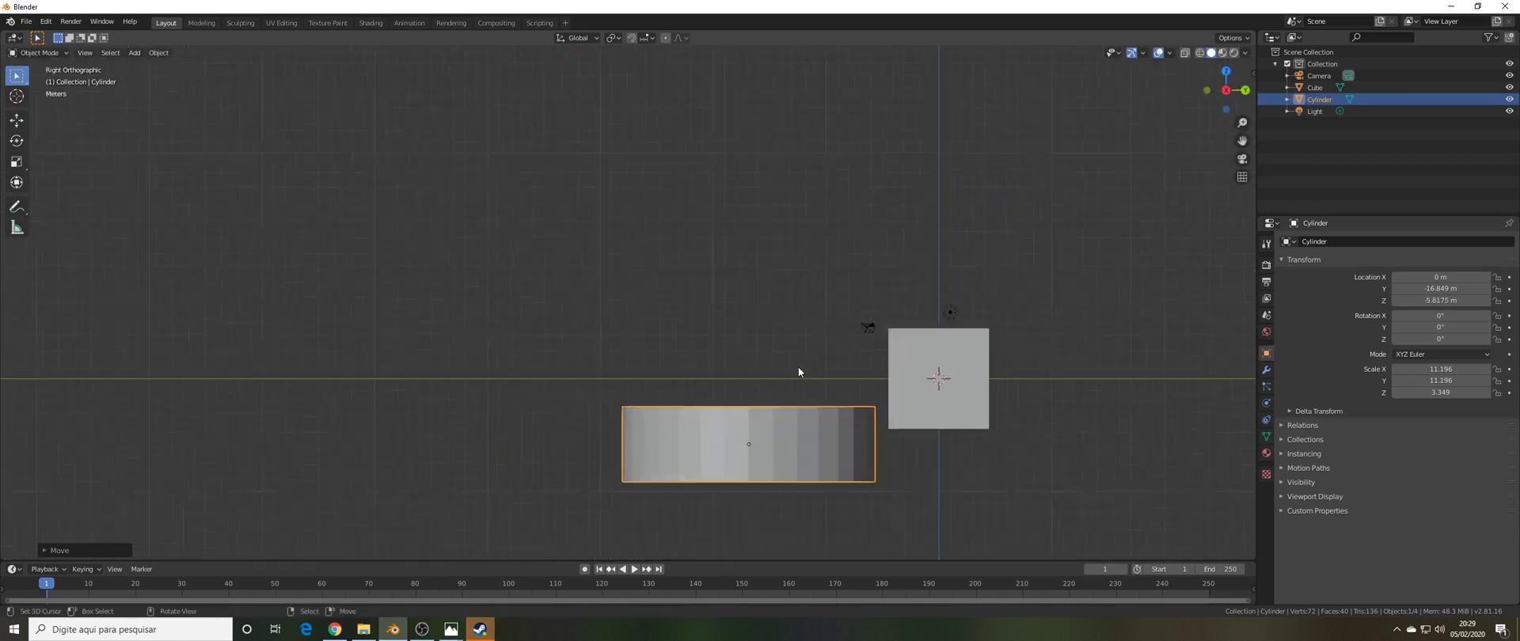
scroll(823, 405, "up", 2)
key("g")
key("y")
left_click(939, 416)
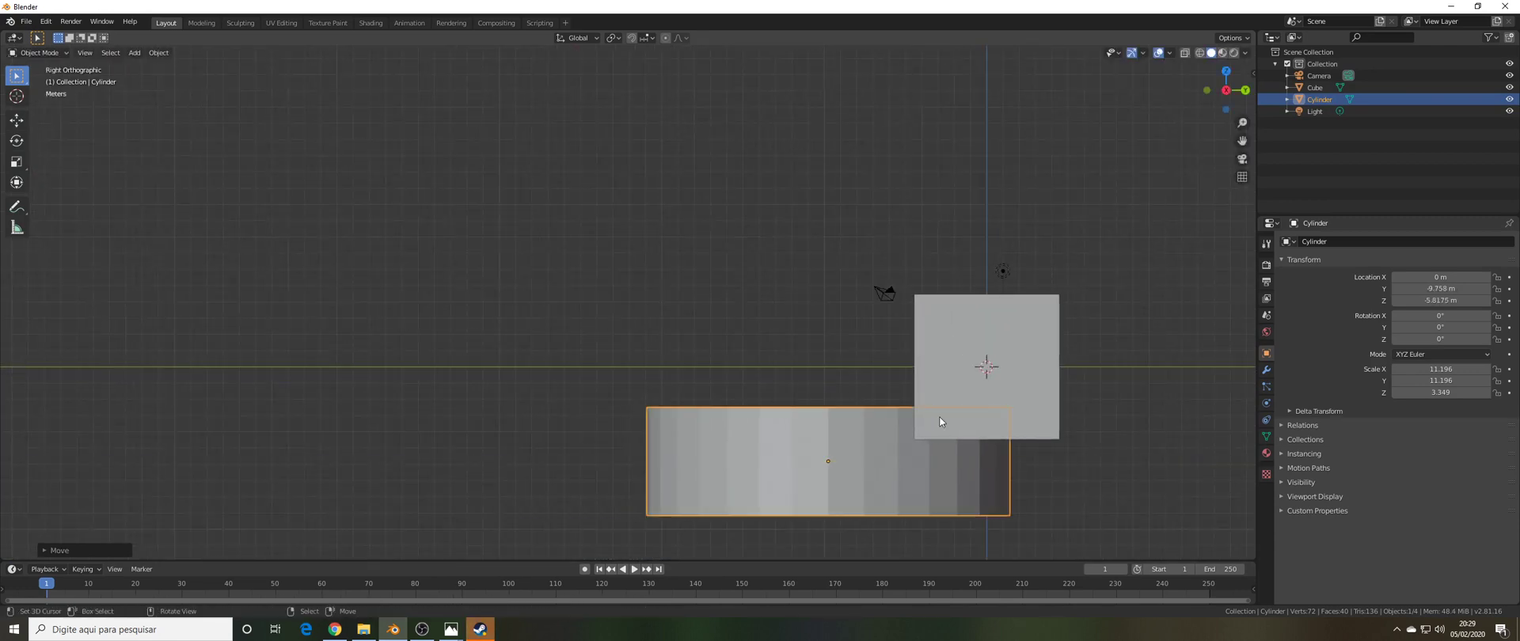
- Thin the cylinder along Z to a scale of about 1.26
mouse_move(939, 416)
middle_mouse_down()
mouse_move(848, 393)
mouse_move(936, 425)
middle_mouse_up()
scroll(877, 406, "down", 3)
scroll(867, 377, "up", 4)
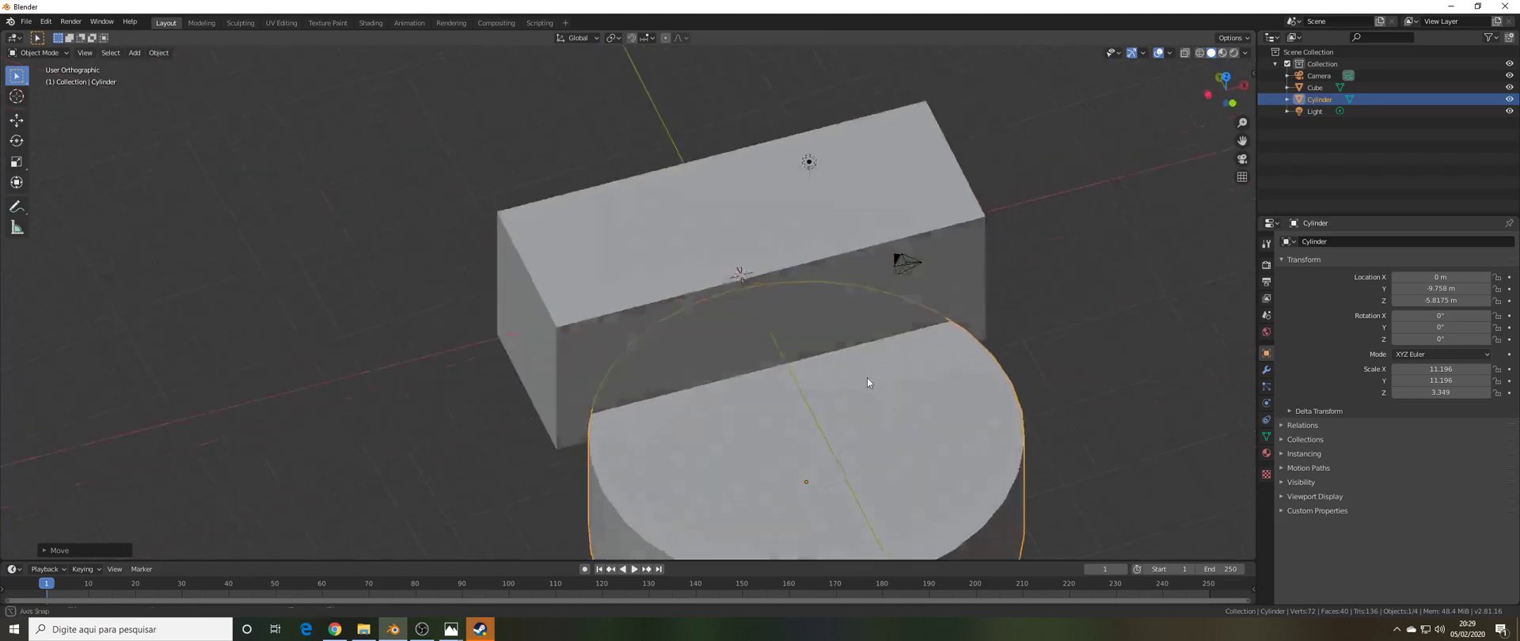
scroll(853, 361, "down", 6)
middle_click_drag(867, 378, 831, 372)
key("s")
key("z")
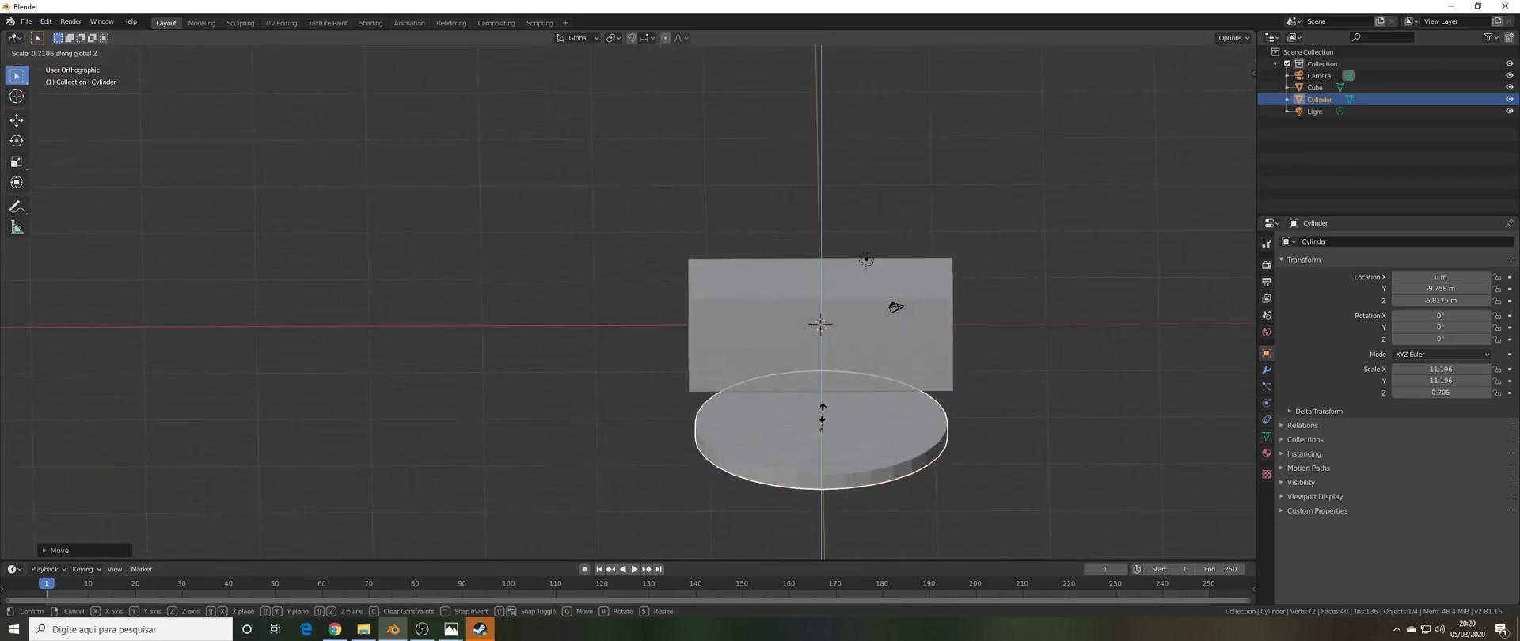
left_click(825, 400)
scroll(951, 440, "up", 2)
middle_click_drag(951, 440, 939, 448)
scroll(981, 377, "down", 1)
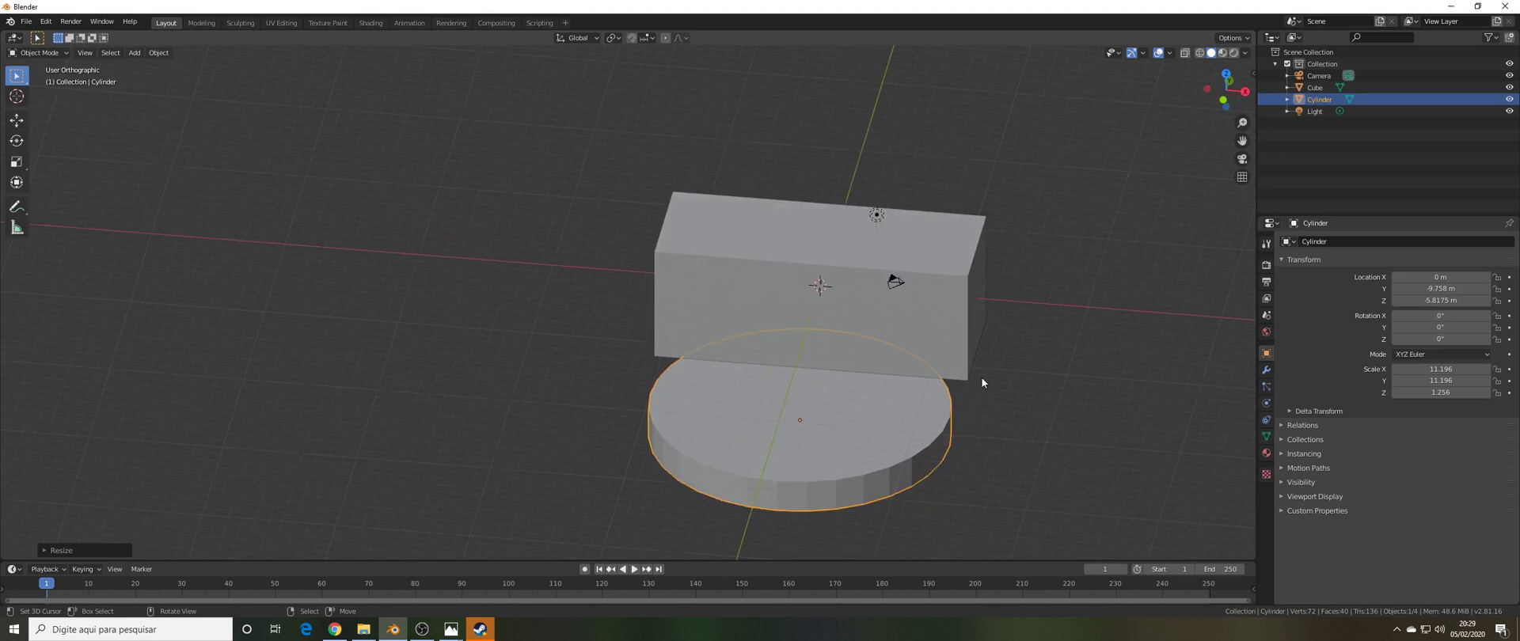
middle_click_drag(981, 377, 930, 334)
scroll(988, 362, "up", 1)
scroll(979, 348, "up", 3)
scroll(985, 348, "up", 3)
scroll(977, 344, "down", 2)
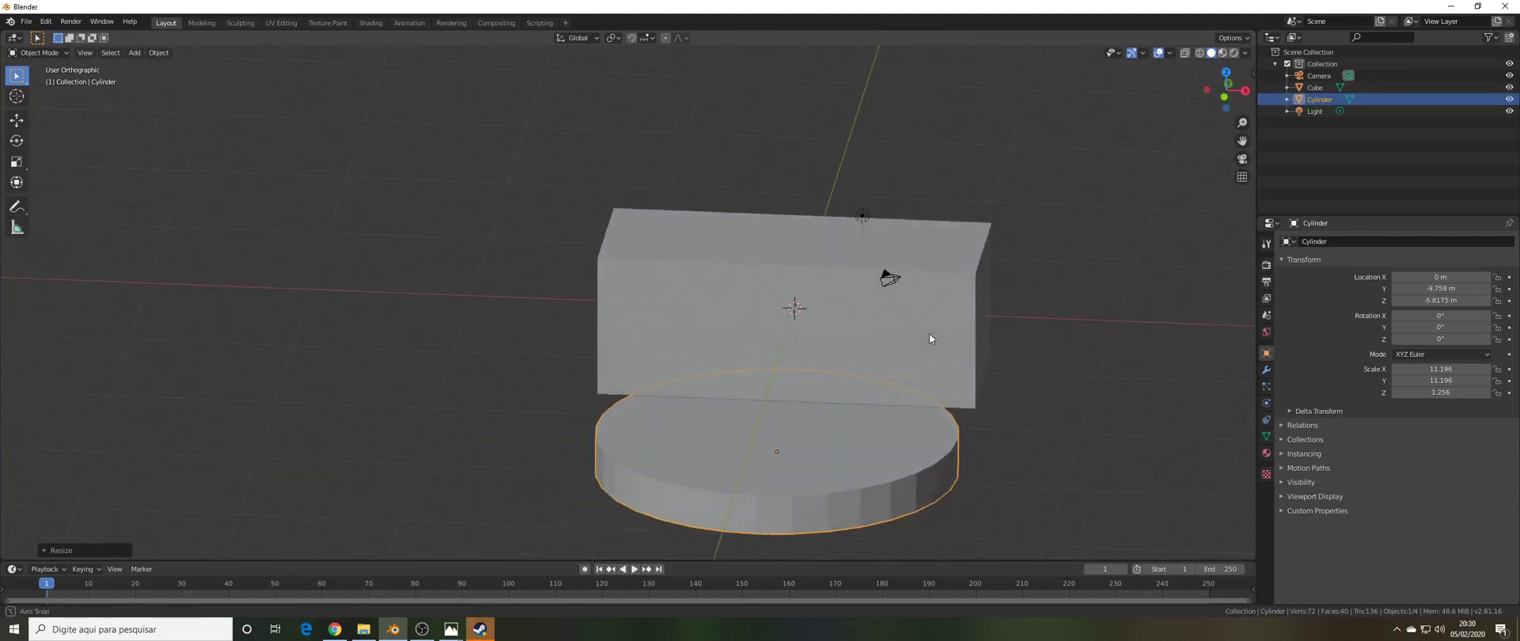
- Add a plane mesh and move it along X away from the block, to 30 m
key("shift+a")
mouse_move(918, 329)
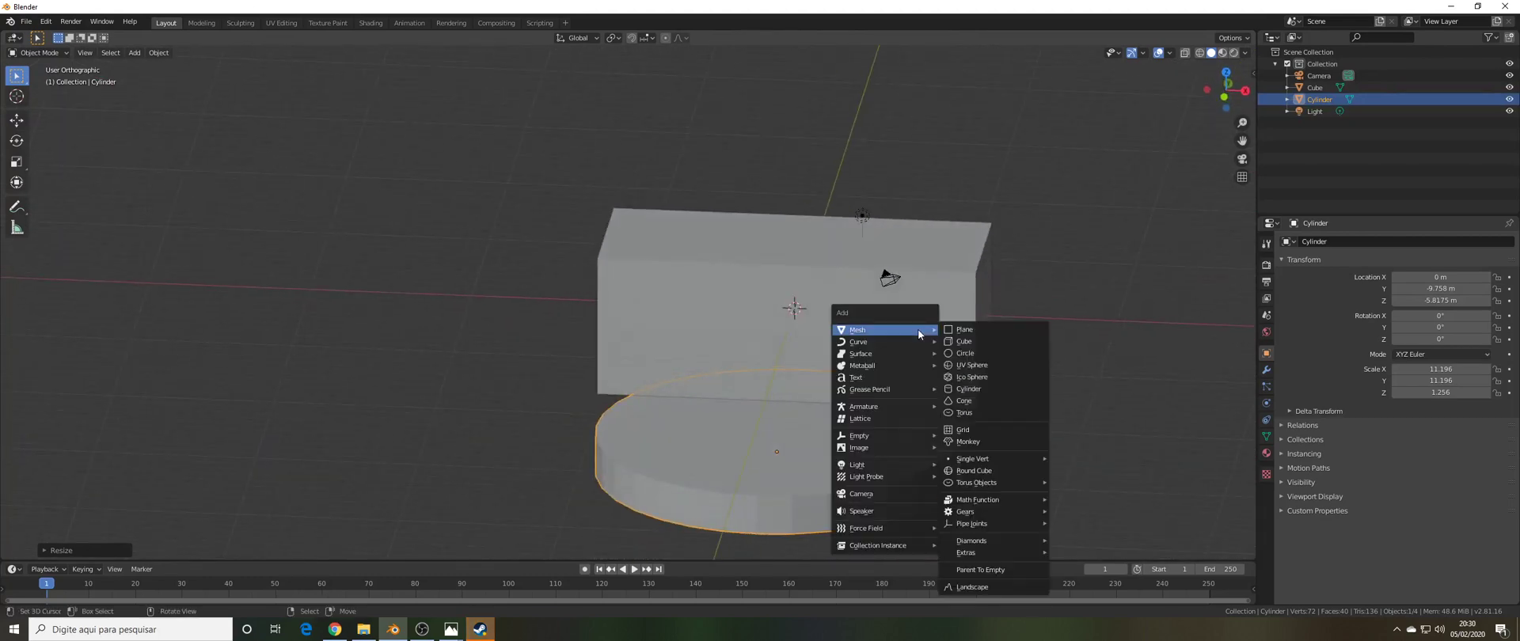
left_click(965, 330)
scroll(872, 325, "down", 5)
key("g")
key("x")
left_click(1066, 360)
scroll(1059, 340, "up", 11)
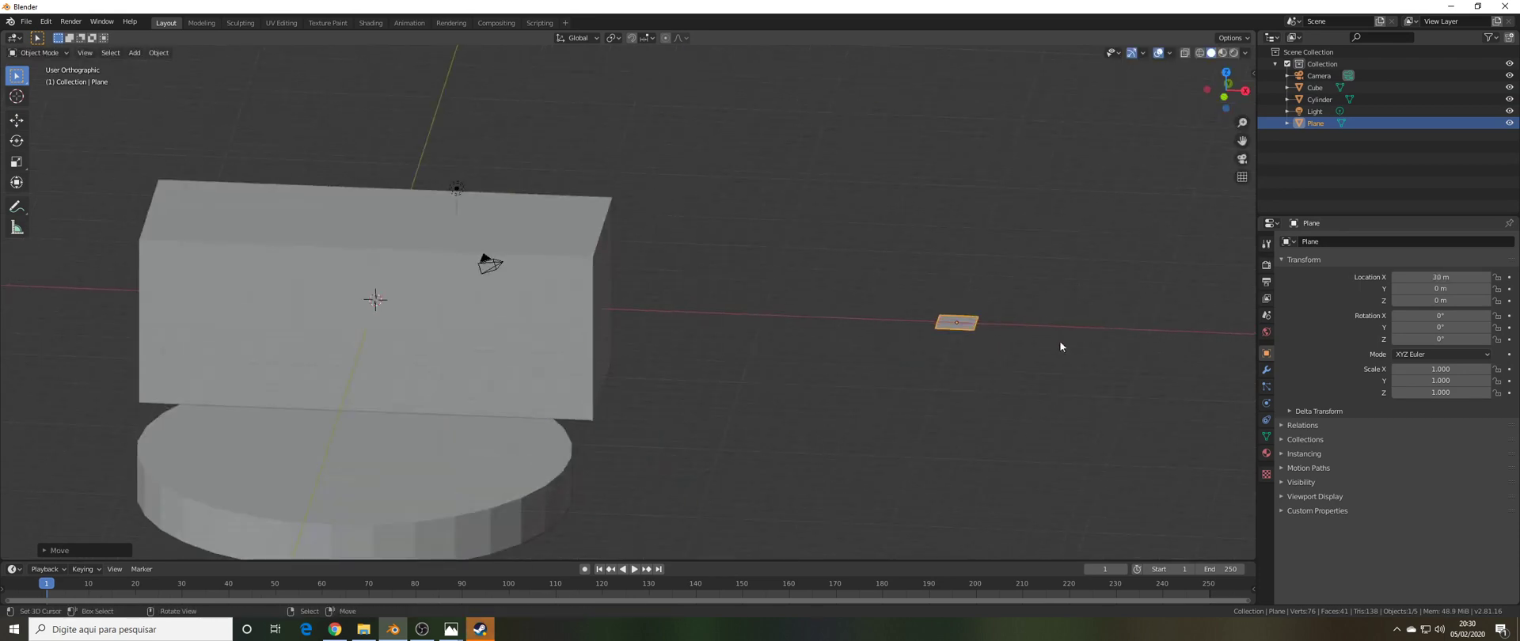
middle_click_drag(1009, 316, 904, 299)
scroll(921, 306, "down", 3)
scroll(955, 269, "down", 4)
scroll(950, 245, "up", 8)
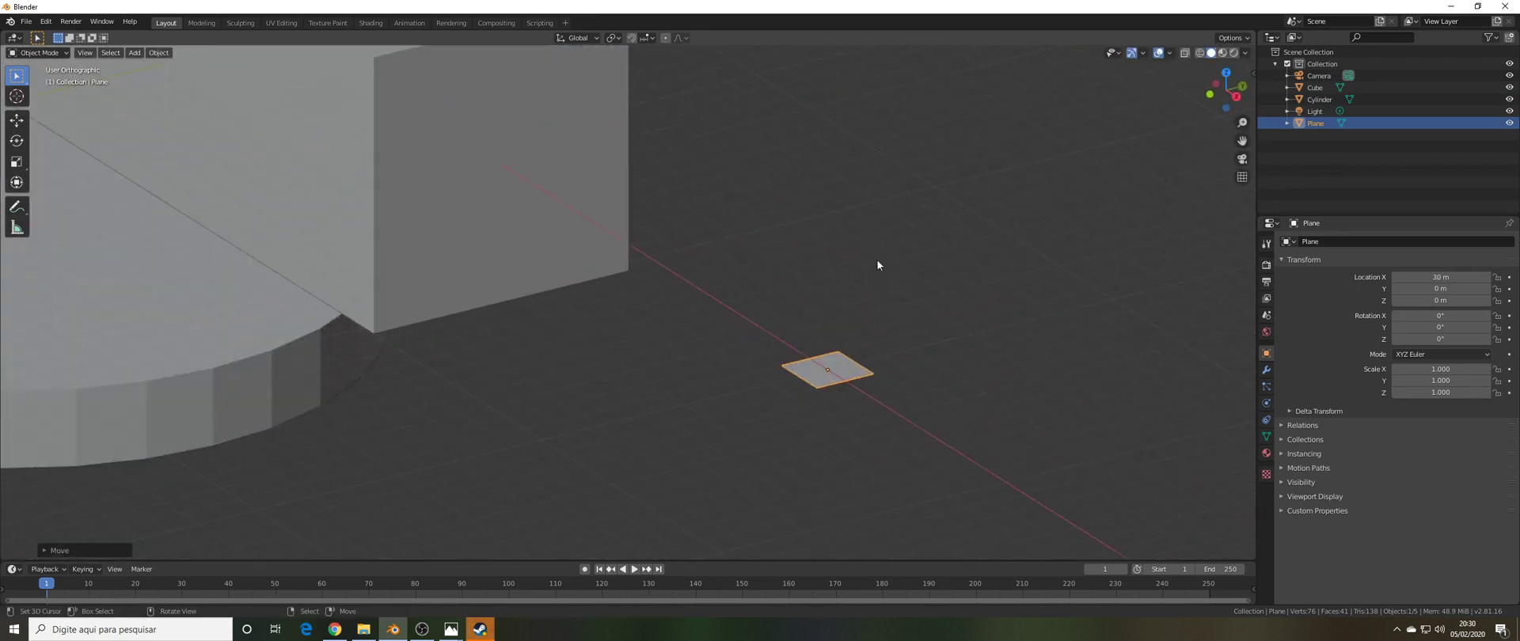
- In Edit Mode, extrude the plane's edge on the positive Y side about 1.5 m upward along Z
key("ctrl+Tab")
left_click(836, 256)
middle_click_drag(824, 335, 691, 248)
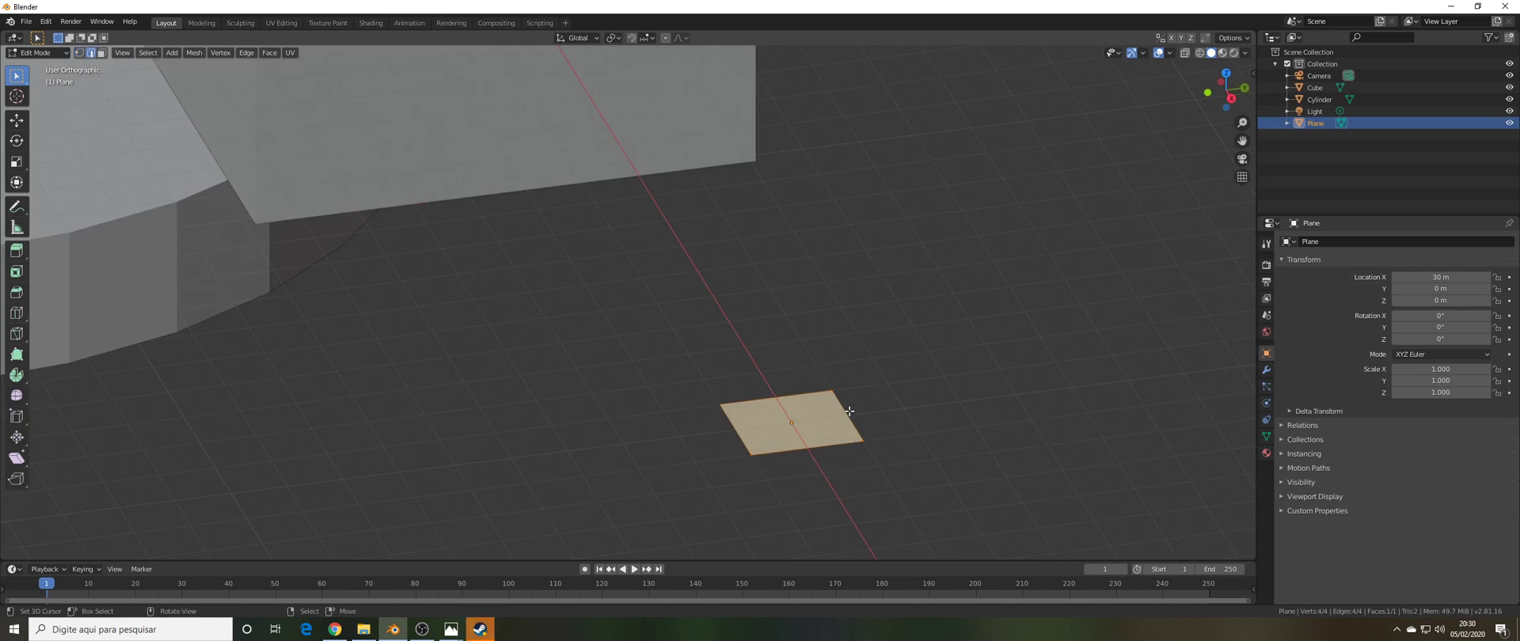
left_click(849, 411)
scroll(849, 410, "down", 4)
key("e")
key("z")
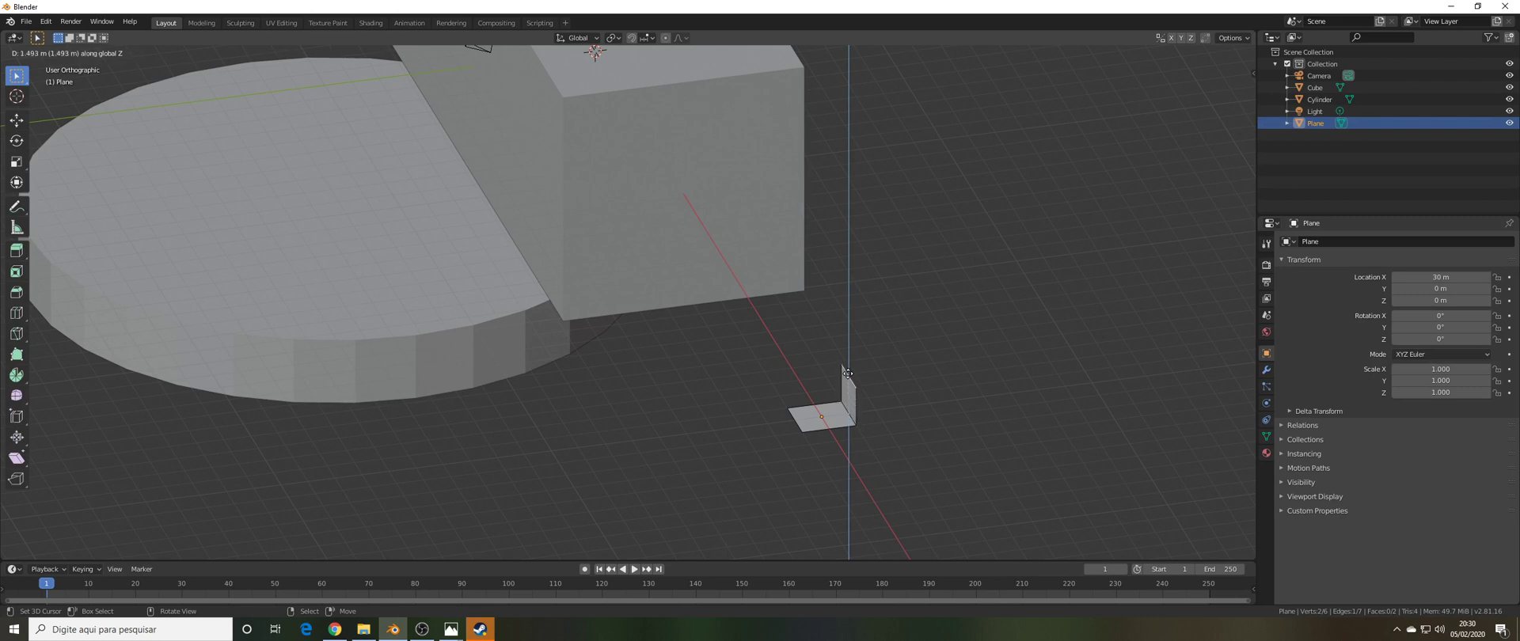
left_click(848, 373)
scroll(871, 421, "up", 2)
middle_click_drag(867, 434, 892, 400)
scroll(797, 340, "up", 3)
middle_click_drag(801, 341, 910, 414)
key("e")
left_click(760, 325)
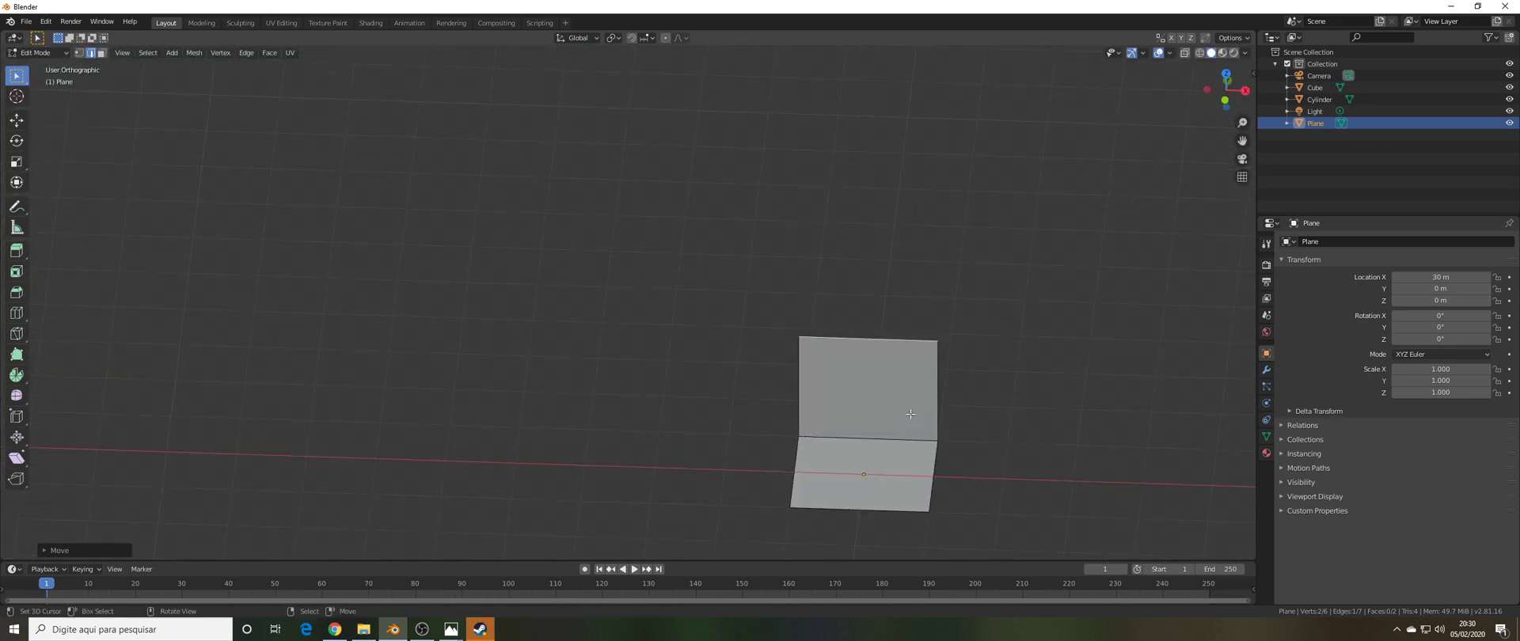
- Select the entire L-shaped plane mesh in Edit Mode and subdivide it with 8 cuts
key("ctrl+Tab")
left_click(896, 361)
key("ctrl+Tab")
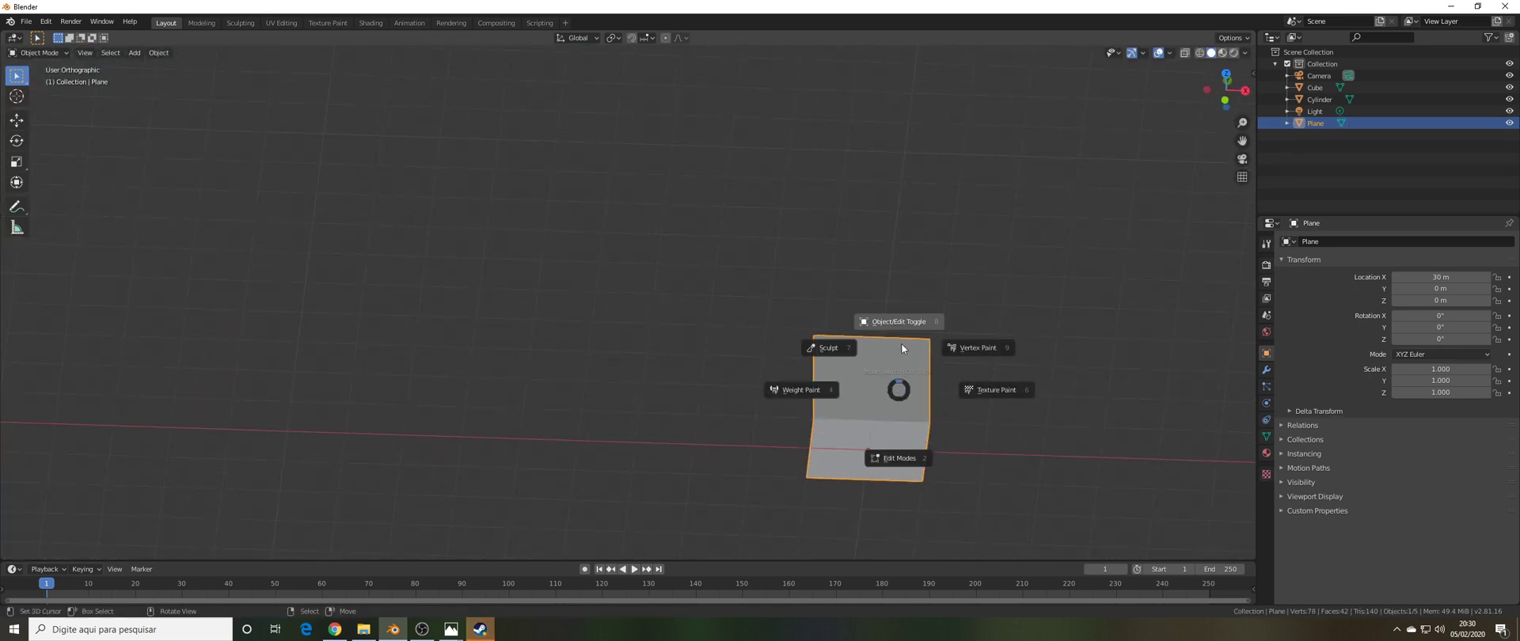
left_click(903, 348)
key("ctrl+Tab")
left_click(878, 405)
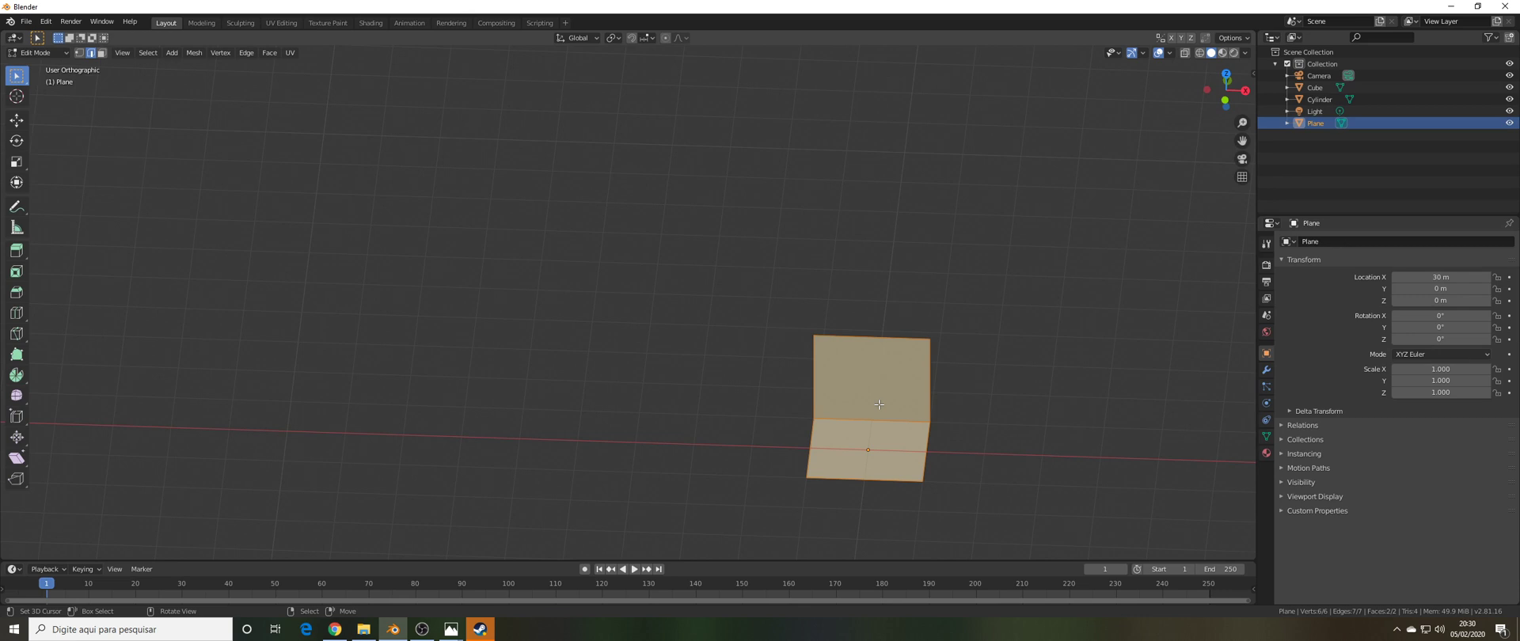
right_click(878, 403)
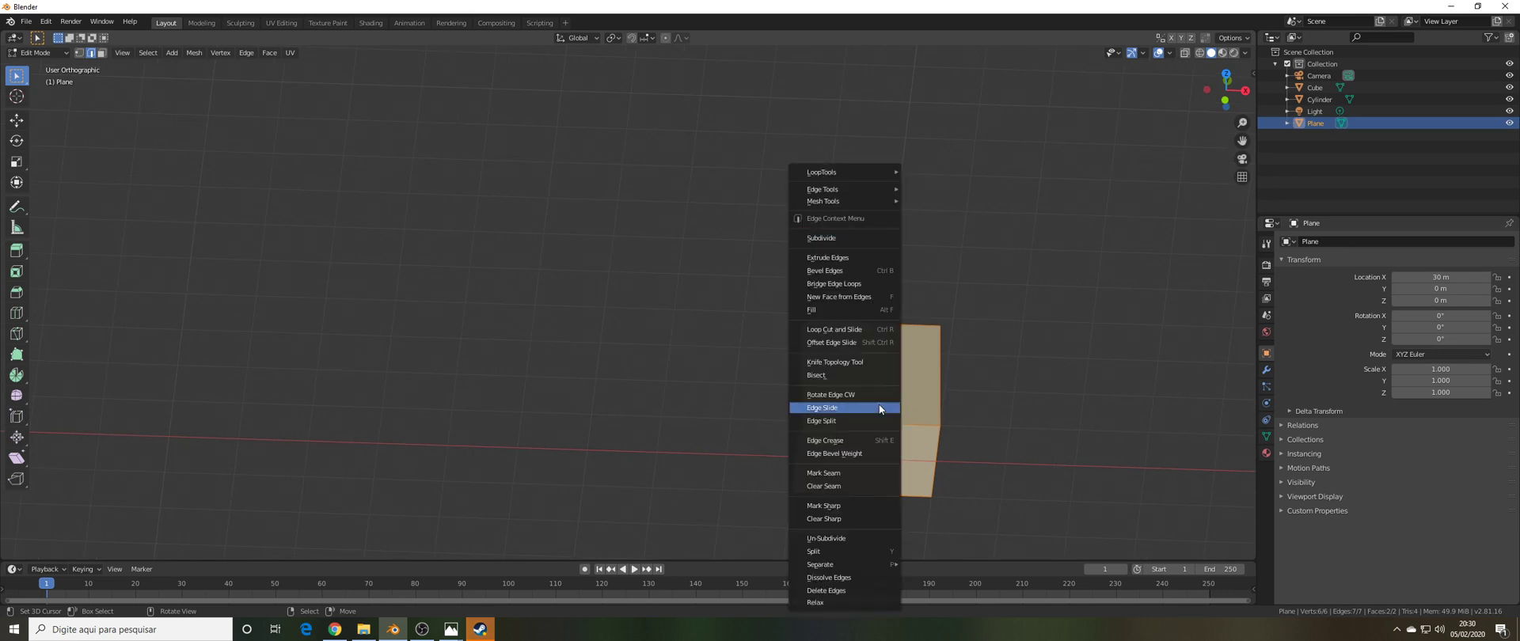
left_click(847, 239)
left_click(79, 550)
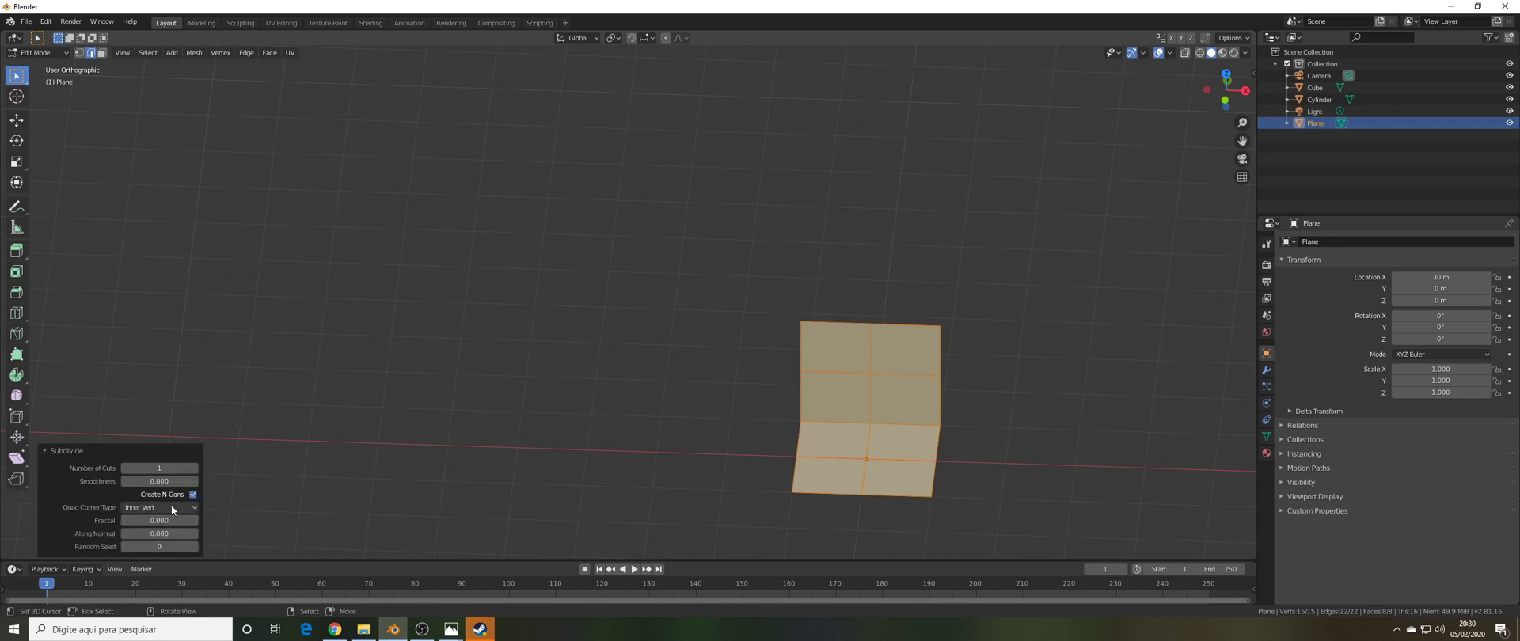
left_click_drag(159, 468, 190, 468)
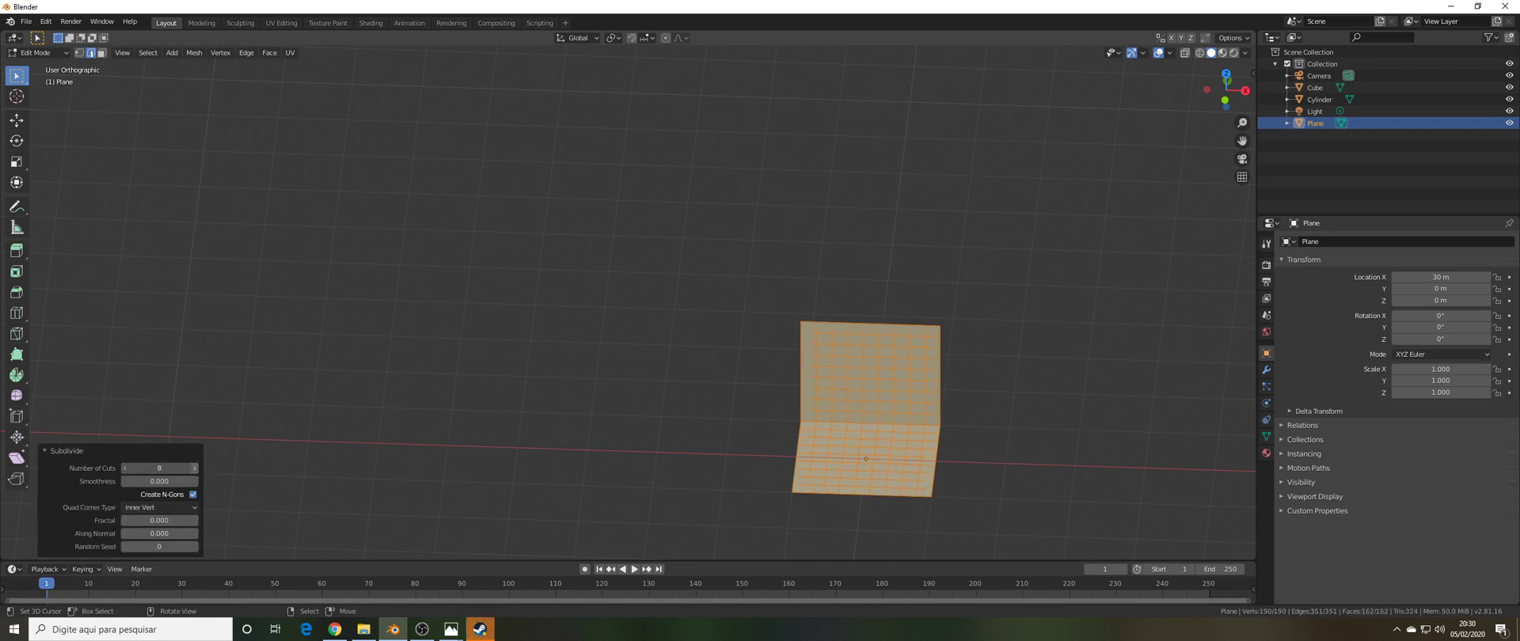
- Finish the subdivision of the L-shaped plane and return it to Object Mode
left_click(46, 451)
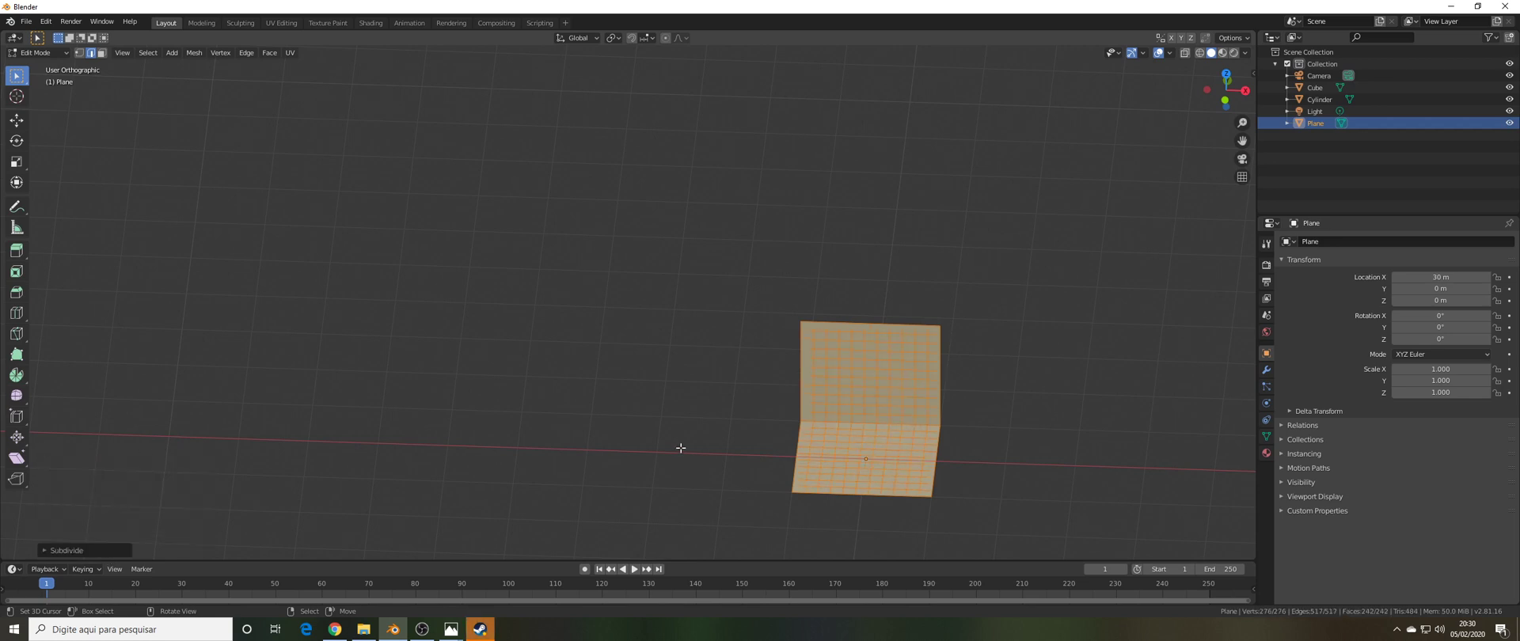
middle_click_drag(678, 444, 681, 465)
key("ctrl+Tab")
left_click(611, 462)
scroll(739, 424, "down", 4)
scroll(809, 418, "up", 5)
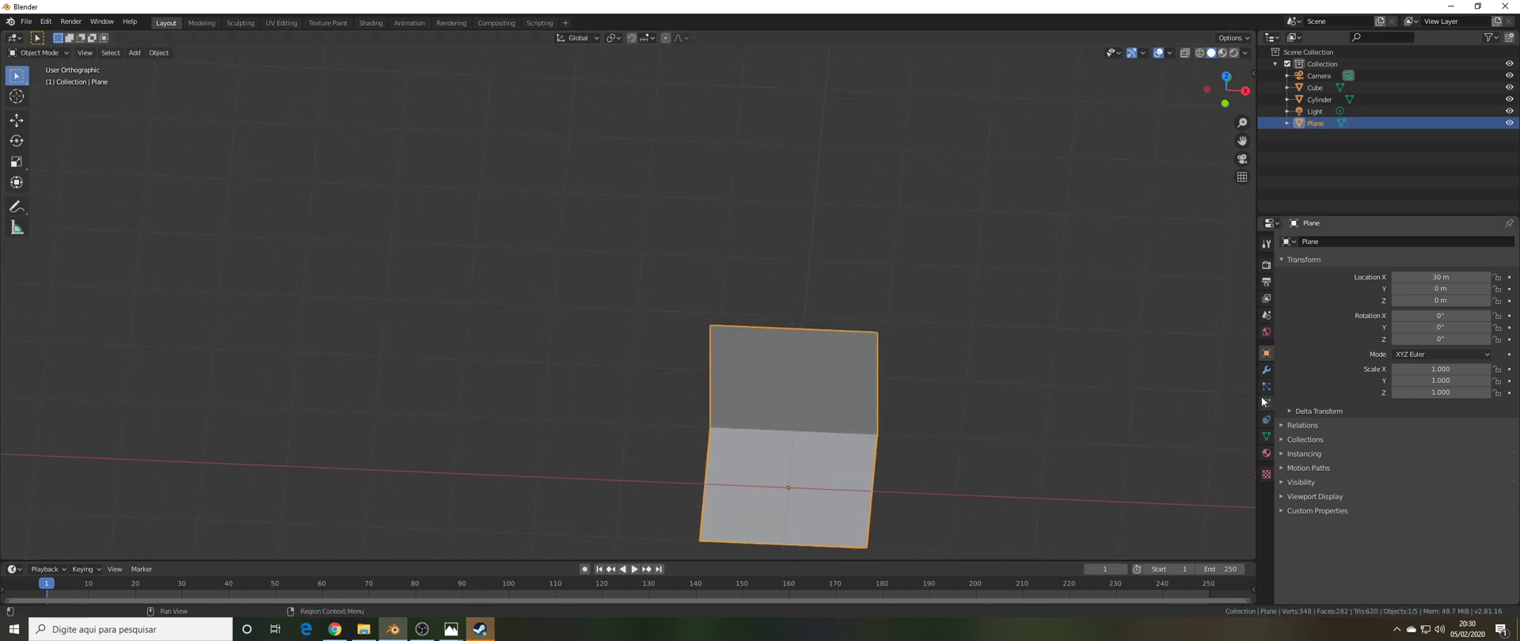
- Add a Subdivision Surface modifier to the L-shaped plane and shade the object smooth
left_click(1266, 372)
left_click(1329, 241)
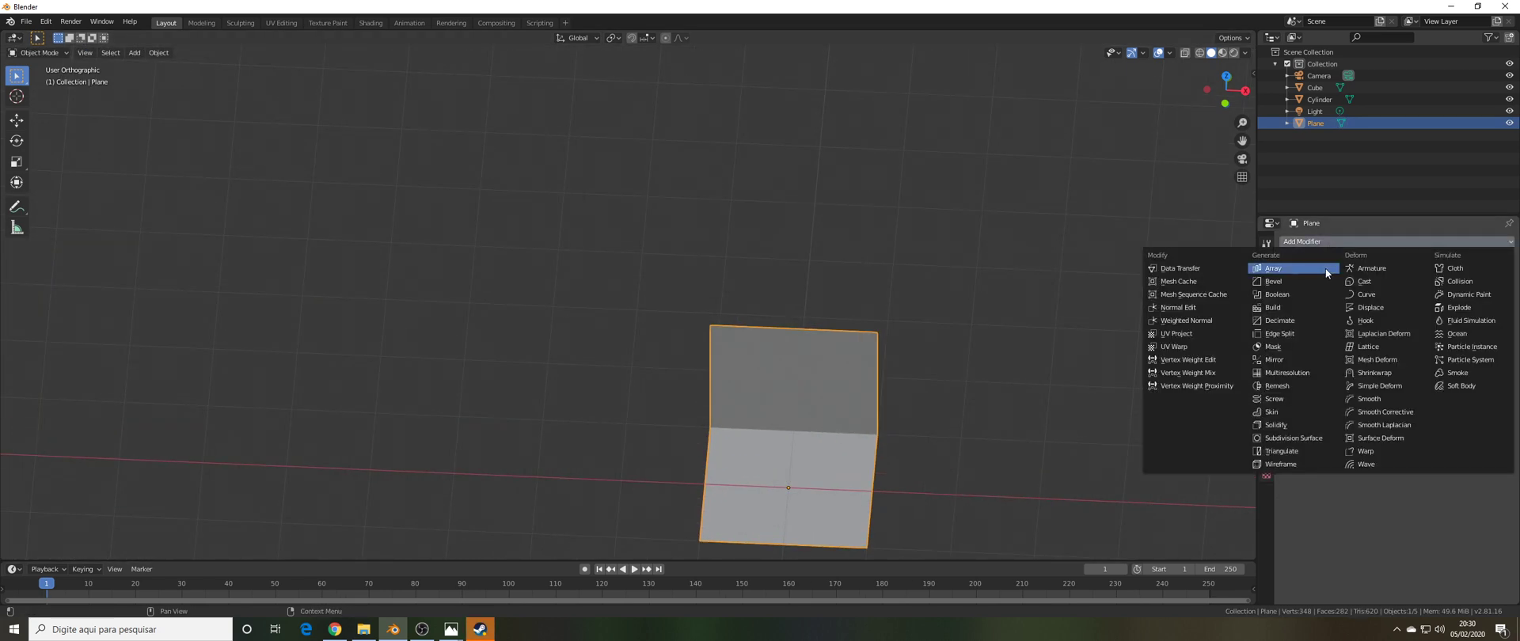
left_click(1293, 438)
mouse_move(1137, 420)
middle_mouse_down()
mouse_move(862, 401)
mouse_move(906, 462)
middle_mouse_up()
key("z")
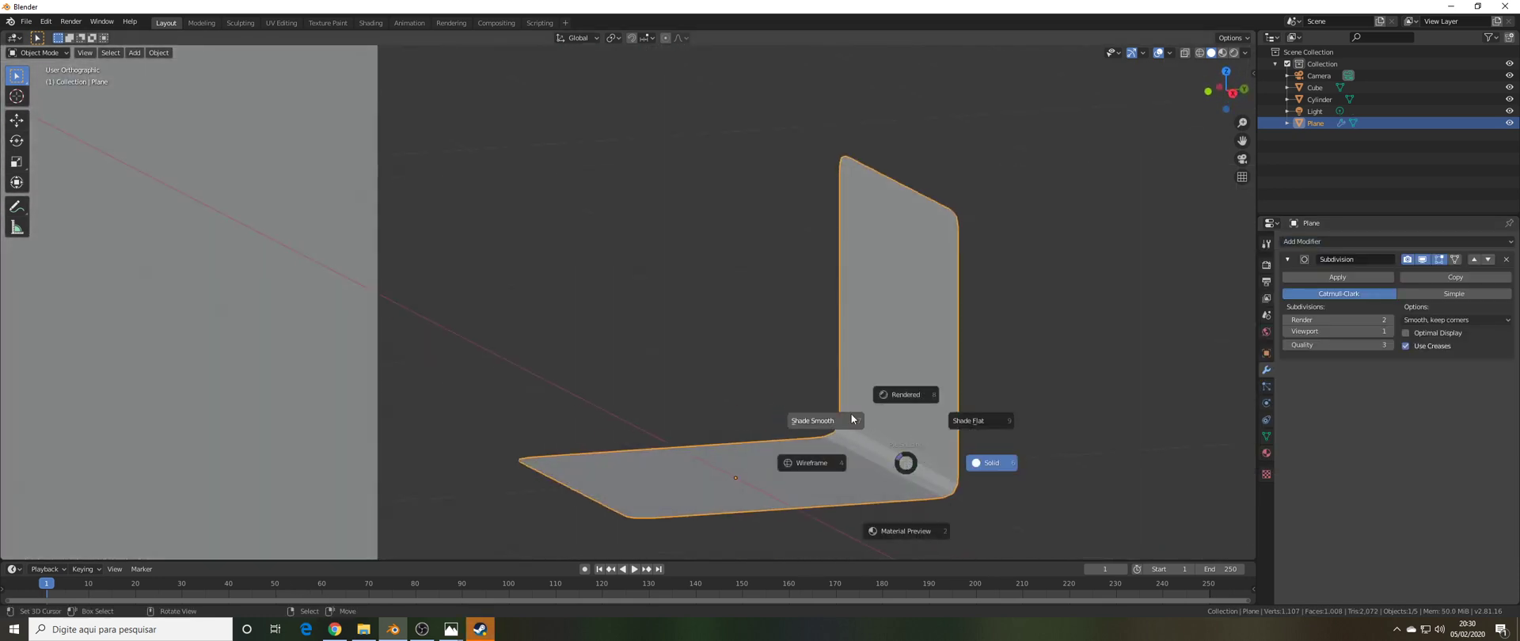
- Scale the L-shaped plane up uniformly to about a third of the block's width
scroll(851, 415, "down", 8)
mouse_move(853, 422)
middle_mouse_down()
mouse_move(893, 428)
mouse_move(896, 410)
mouse_move(792, 402)
mouse_move(909, 409)
mouse_move(830, 391)
middle_mouse_up()
scroll(887, 414, "up", 5)
scroll(791, 402, "down", 6)
scroll(845, 410, "up", 4)
key("s")
left_click(1003, 402)
scroll(972, 404, "down", 6)
scroll(855, 405, "up", 4)
scroll(830, 391, "down", 6)
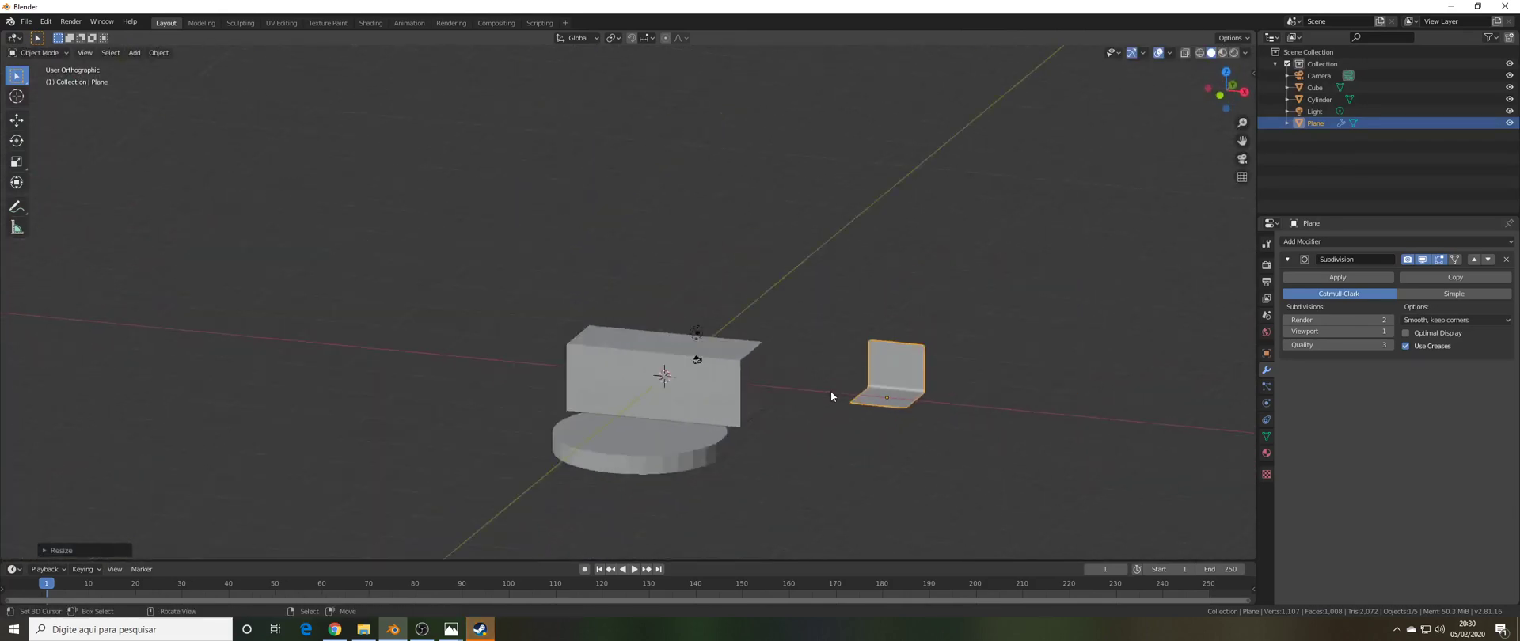
scroll(649, 428, "up", 6)
- Select the flattened cylinder and switch to the Shading workspace
left_click(833, 445)
scroll(833, 445, "down", 4)
mouse_move(832, 444)
middle_mouse_down()
mouse_move(873, 488)
mouse_move(810, 413)
mouse_move(901, 419)
middle_mouse_up()
left_click(834, 328)
left_click(839, 453)
scroll(891, 417, "up", 2)
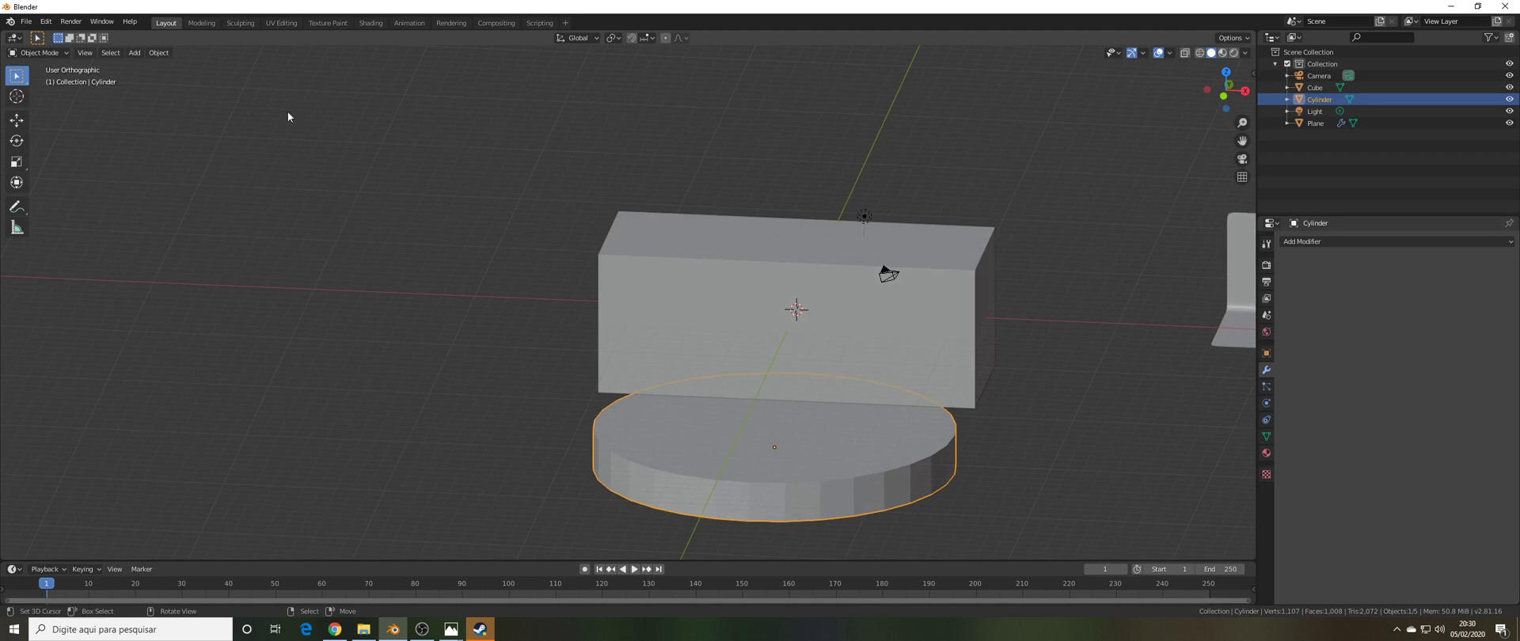
left_click(371, 23)
scroll(530, 201, "down", 5)
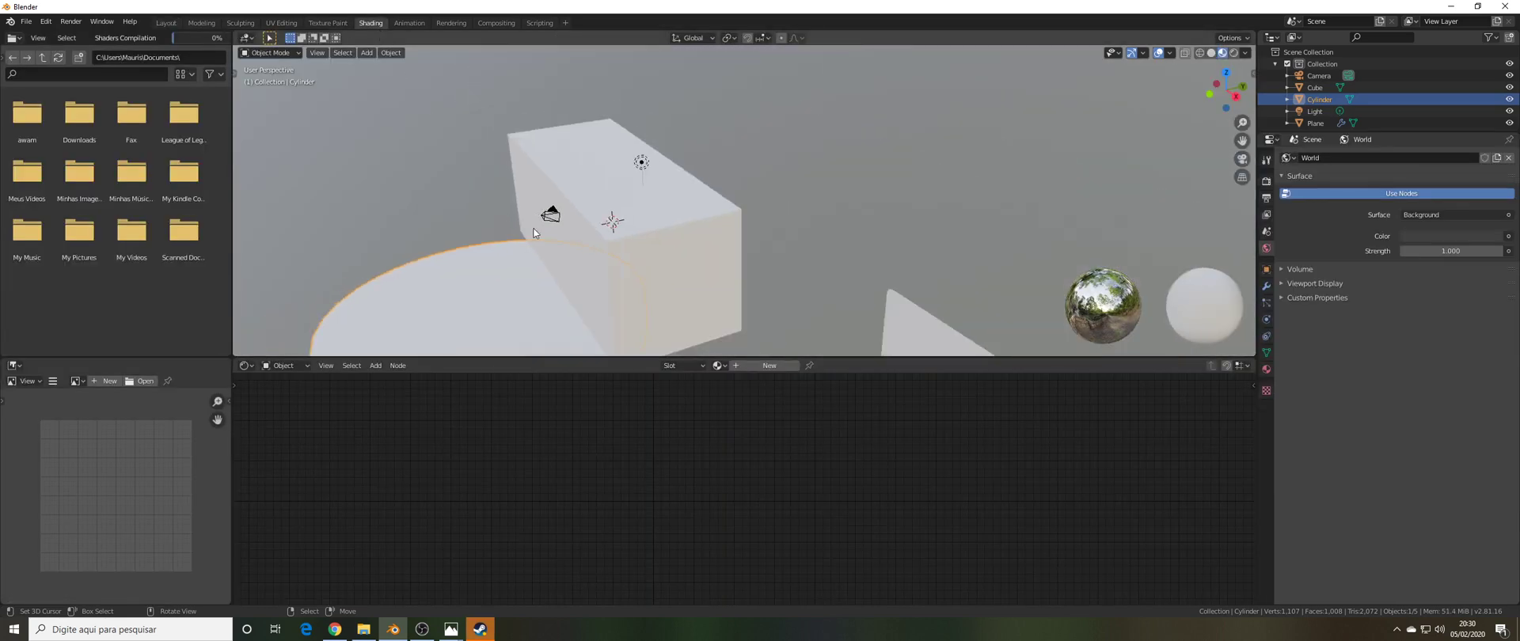
- Create a new material on the cylinder and name it Pond
key("KP_1")
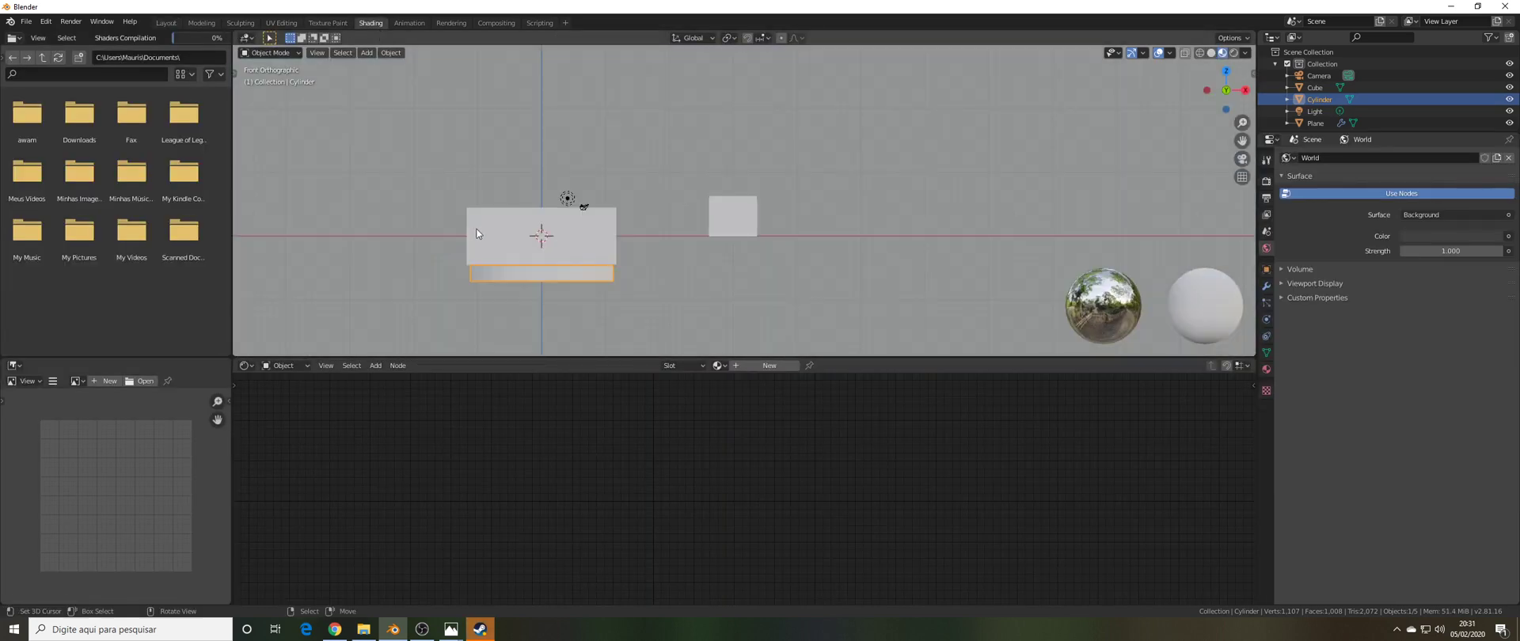
scroll(441, 244, "up", 4)
middle_click_drag(440, 244, 500, 311)
scroll(500, 311, "down", 6)
scroll(496, 309, "up", 5)
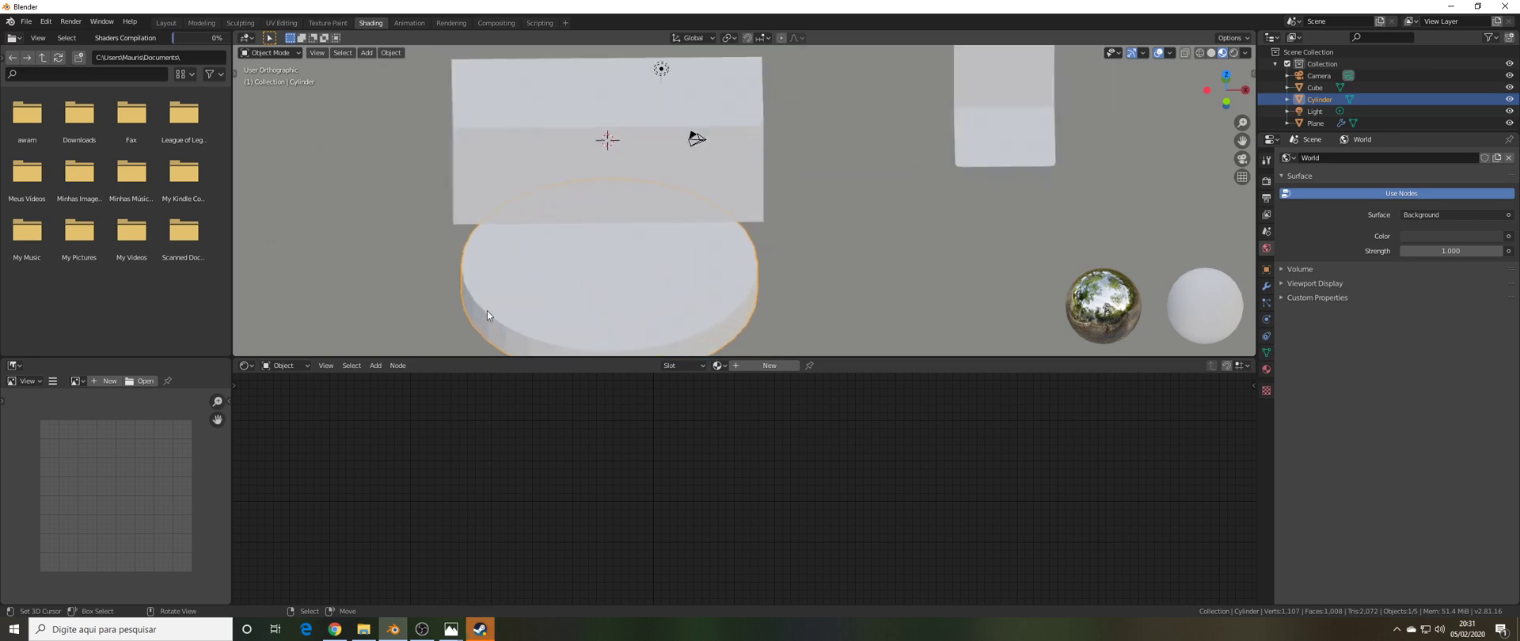
middle_click_drag(631, 279, 589, 269)
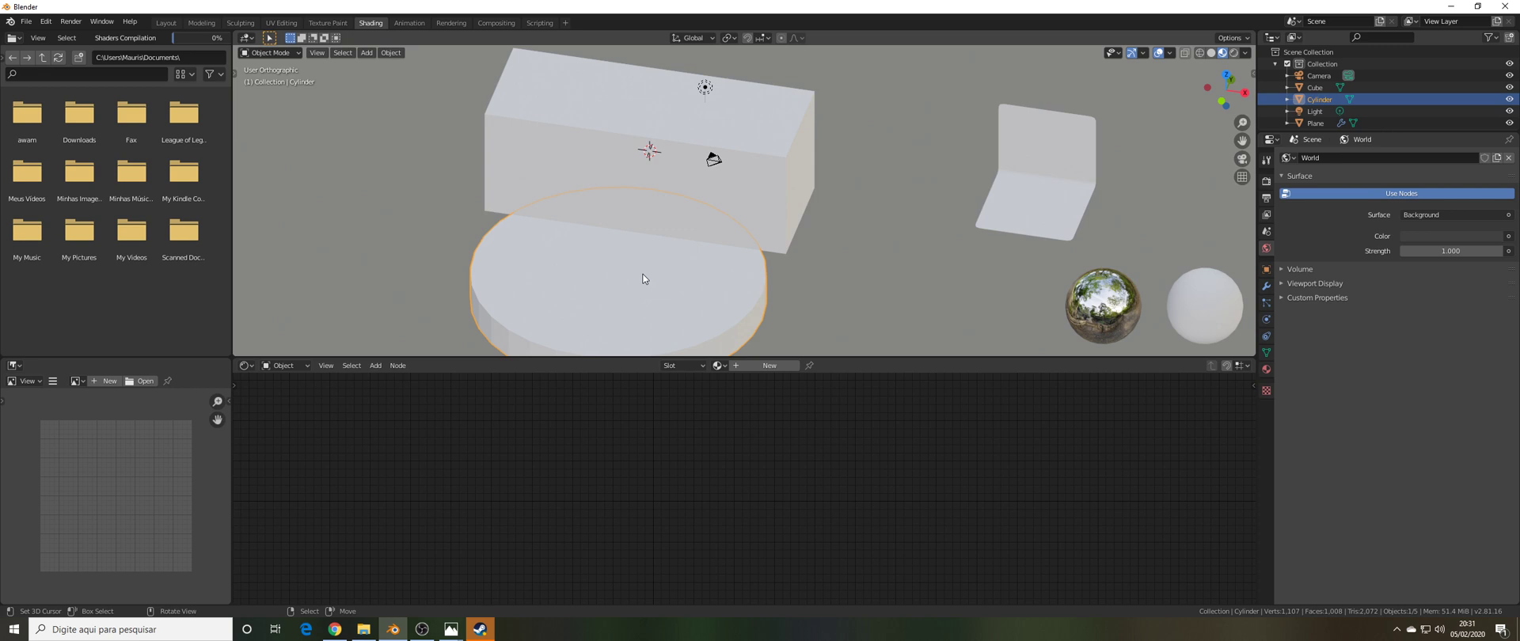
mouse_move(642, 270)
middle_mouse_down()
mouse_move(709, 252)
mouse_move(648, 253)
mouse_move(652, 288)
mouse_move(599, 288)
mouse_move(585, 253)
mouse_move(686, 249)
mouse_move(631, 278)
mouse_move(640, 268)
middle_mouse_up()
scroll(640, 269, "up", 2)
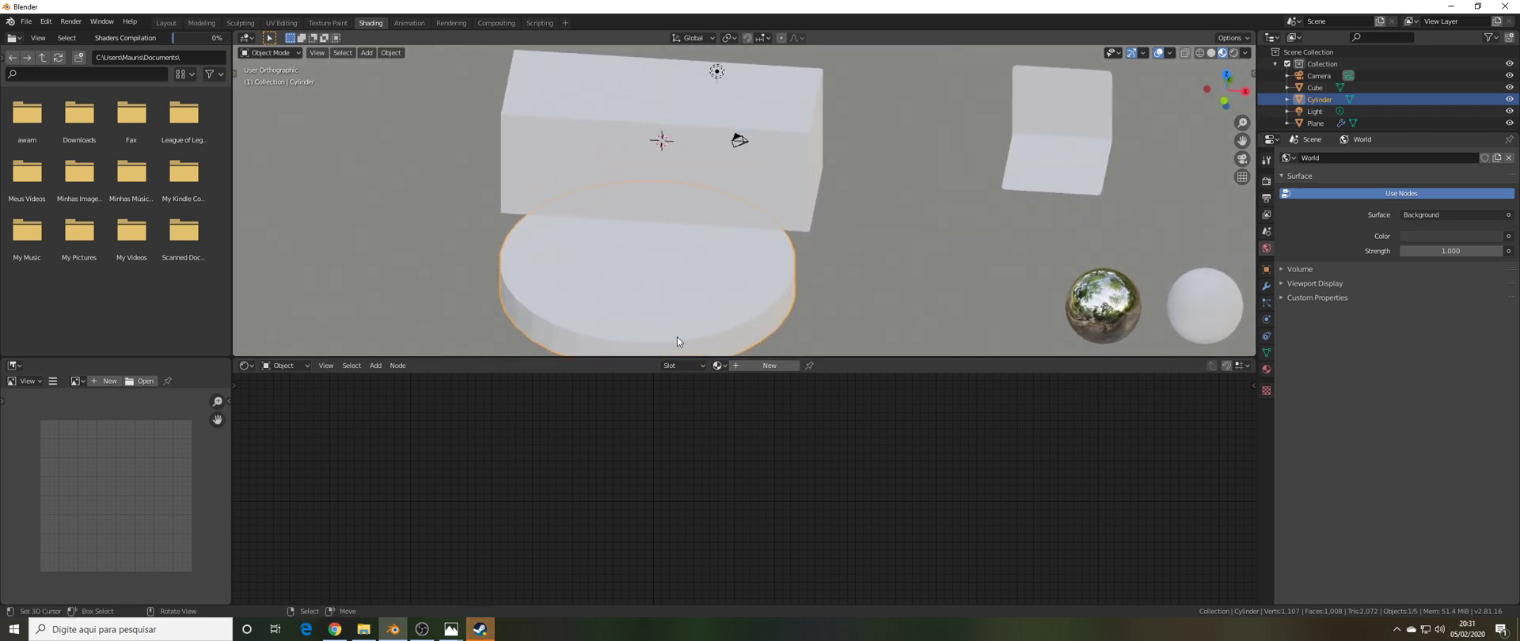
left_click(740, 365)
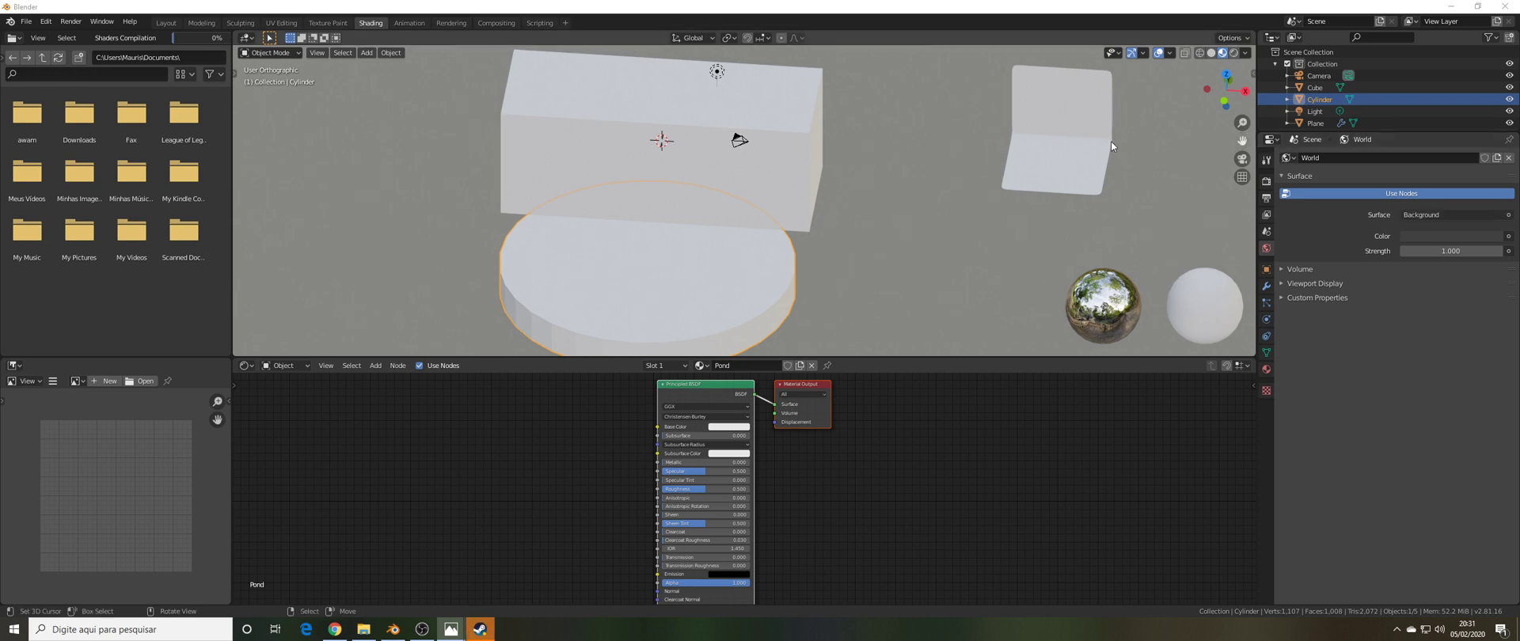
scroll(603, 433, "down", 2)
middle_click_drag(566, 438, 579, 450)
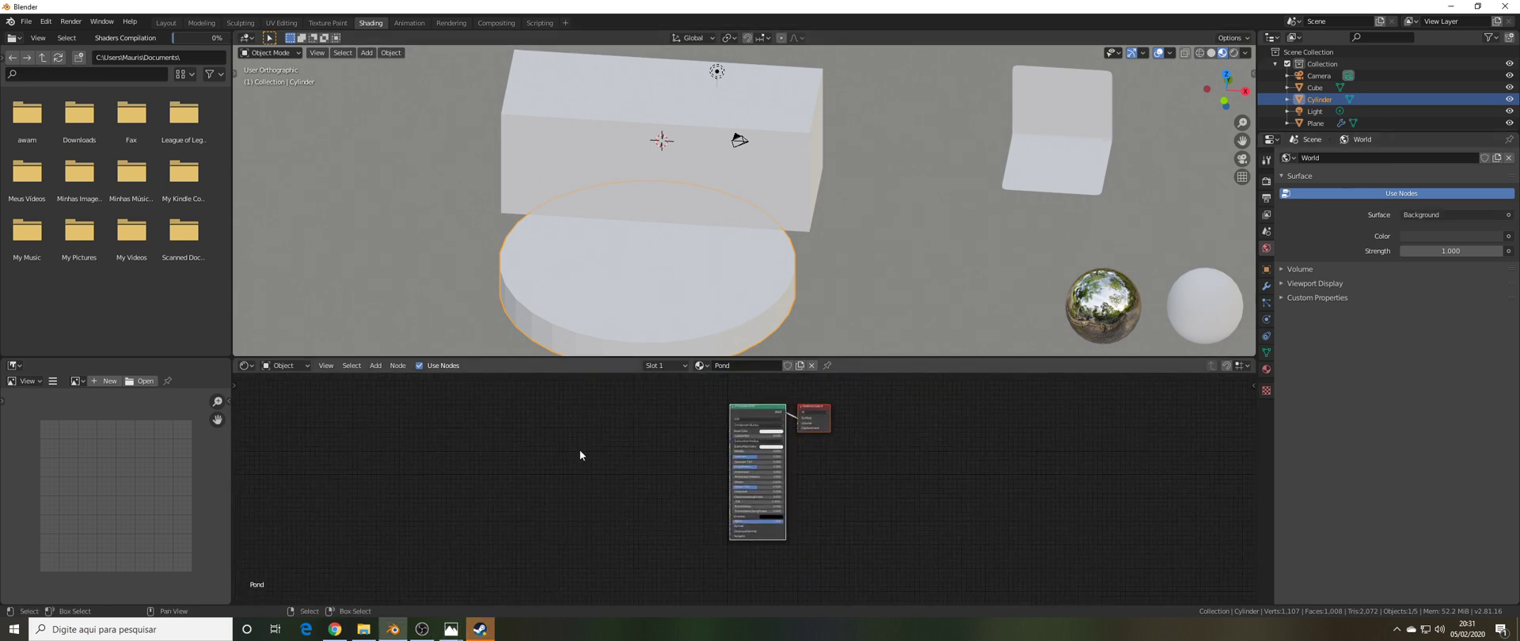
- Add a Texture Coordinate node to the Pond material, well before the Principled BSDF
key("shift+a")
left_click(474, 445)
type("tex")
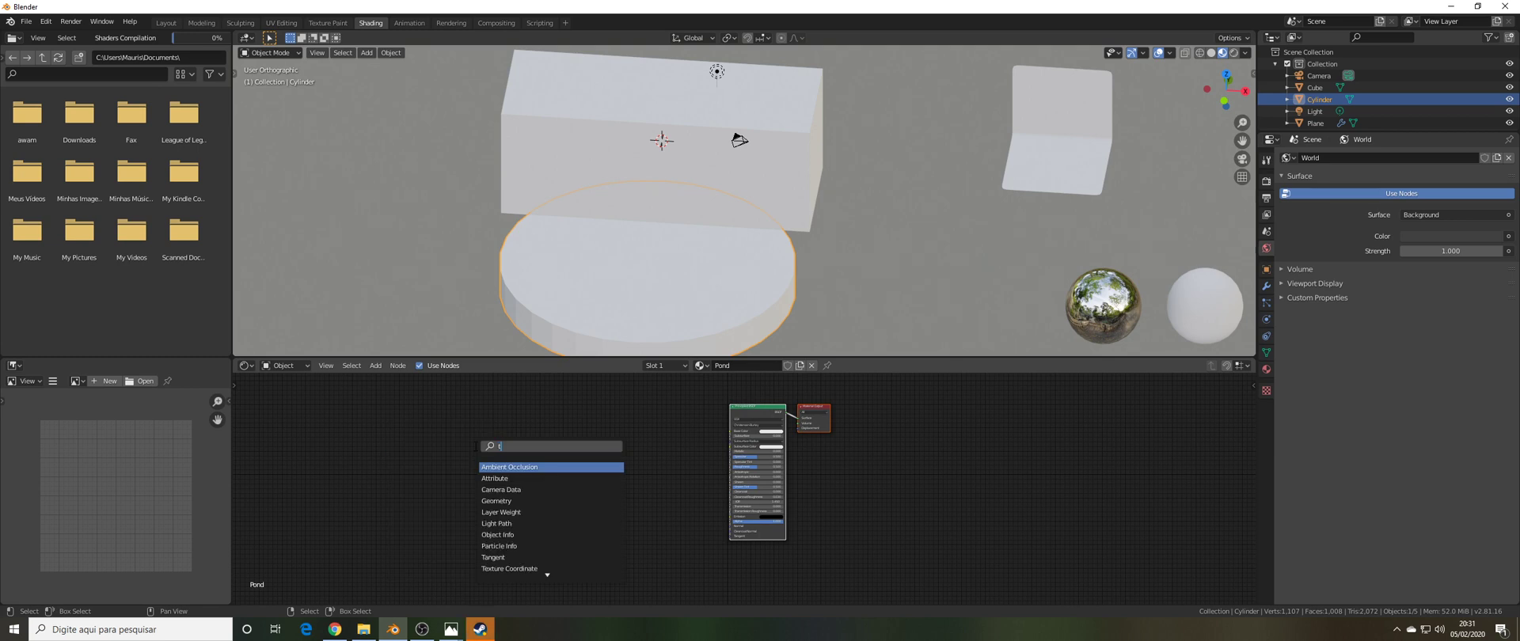
key("Return")
left_click(439, 429)
scroll(440, 429, "up", 4)
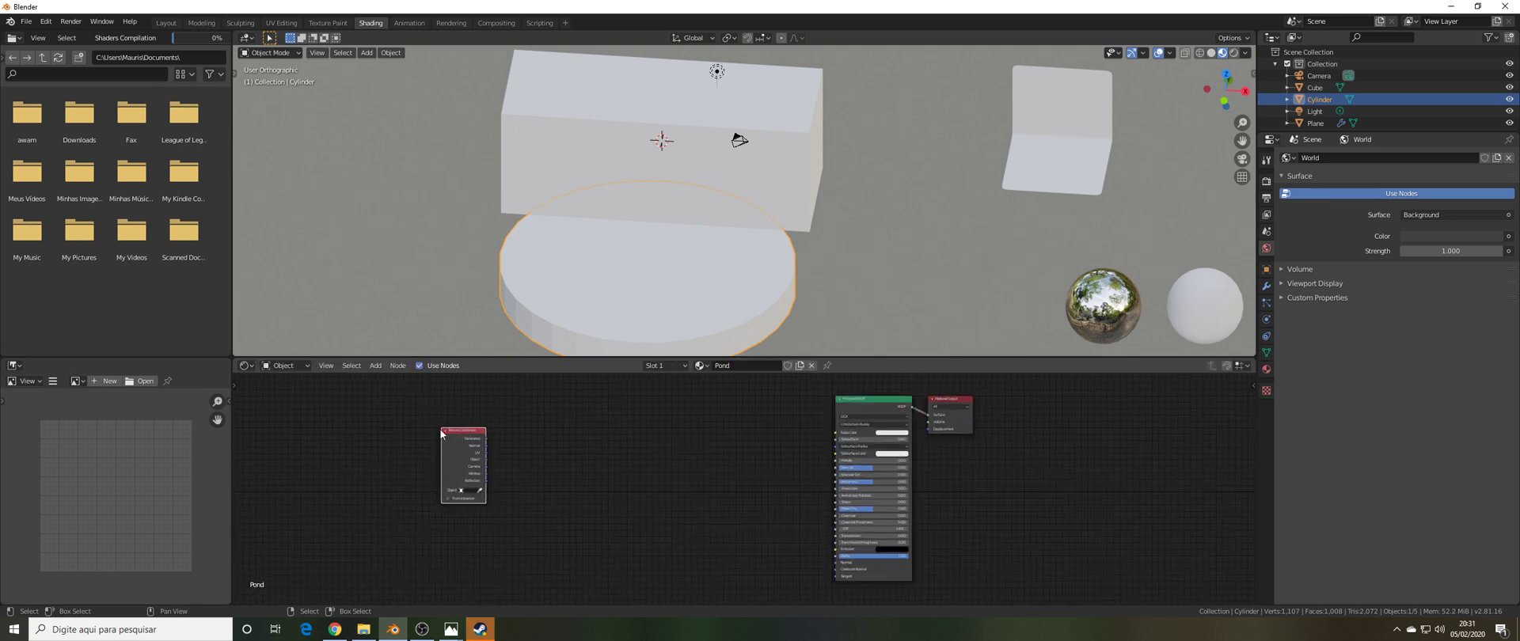
left_click_drag(440, 430, 358, 447)
left_click(418, 448)
- Add a Mapping node beside the Texture Coordinate node and link the Object output to its Vector input
key("shift+a")
left_click(418, 447)
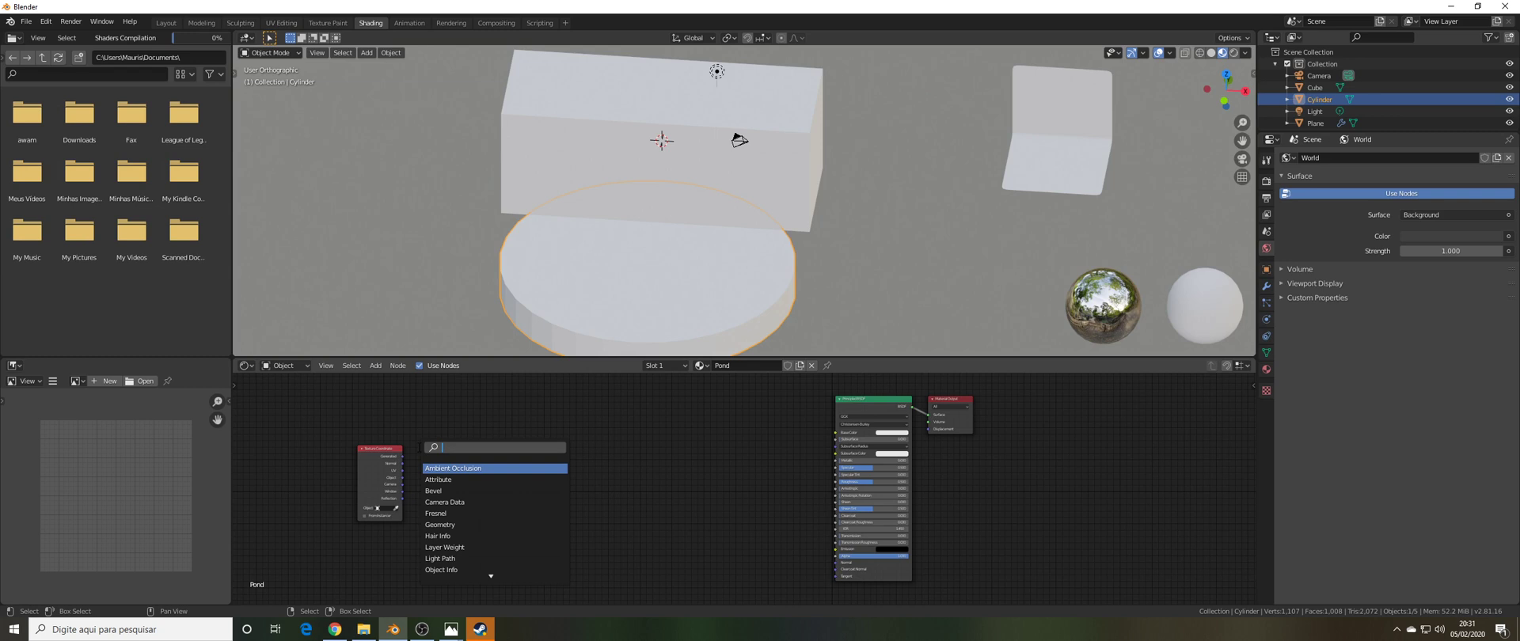
type("mapp")
key("Return")
left_click(412, 469)
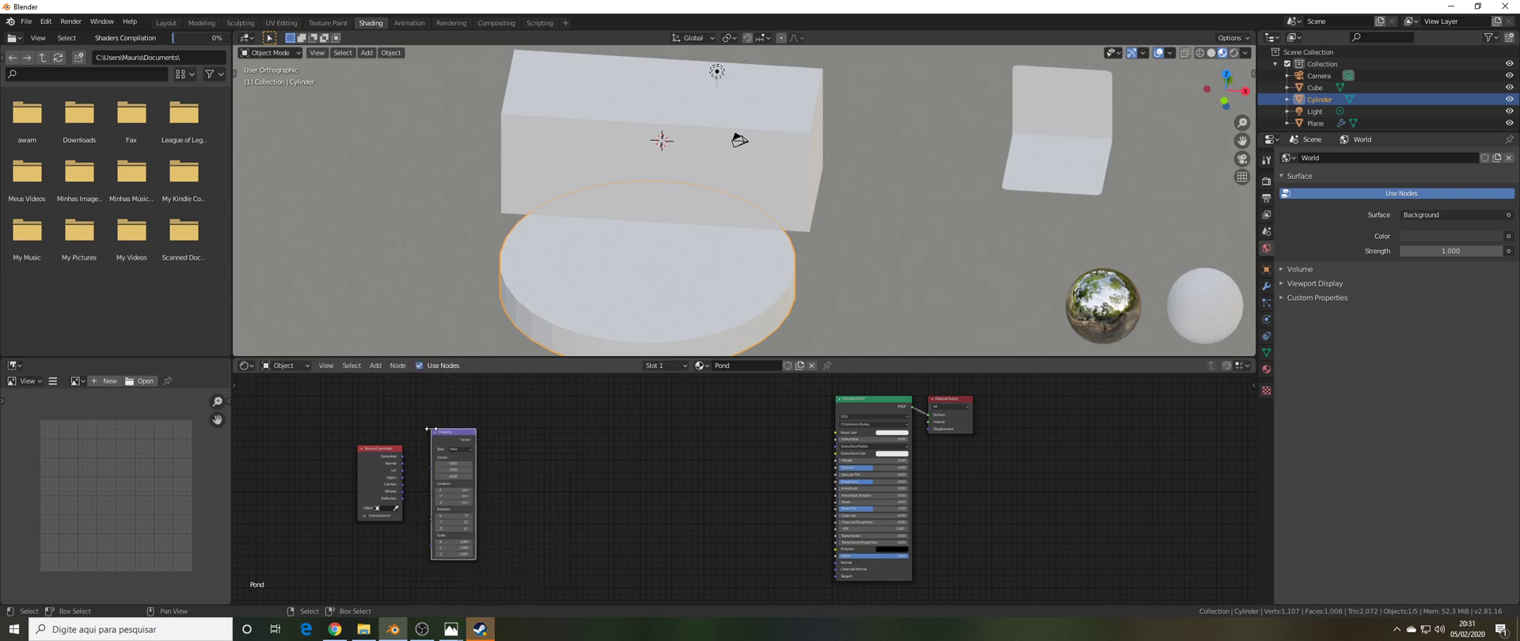
scroll(412, 469, "up", 1)
left_click_drag(399, 482, 308, 474)
scroll(344, 489, "down", 2)
left_click_drag(410, 461, 356, 463)
- Add a Gradient Texture node after the Mapping node and link the Mapping's Vector output to its Vector input
key("shift+a")
left_click(440, 442)
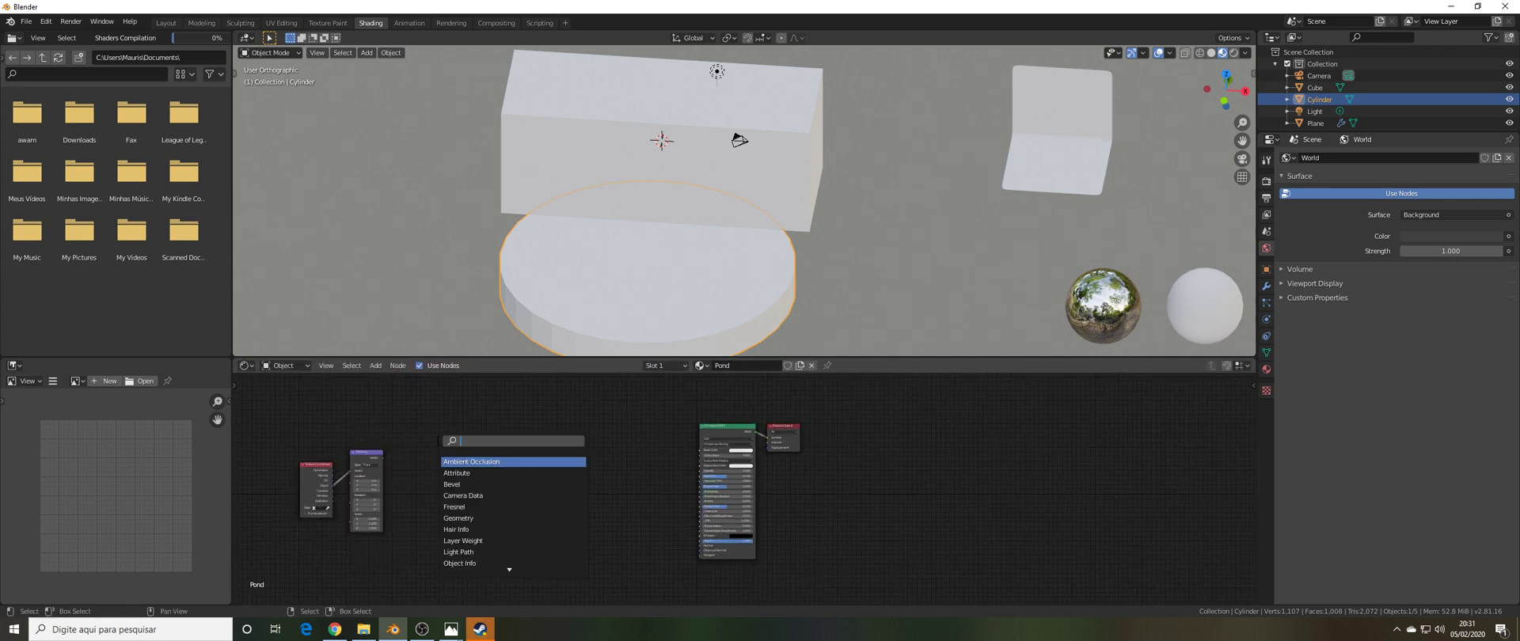
type("gra")
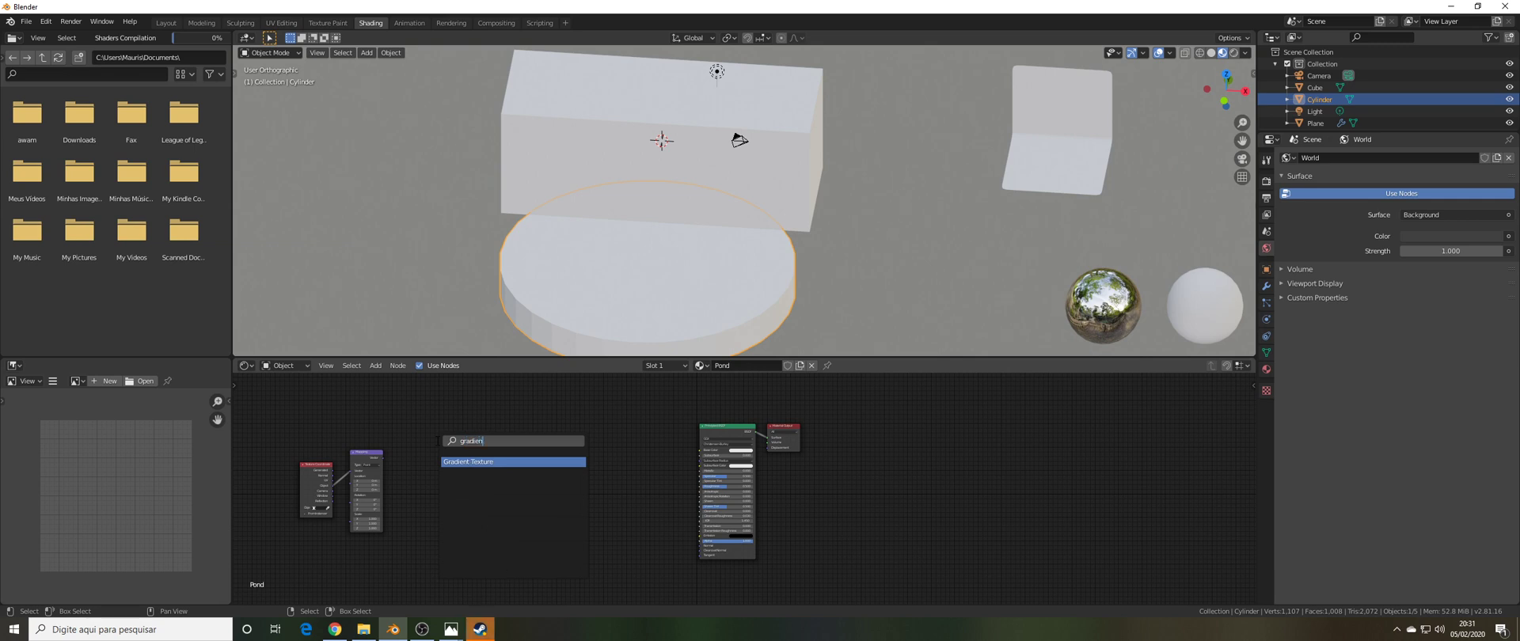
type("dien")
key("Return")
left_click(406, 454)
scroll(406, 455, "up", 2)
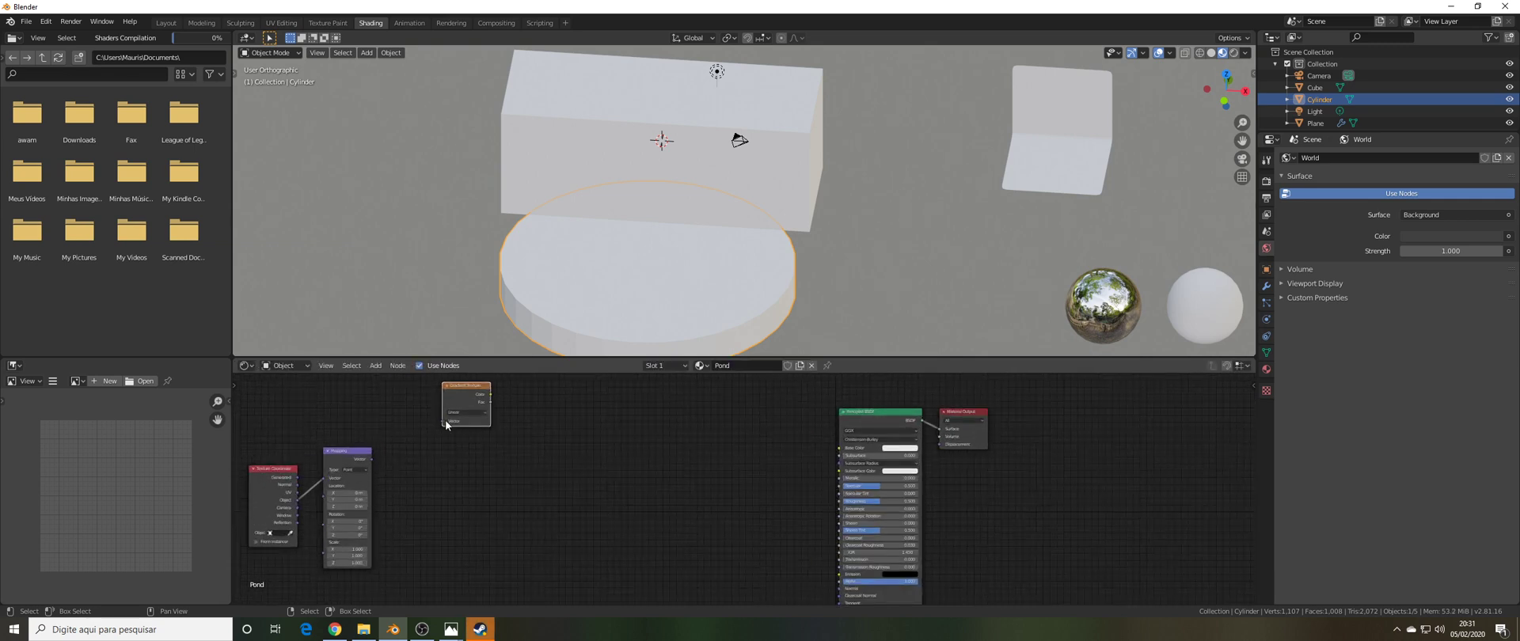
left_click_drag(445, 423, 439, 453)
scroll(437, 503, "down", 2)
scroll(435, 477, "up", 1)
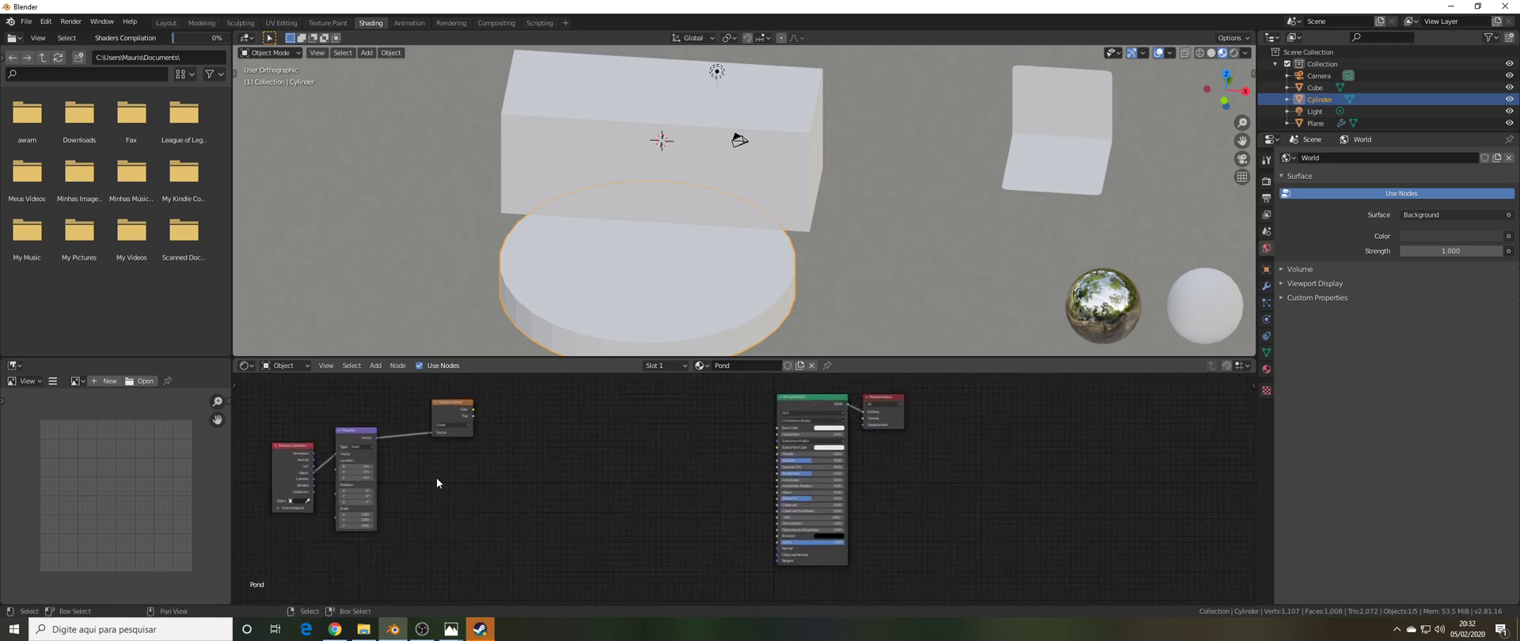
- Add a Wave Texture node below the Gradient Texture and link the Mapping's Vector output to its Vector input
key("shift+a")
left_click(436, 478)
type("wave")
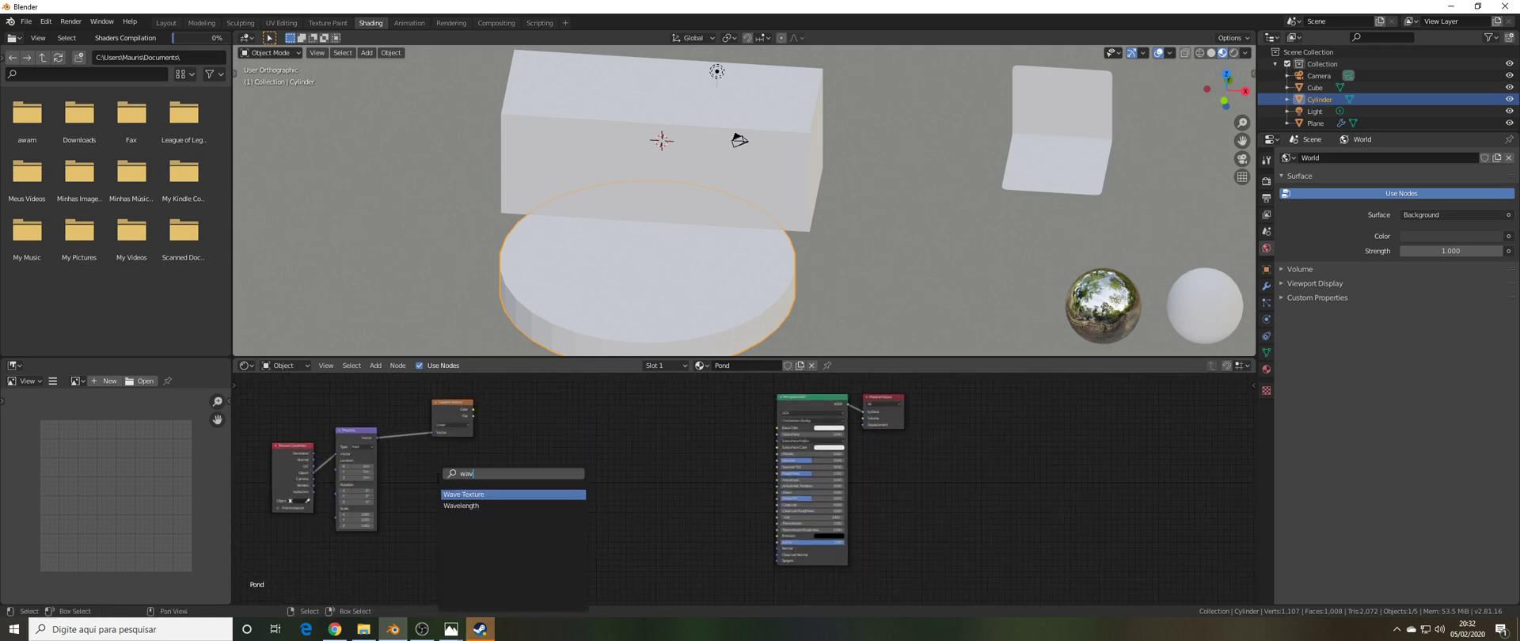
key("Return")
left_click(434, 462)
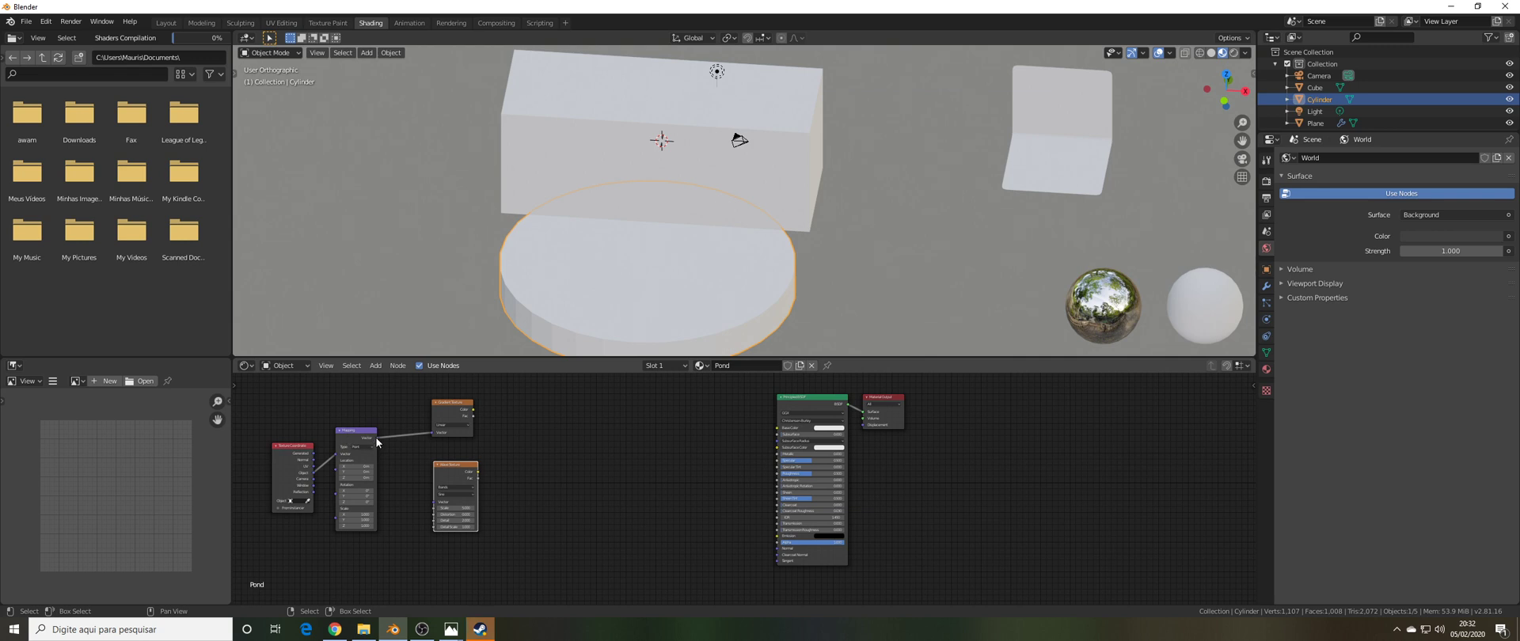
left_click_drag(377, 436, 427, 492)
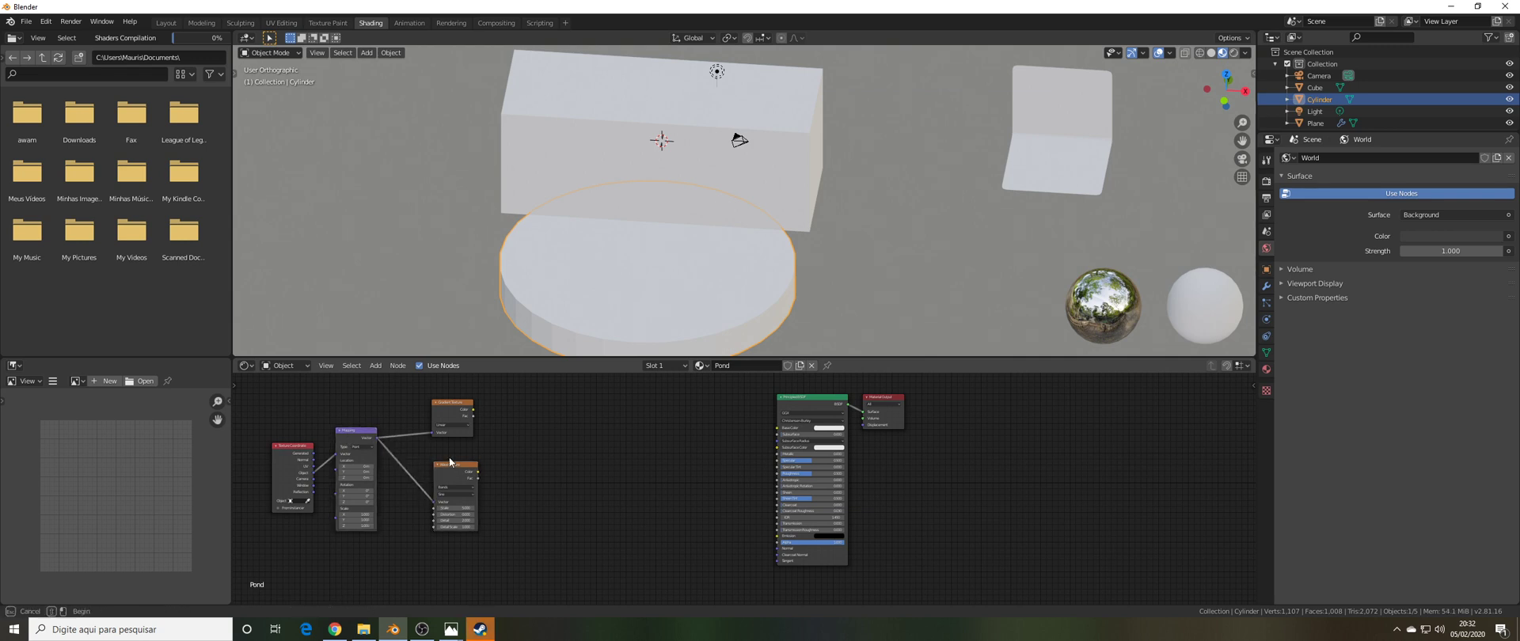
left_click_drag(450, 458, 448, 458)
scroll(448, 467, "down", 1)
middle_click_drag(452, 546, 451, 502)
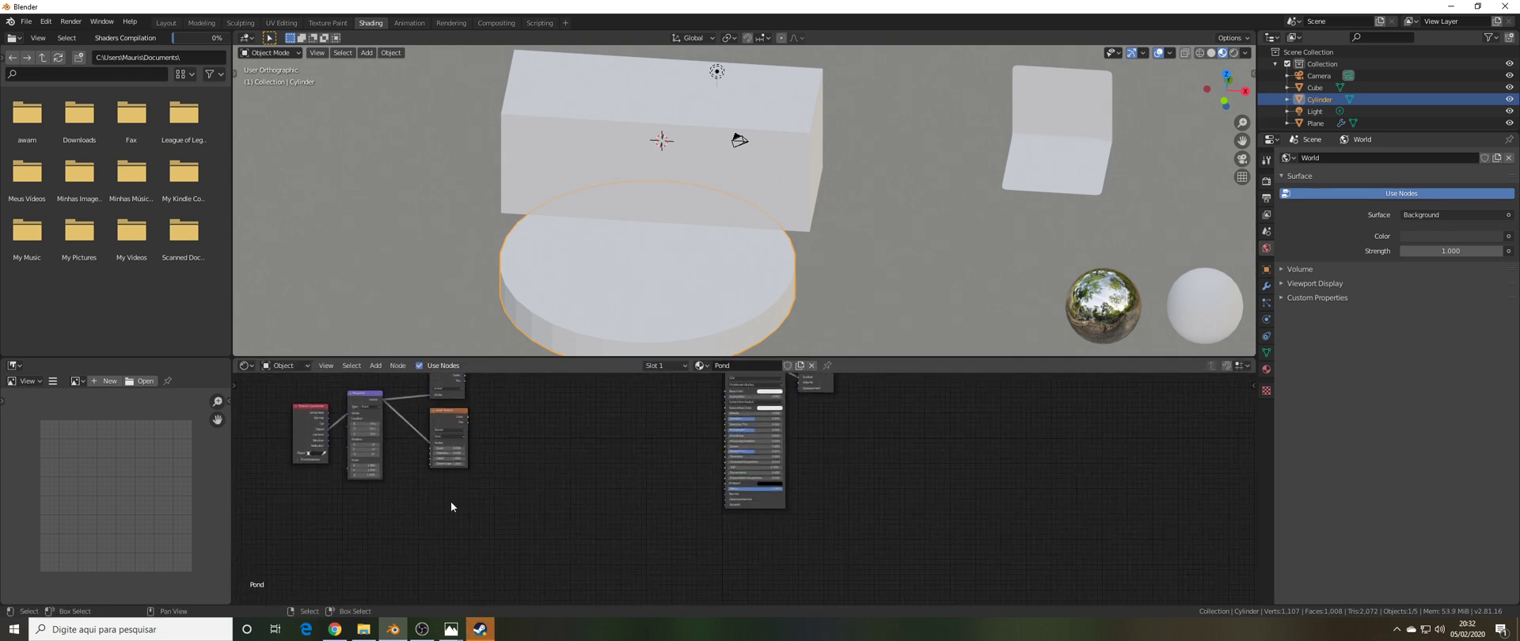
- Add a Noise Texture node below the Wave Texture in the Pond material
key("shift+a")
left_click(440, 482)
type("n")
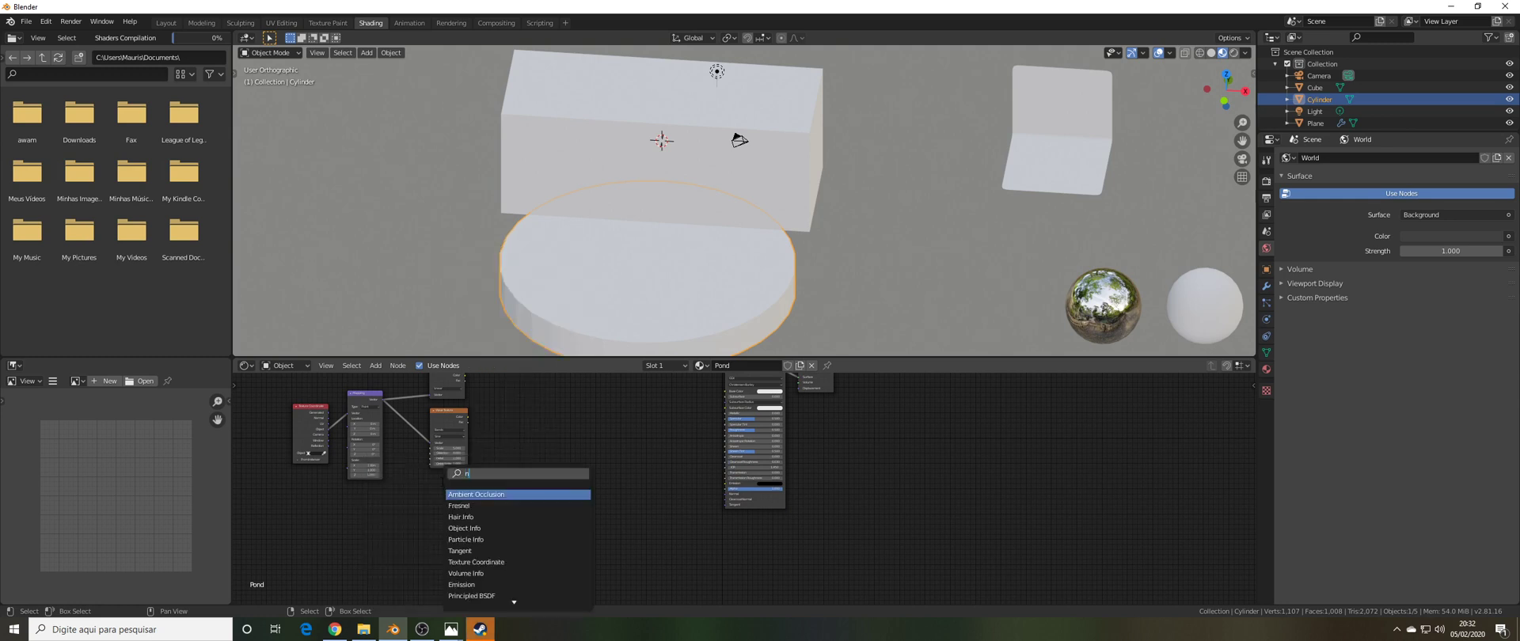
type("oise")
key("Return")
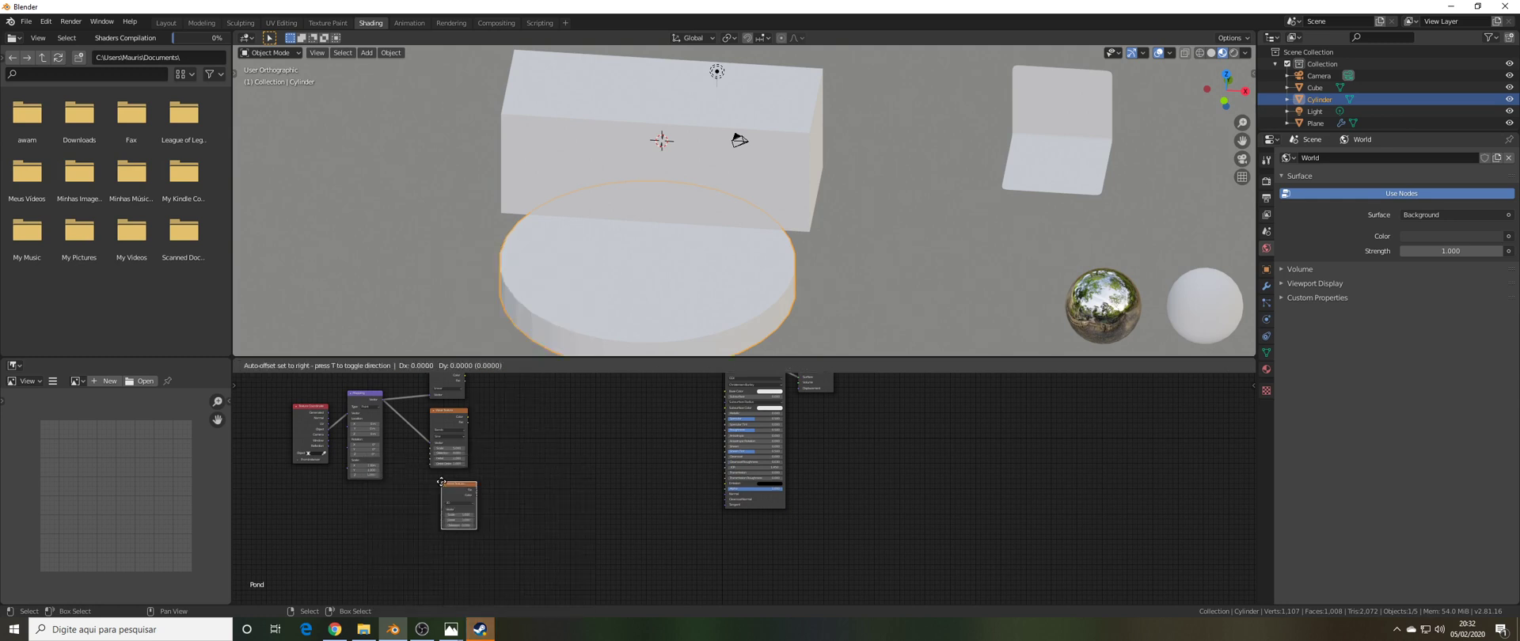
left_click(464, 486)
scroll(411, 464, "up", 1)
scroll(411, 463, "up", 3)
middle_click_drag(410, 464, 447, 551)
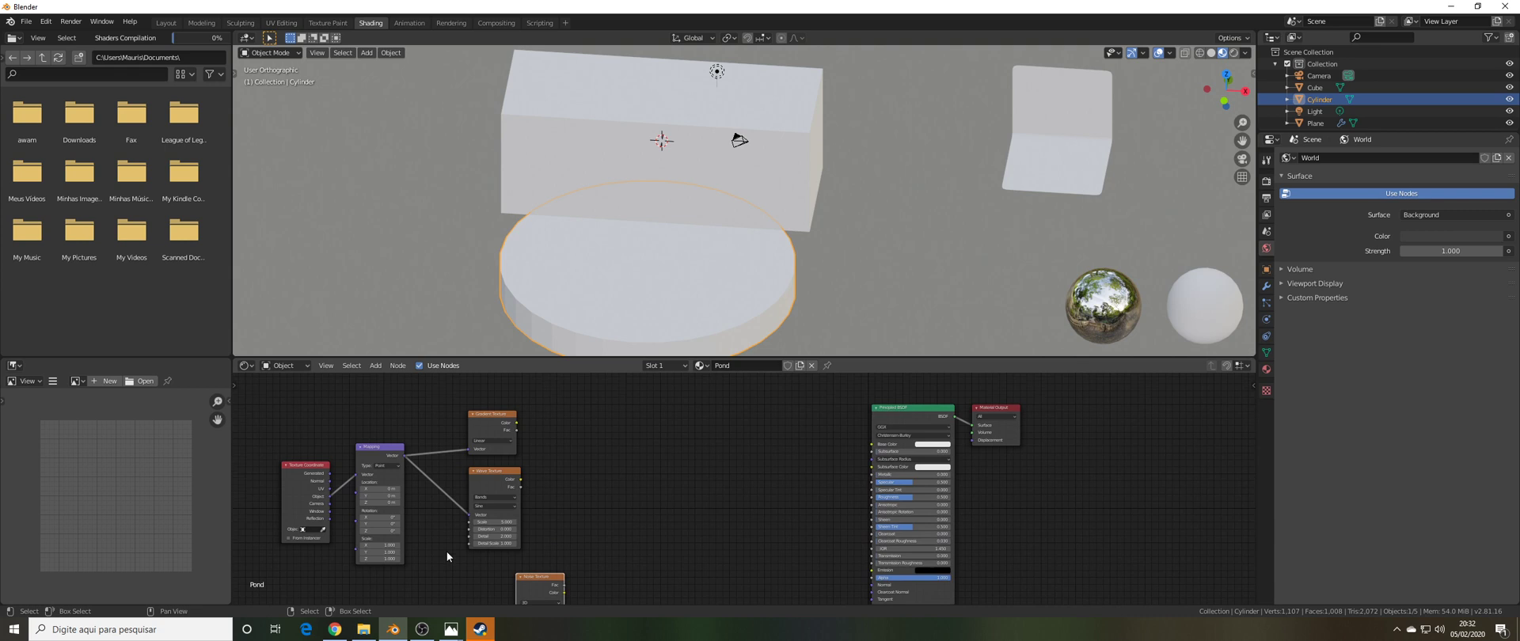
- Set the Gradient Texture's type to Spherical
scroll(477, 436, "up", 5)
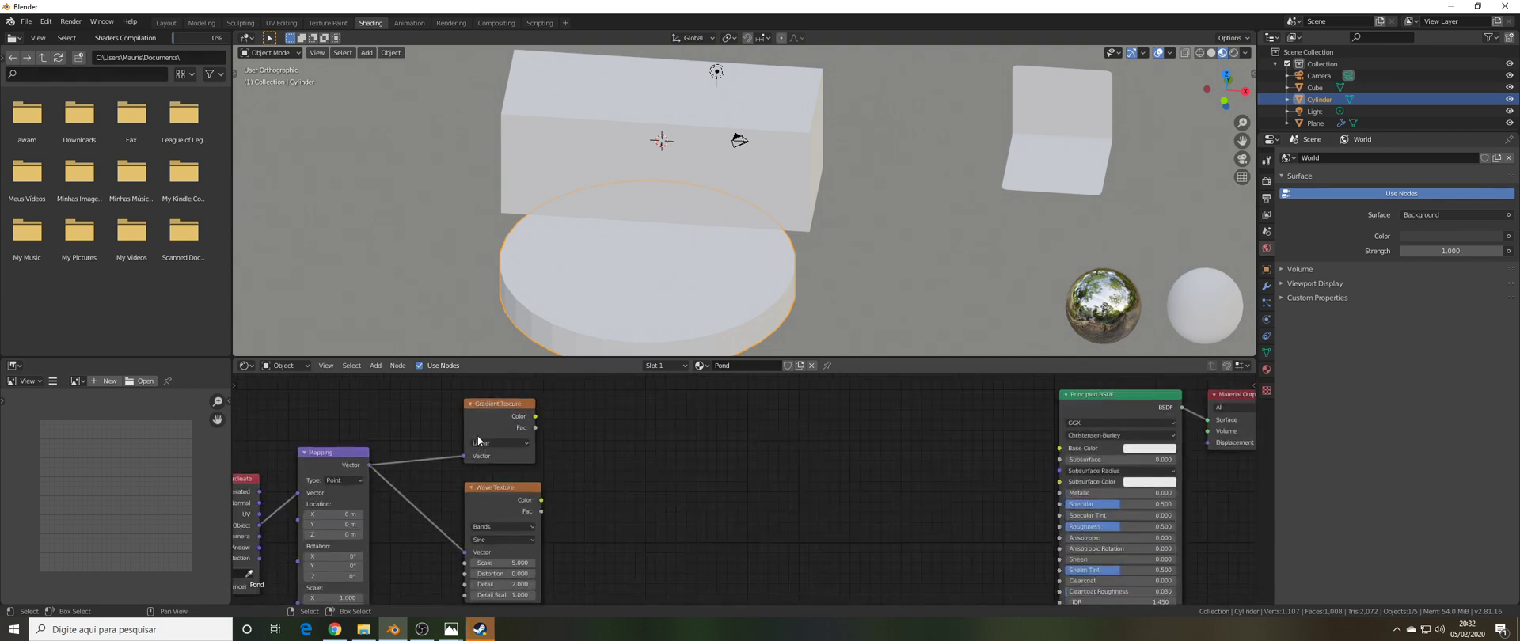
left_click(501, 441)
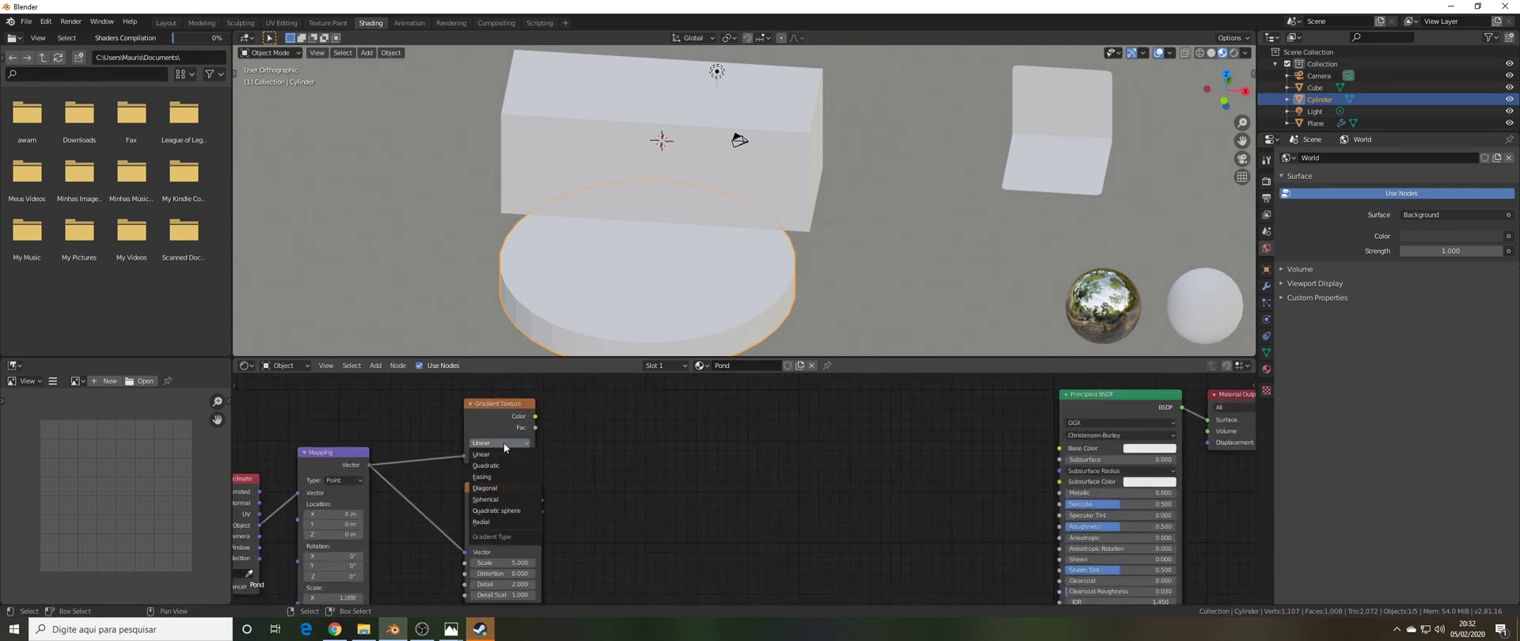
left_click(503, 500)
- Set the Wave Texture's type to Rings and its scale to 7.5
scroll(497, 489, "down", 7)
scroll(499, 554, "up", 9)
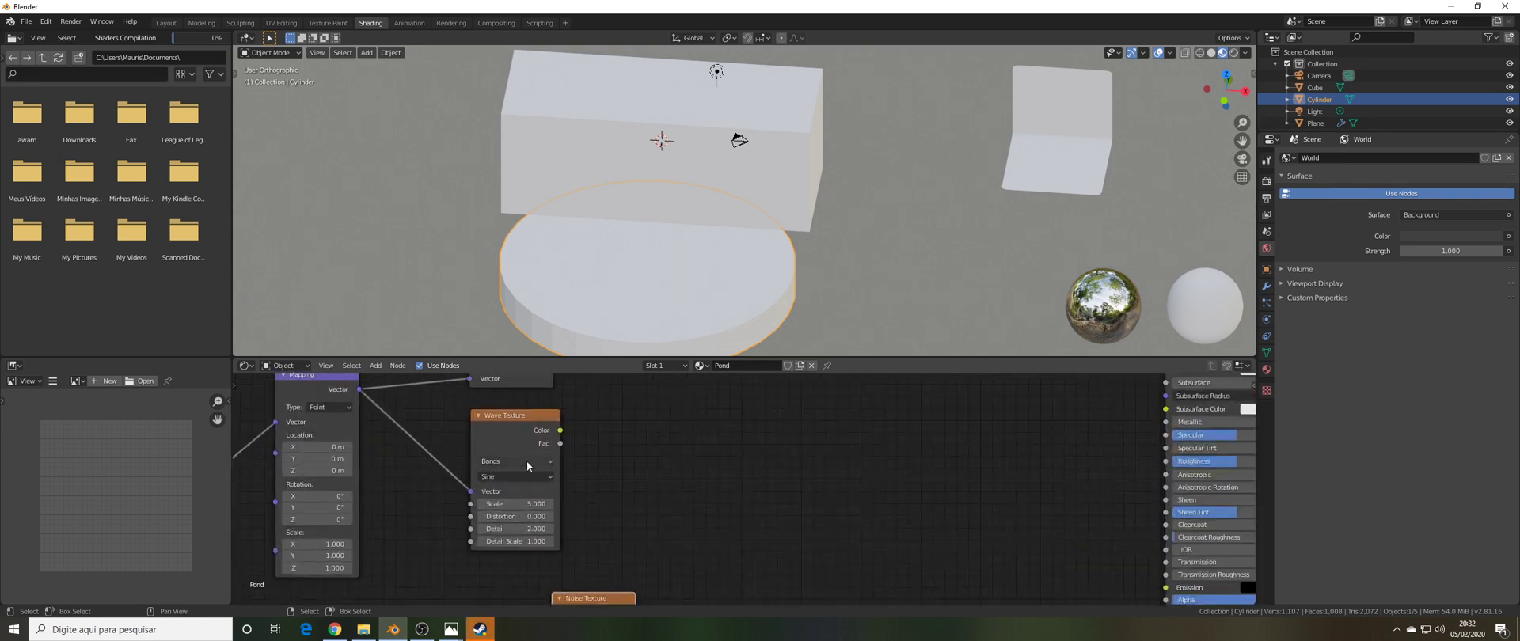
left_click(528, 464)
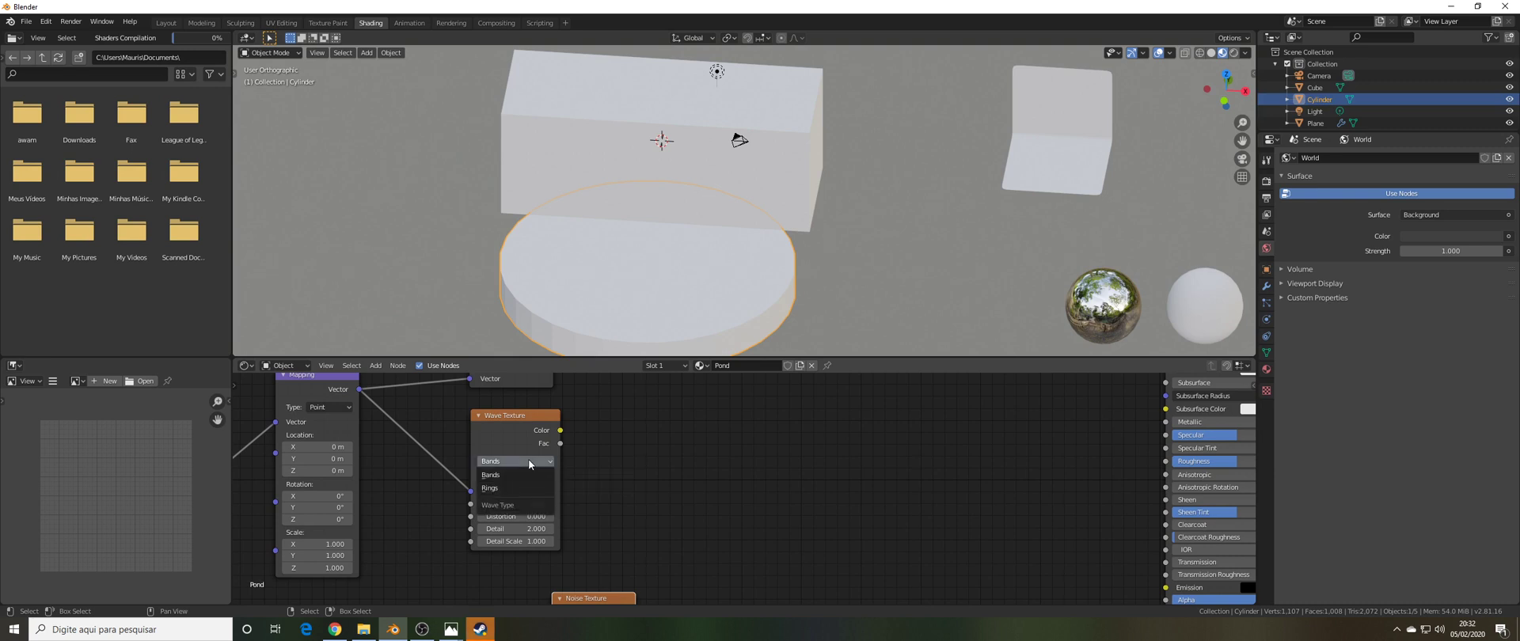
left_click(496, 490)
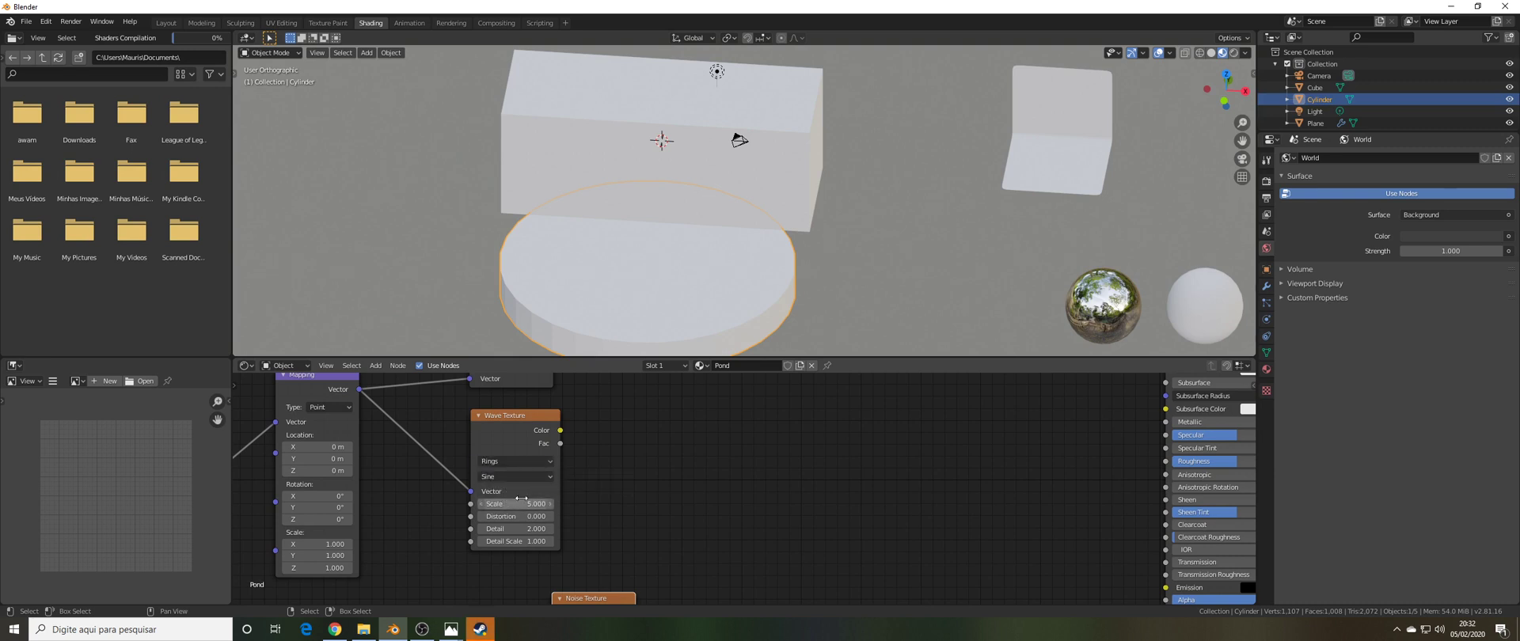
left_click(521, 504)
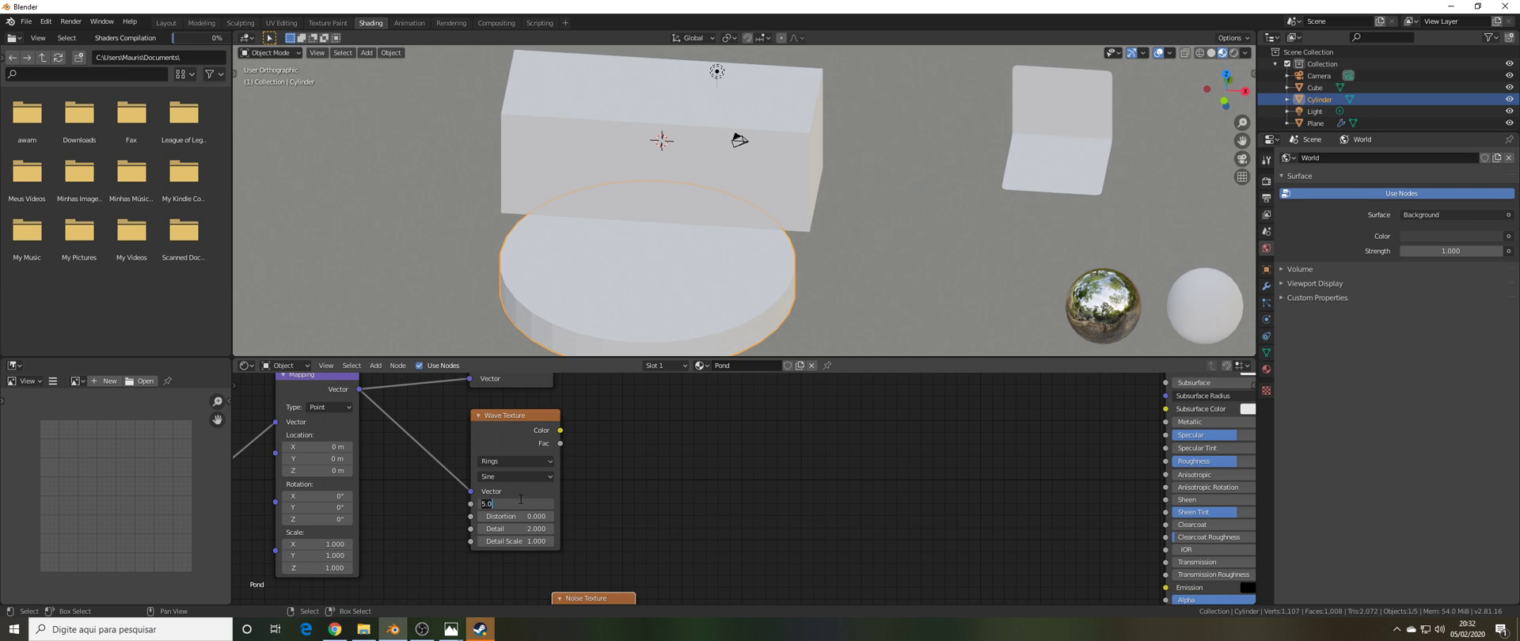
type("7.5")
key("Return")
scroll(519, 499, "down", 1)
middle_click_drag(505, 522, 486, 492)
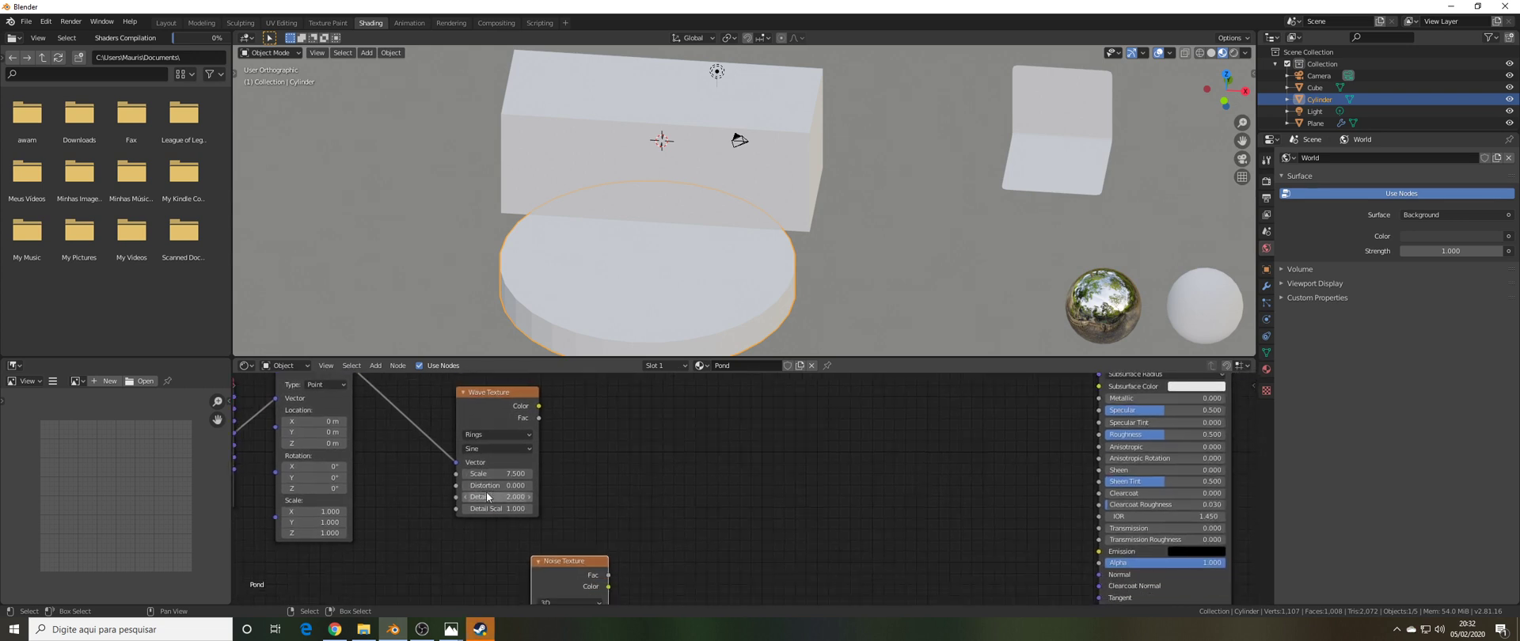
- Set the Wave Texture's distortion to 17.3, its detail to 16 and its detail scale to 0.6
left_click(494, 485)
type("17.3")
key("Return")
left_click_drag(504, 497, 538, 497)
scroll(457, 491, "down", 2)
scroll(458, 491, "up", 4)
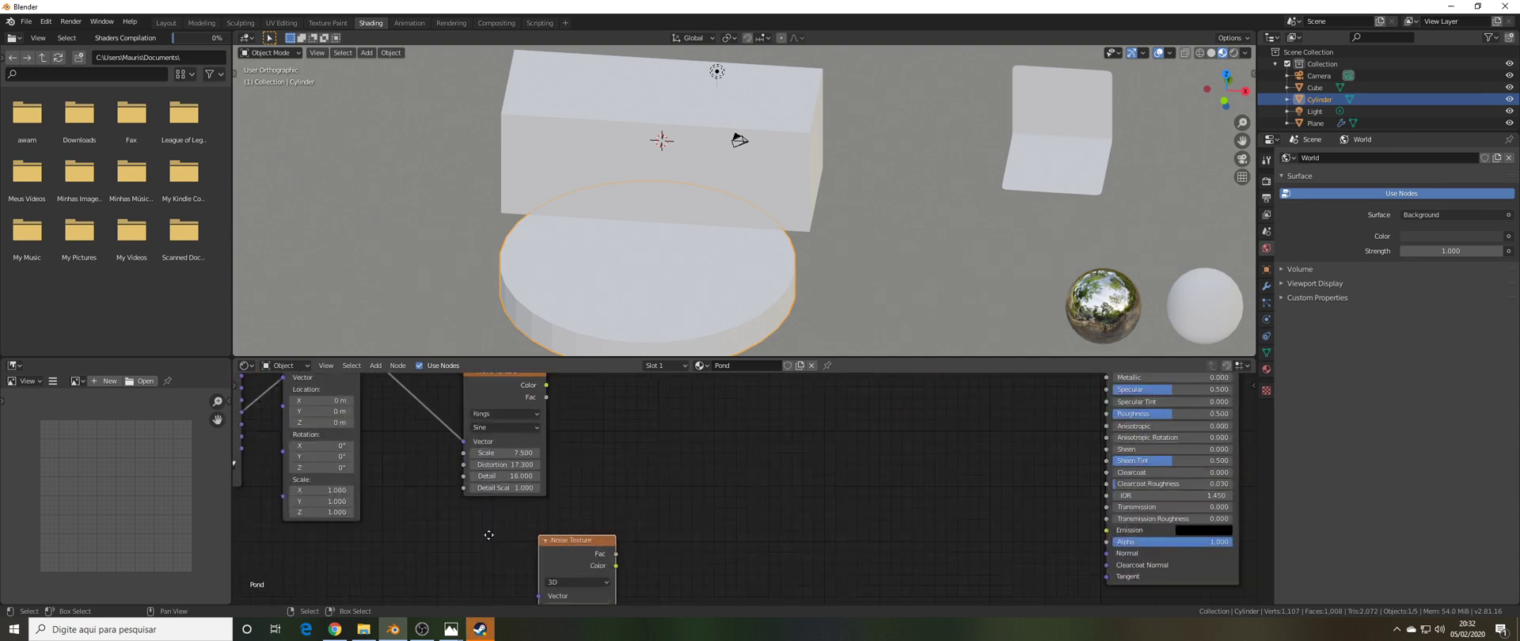
left_click(475, 484)
left_click(475, 485)
left_click(475, 484)
left_click(475, 484)
scroll(475, 488, "down", 6)
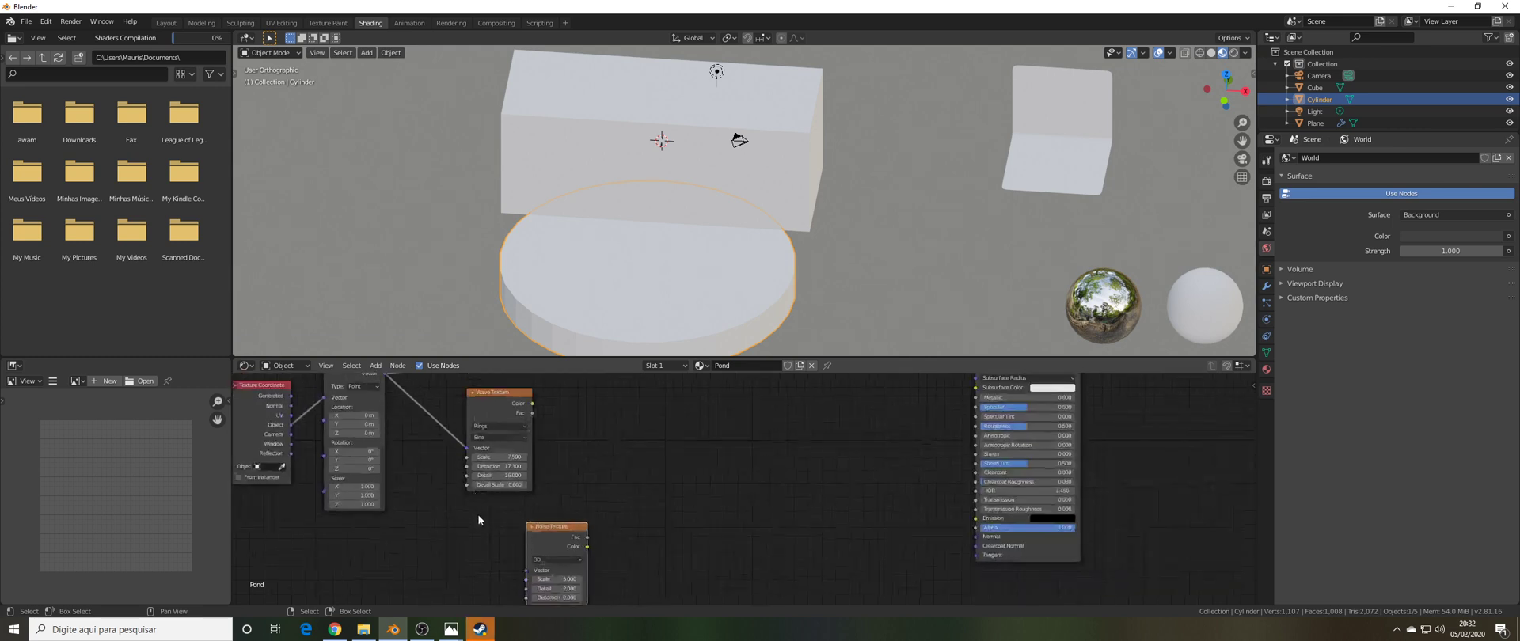
- Set the Noise Texture's scale to 1.2, its detail to 16 and its distortion to 12
scroll(480, 516, "up", 2)
middle_click_drag(490, 525, 481, 444)
scroll(552, 483, "up", 2)
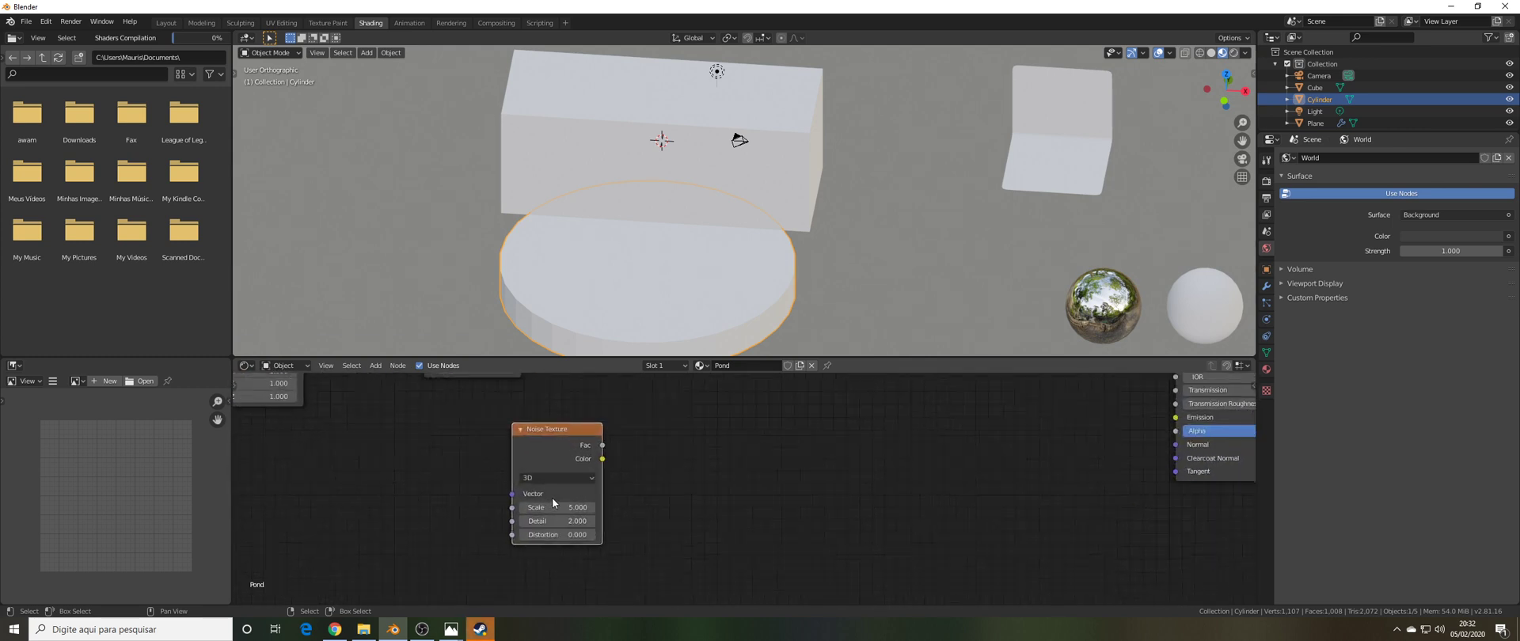
left_click(557, 512)
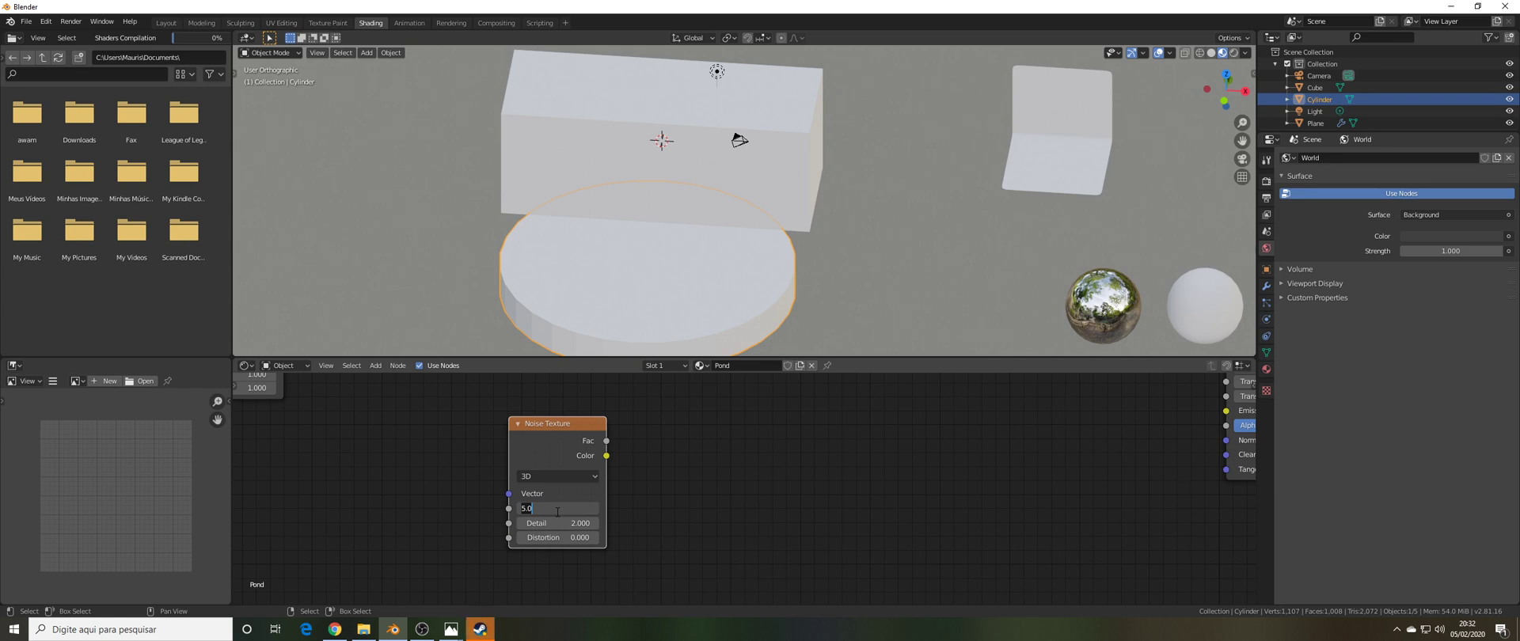
type("1.2")
key("Return")
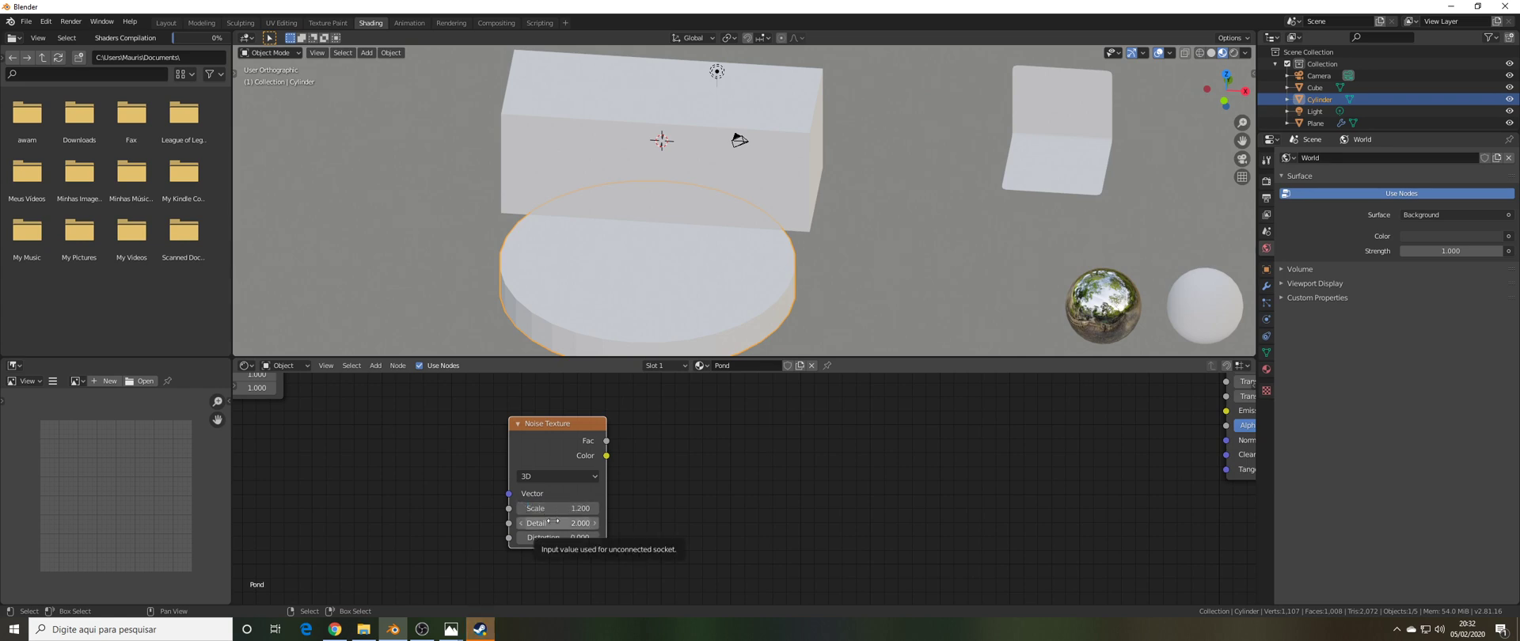
left_click(548, 537)
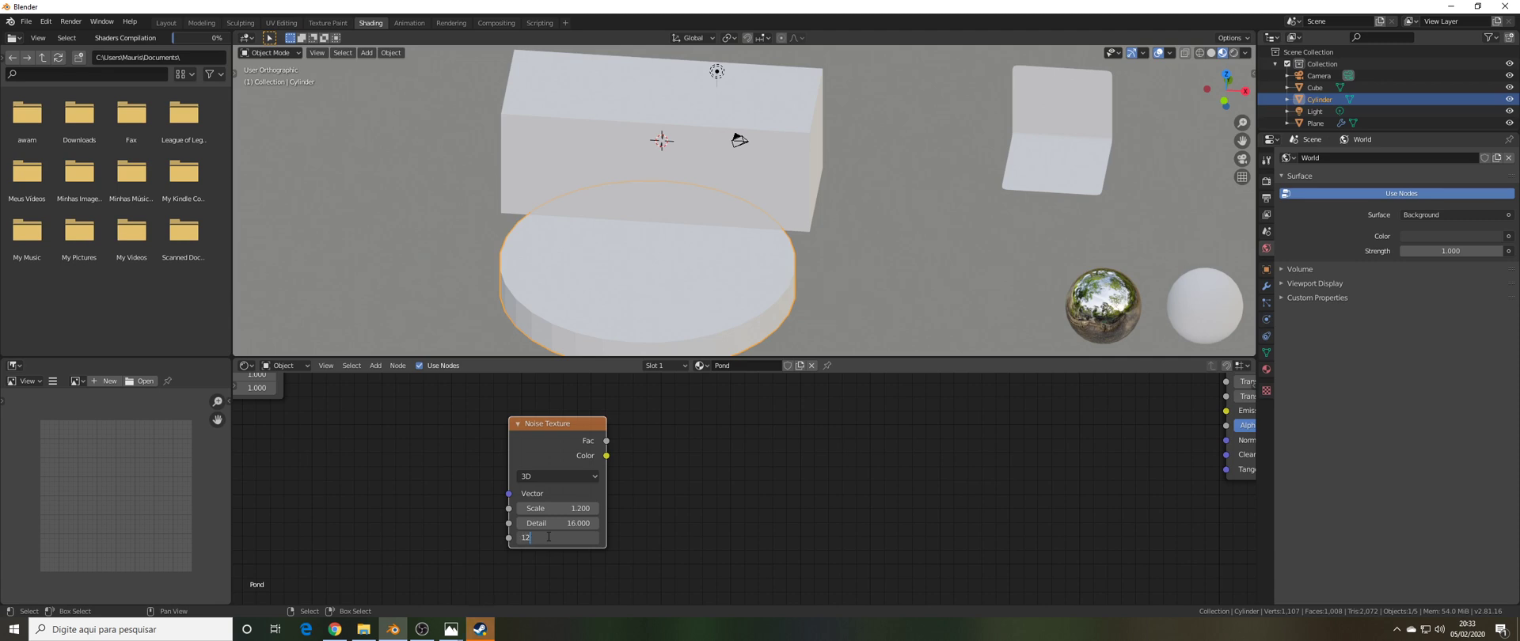
key("Return")
- Add a Mix color node between the texture nodes and the Principled BSDF, next to the Wave Texture
scroll(522, 491, "down", 5)
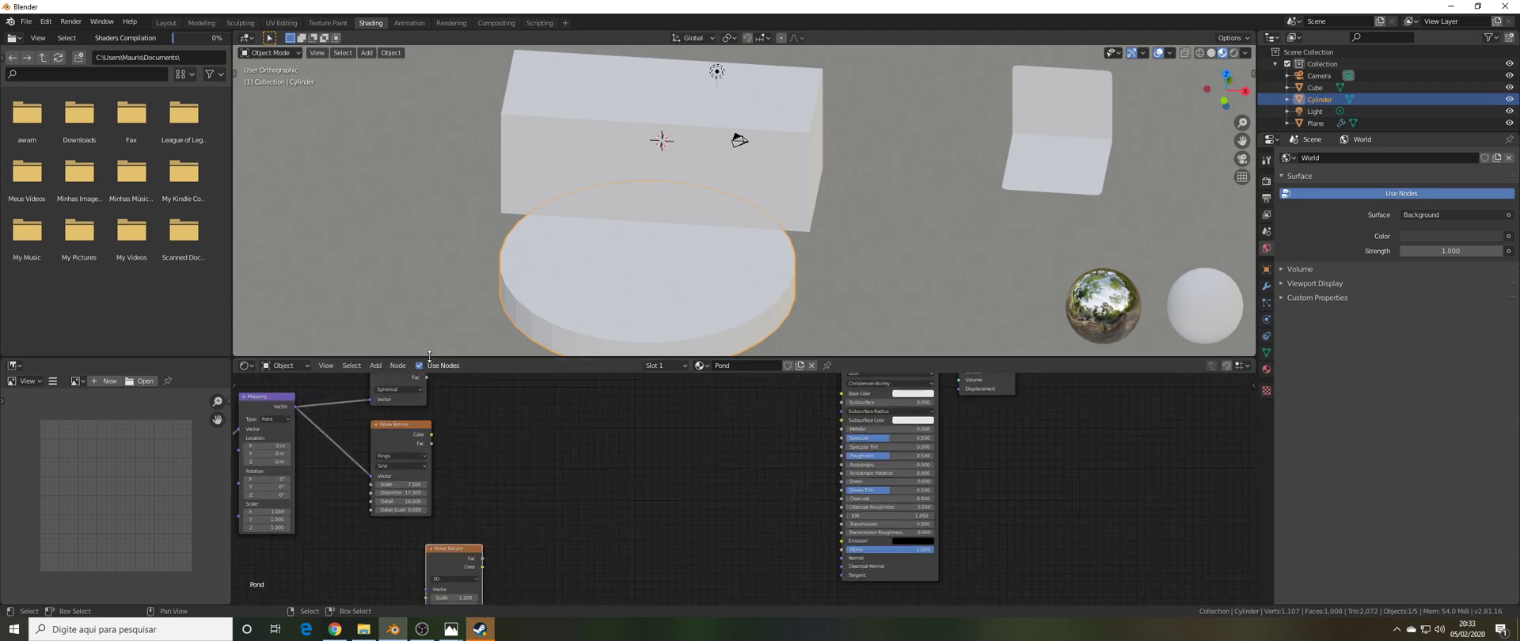
middle_click_drag(517, 462, 541, 459)
scroll(489, 449, "up", 4)
scroll(538, 535, "down", 6)
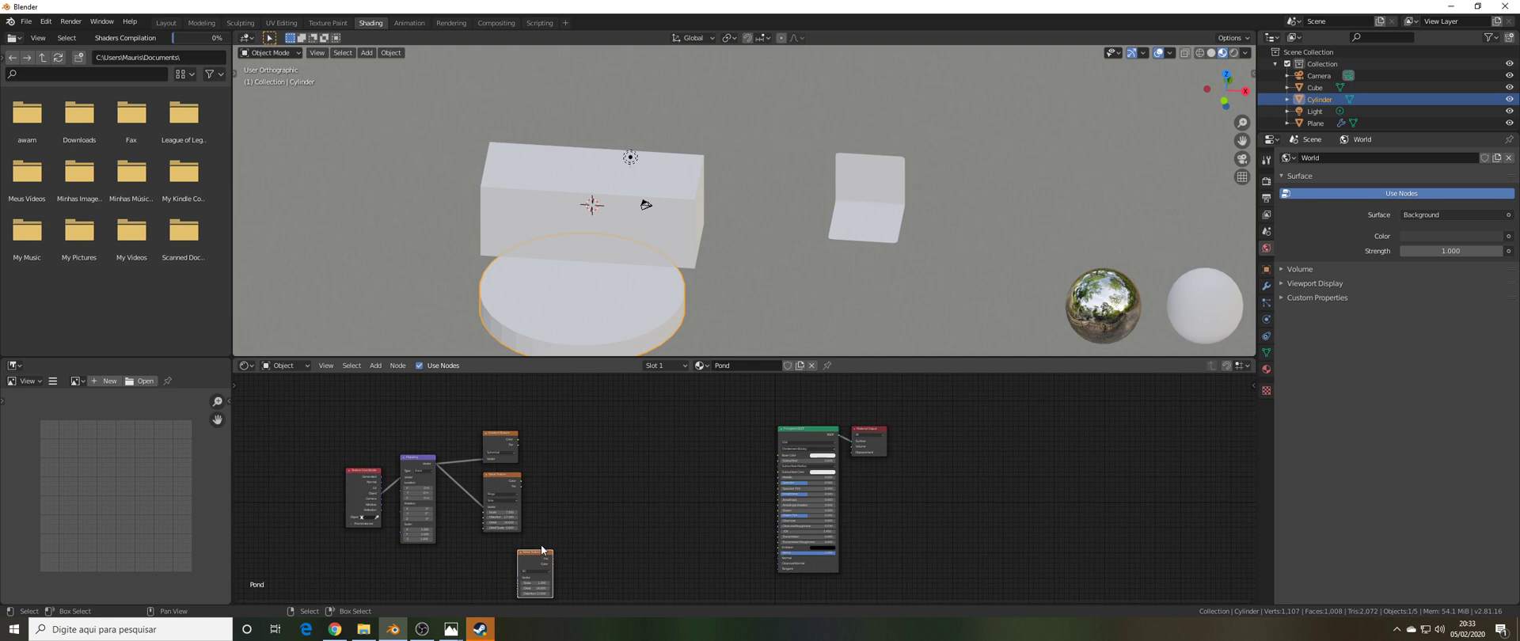
key("shift+a")
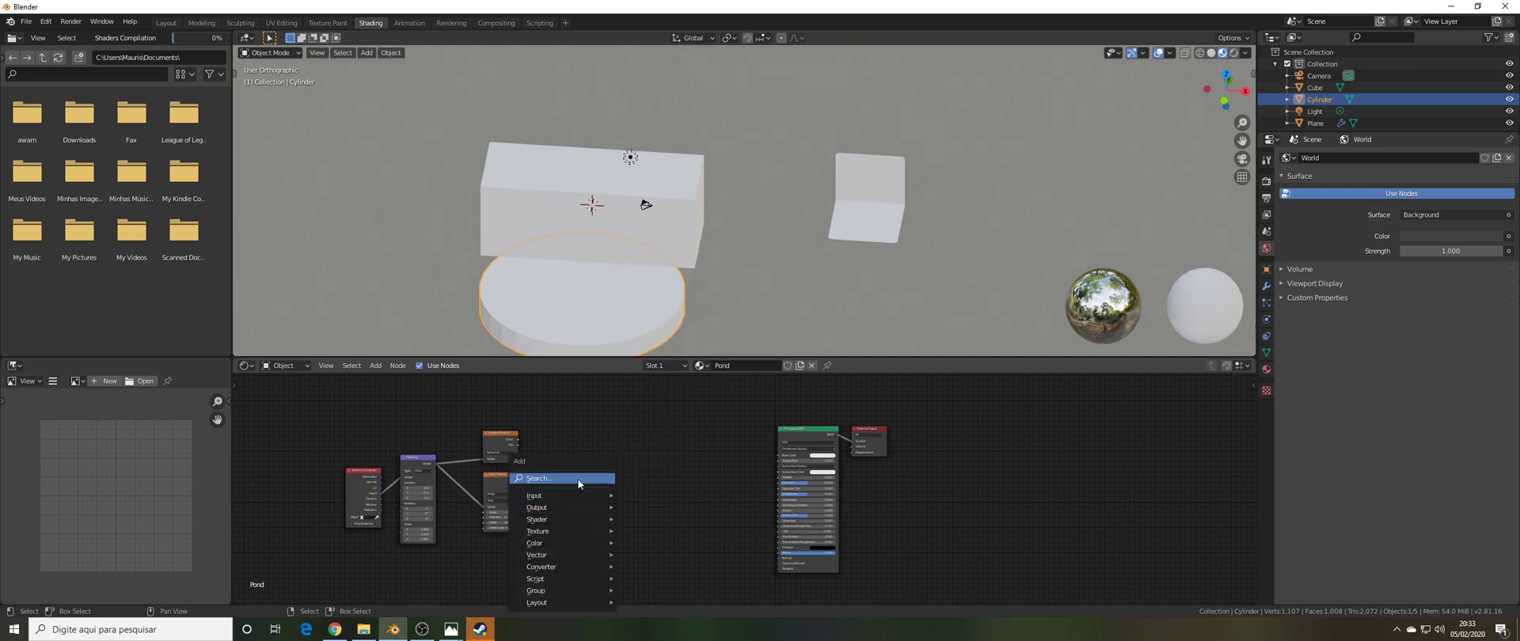
left_click(578, 479)
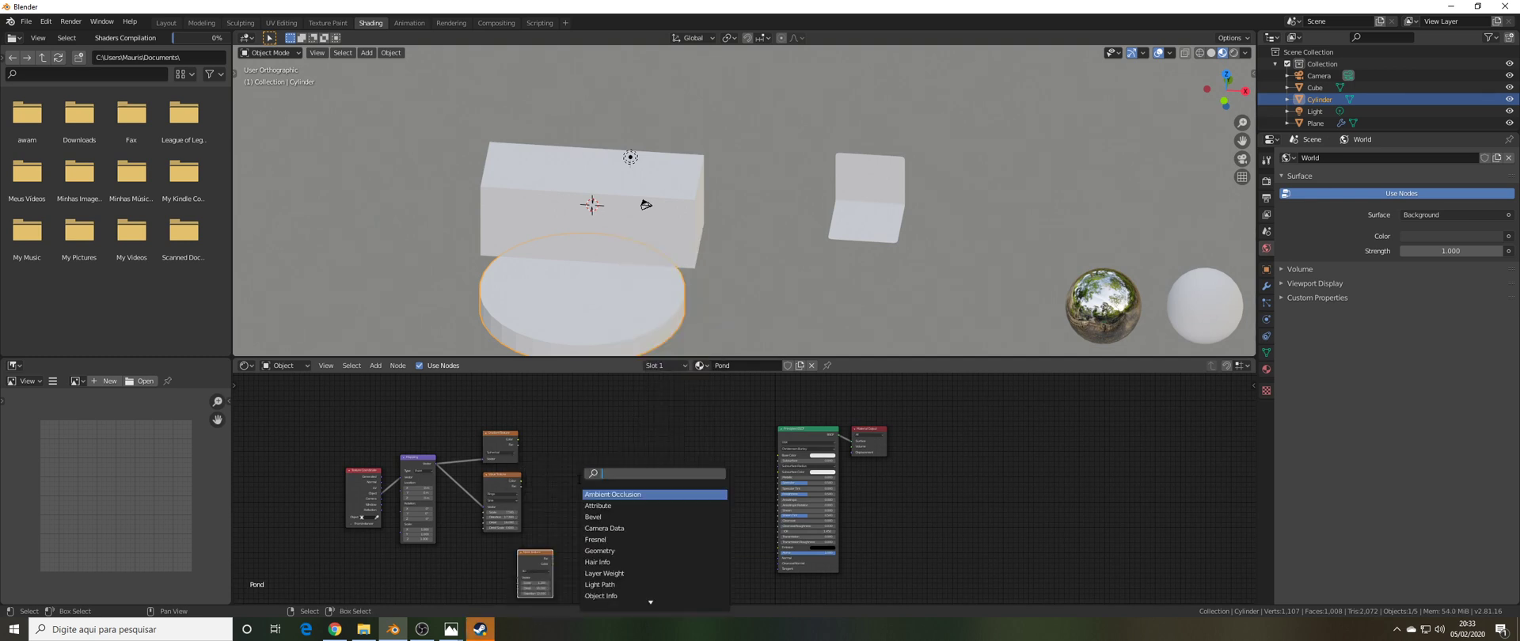
type("mix")
key("Return")
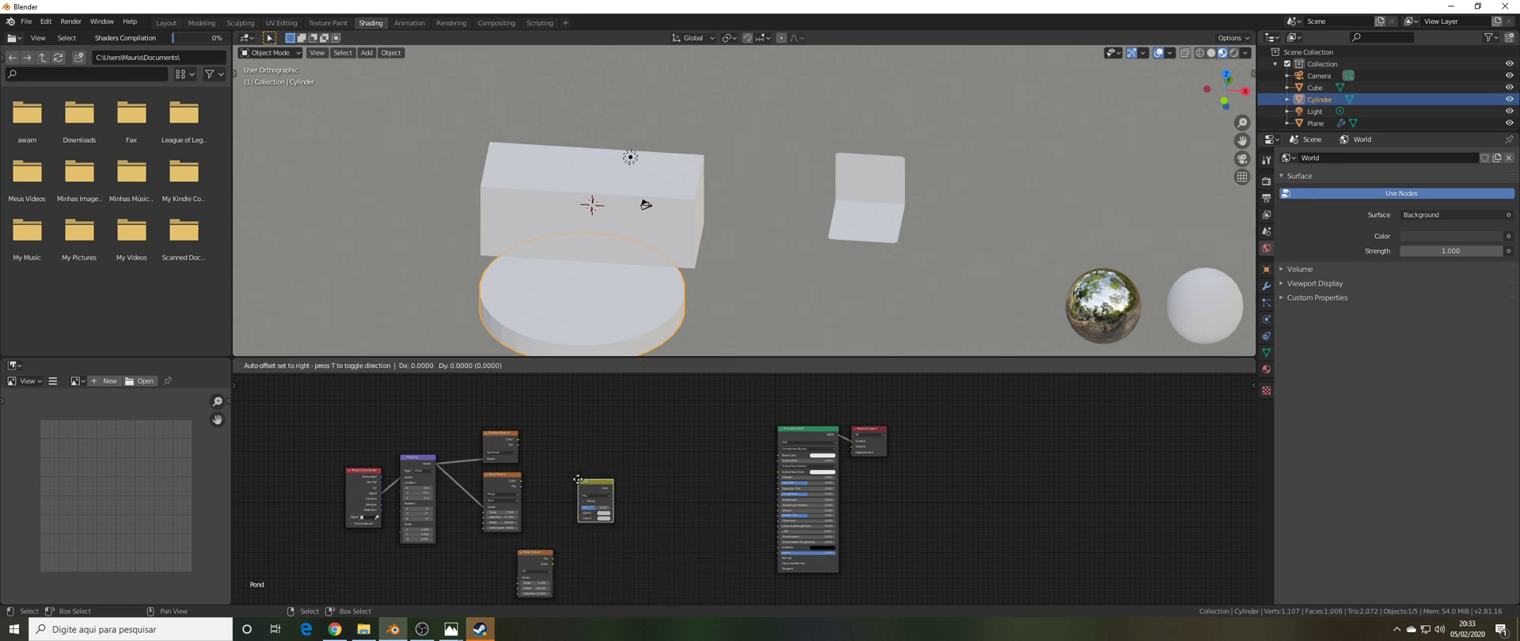
left_click(578, 479)
- Link the Noise Texture's Color to the Mix node's Color2 and the Wave Texture's Color to its Color1
scroll(623, 475, "up", 5)
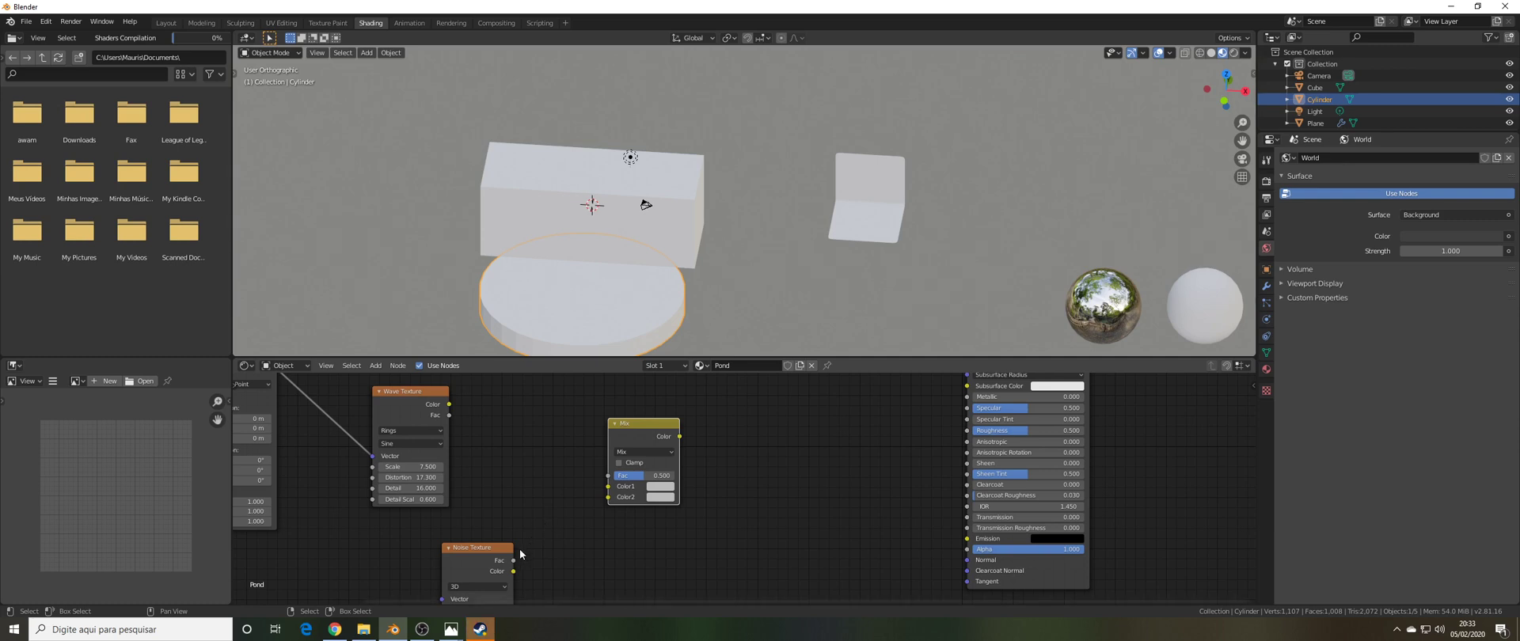
left_click_drag(513, 570, 609, 496)
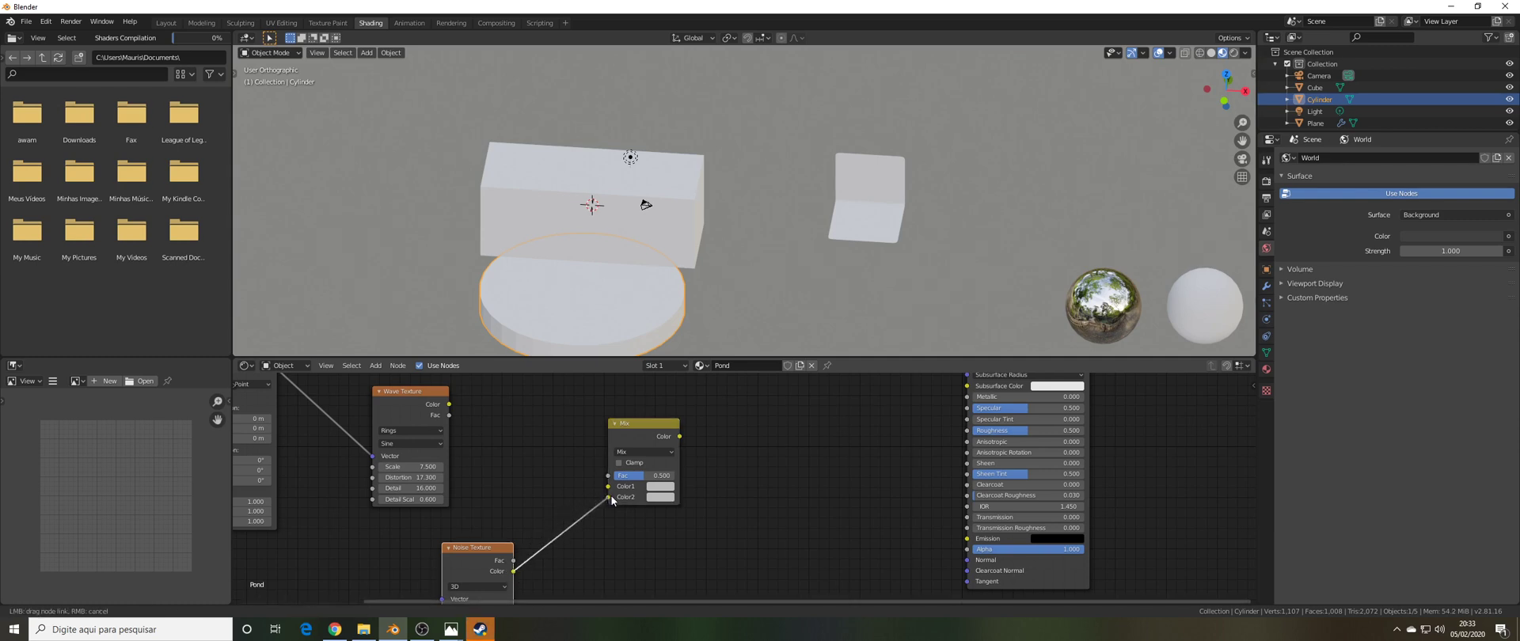
left_click_drag(452, 406, 603, 482)
left_click_drag(448, 404, 543, 528)
scroll(544, 539, "down", 4)
scroll(525, 473, "down", 1)
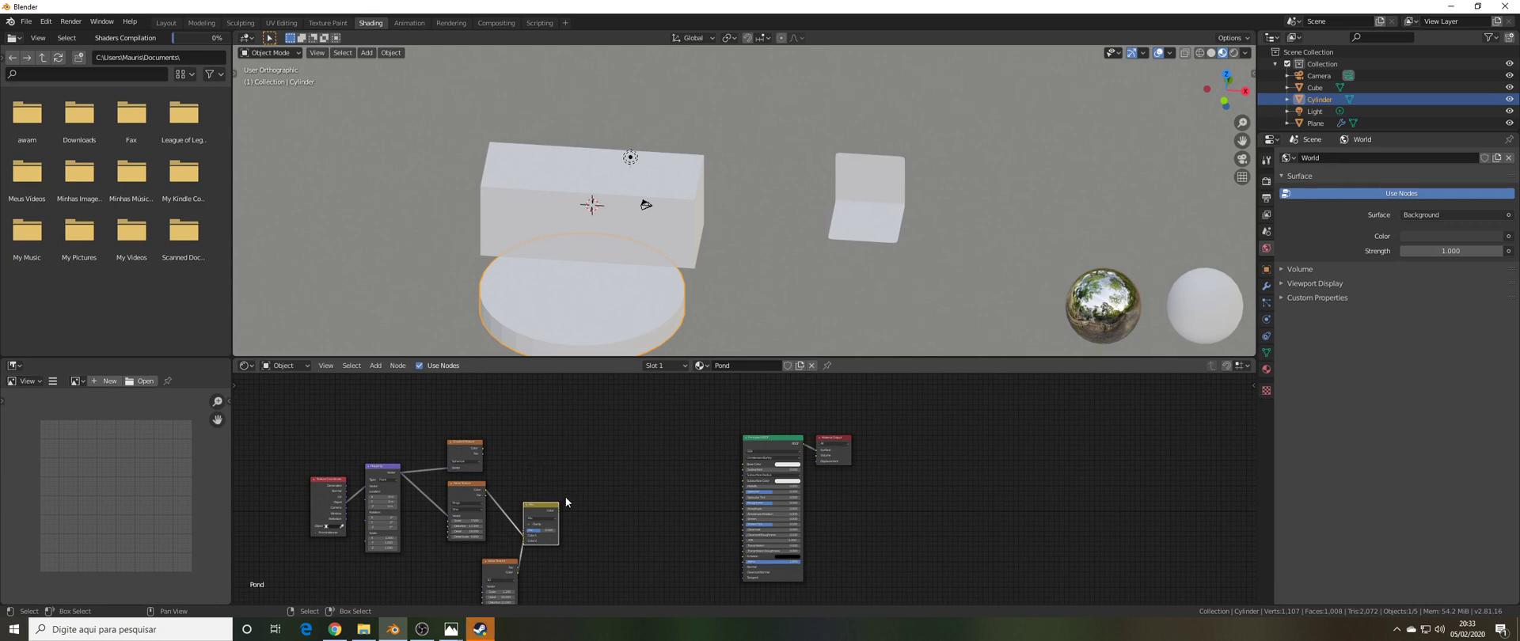
- Duplicate the Mix node and place the copy above and to the right of the original
scroll(534, 513, "up", 3)
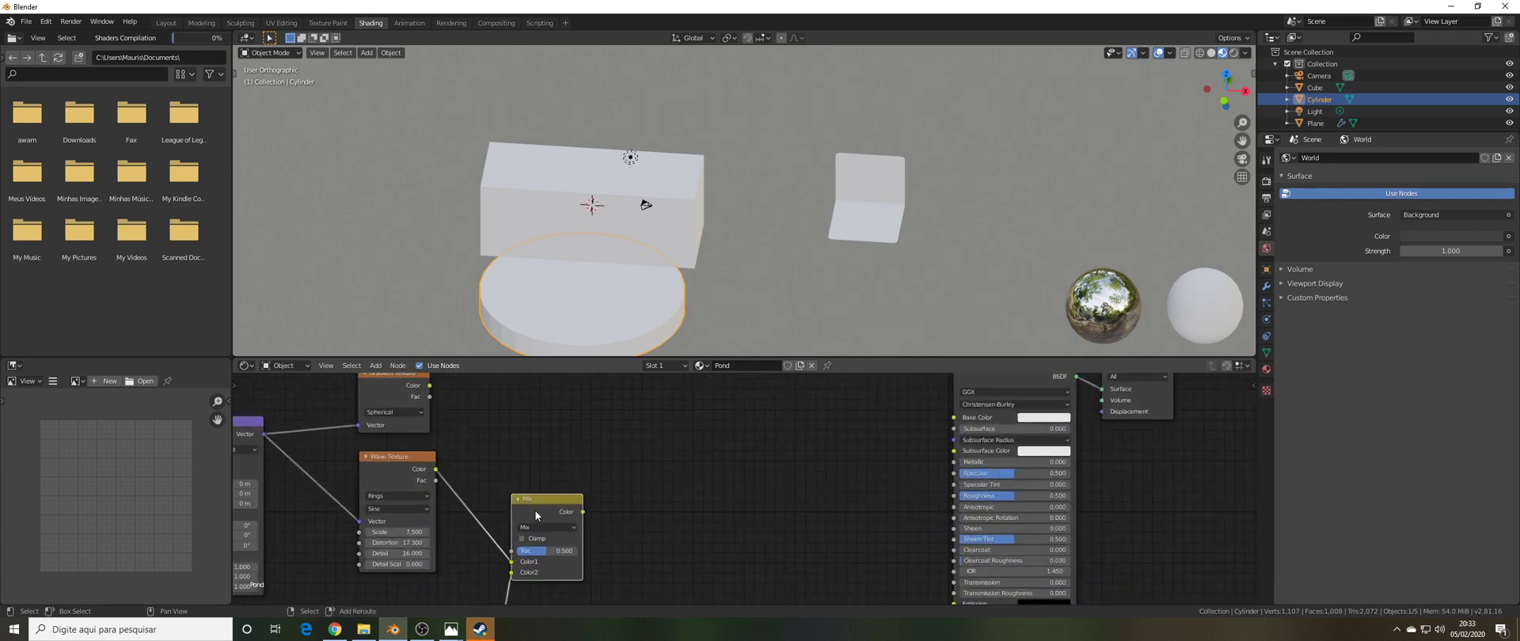
key("shift+d")
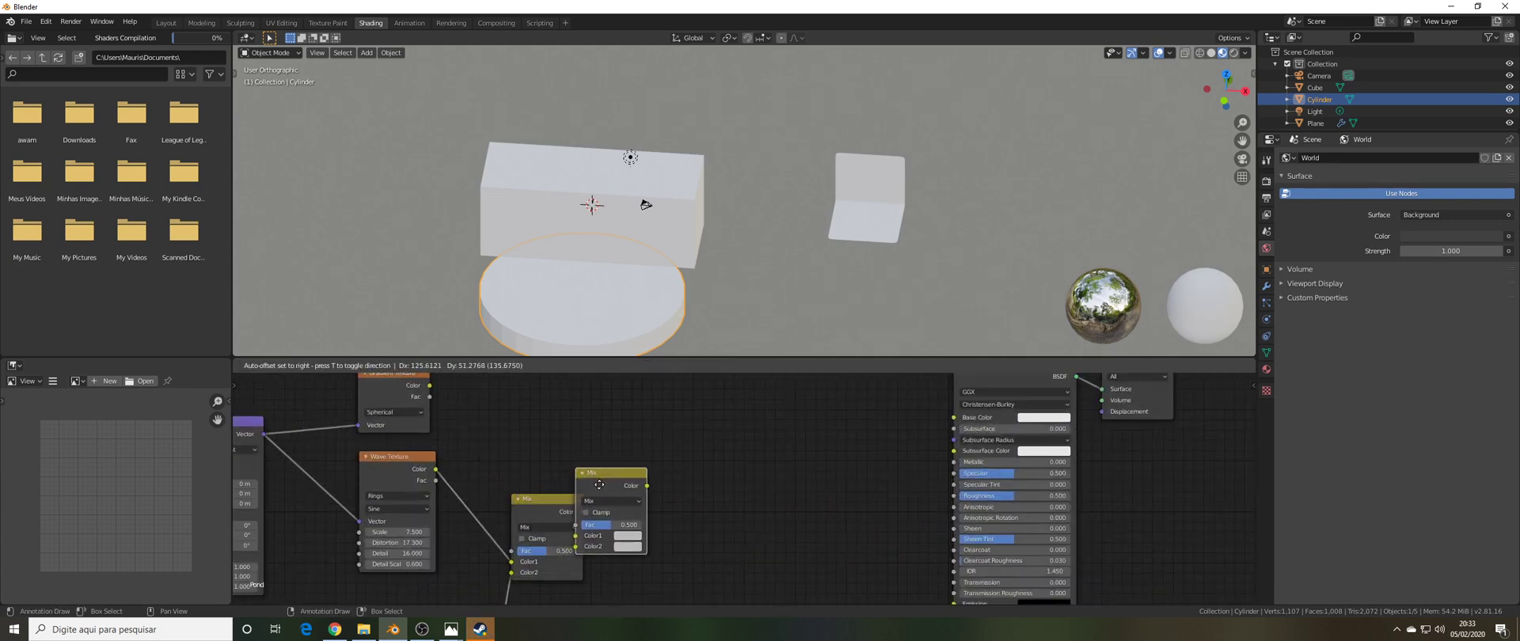
left_click(665, 427)
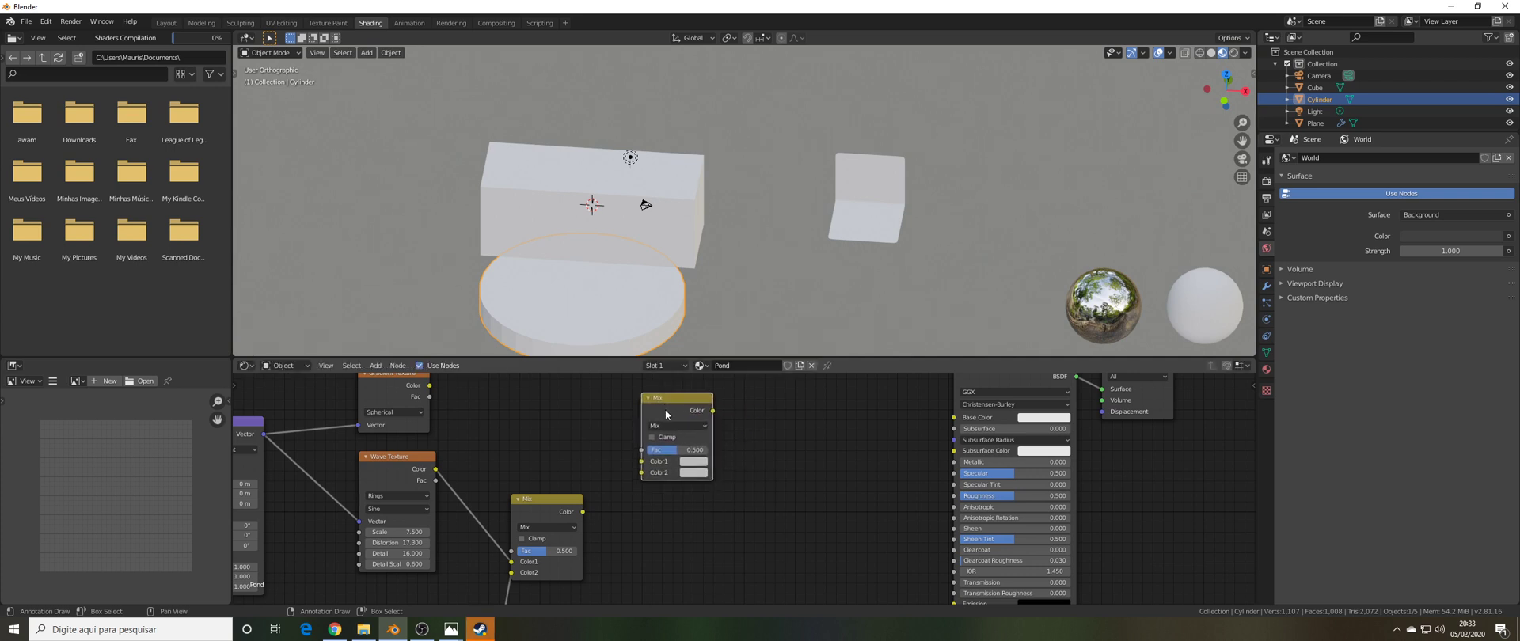
- Add a ColorRamp node between the Gradient Texture and the duplicated Mix node, with its interpolation set to Ease
scroll(643, 491, "down", 2)
middle_click_drag(569, 475, 577, 505)
key("shift+a")
left_click(569, 416)
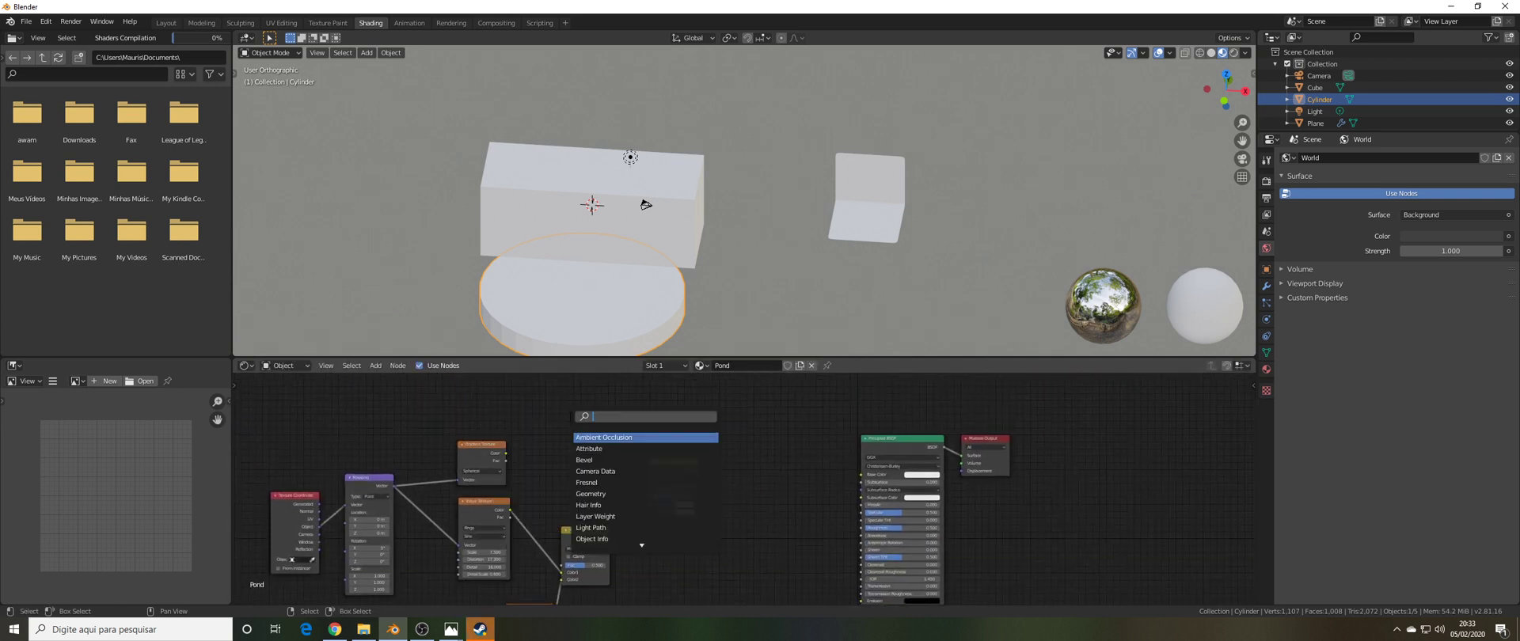
type("color")
key("Down")
key("Return")
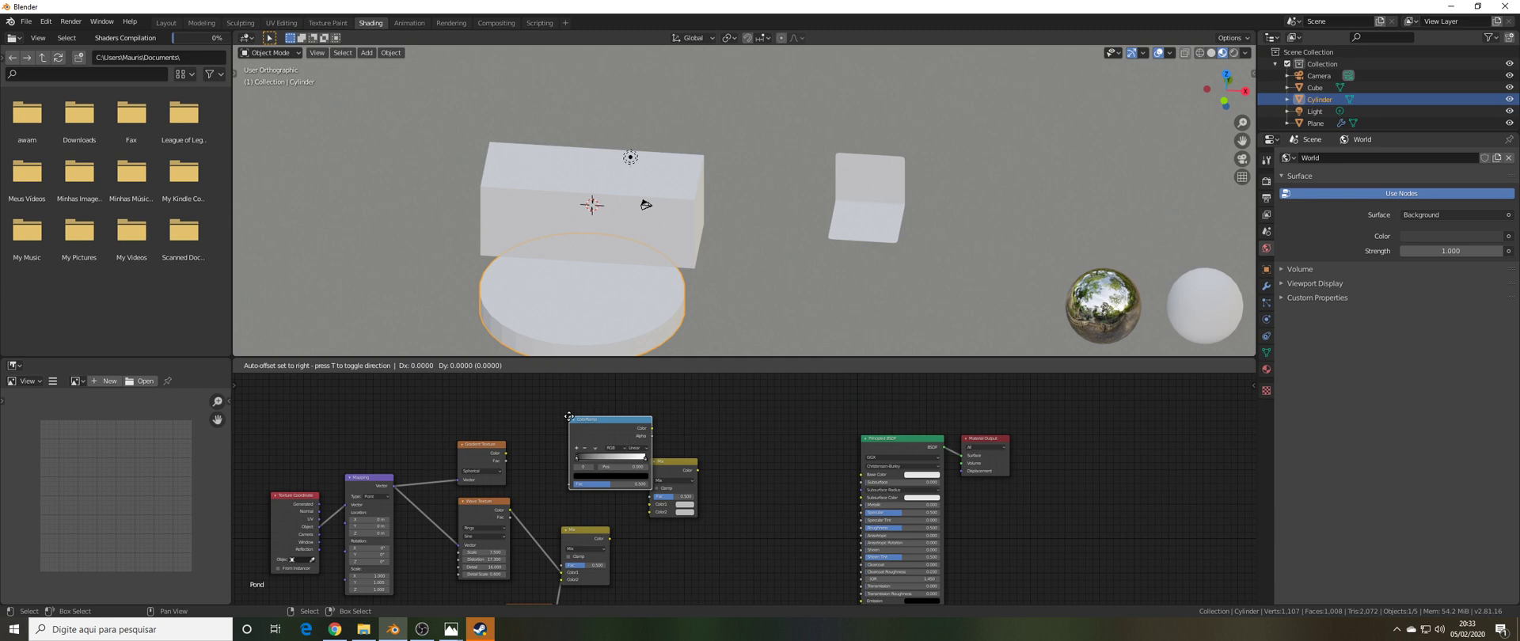
left_click(530, 421)
scroll(535, 448, "up", 2)
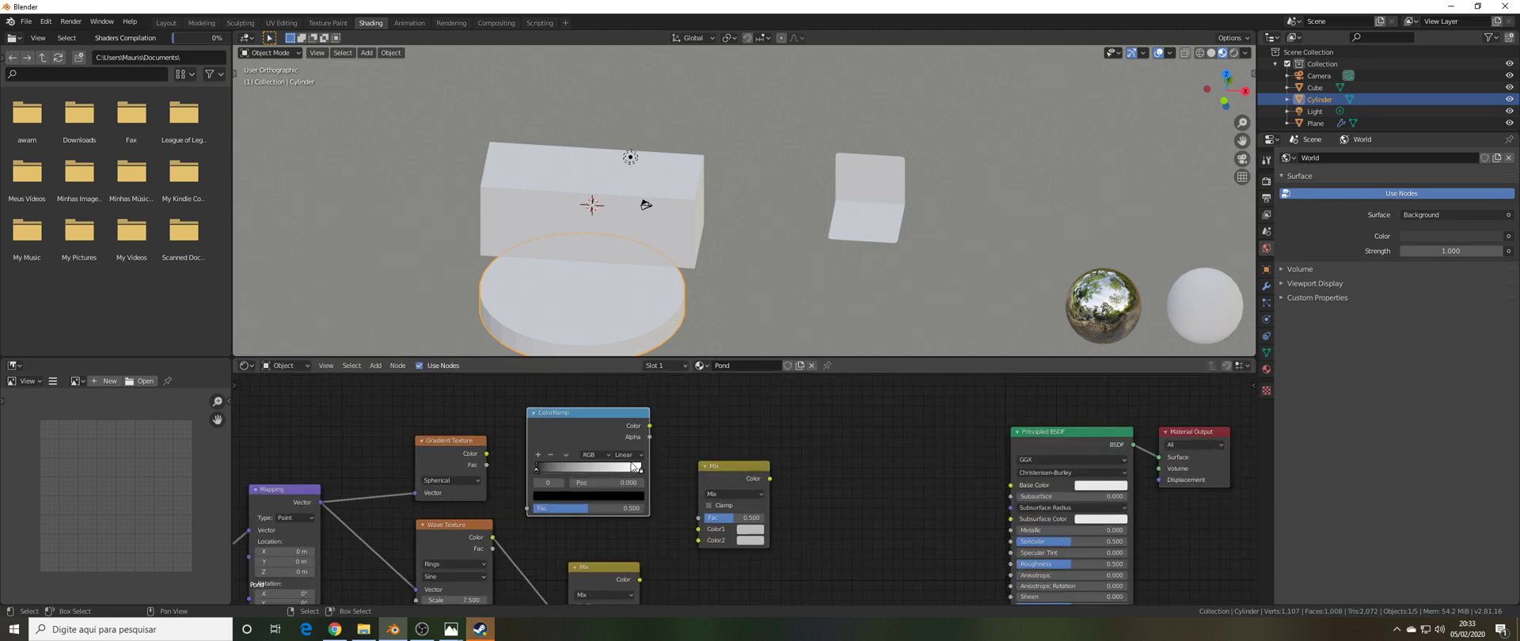
left_click(629, 455)
left_click(624, 466)
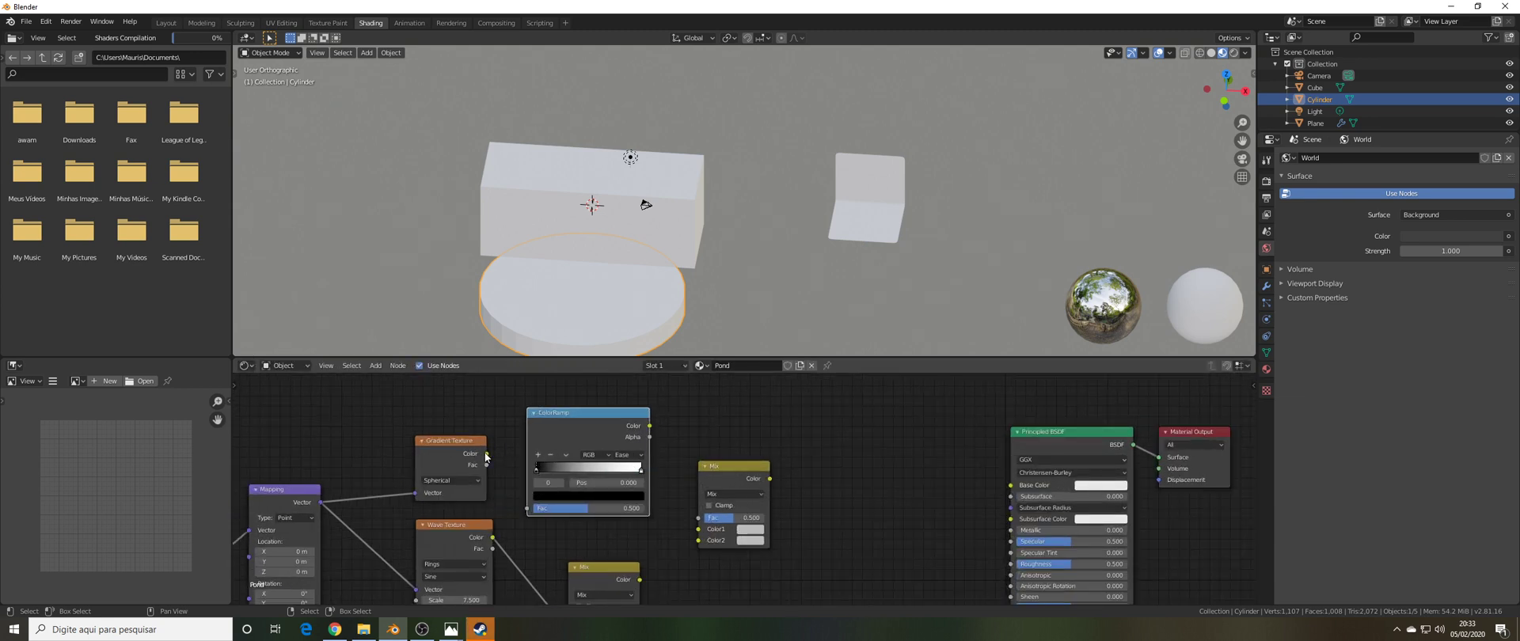
- Link the Gradient Texture's Color through the ColorRamp into the duplicated Mix's Color1, and the first Mix's Color into its Color2
left_click_drag(488, 455, 499, 472)
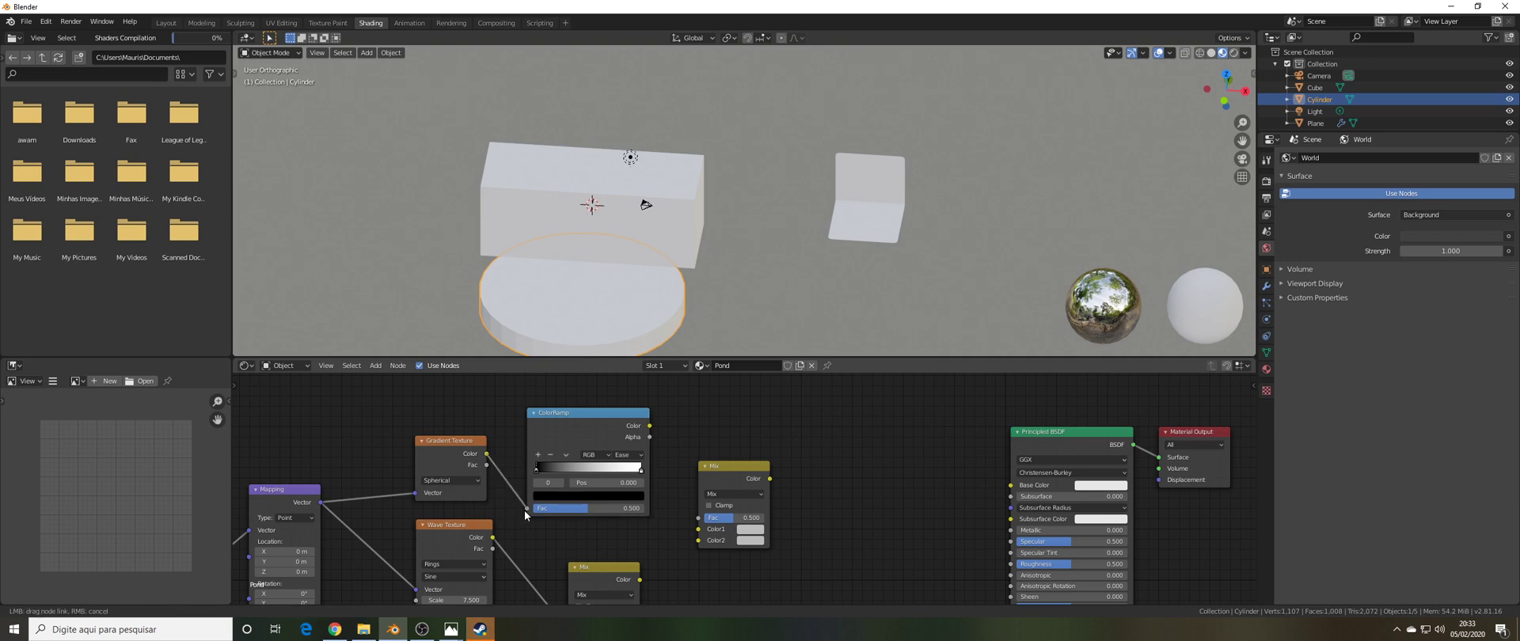
left_click_drag(524, 510, 526, 508)
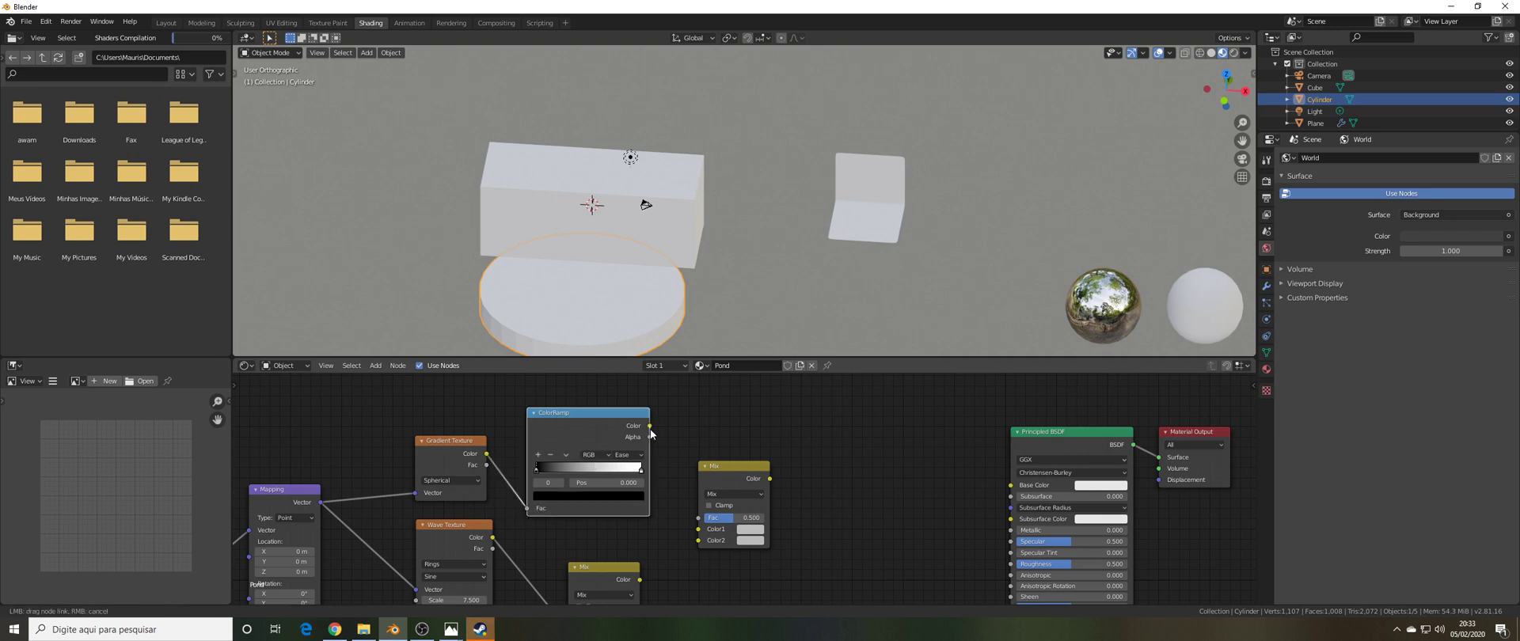
left_click_drag(651, 433, 677, 462)
scroll(597, 515, "down", 3)
scroll(598, 517, "up", 3)
scroll(601, 481, "down", 2)
- Duplicate the ColorRamp in front of the Principled BSDF and link the second Mix's Color to the copy's Fac
left_click(528, 424)
key("shift+d")
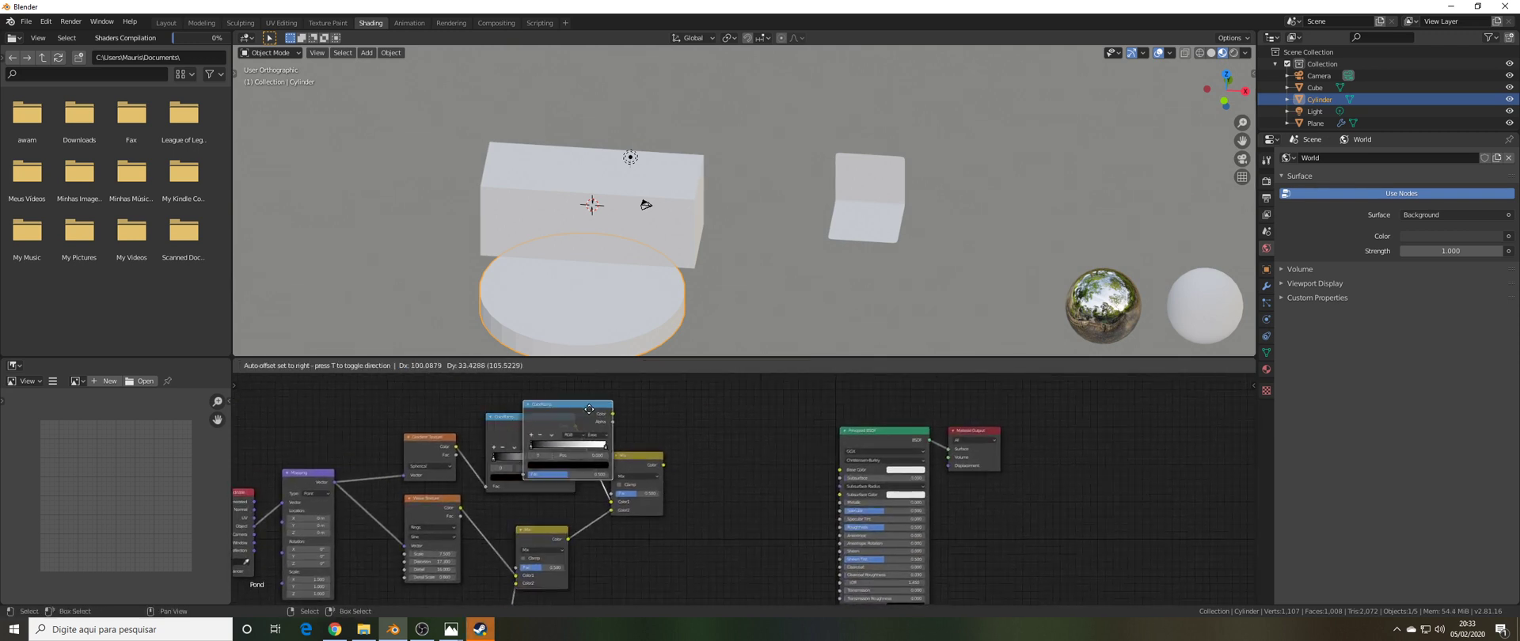
left_click(754, 467)
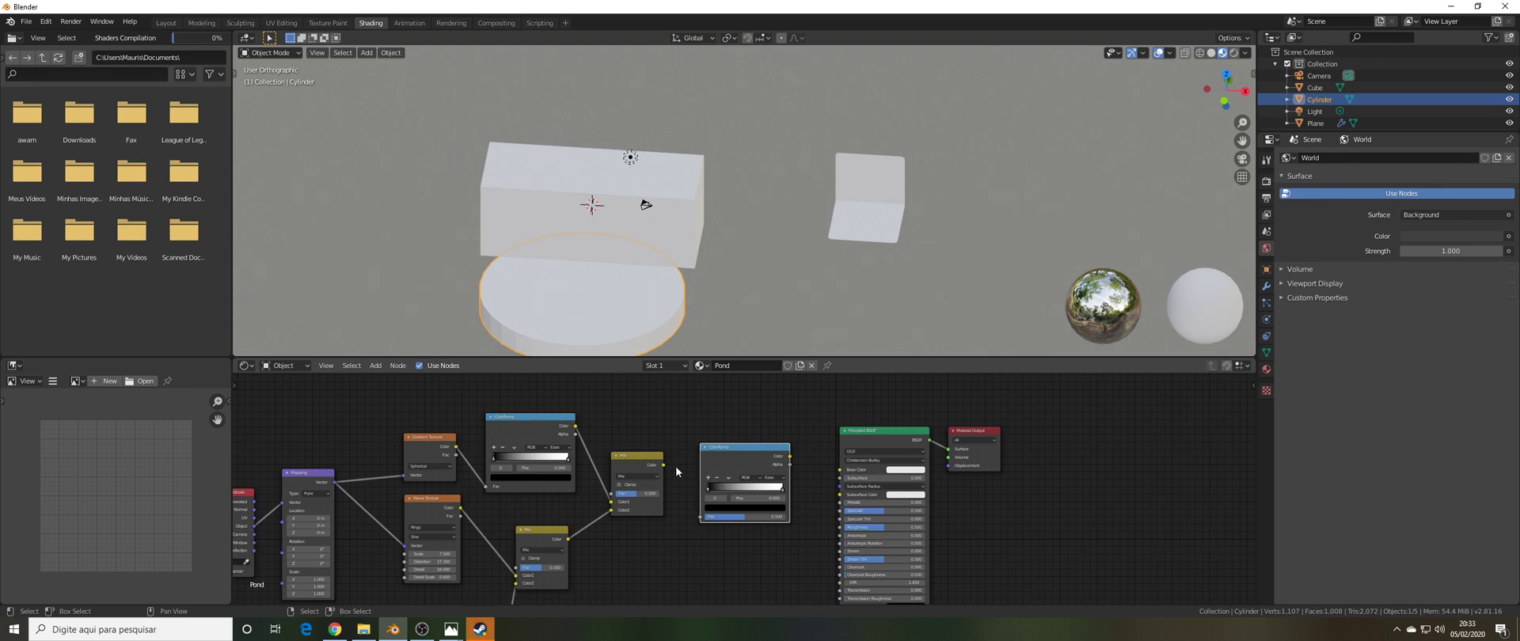
left_click_drag(664, 466, 674, 477)
left_click_drag(704, 524, 698, 518)
- Set the second ColorRamp's interpolation to Linear, with the black stop at position 0.395 and the white stop at 0.6
scroll(697, 507, "up", 3)
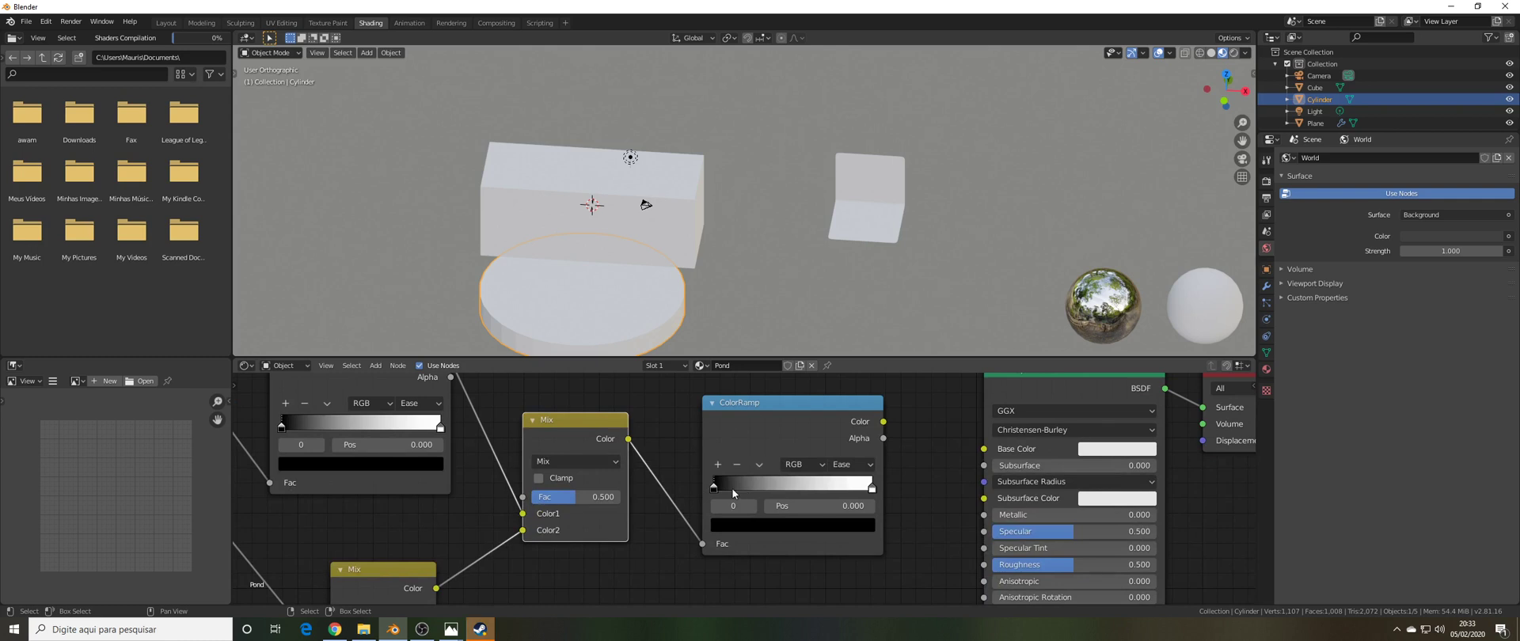
left_click(848, 466)
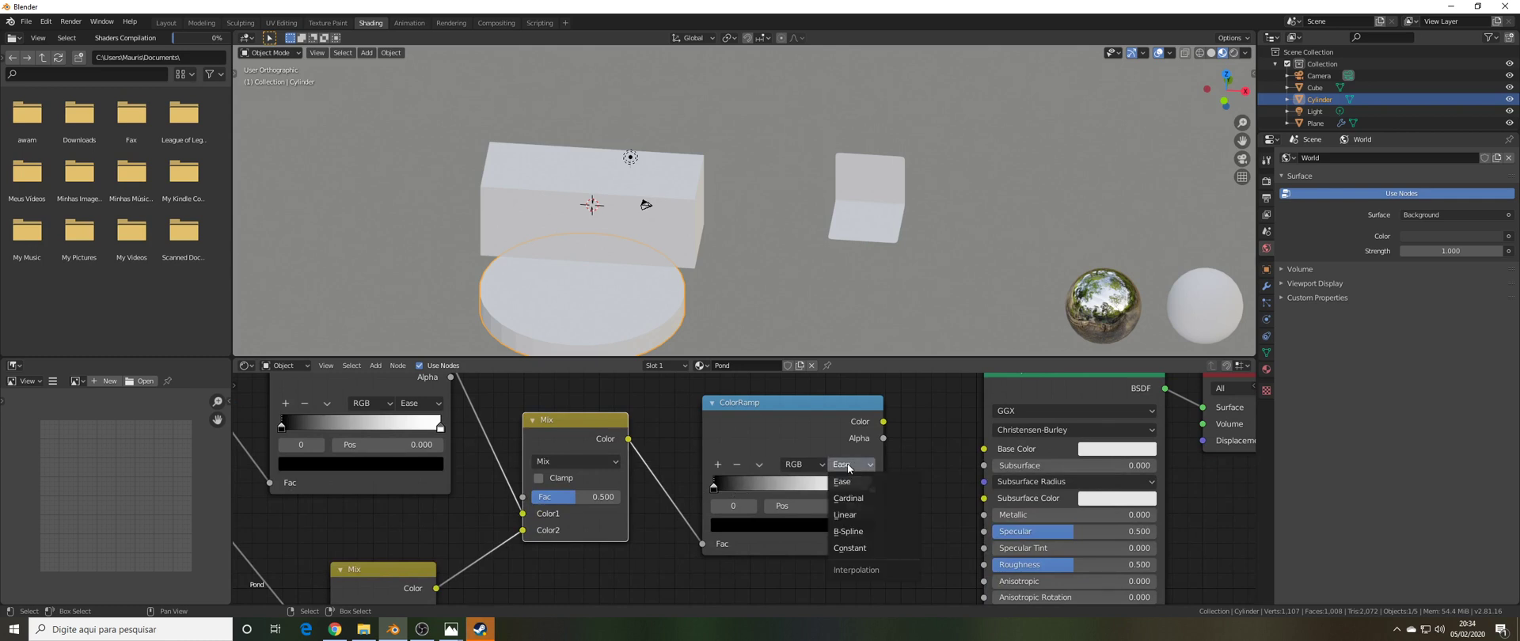
left_click(855, 515)
scroll(855, 514, "down", 3)
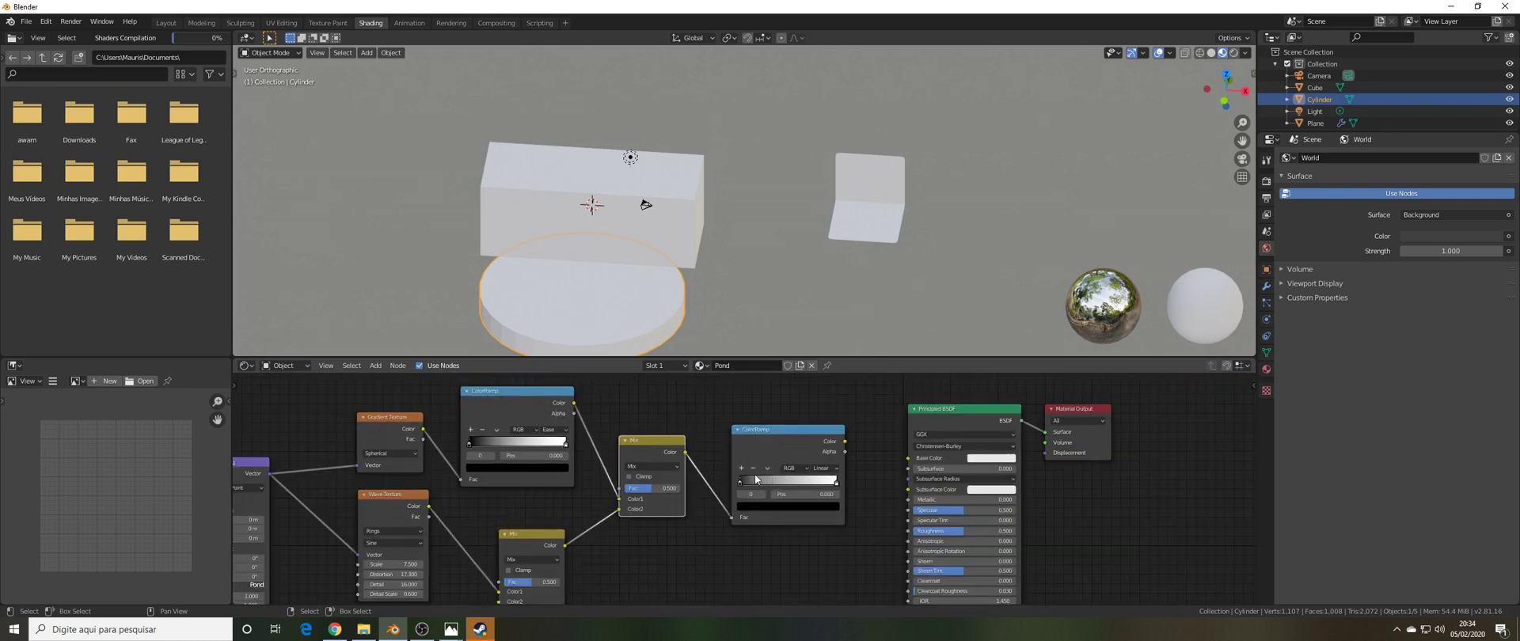
scroll(741, 490, "up", 3)
left_click_drag(730, 488, 756, 488)
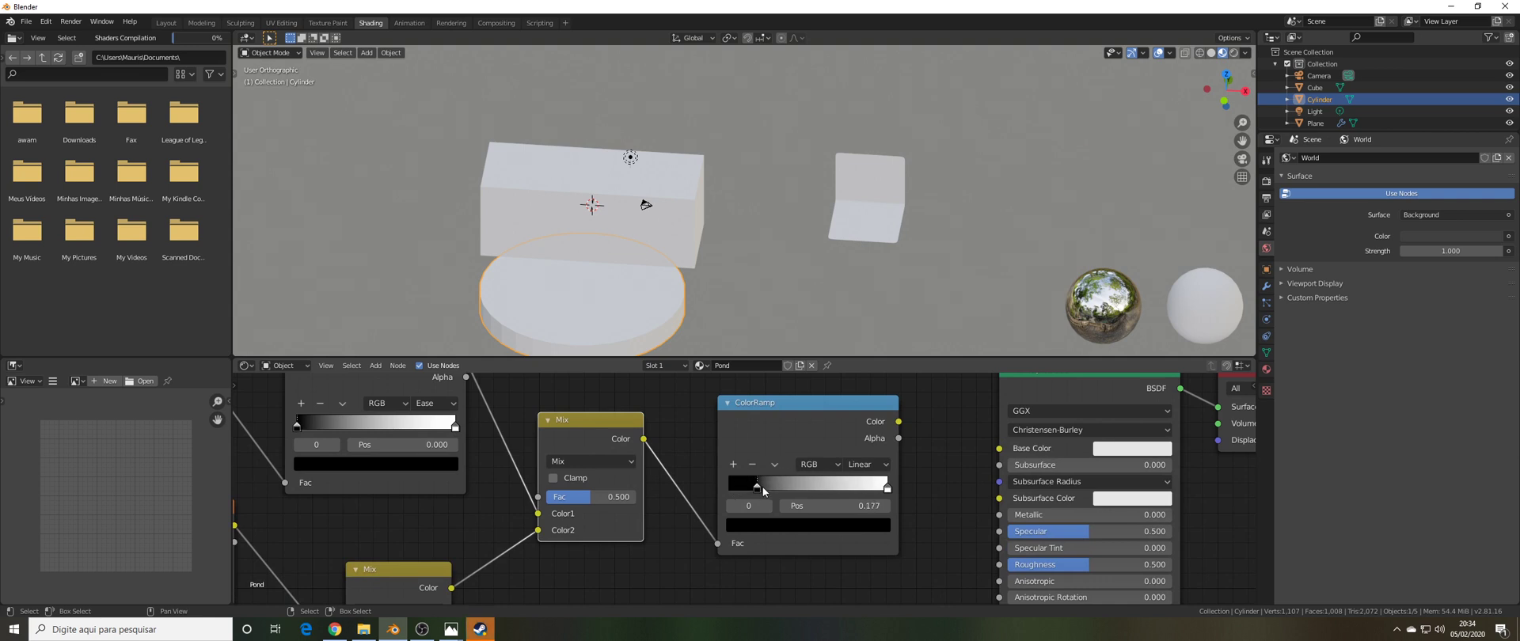
left_click_drag(887, 489, 823, 496)
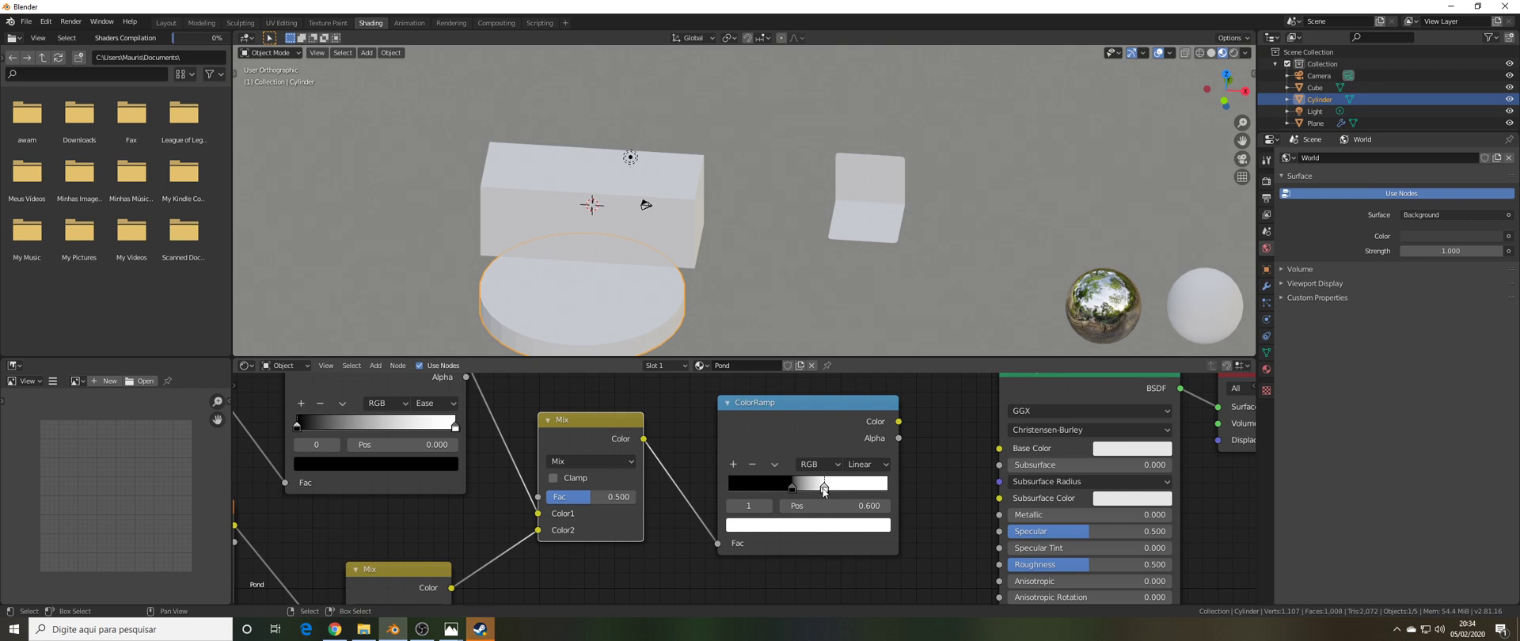
- Change the second ColorRamp's black stop to cyan, hex 18FAF8
left_click(793, 487)
left_click(794, 524)
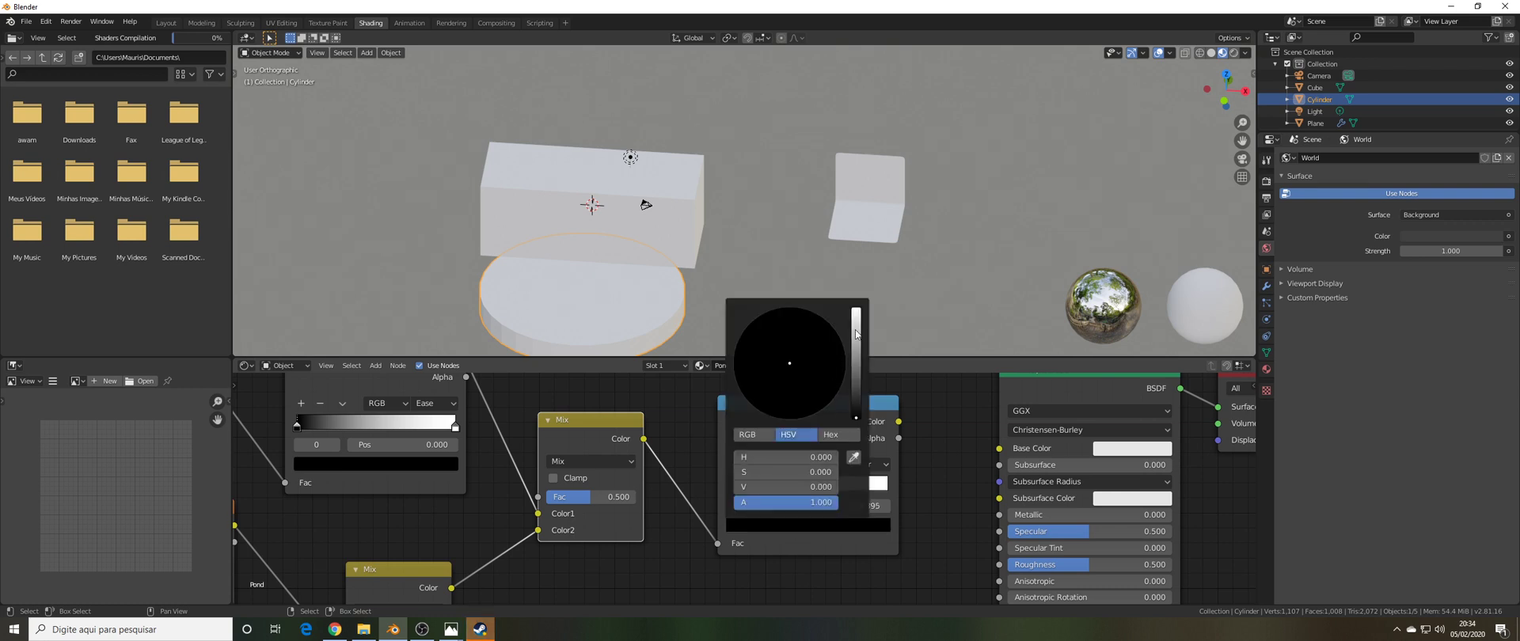
mouse_move(855, 334)
left_mouse_down()
mouse_move(855, 311)
mouse_move(789, 312)
left_mouse_up()
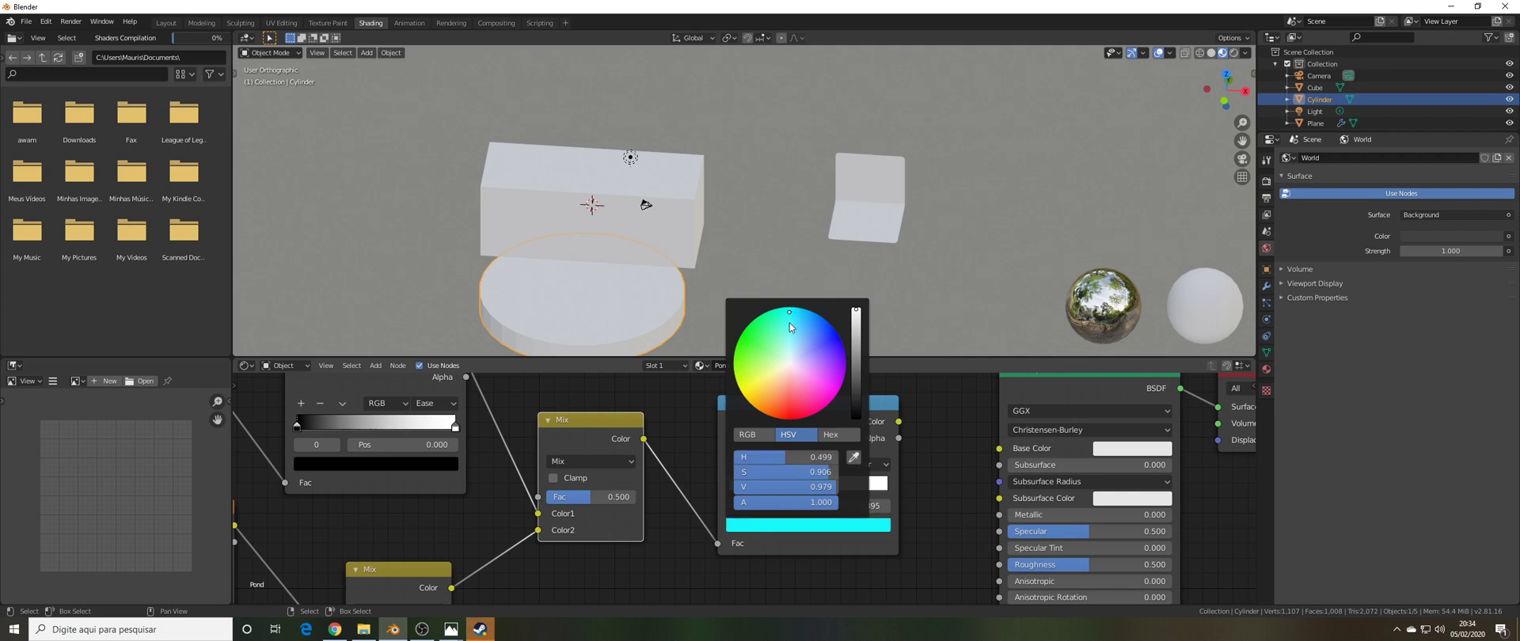
left_click(796, 524)
left_click(802, 459)
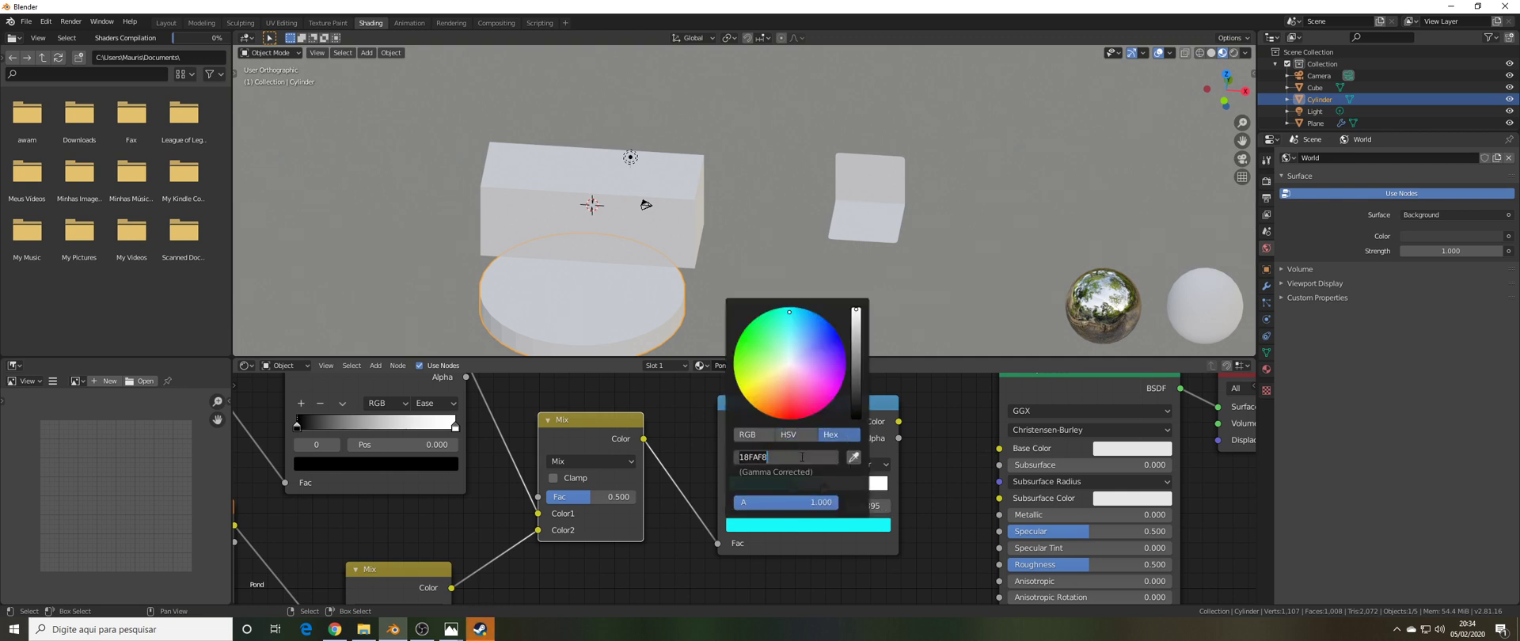
key("Return")
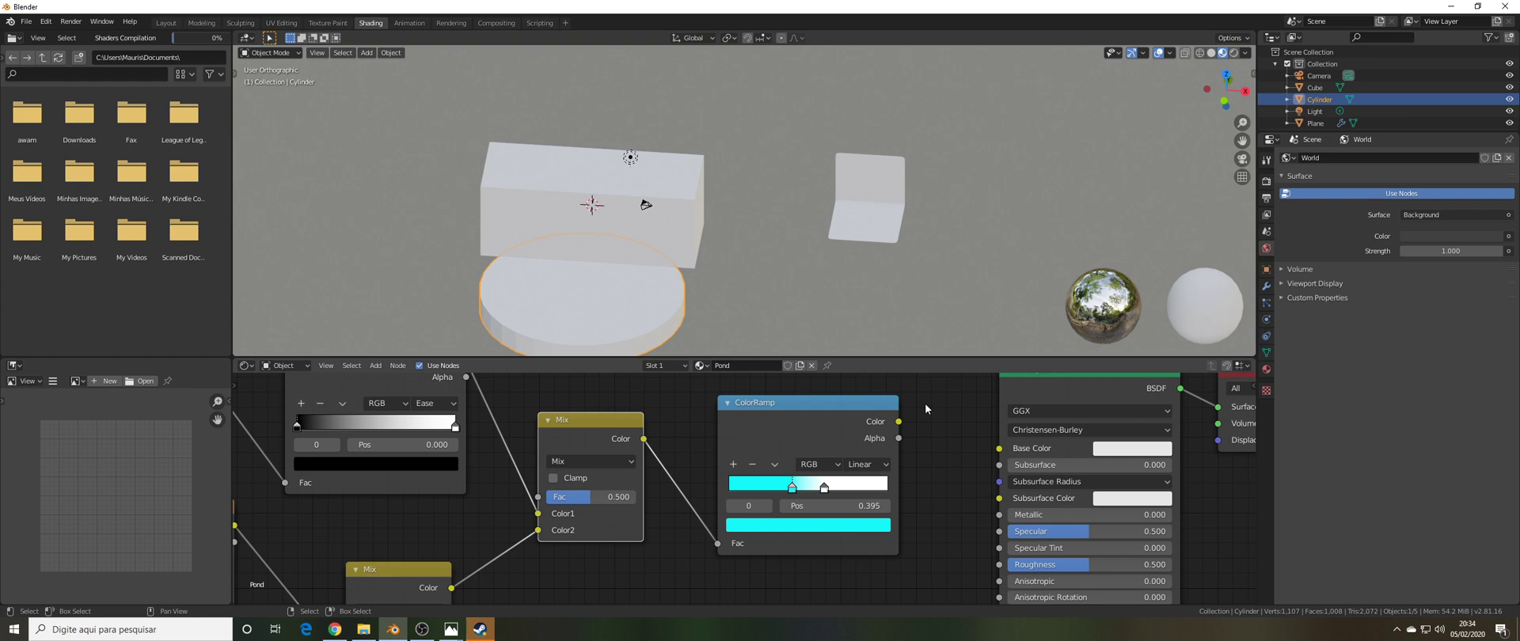
scroll(924, 402, "down", 2)
scroll(802, 482, "down", 3)
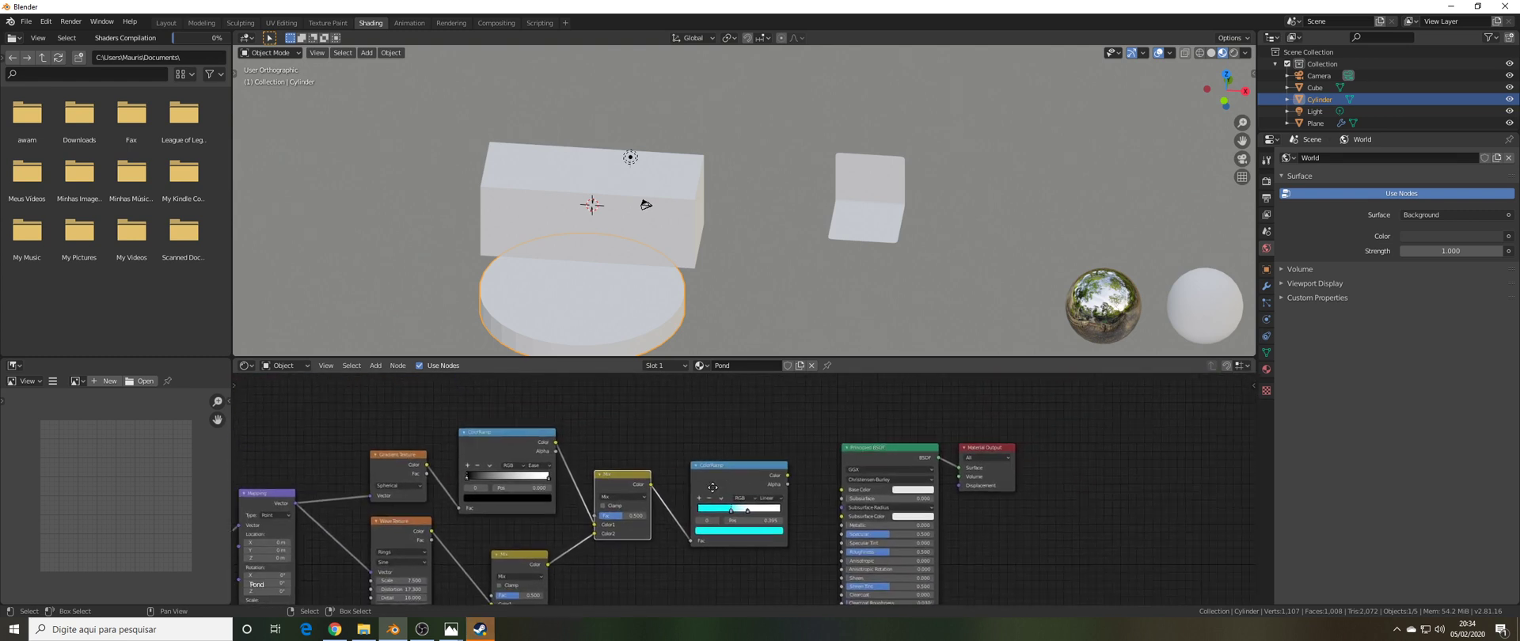
- Link the second ColorRamp's Color to the Principled BSDF's Base Color
left_click_drag(757, 475, 809, 488)
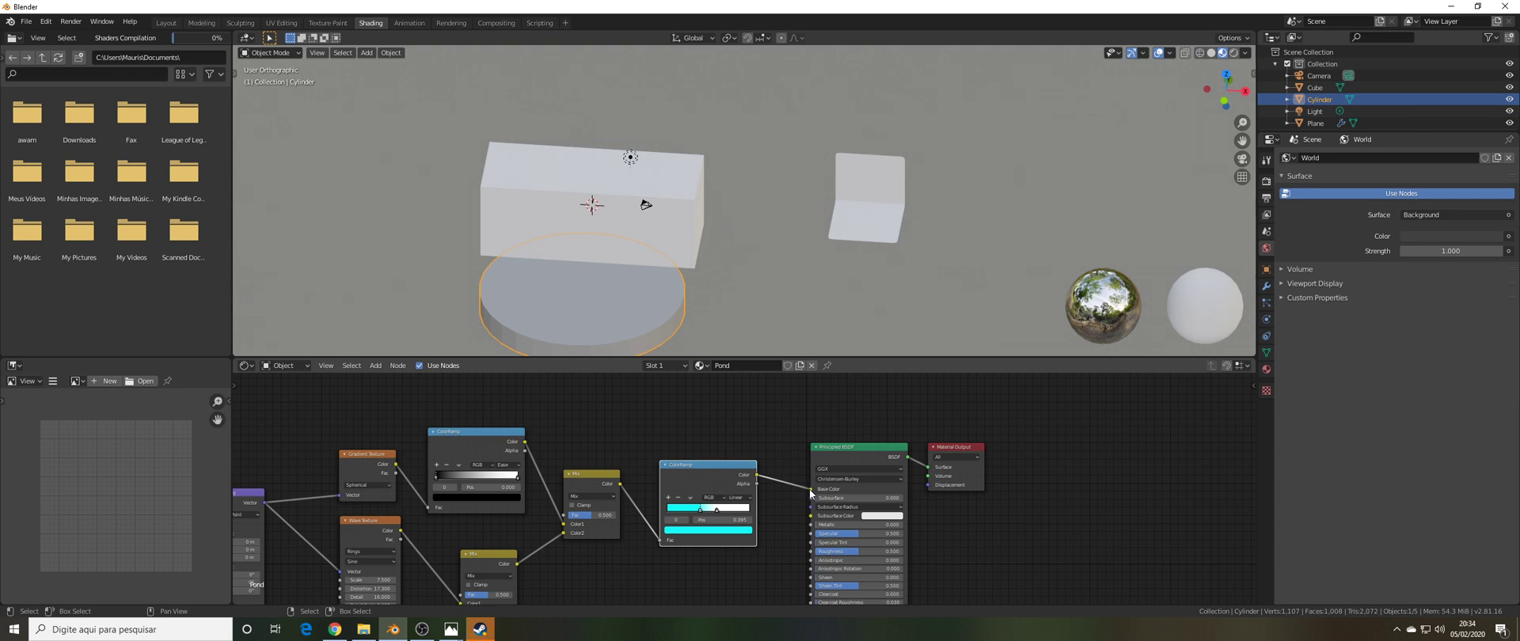
scroll(552, 259, "down", 1)
scroll(522, 277, "up", 3)
middle_click_drag(513, 274, 522, 278)
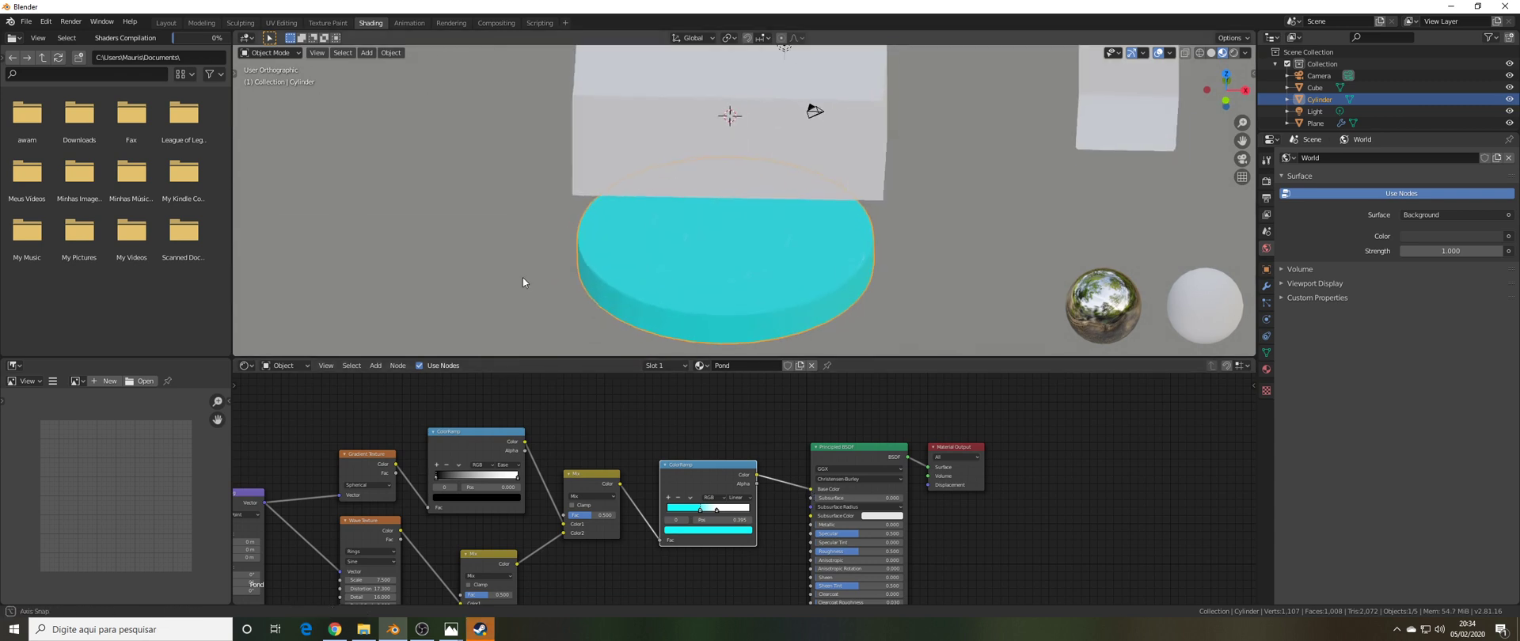
middle_click_drag(644, 236, 764, 136)
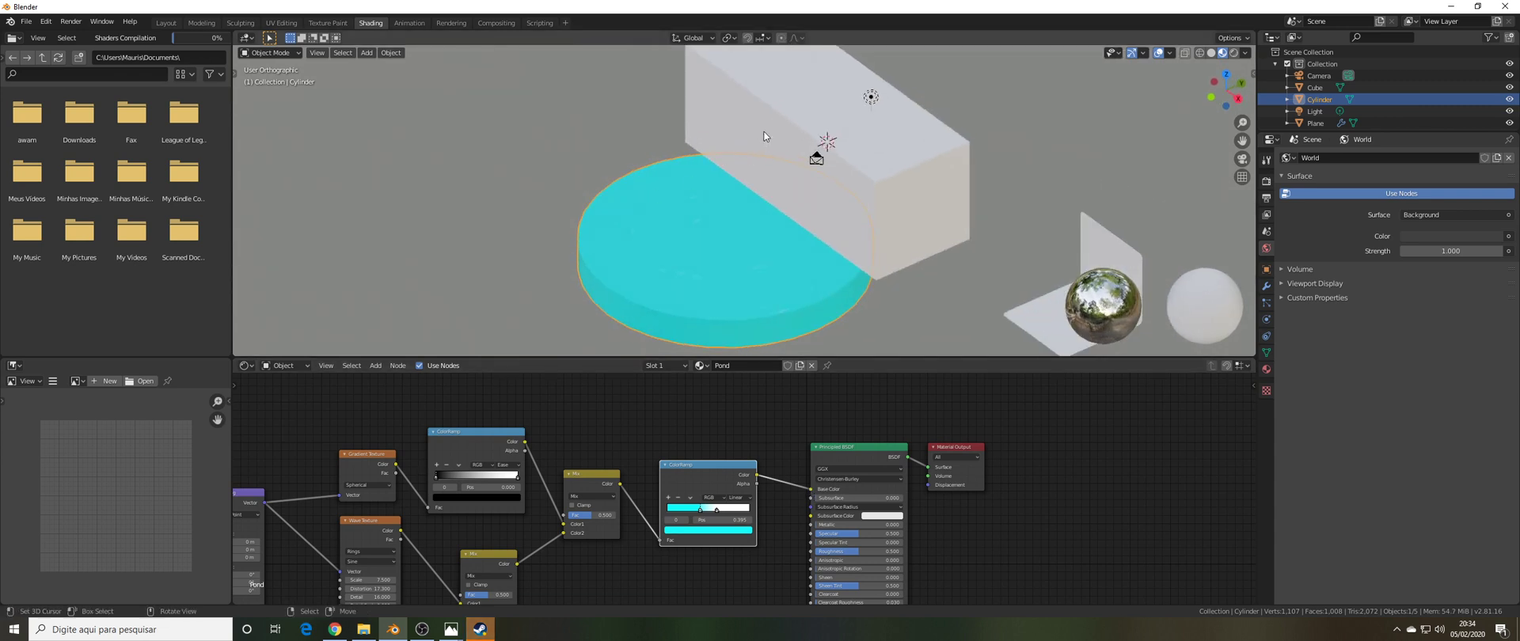
- Hide the block and reselect the cylinder so its Pond material is available for editing
left_click(764, 136)
scroll(762, 139, "down", 4)
scroll(744, 158, "up", 7)
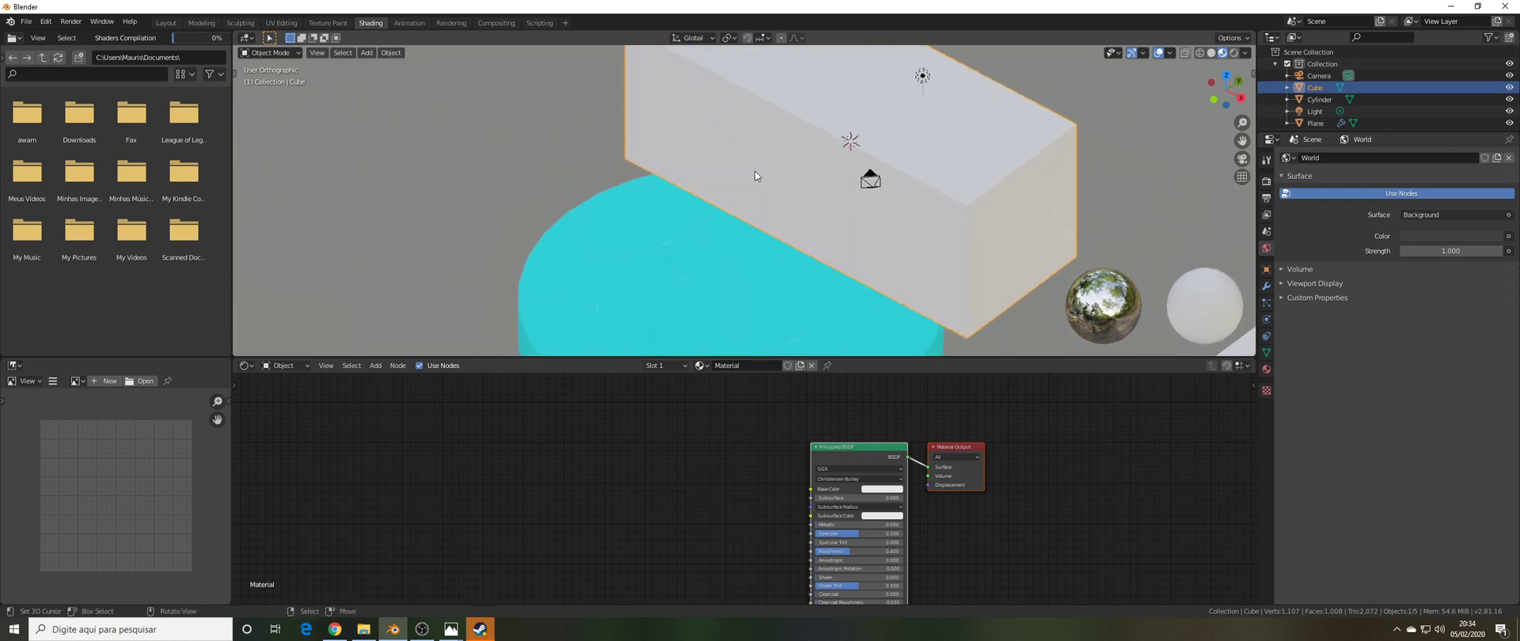
key("h")
scroll(755, 179, "down", 2)
middle_click_drag(755, 179, 794, 167)
left_click(824, 226)
scroll(824, 226, "down", 5)
key("Home")
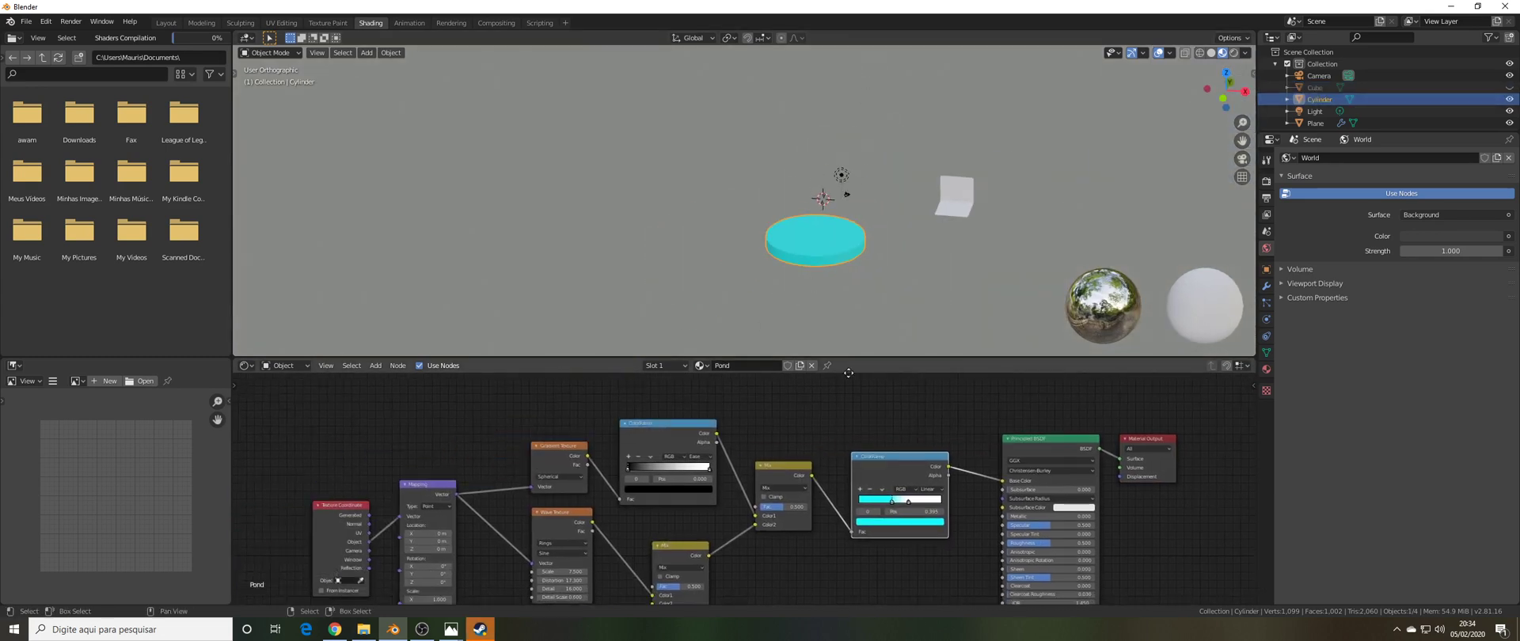
- Offset the ripples on the cylinder by setting the Mapping node's Location Y to -0.7 m and Z to -1.4 m
middle_click_drag(849, 373, 1001, 299)
scroll(778, 248, "up", 5)
scroll(696, 412, "up", 1)
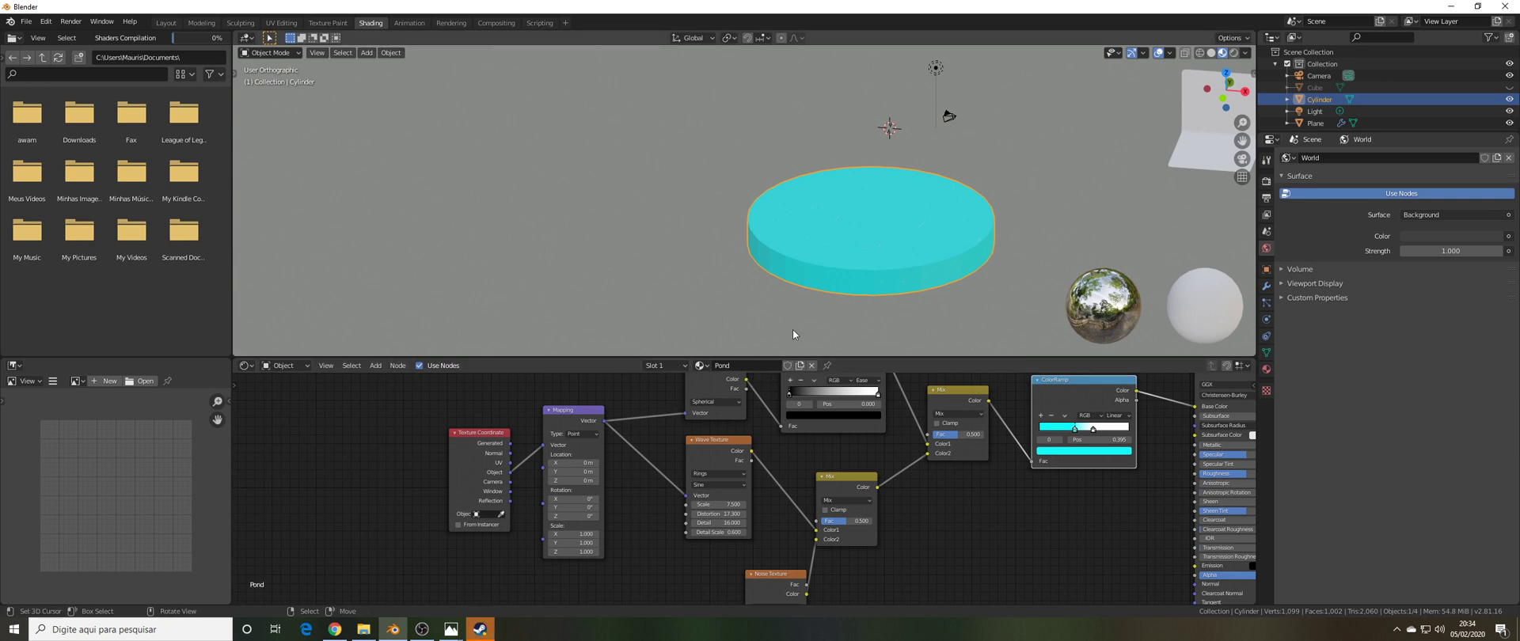
scroll(887, 243, "up", 2)
left_click(551, 464)
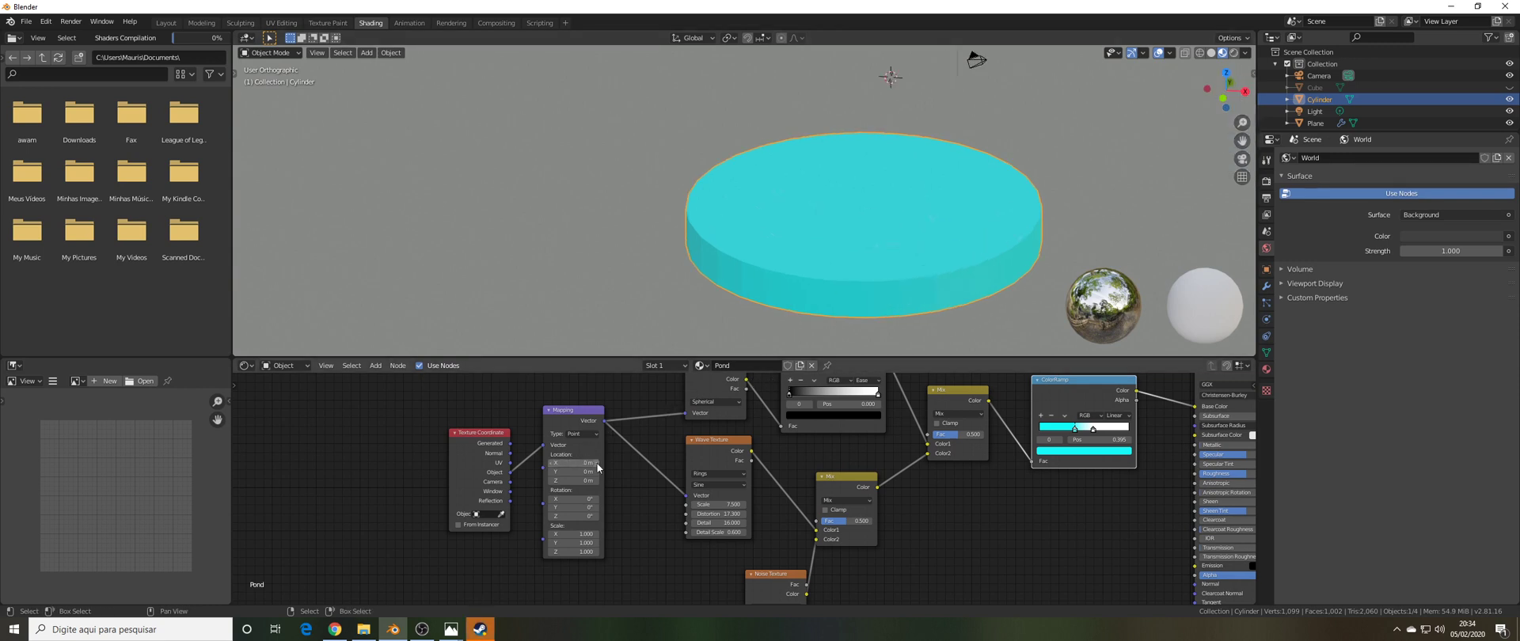
left_click(552, 472)
middle_click_drag(1000, 300, 748, 286)
scroll(931, 272, "up", 4)
middle_click_drag(930, 272, 926, 272)
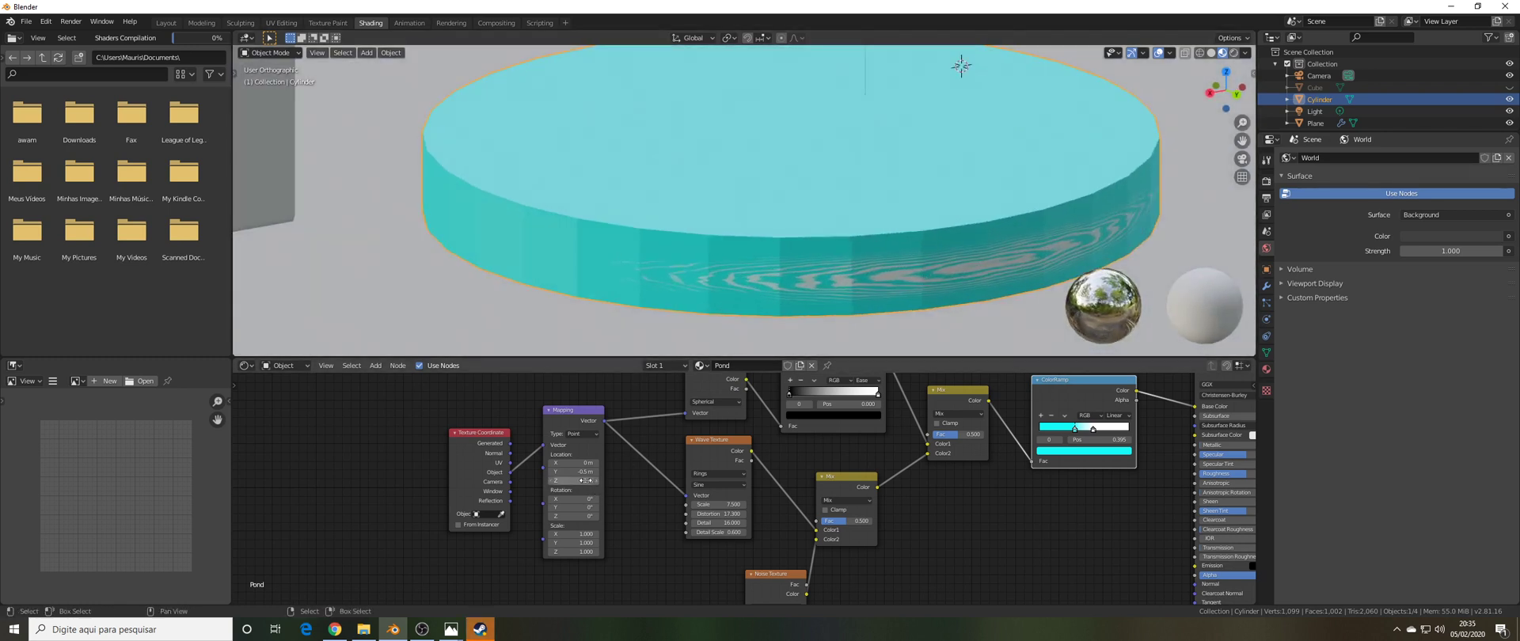
left_click_drag(574, 481, 526, 480)
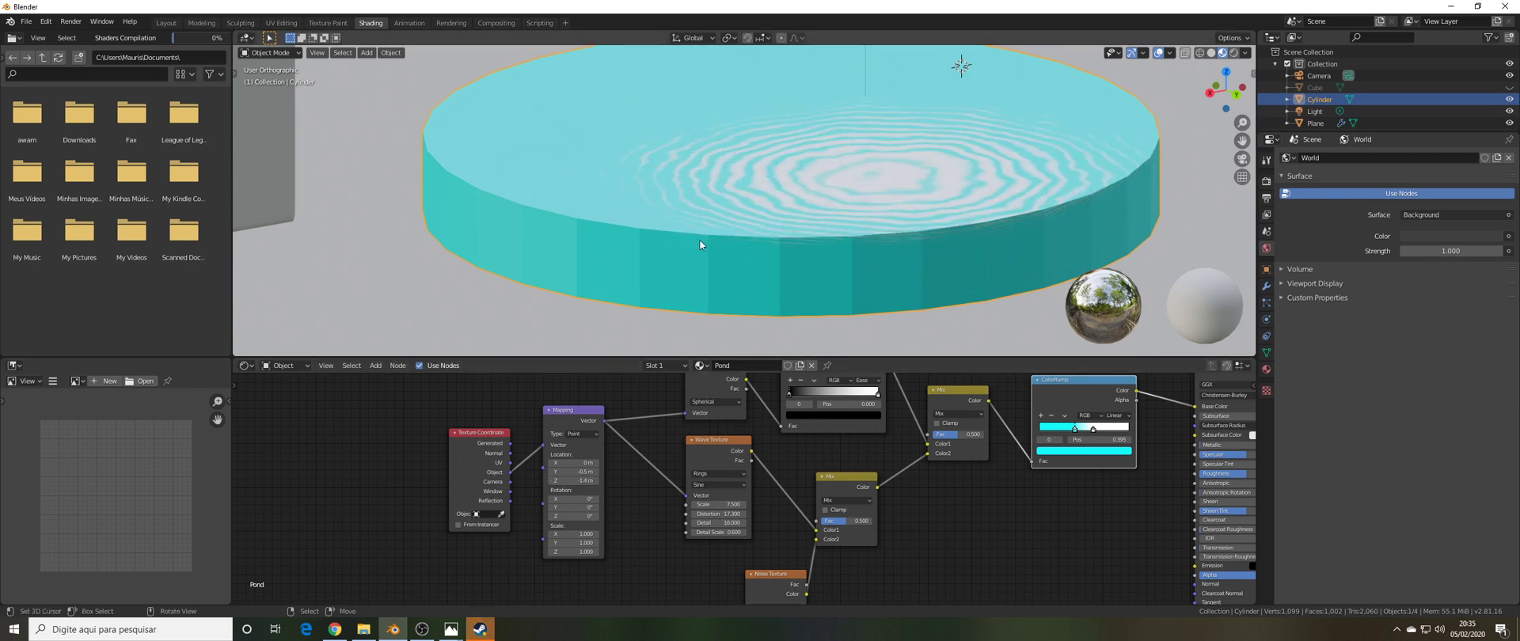
middle_click_drag(700, 239, 995, 266)
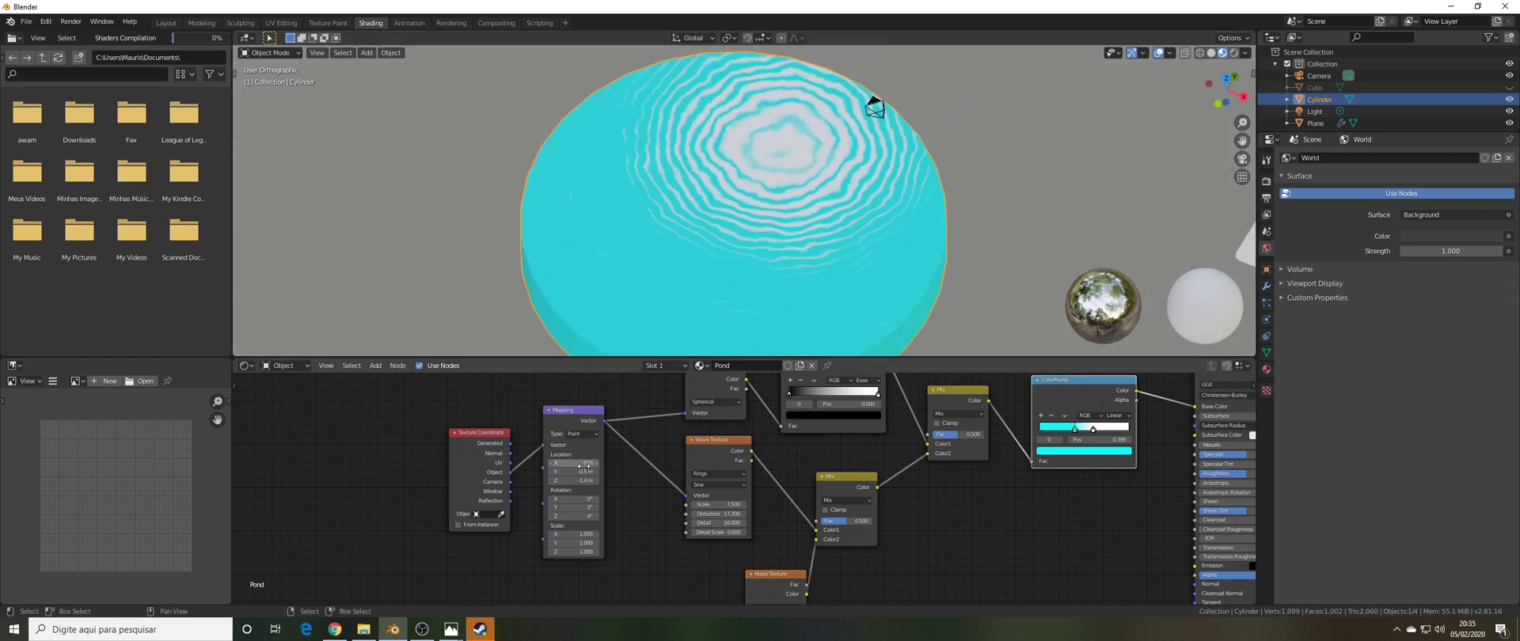
mouse_move(574, 472)
left_mouse_down()
mouse_move(600, 471)
mouse_move(554, 471)
left_mouse_up()
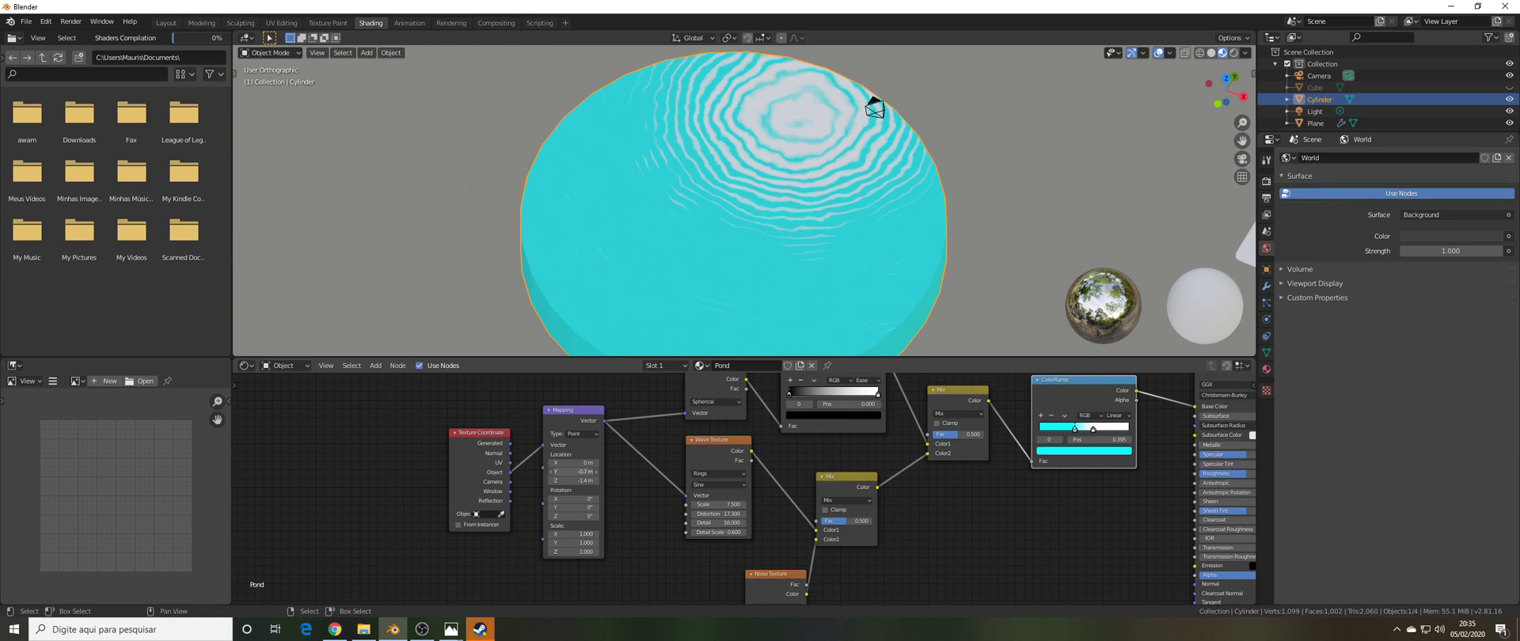
- Try a Wave Texture Scale of 5.4 and a lower Distortion, restoring Scale 7.5 and Distortion 17.3
middle_click_drag(752, 507, 753, 487)
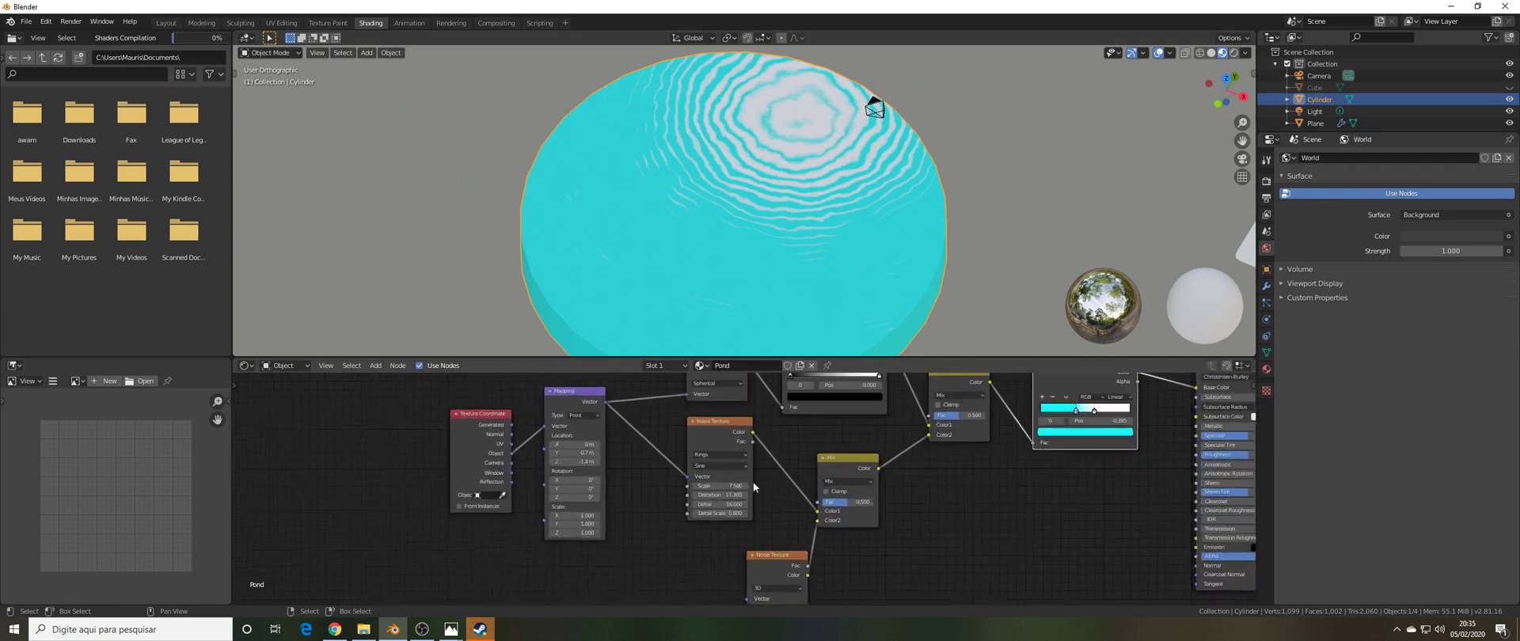
scroll(809, 150, "up", 1)
scroll(744, 138, "down", 2)
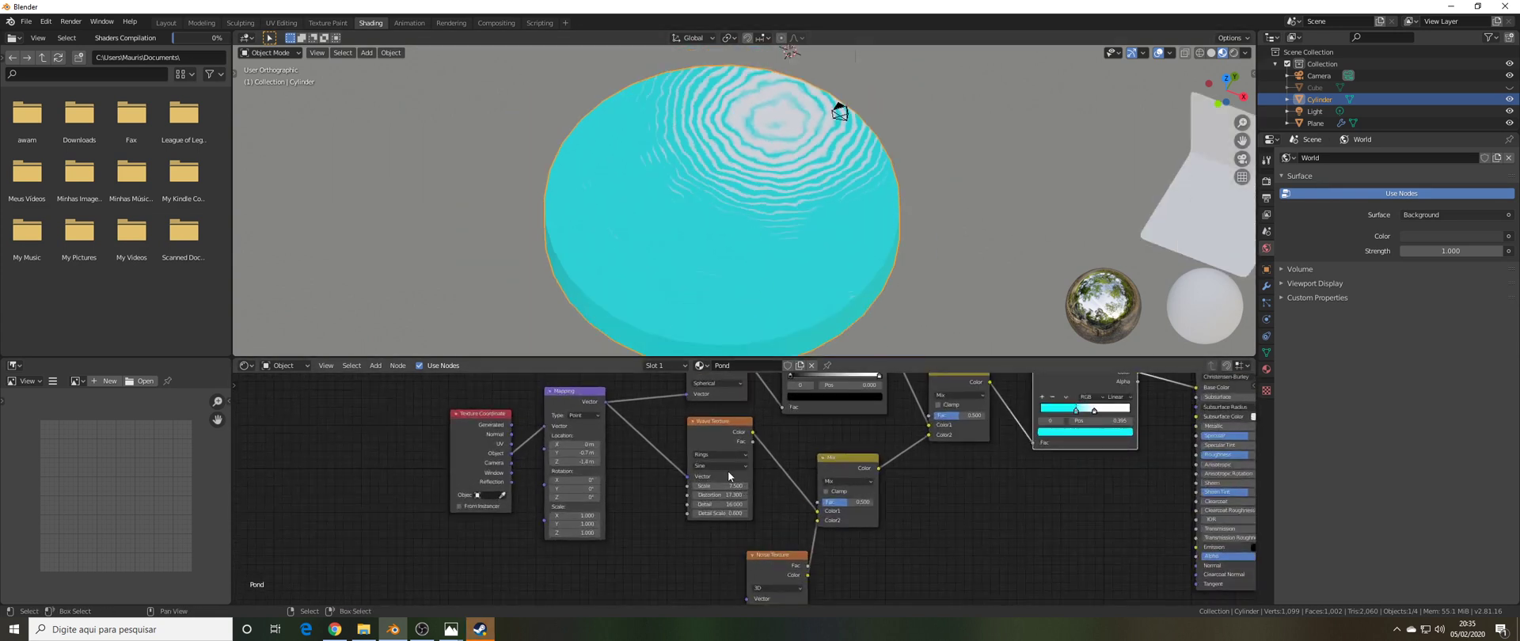
scroll(752, 301, "down", 3)
scroll(752, 301, "up", 3)
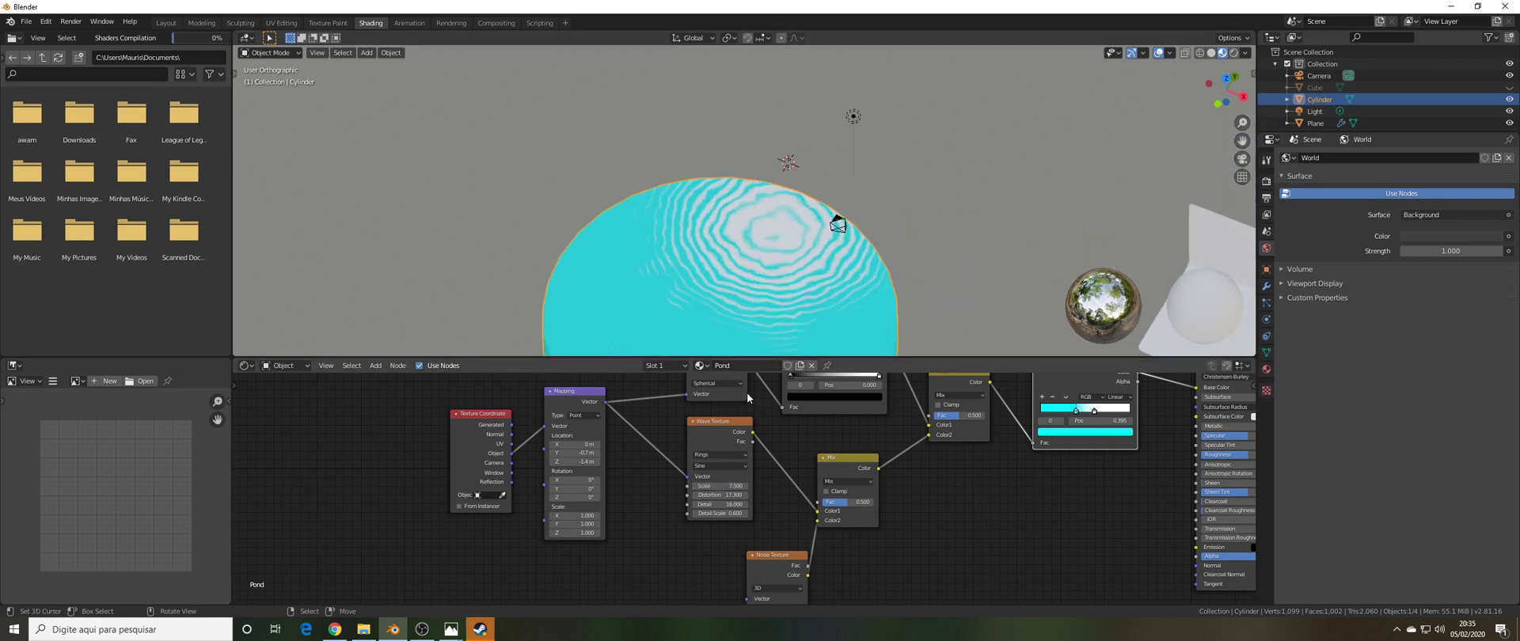
scroll(719, 480, "up", 1)
left_click_drag(718, 488, 650, 487)
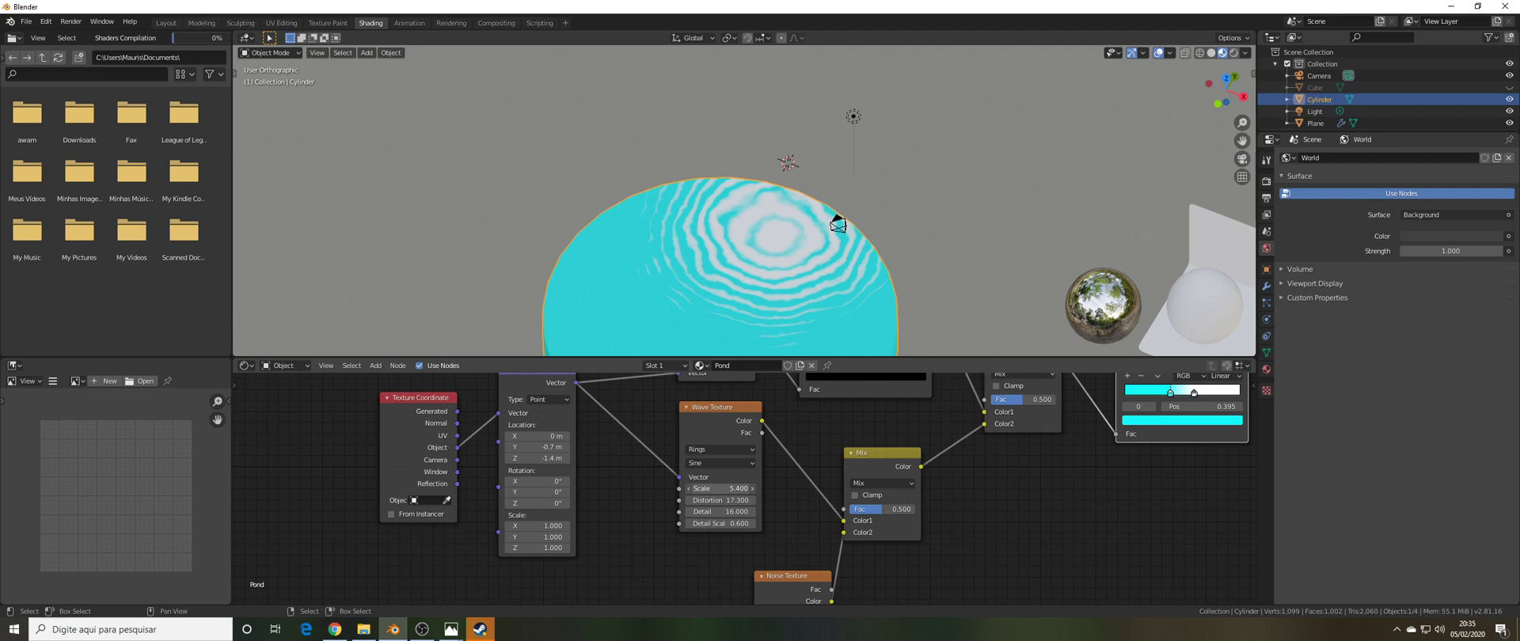
left_click_drag(720, 488, 769, 488)
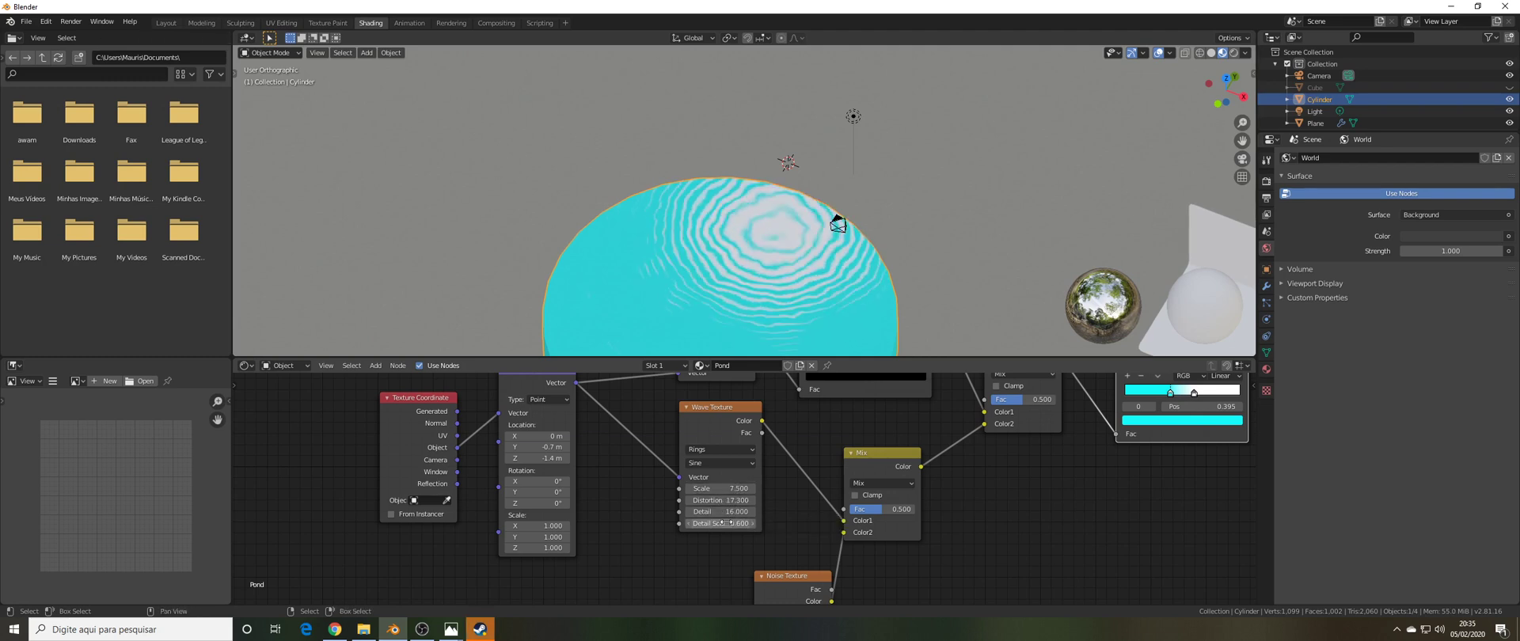
left_click_drag(720, 501, 609, 500)
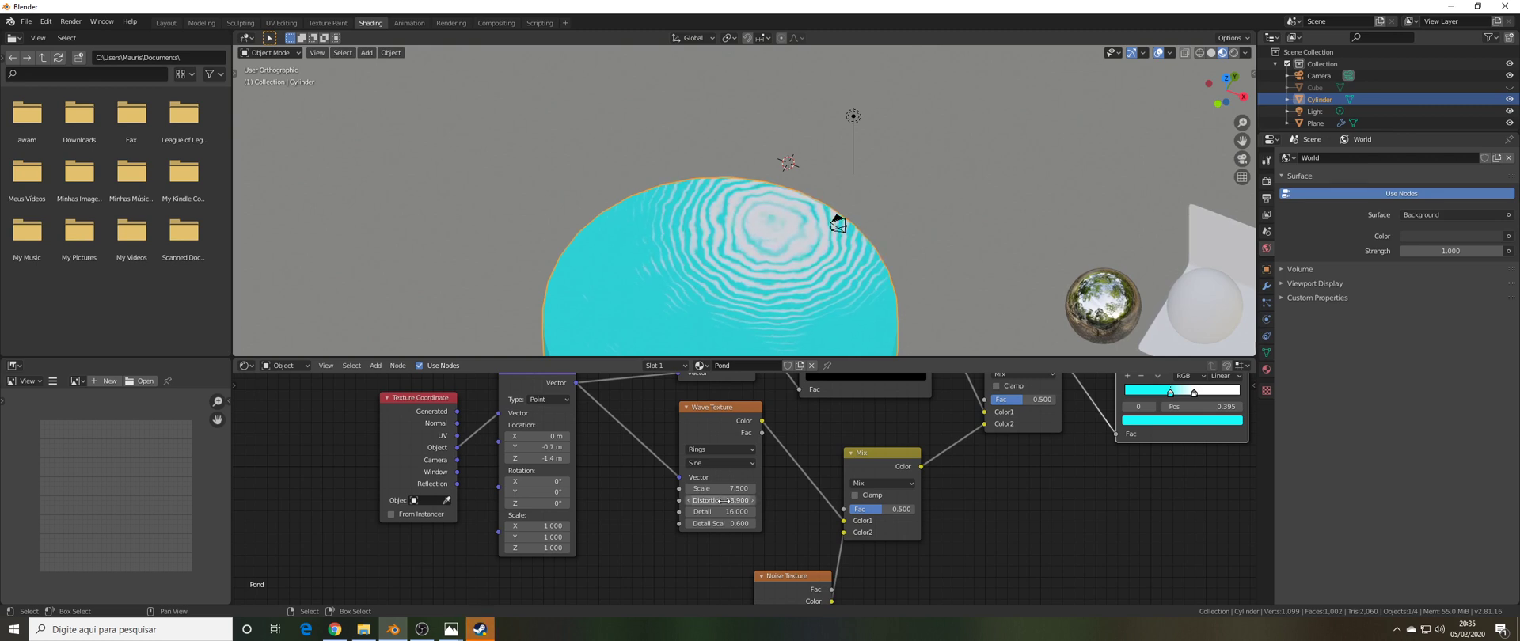
left_click_drag(722, 500, 736, 500)
- Unhide the block and set the Mapping node's Location Y to -0.4 m
scroll(766, 205, "down", 8)
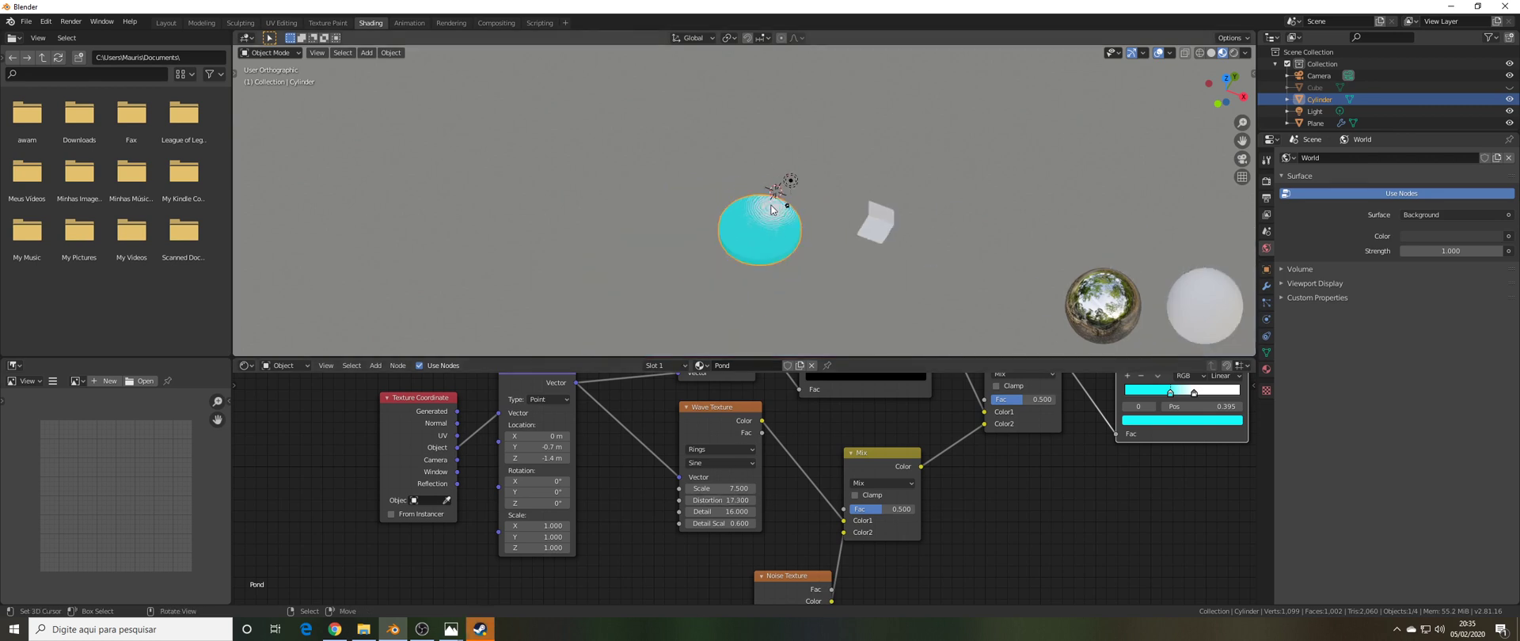
scroll(771, 206, "up", 7)
middle_click_drag(771, 206, 801, 193)
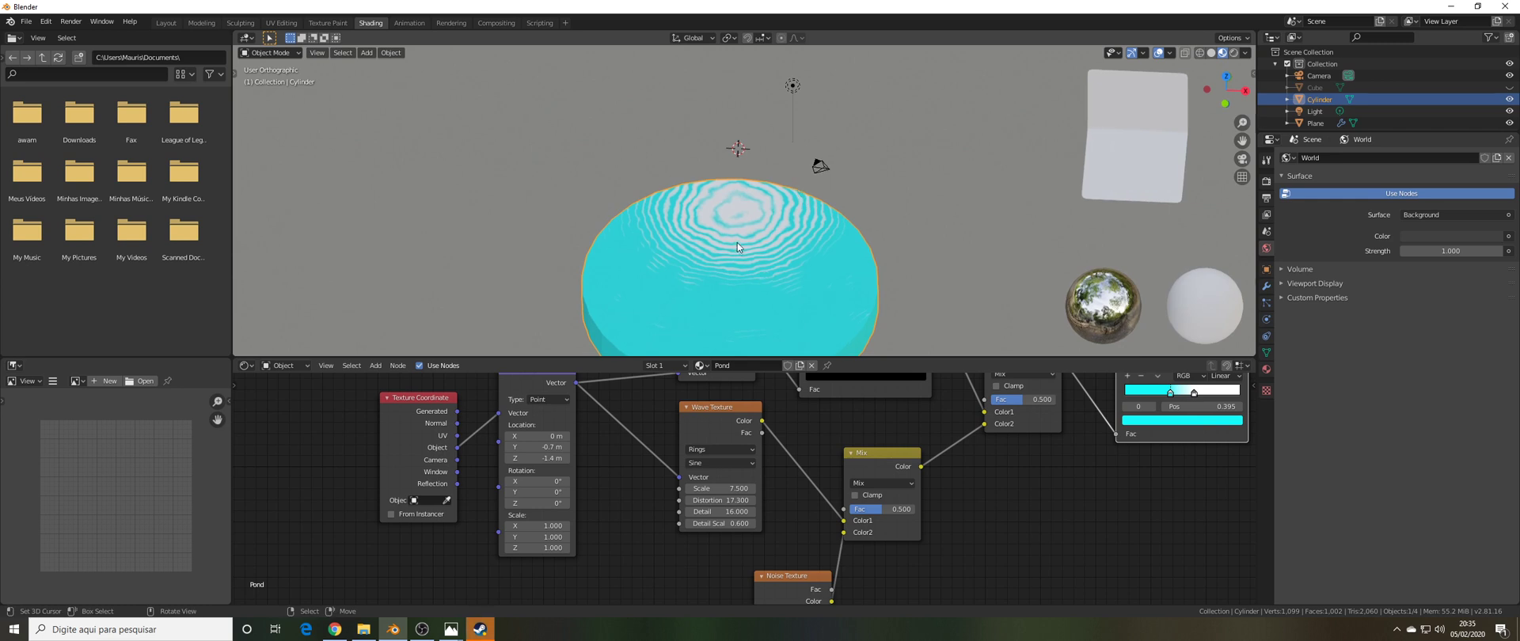
middle_click_drag(738, 242, 716, 238)
left_click(1508, 88)
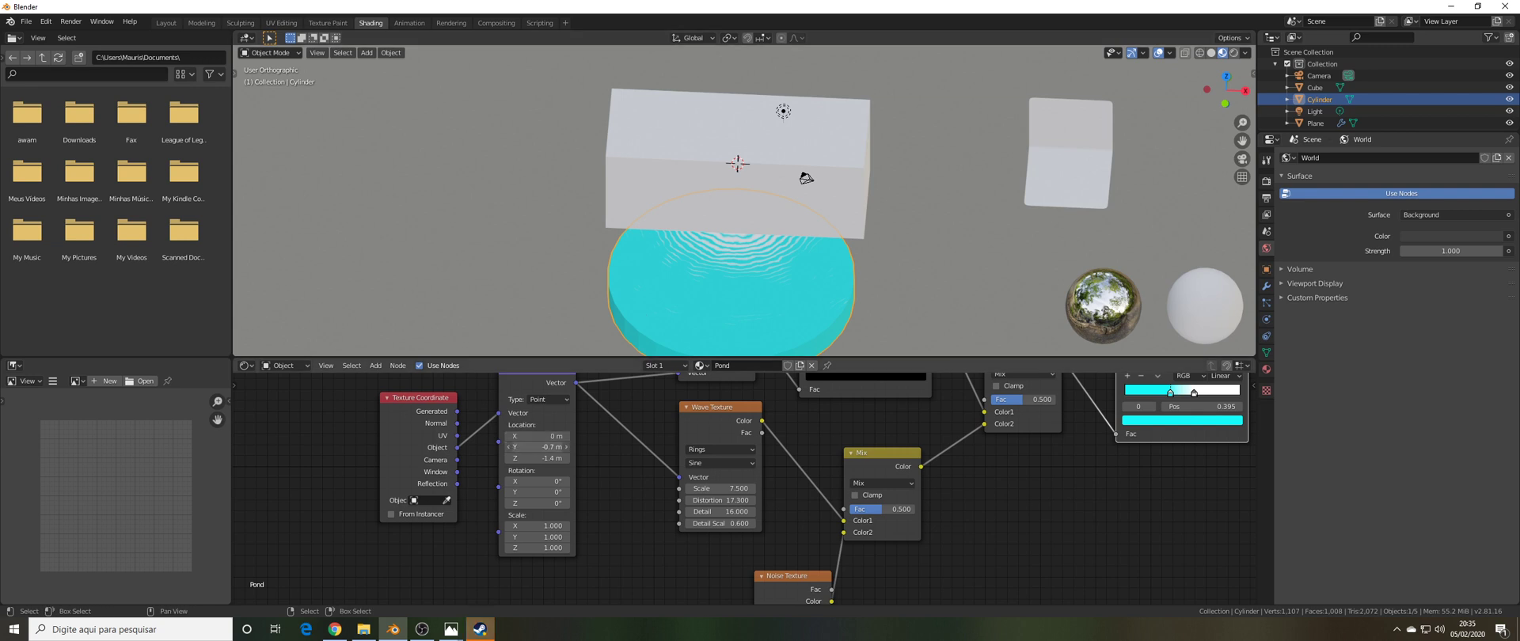
left_click_drag(537, 447, 539, 447)
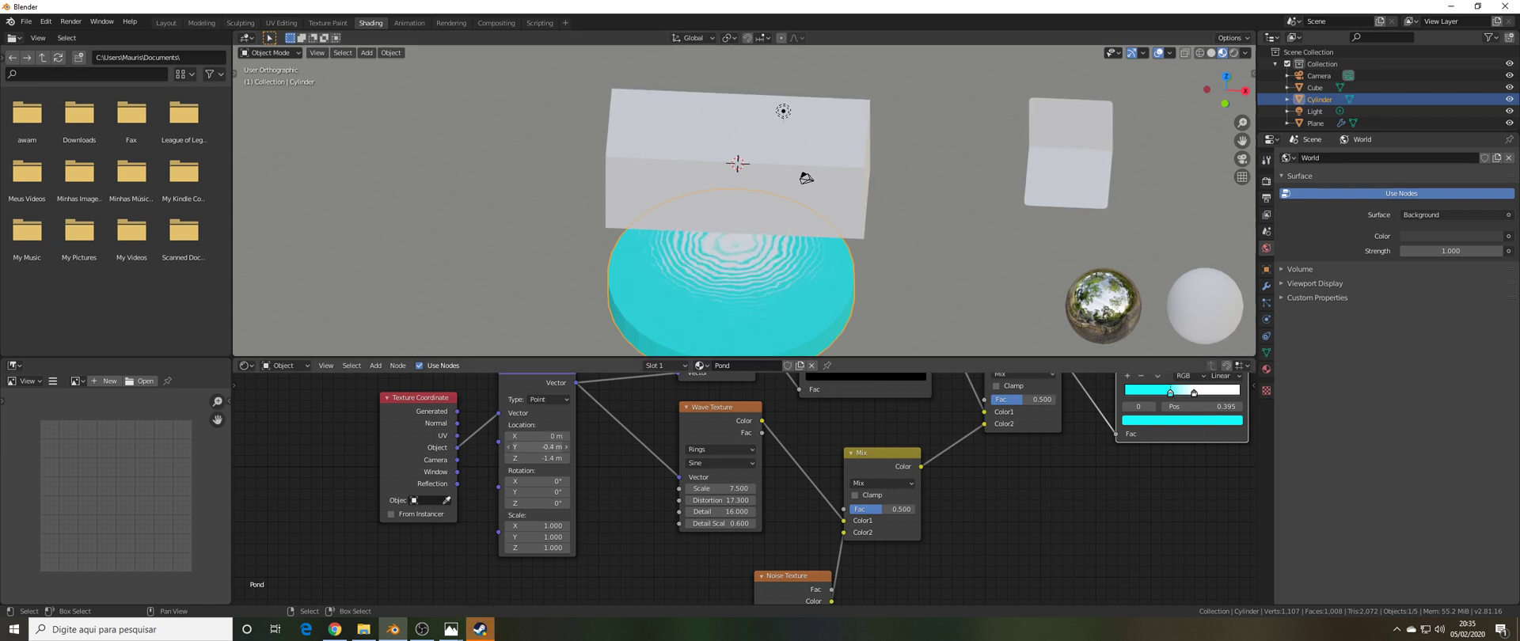
- Select the block and set its material's Base Color to orange, hex E77923
middle_click_drag(566, 301, 681, 121)
left_click(705, 123)
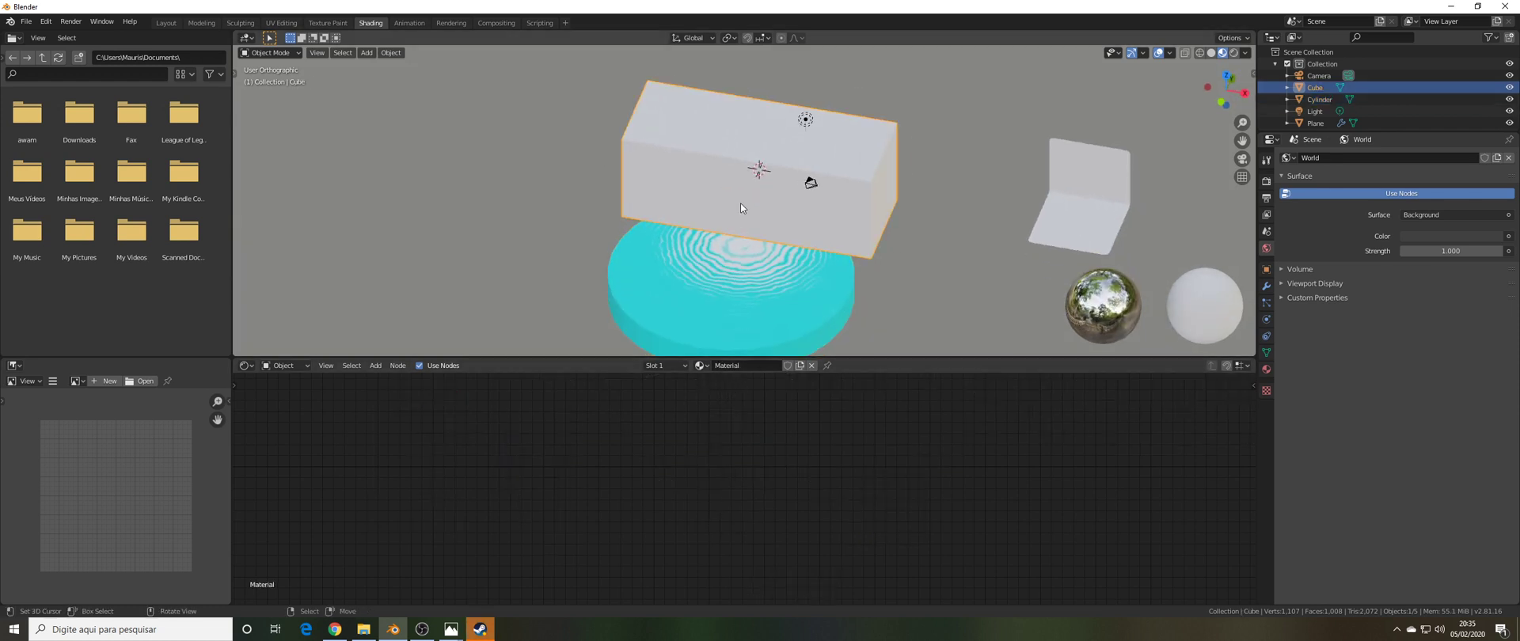
middle_click_drag(739, 202, 765, 177)
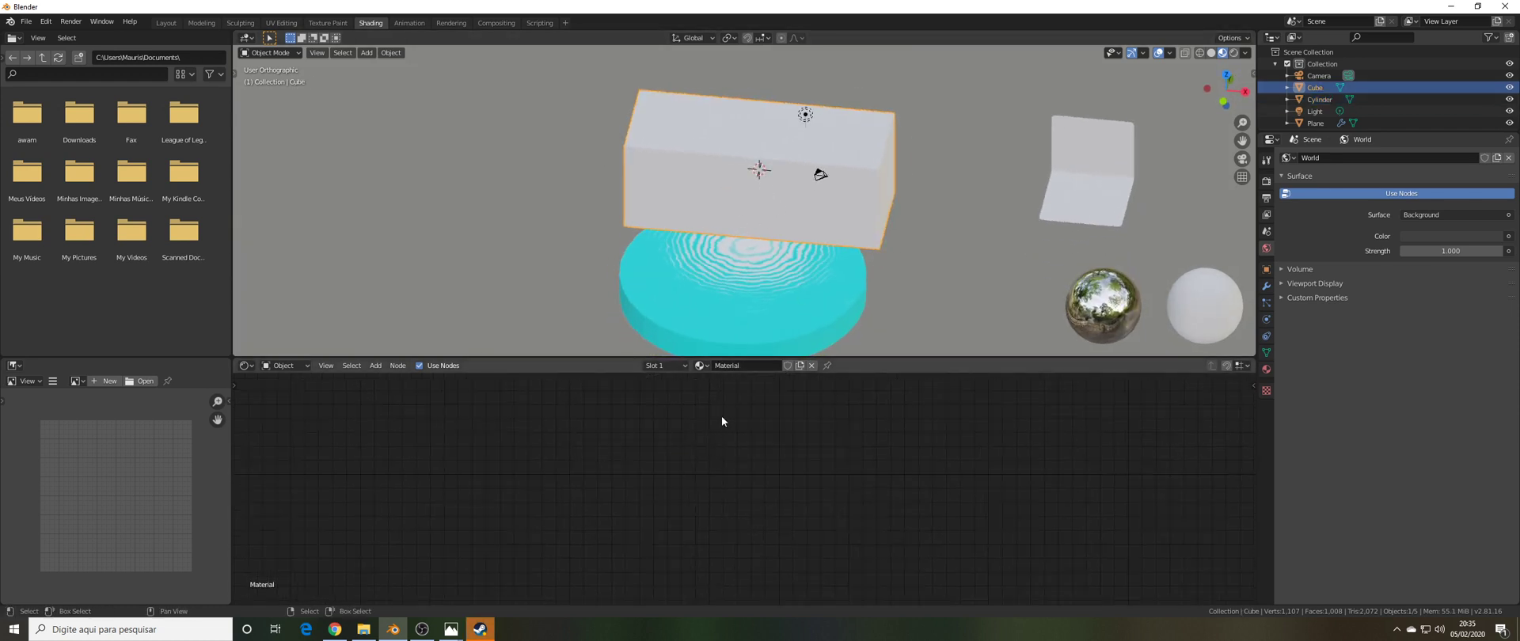
left_click(1266, 369)
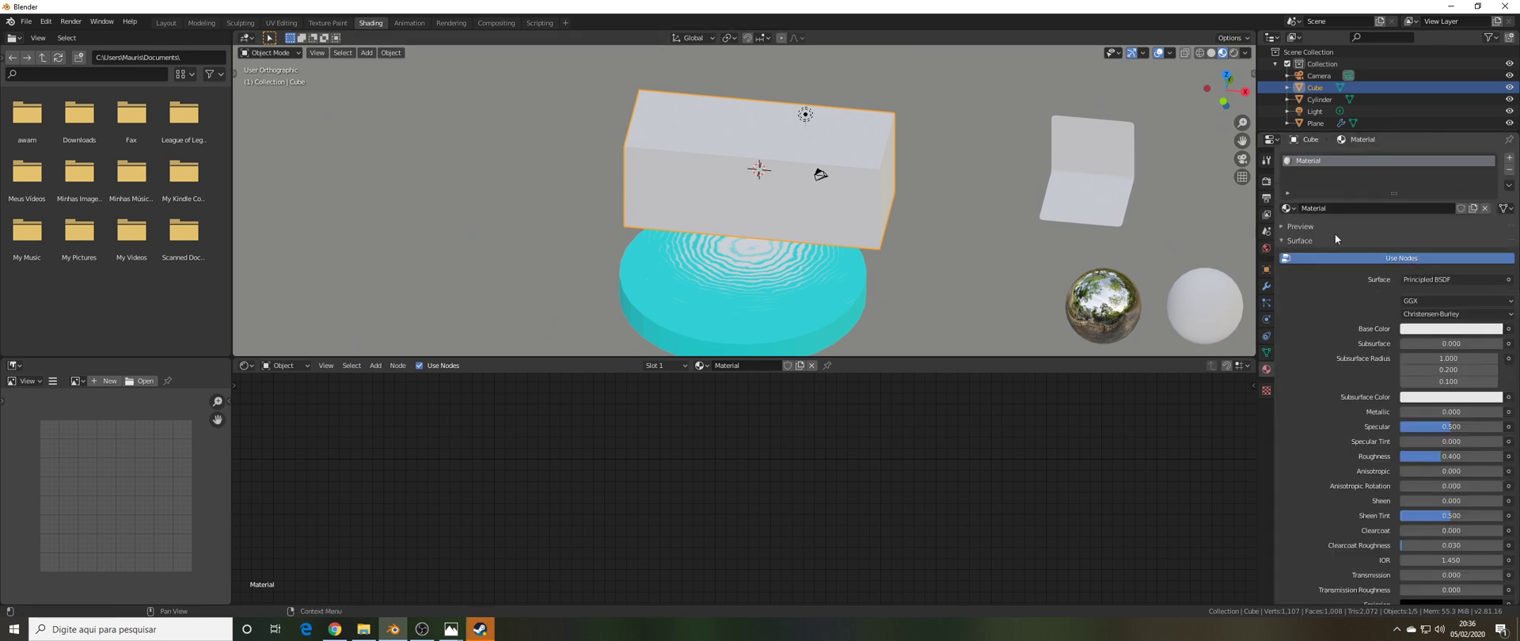
middle_click_drag(772, 180, 815, 165)
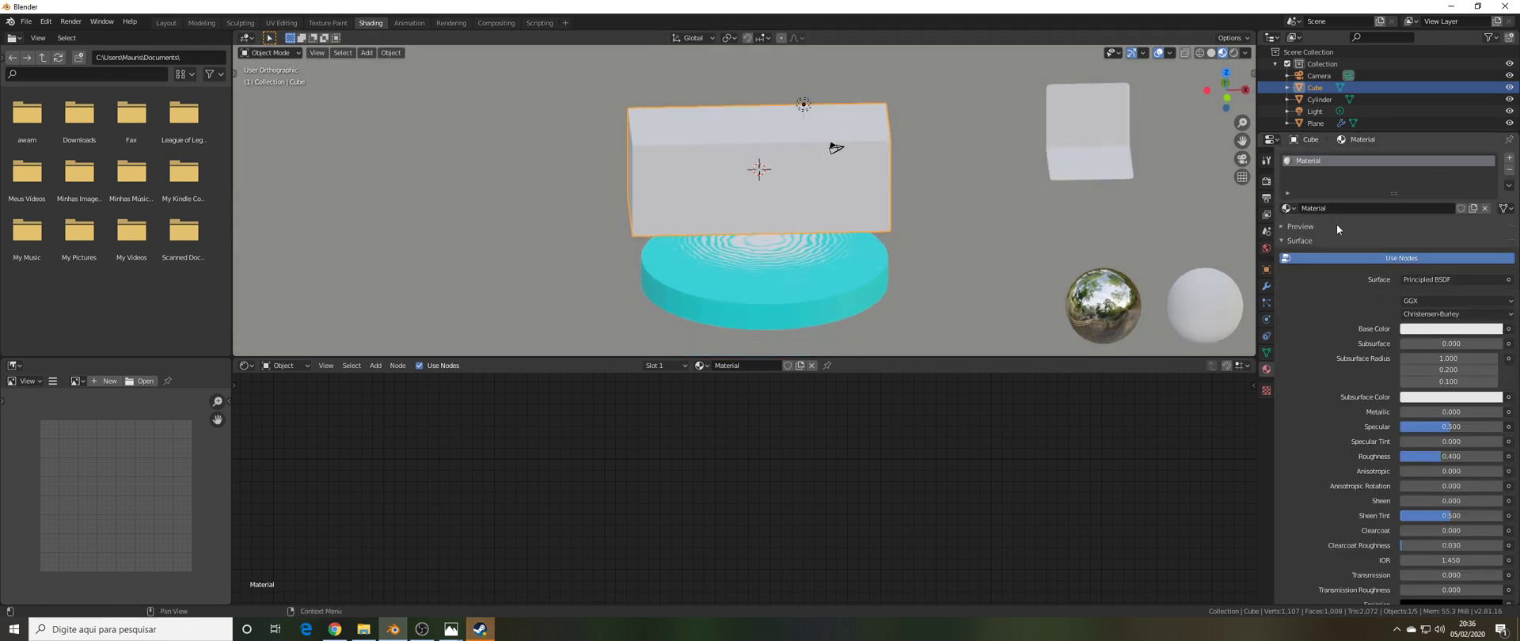
left_click(1425, 329)
left_click(1424, 223)
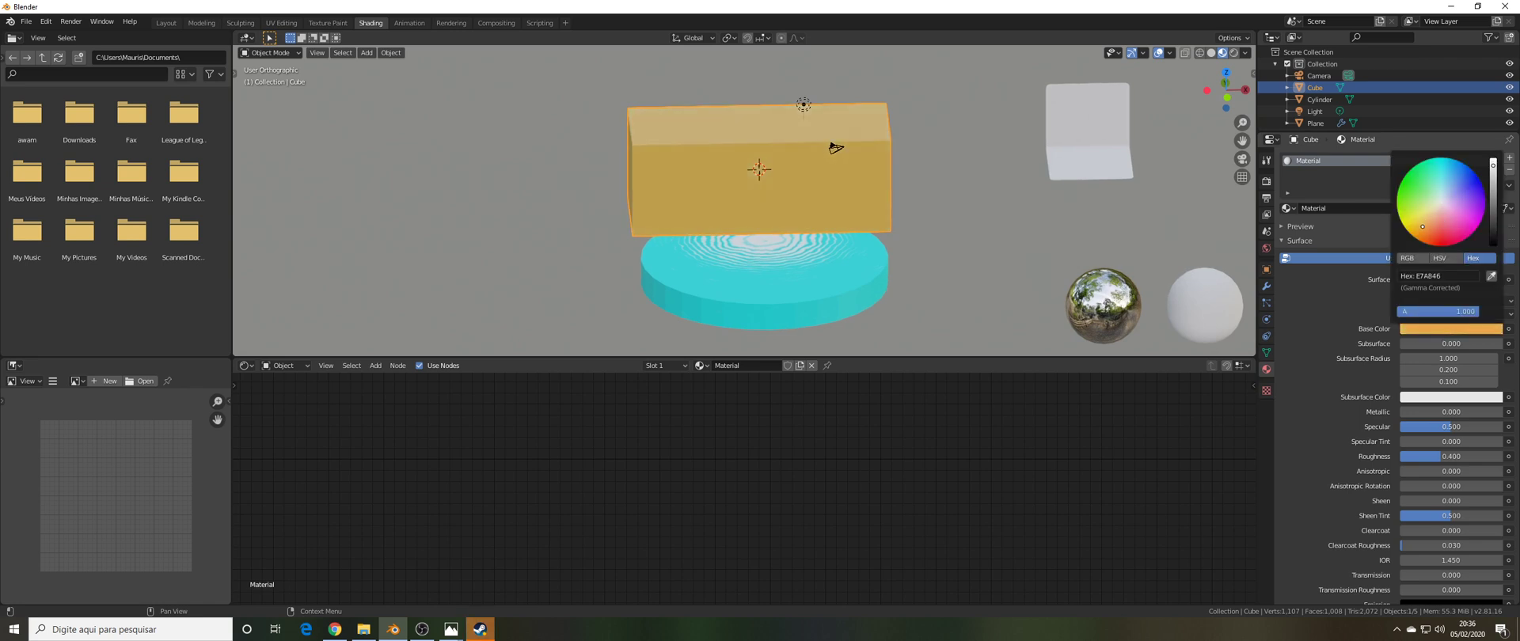
left_click_drag(1423, 227, 1421, 235)
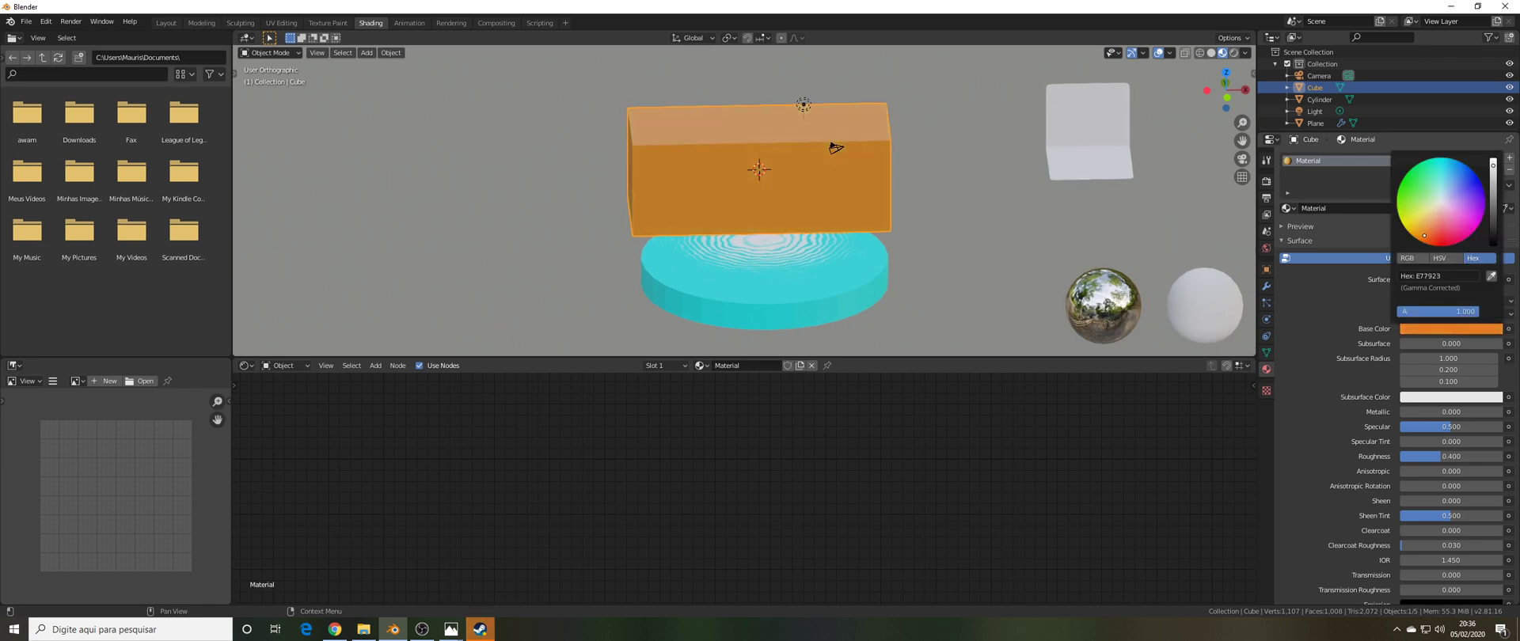
- Select the L-shaped plane and reposition it near the end of the block in the Layout workspace
middle_click_drag(848, 201, 838, 235)
right_click(1059, 187)
scroll(1059, 186, "down", 7)
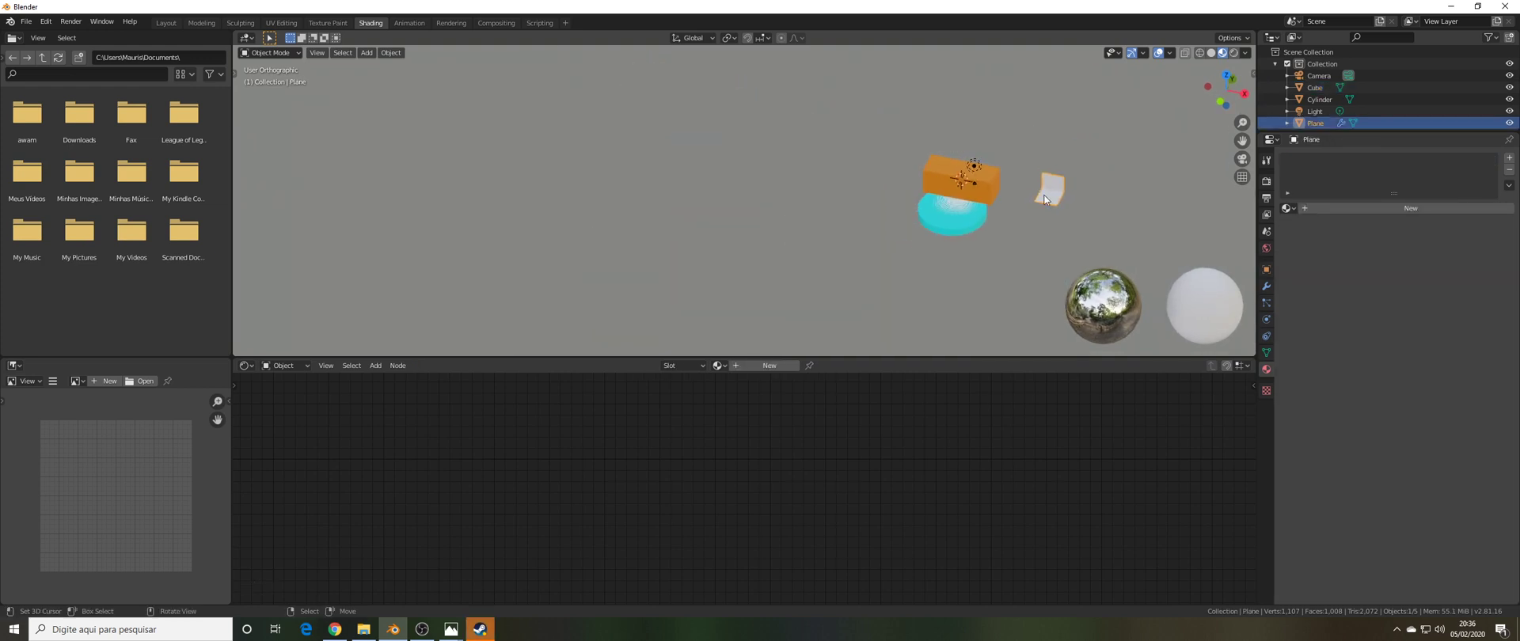
scroll(1086, 180, "up", 7)
middle_click_drag(1067, 183, 1003, 171)
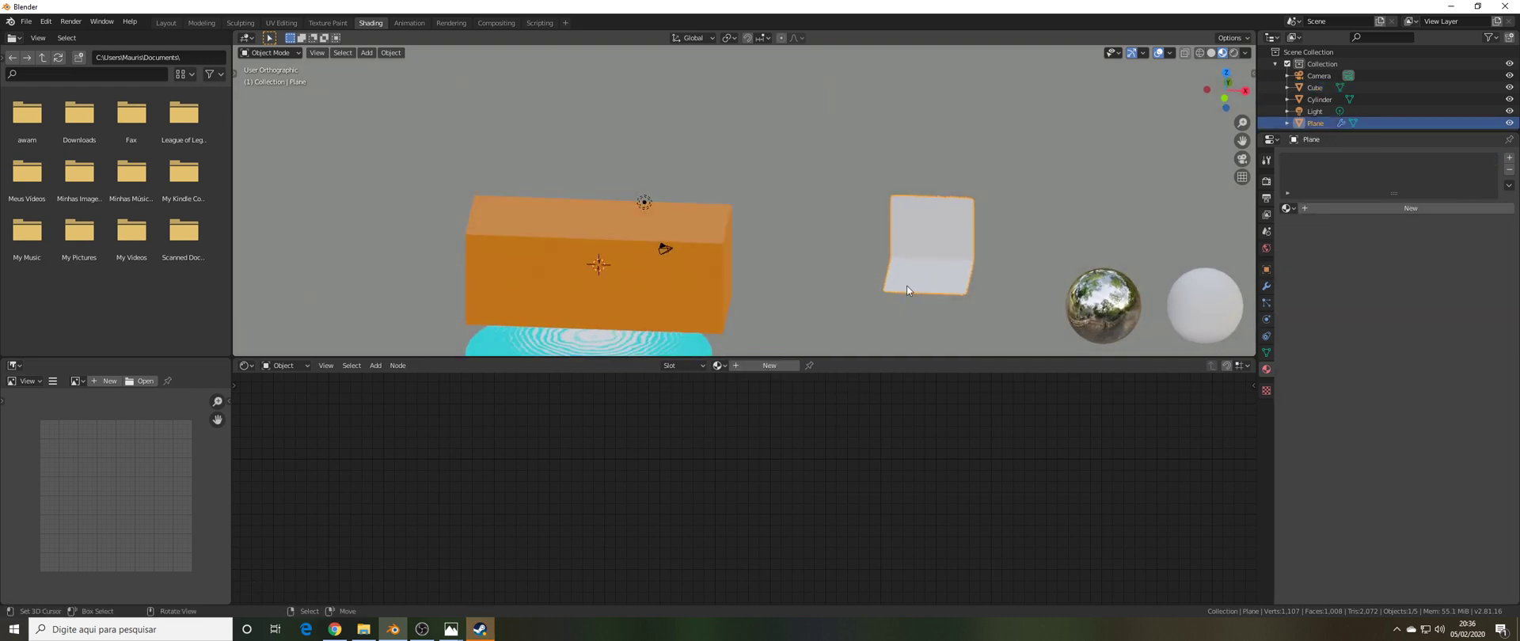
middle_click_drag(907, 291, 786, 272)
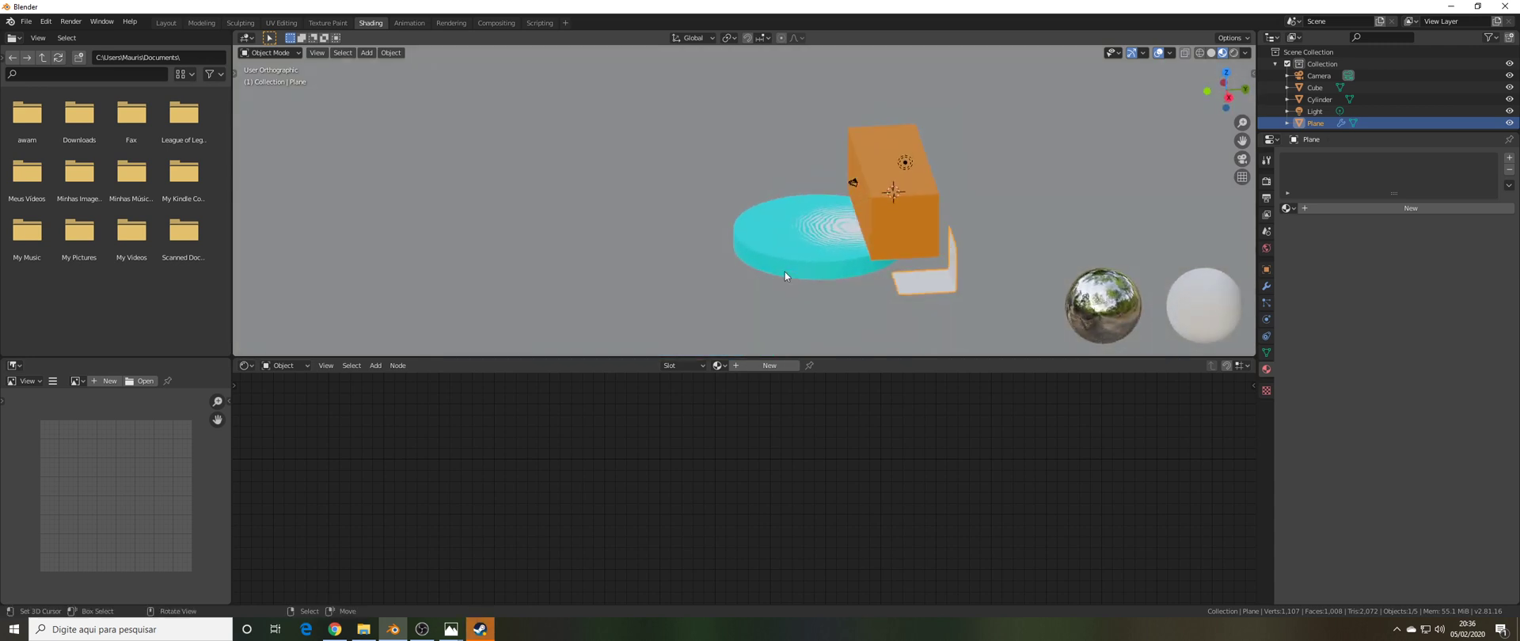
left_click(166, 22)
left_click_drag(963, 268, 938, 326)
middle_click_drag(848, 278, 886, 283)
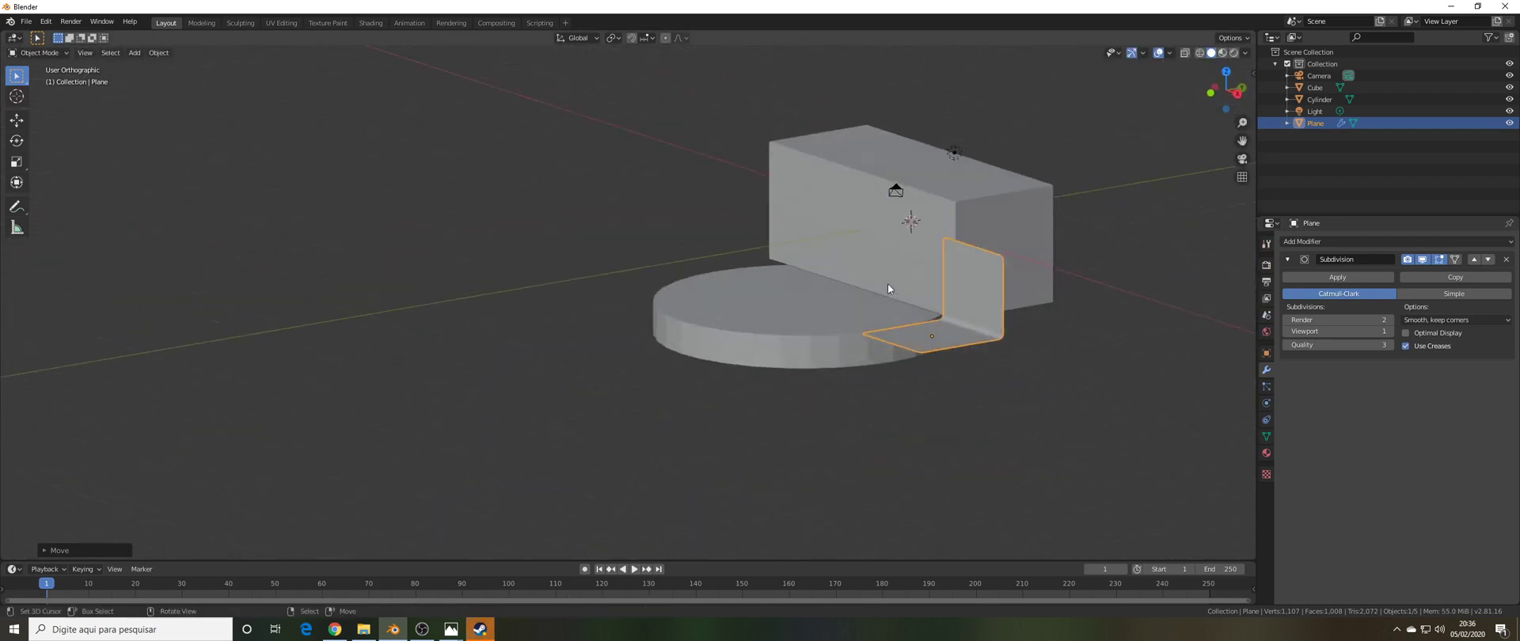
- In the right orthographic view, move the L-shaped plane about 14 m along the Y axis toward the block
key("KP_3")
key("g")
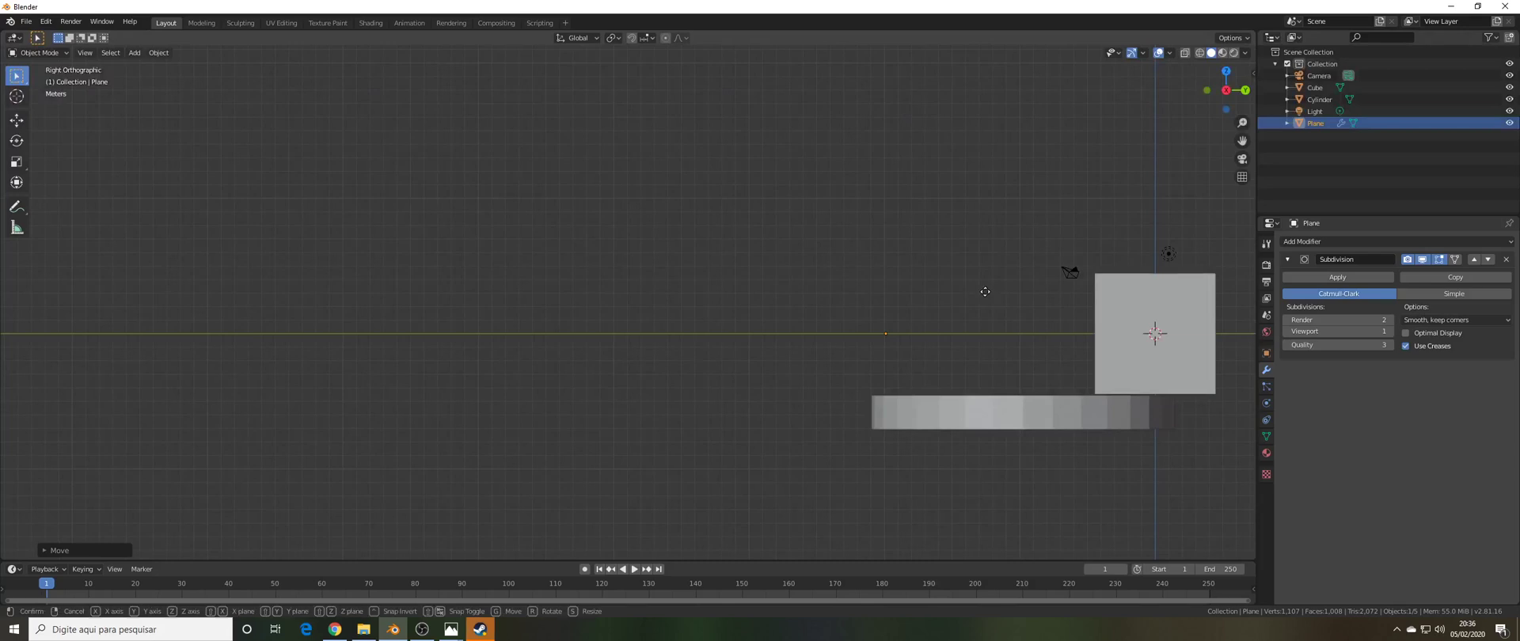
key("y")
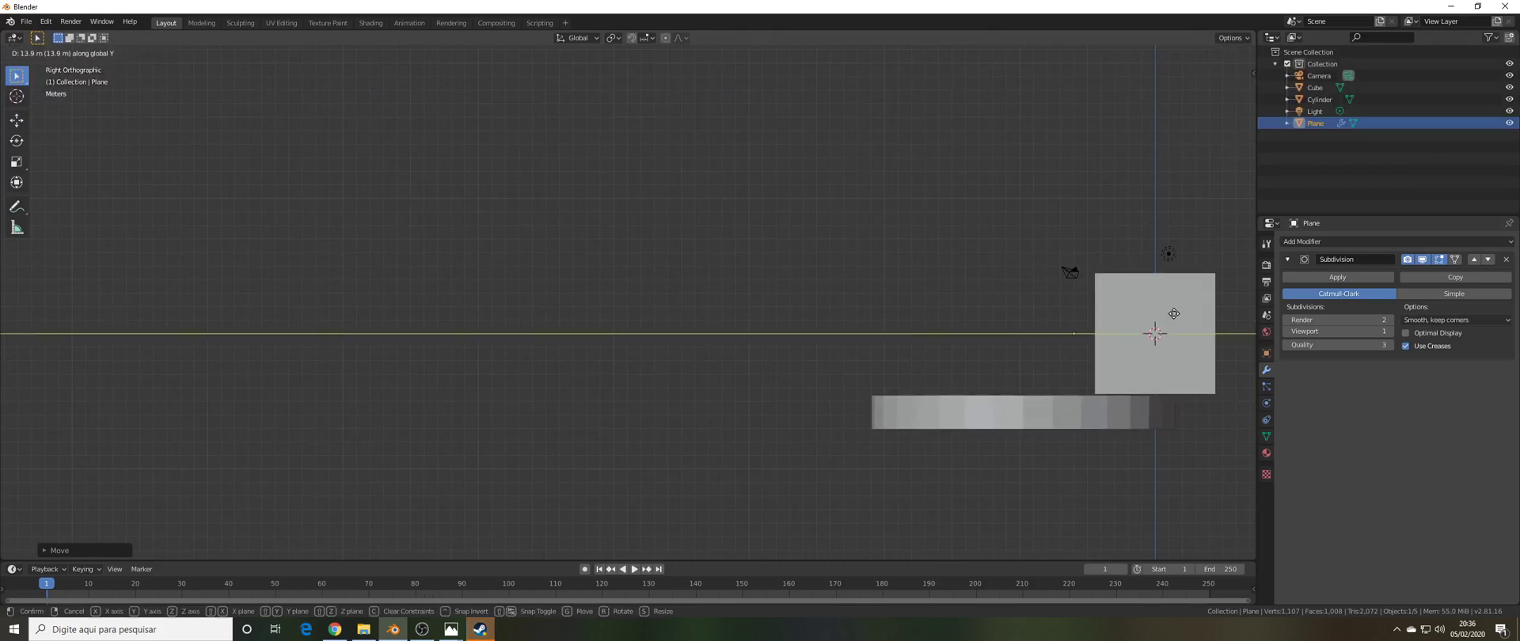
left_click(1172, 314)
- Move the L-shaped plane freely up against the front of the block, above the cylinder
middle_click_drag(1036, 312, 1073, 341)
key("g")
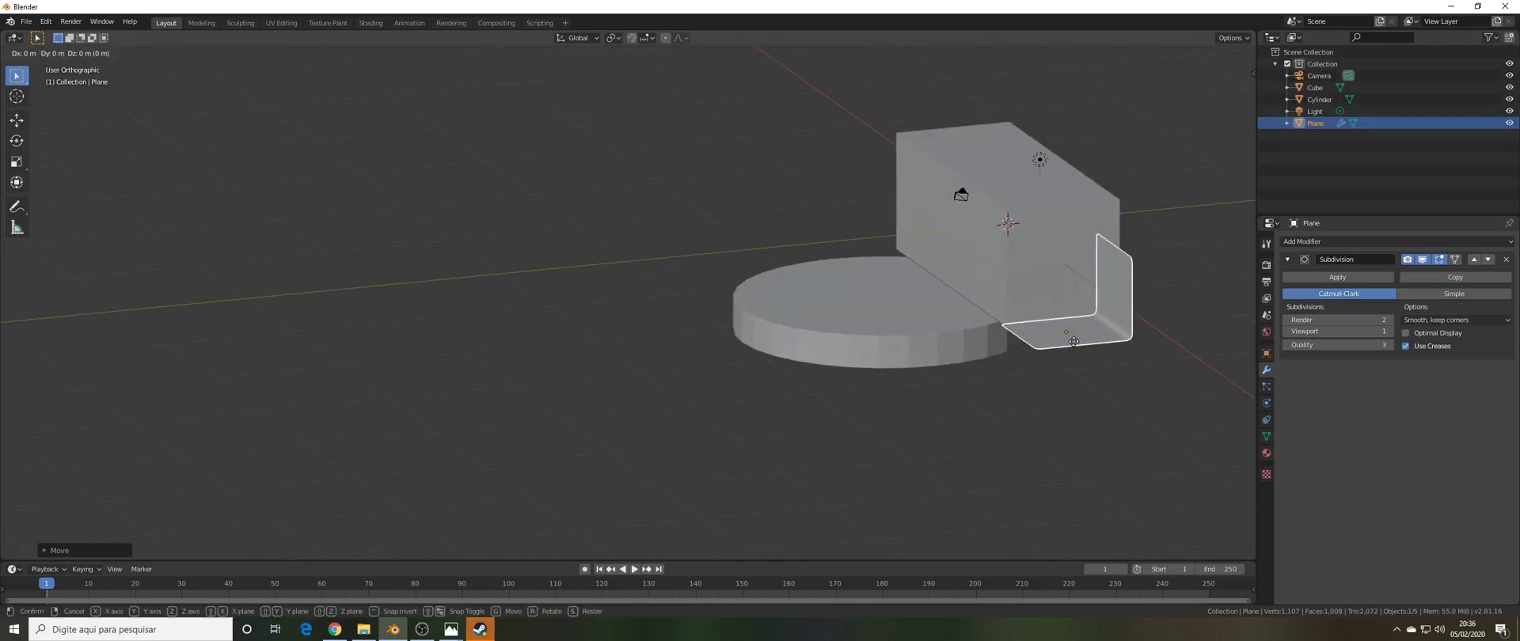
left_click(962, 207)
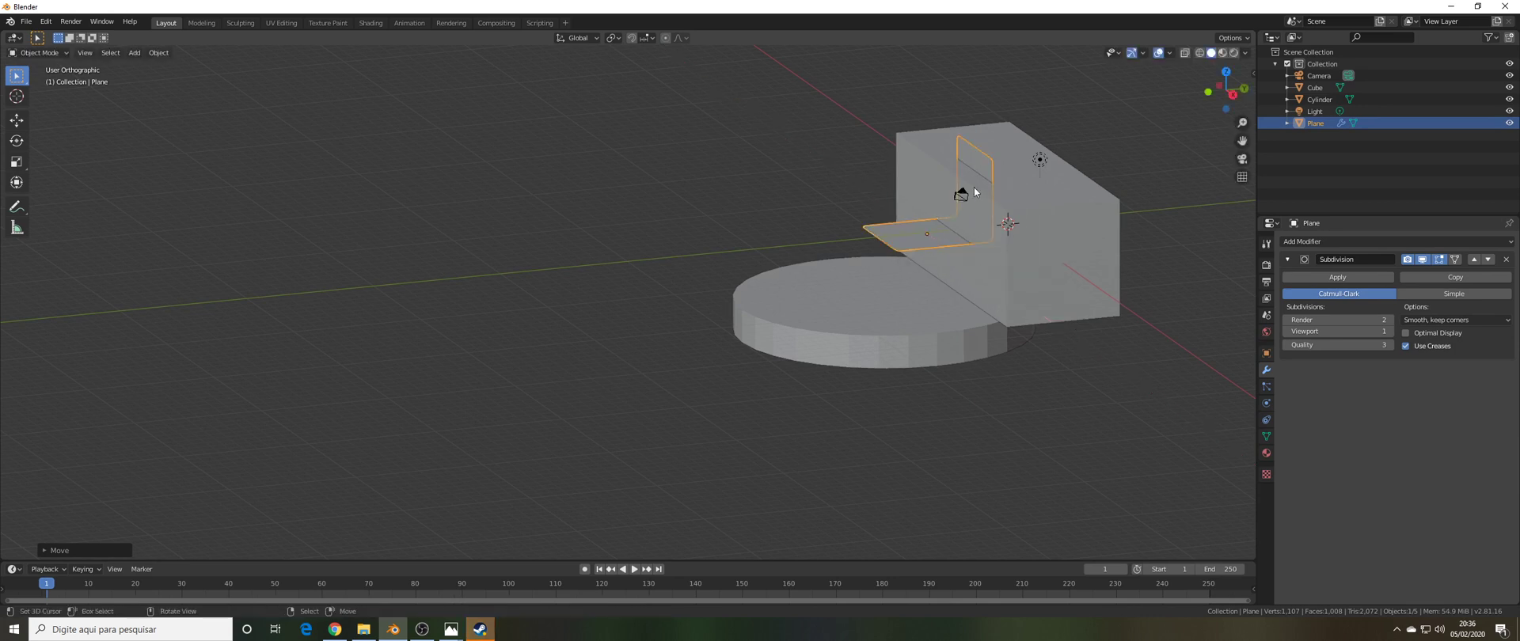
scroll(997, 198, "up", 3)
middle_click_drag(1028, 192, 981, 206)
key("r")
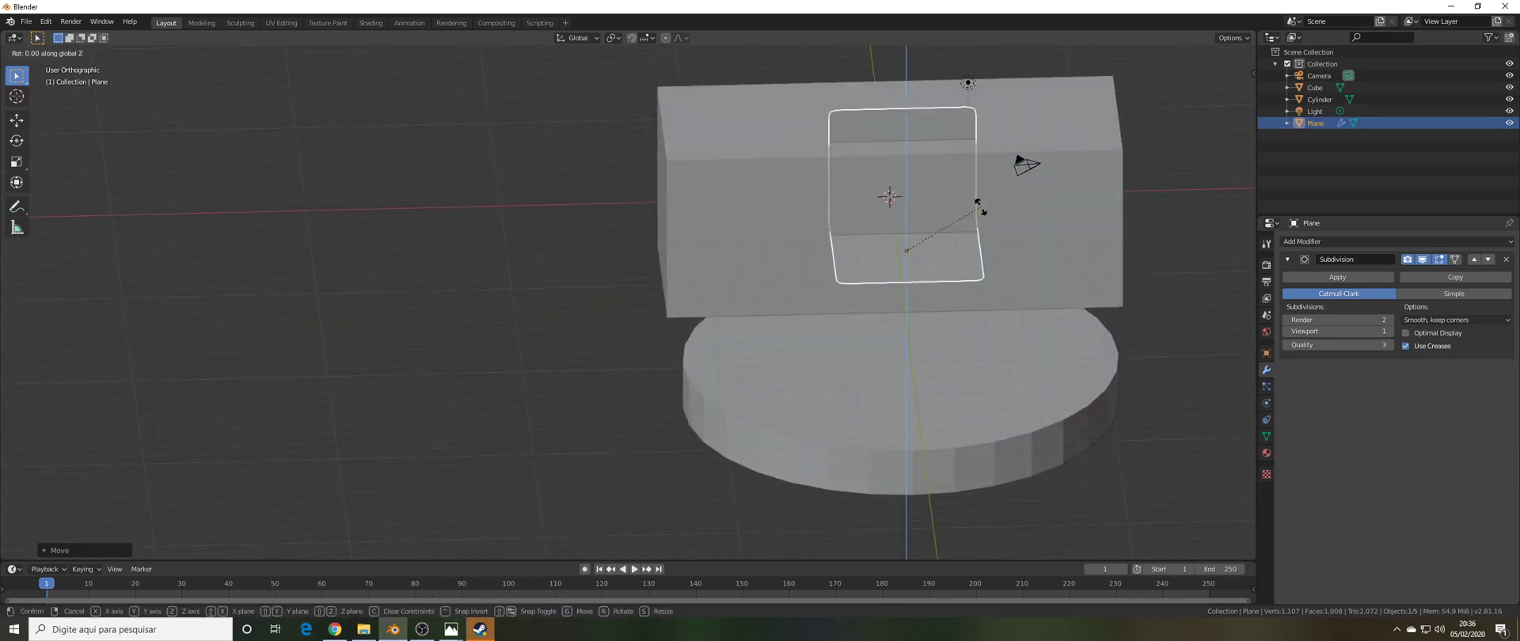
key("z")
right_click(1023, 209)
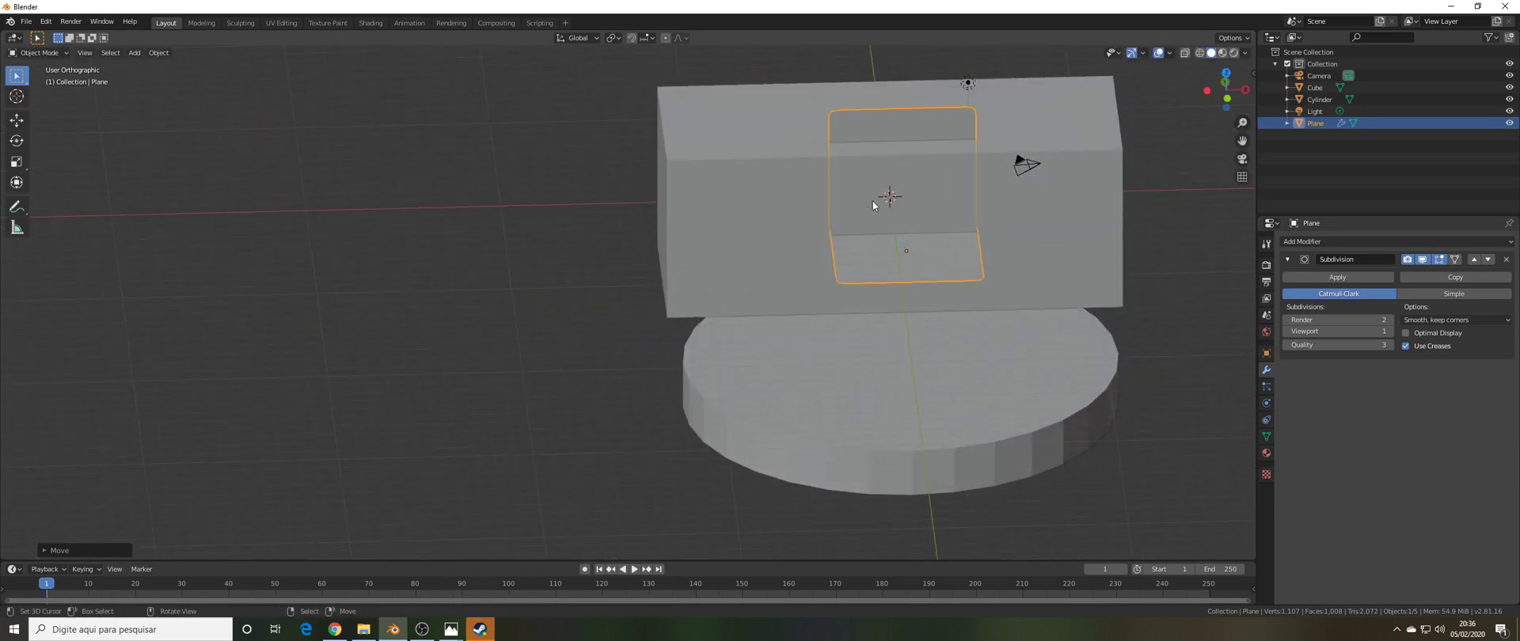
key("r")
key("z")
right_click(934, 266)
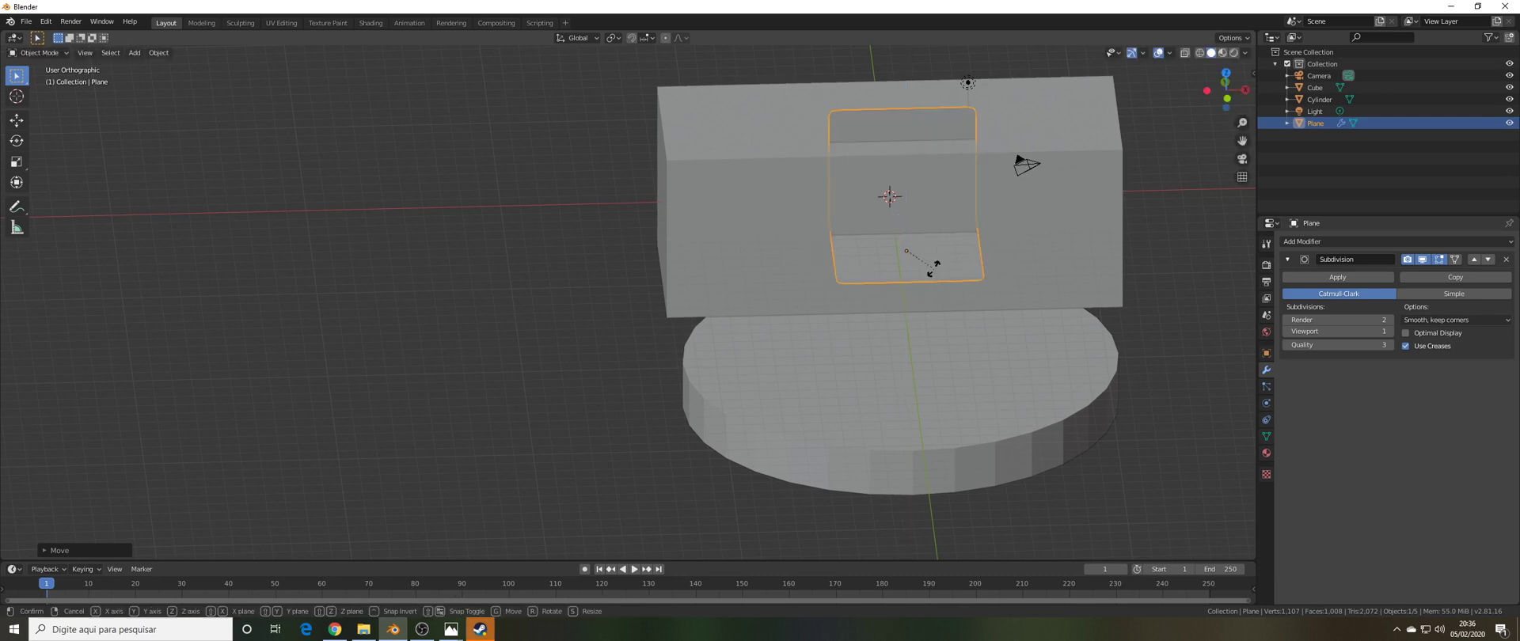
type("rz9")
right_click(934, 267)
- Rotate the L-shaped plane half a turn about the Z axis so its upright part faces away from the block
key("r")
key("z")
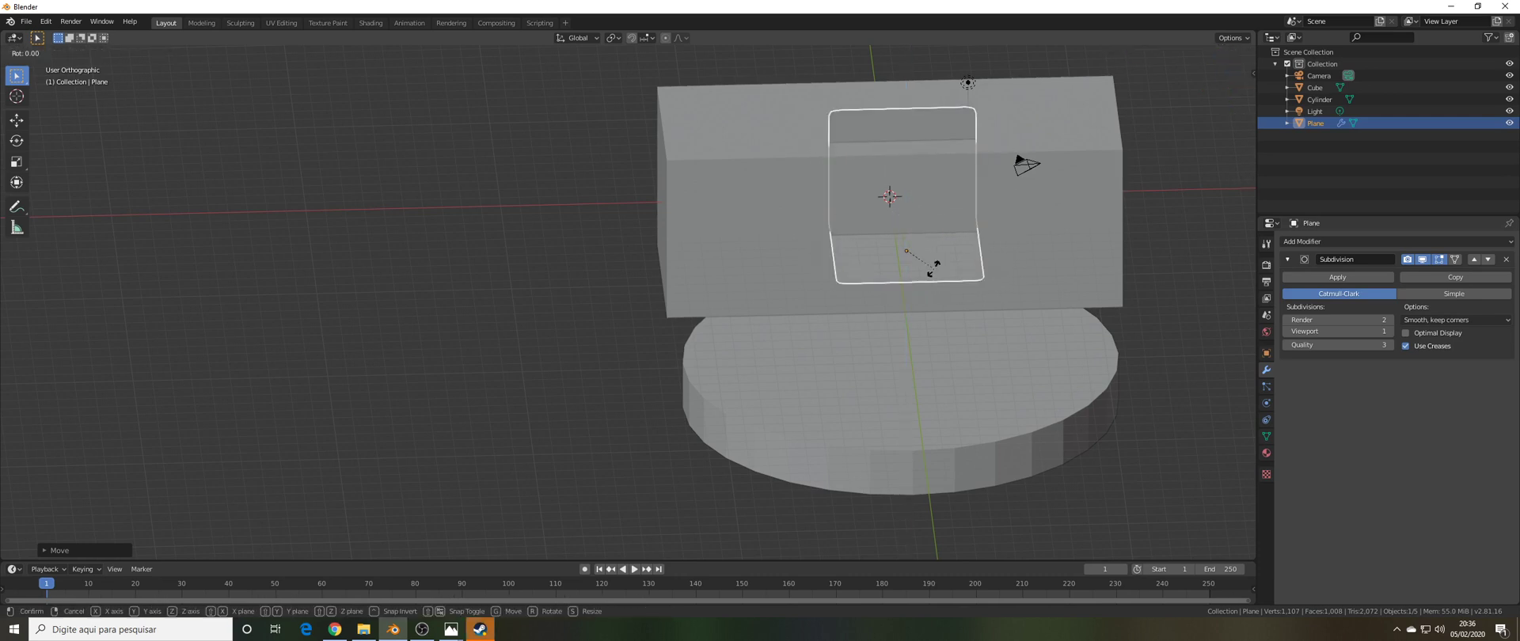
left_click(934, 269)
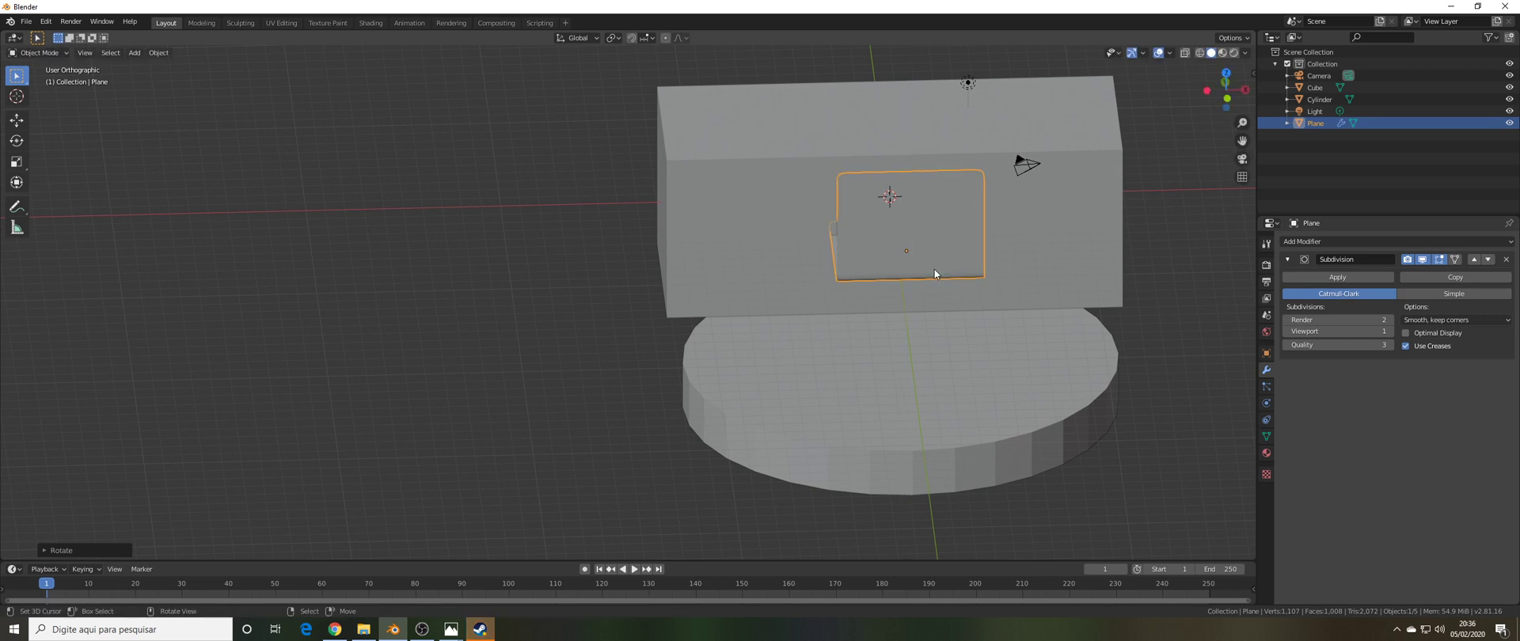
- Rotate the L-shaped plane about X until one part lies level above the block and the other hangs in front, moving it near the block's edge
scroll(906, 239, "up", 1)
middle_click_drag(906, 239, 1005, 225)
key("r")
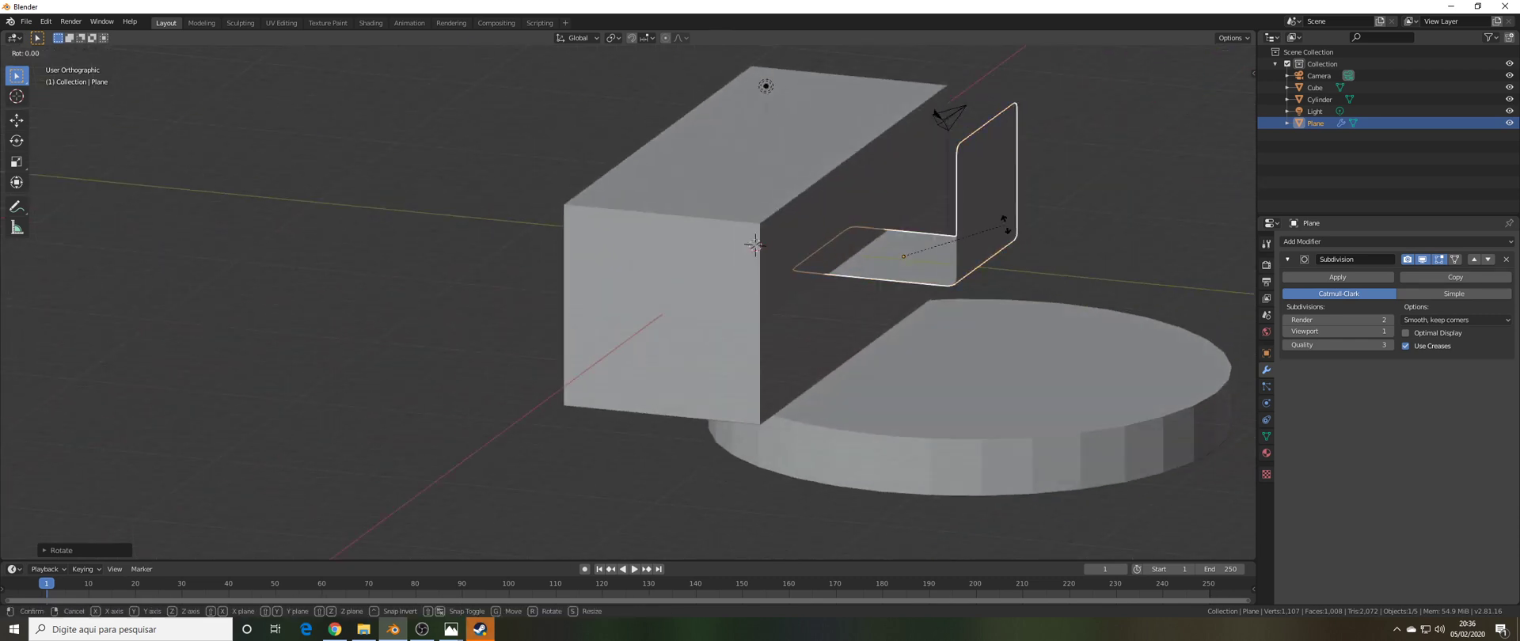
key("y")
key("x")
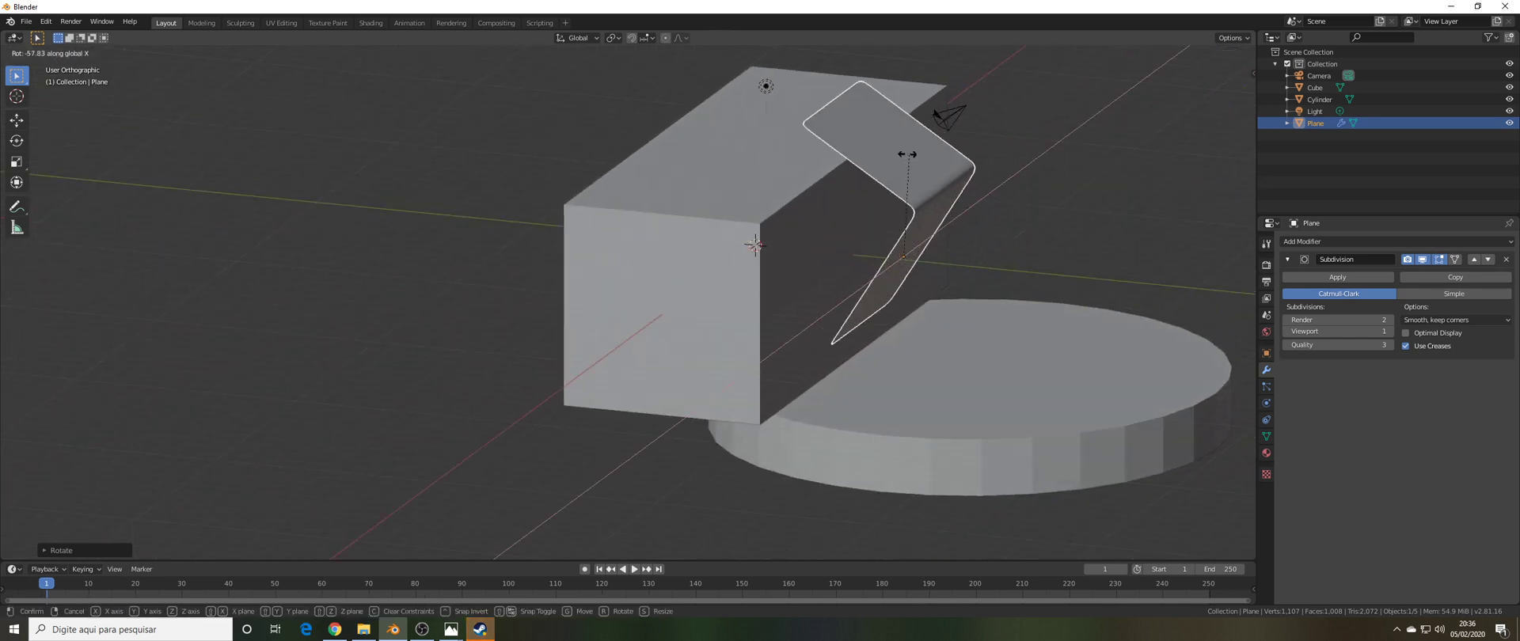
left_click(861, 128)
middle_click_drag(861, 129, 1000, 163)
left_click(800, 182)
key("r")
key("x")
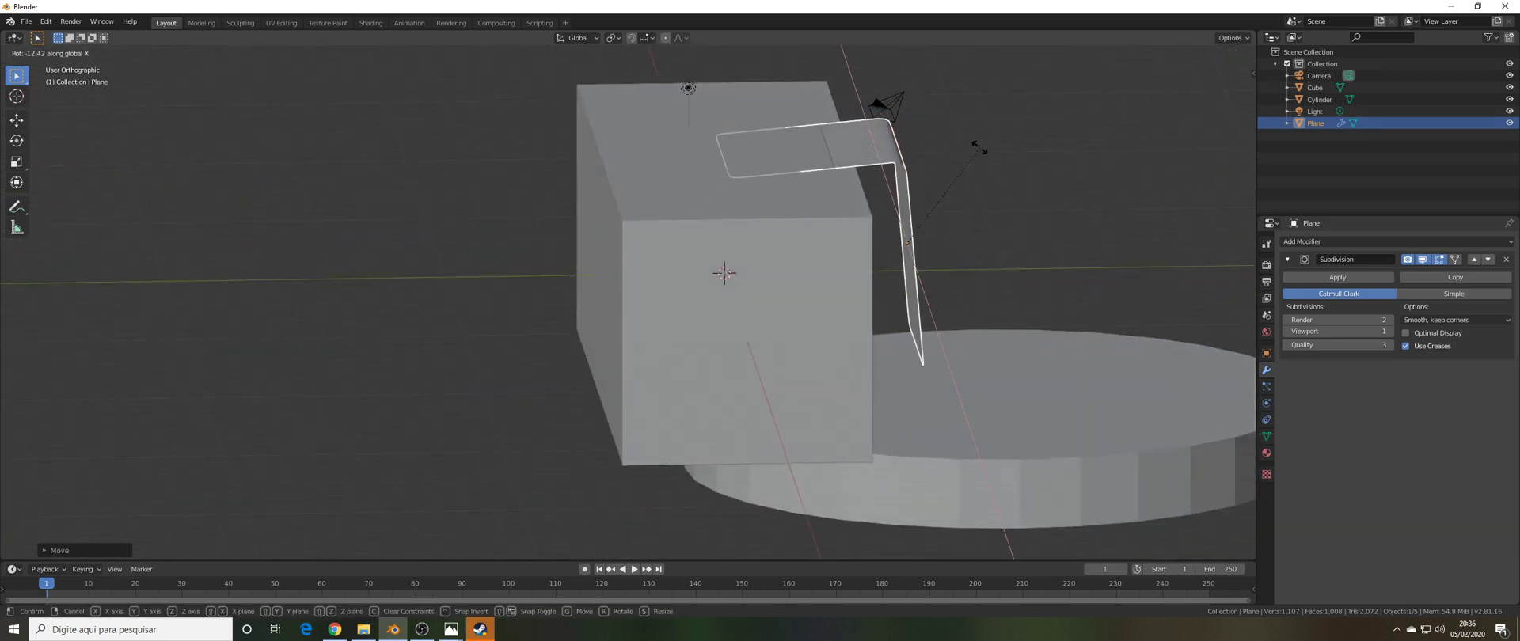
left_click(974, 141)
- Move the L-shaped plane about 1.7 m along the Y axis toward the block's front face
middle_click_drag(972, 139, 974, 135)
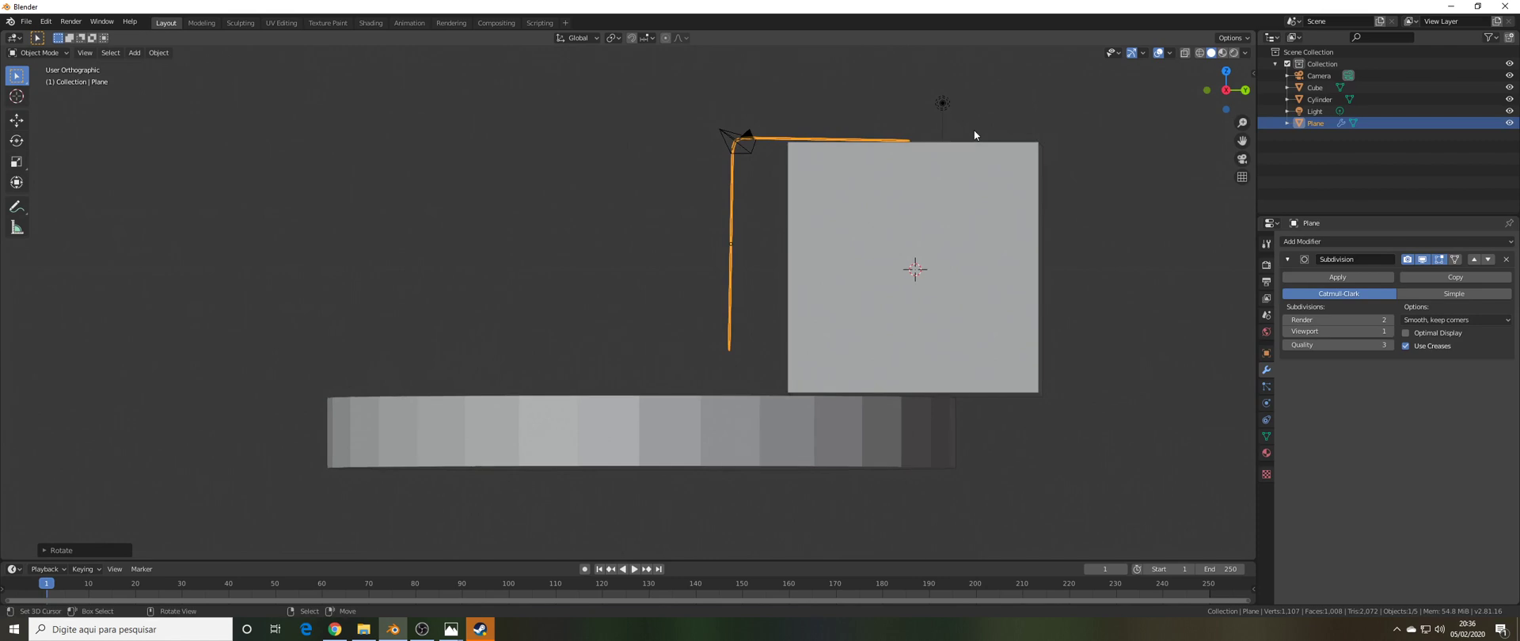
key("g")
key("y")
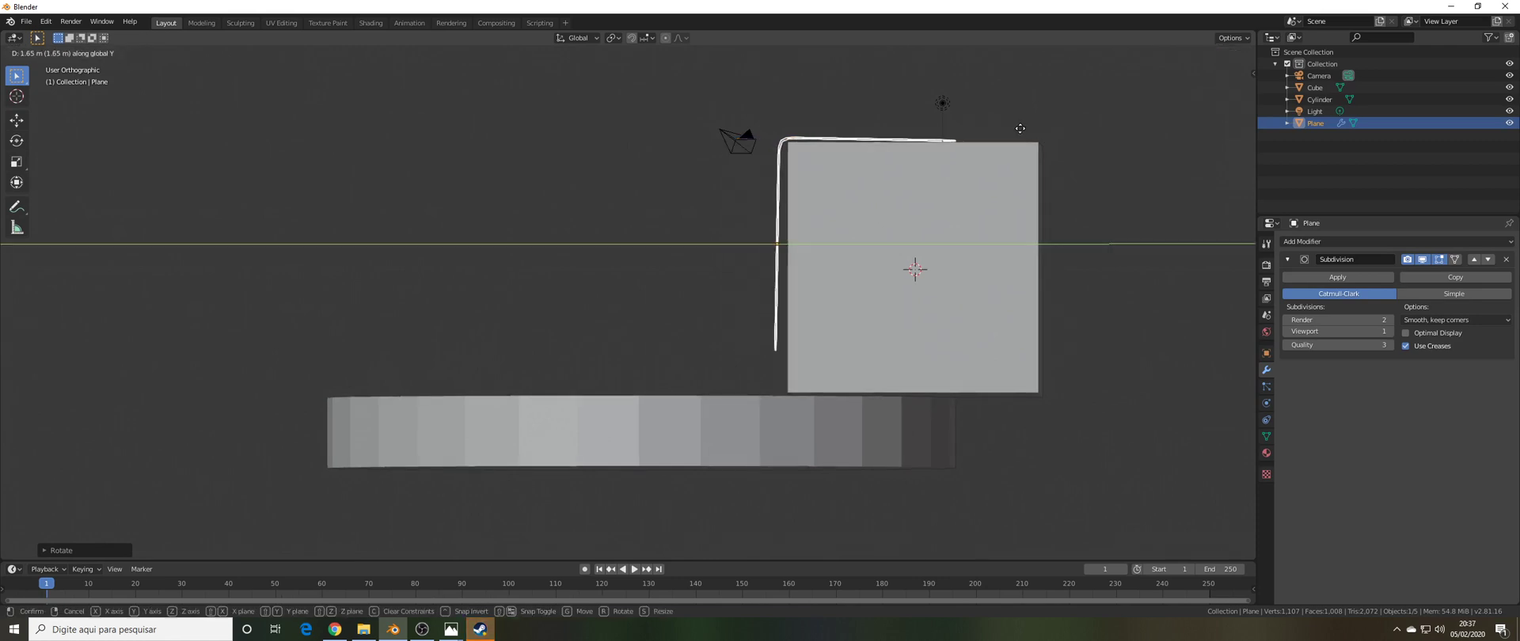
left_click(1024, 129)
- Scale the L-shaped plane along Z so it reaches down to the cylinder, and enlarge it along Y
middle_click_drag(1025, 128, 1087, 230)
key("s")
key("z")
left_click(950, 211)
key("s")
key("Escape")
key("s")
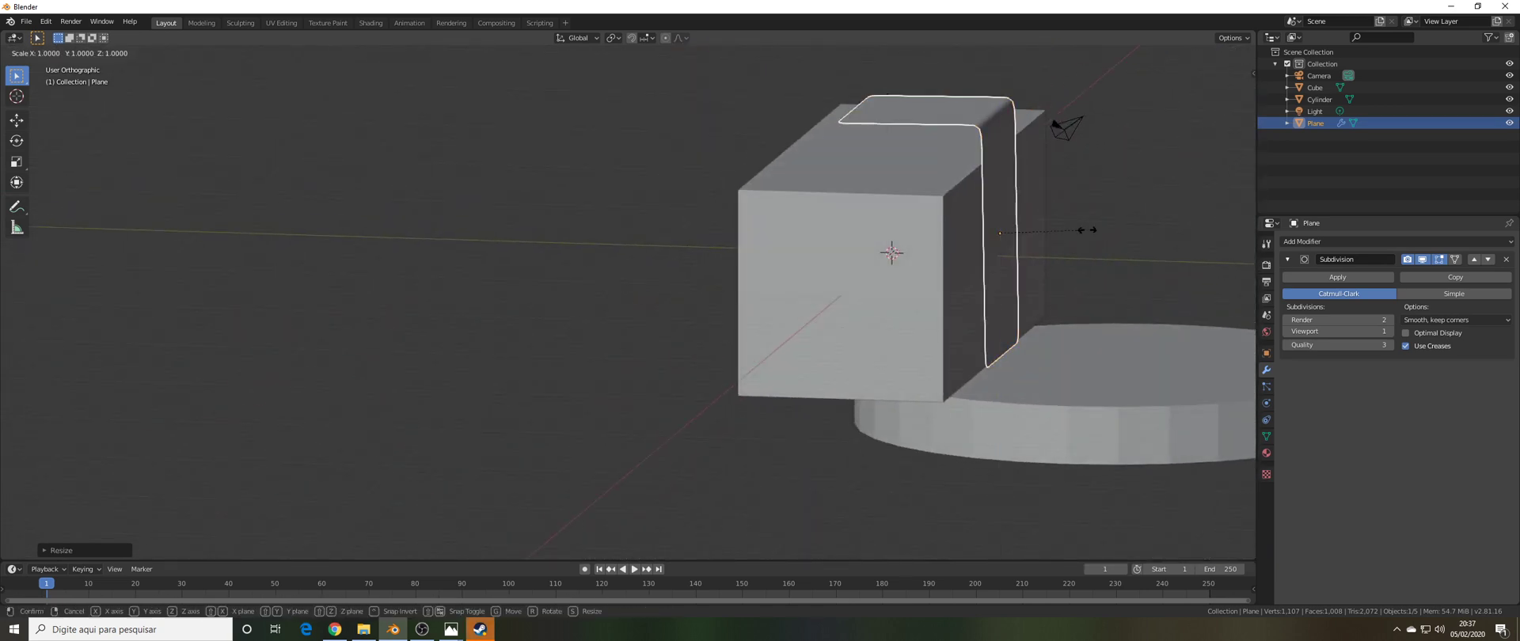
key("y")
left_click(1113, 239)
middle_click_drag(1113, 239, 1124, 234)
key("KP_3")
key("g")
key("y")
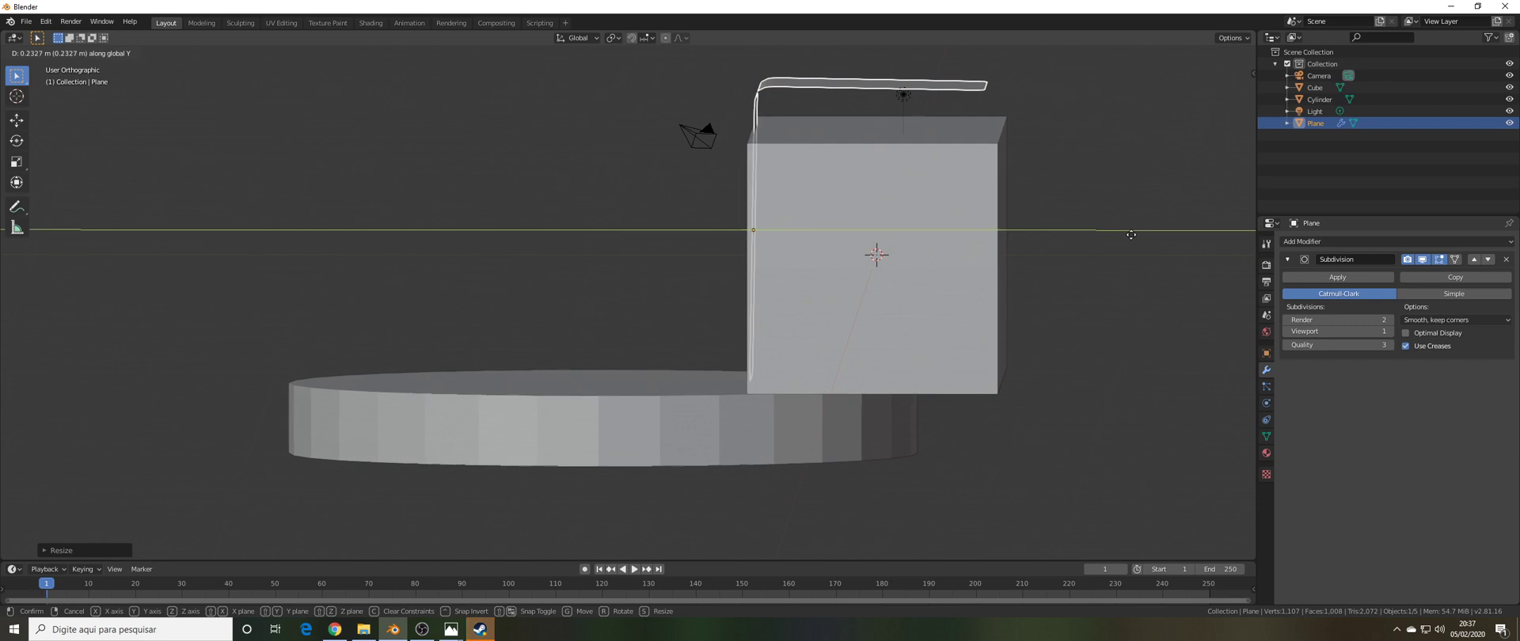
key("Escape")
- Scale the L-shaped plane along the Y axis by a further factor of about 1.07
key("s")
key("y")
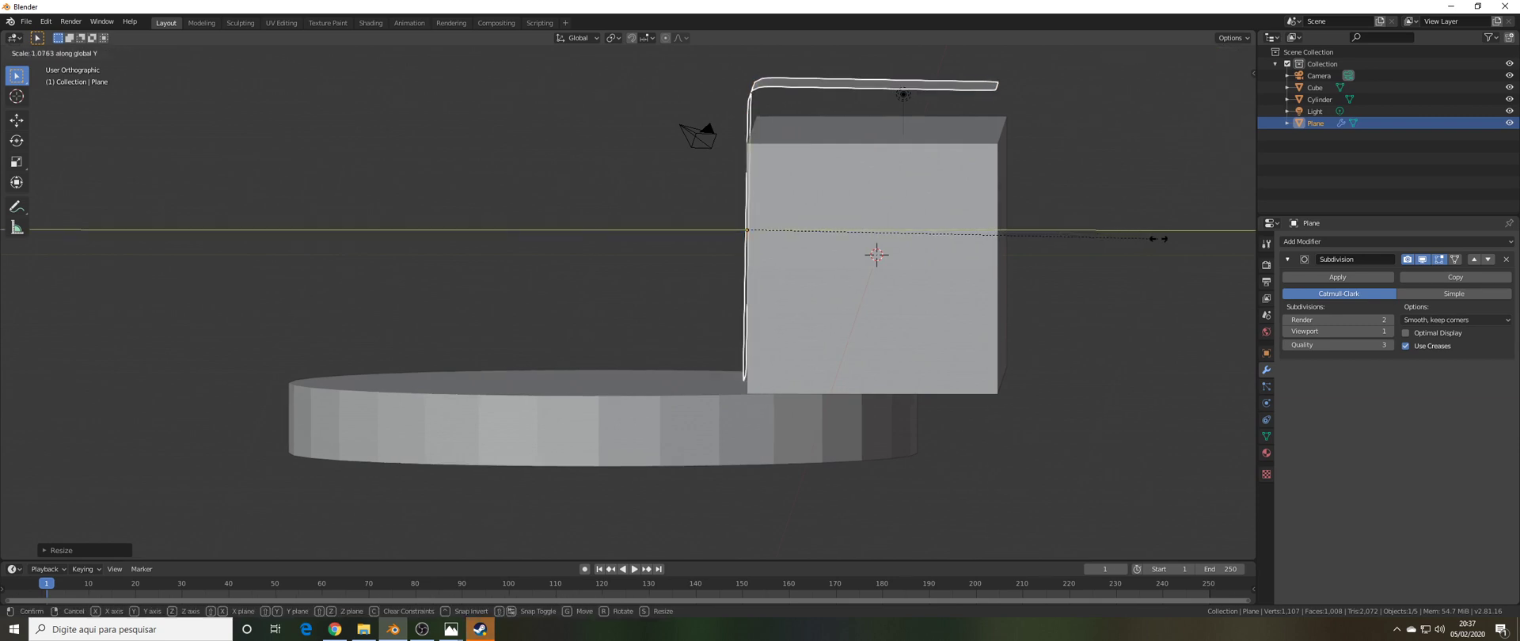
left_click(1157, 239)
- Lower the L-shaped plane along Z onto the block's top and adjust it along Y against the block's front face
middle_click_drag(817, 198, 1052, 217)
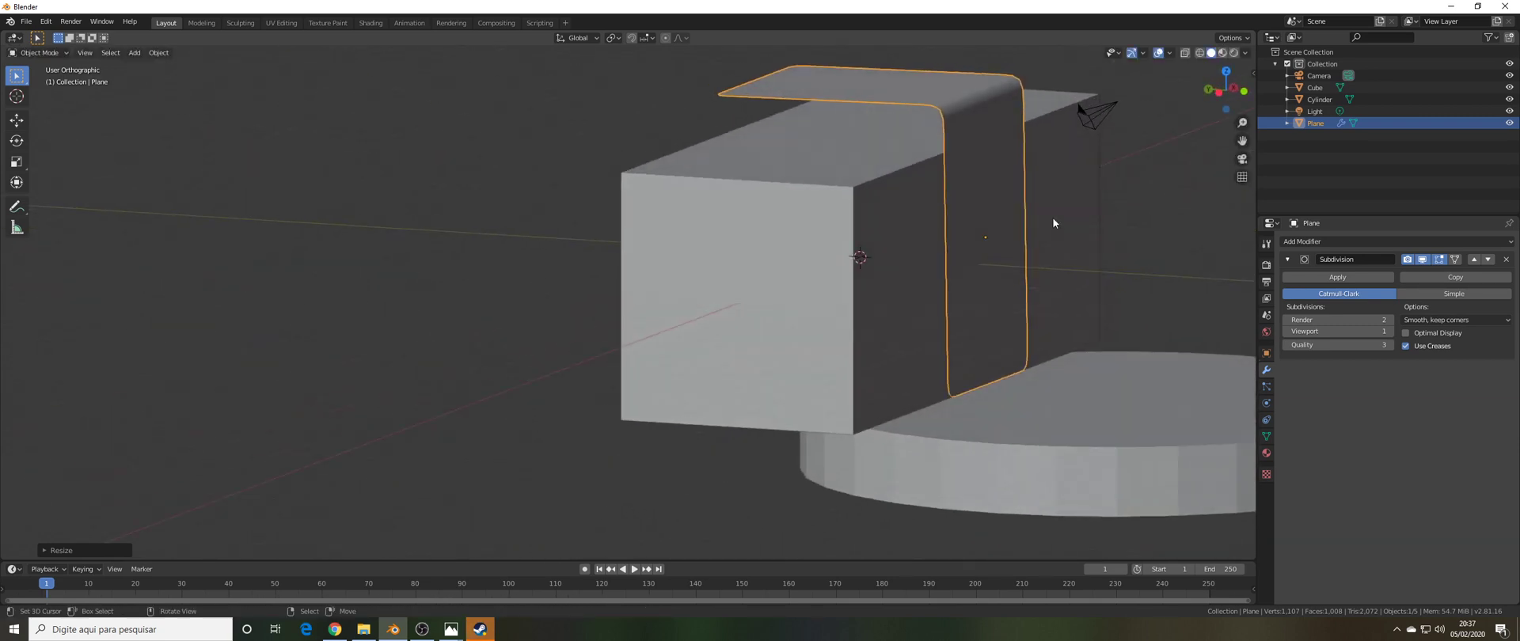
key("g")
key("z")
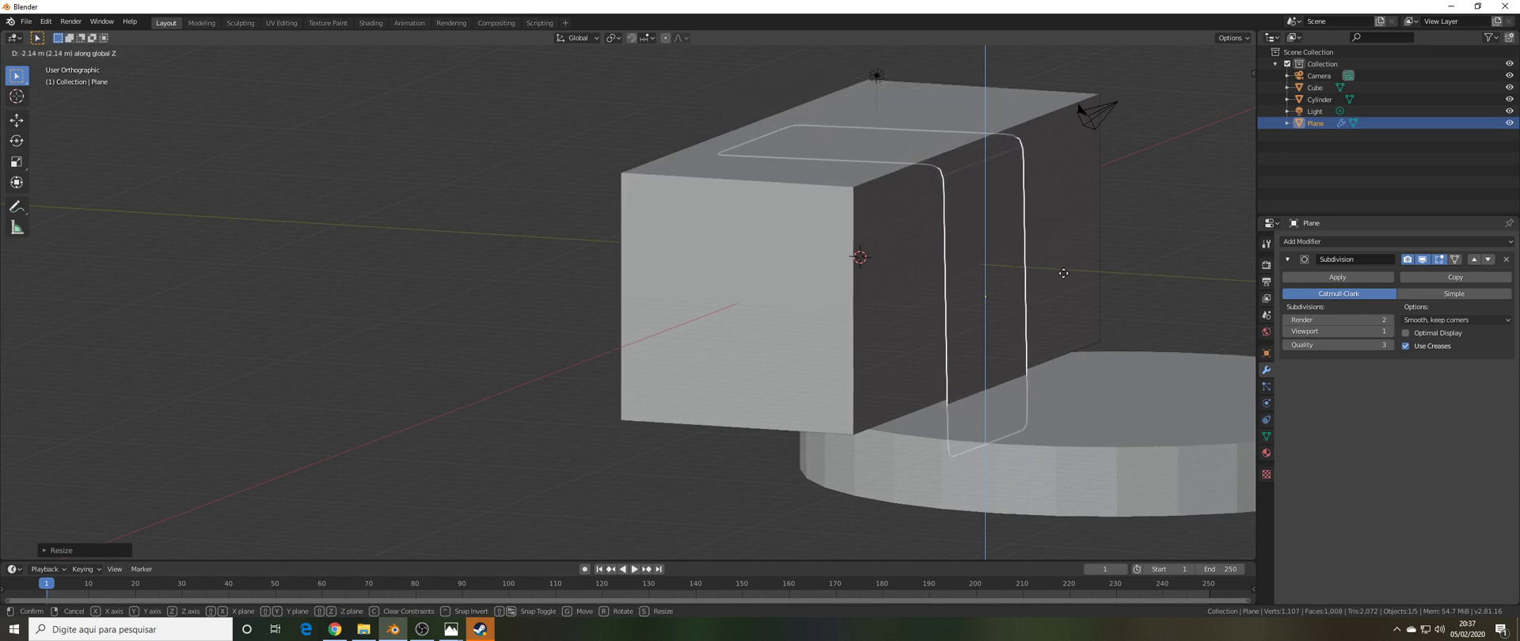
left_click(1047, 254)
middle_click_drag(1047, 253, 1004, 198)
key("g")
key("y")
left_click(852, 240)
- In the front view, select the block and the L-shaped plane and lower them together slightly along Z toward the cylinder
key("KP_1")
scroll(956, 211, "down", 2)
left_click(1019, 215)
left_click(937, 224, "shift")
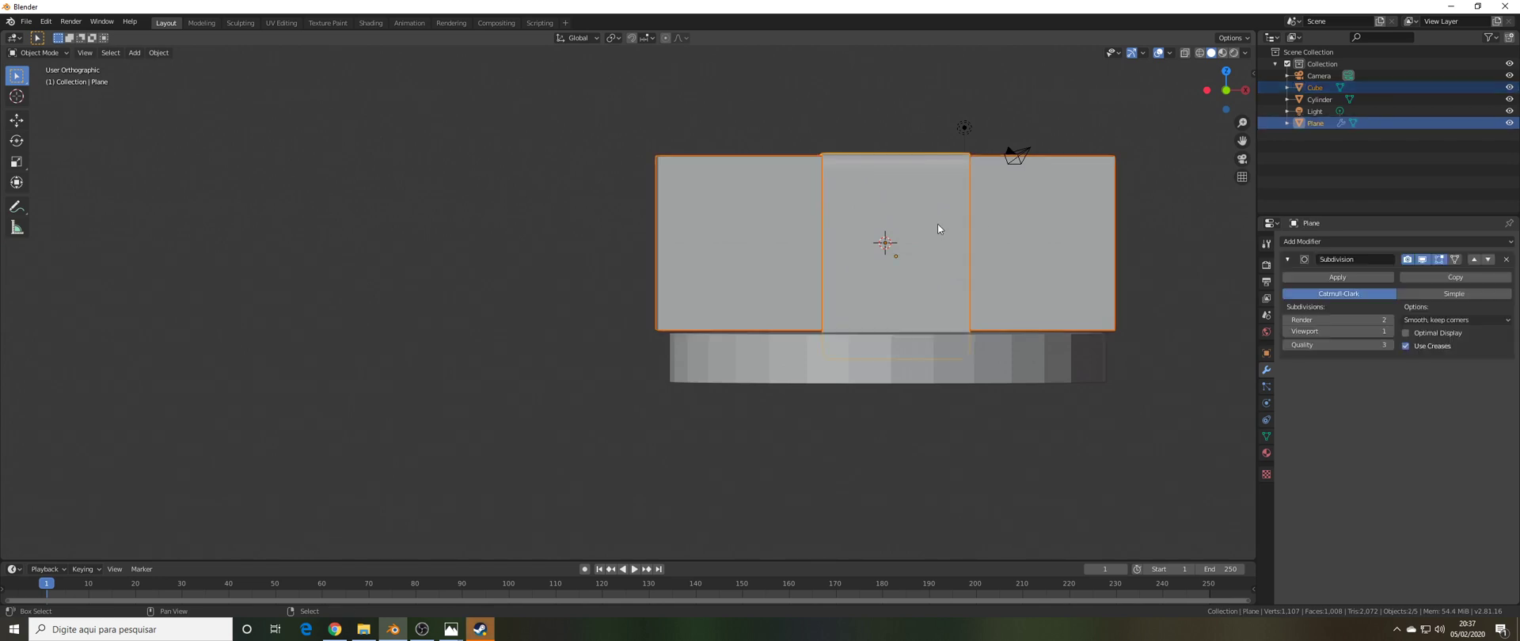
key("g")
key("z")
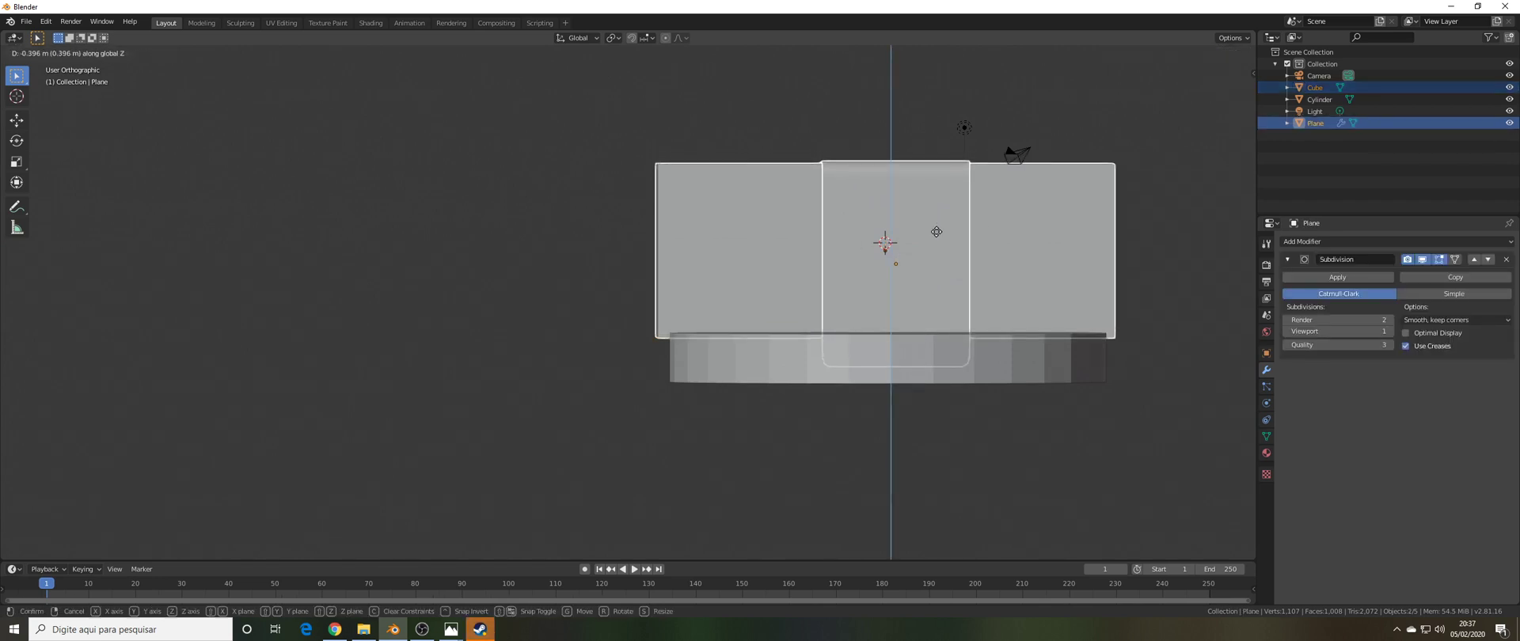
left_click(937, 227)
- Narrow the L-shaped plane along the X axis to about two thirds of its width
middle_click_drag(876, 126, 877, 172)
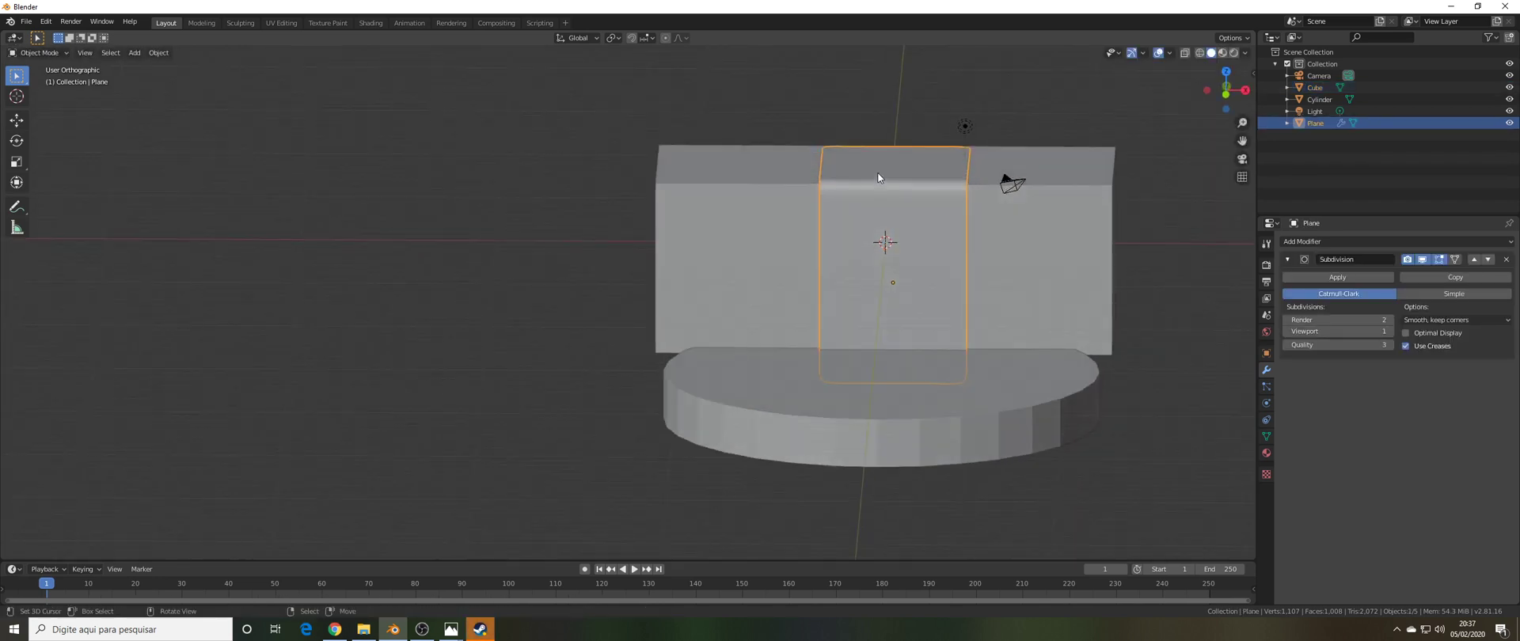
key("s")
key("x")
left_click(1037, 217)
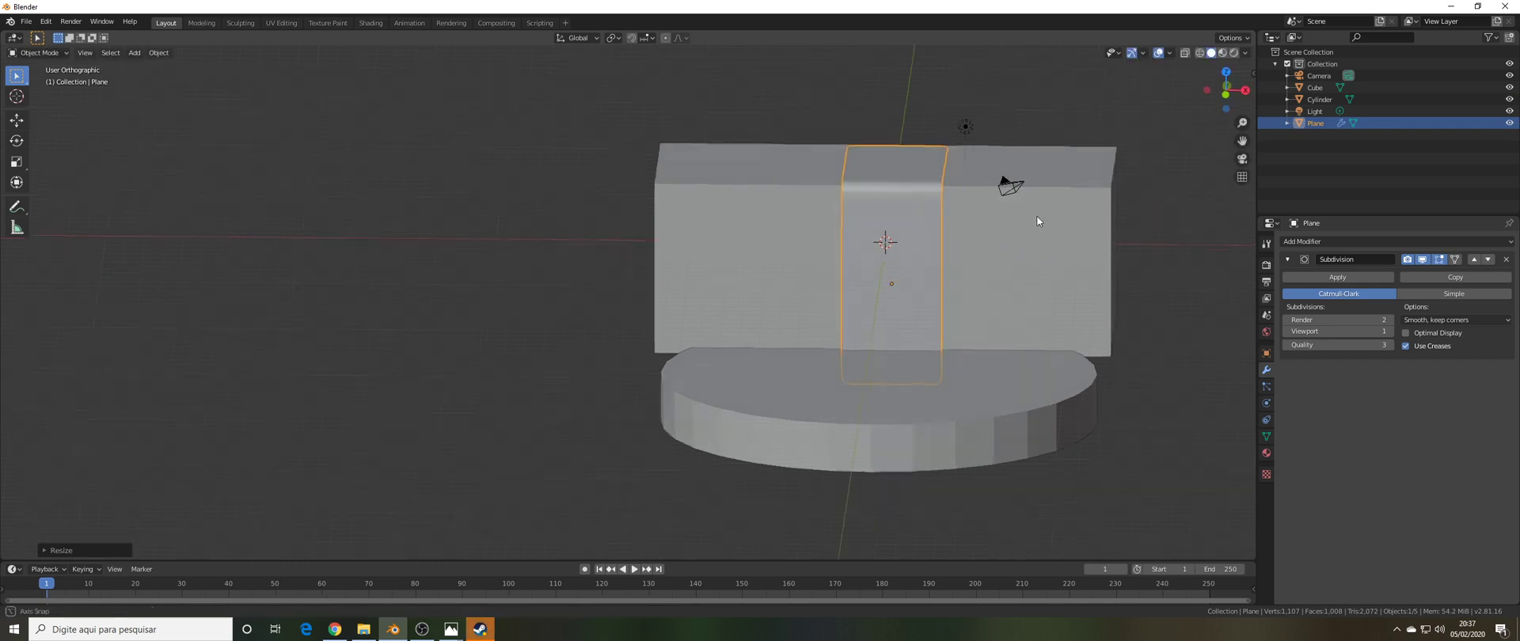
- Switch the viewport to material preview shading and view the waterfall against the block and pond
middle_click_drag(1037, 215, 950, 233)
left_click(1222, 53)
mouse_move(910, 142)
middle_mouse_down()
mouse_move(909, 189)
mouse_move(965, 178)
mouse_move(843, 178)
mouse_move(986, 183)
mouse_move(916, 175)
mouse_move(896, 150)
middle_mouse_up()
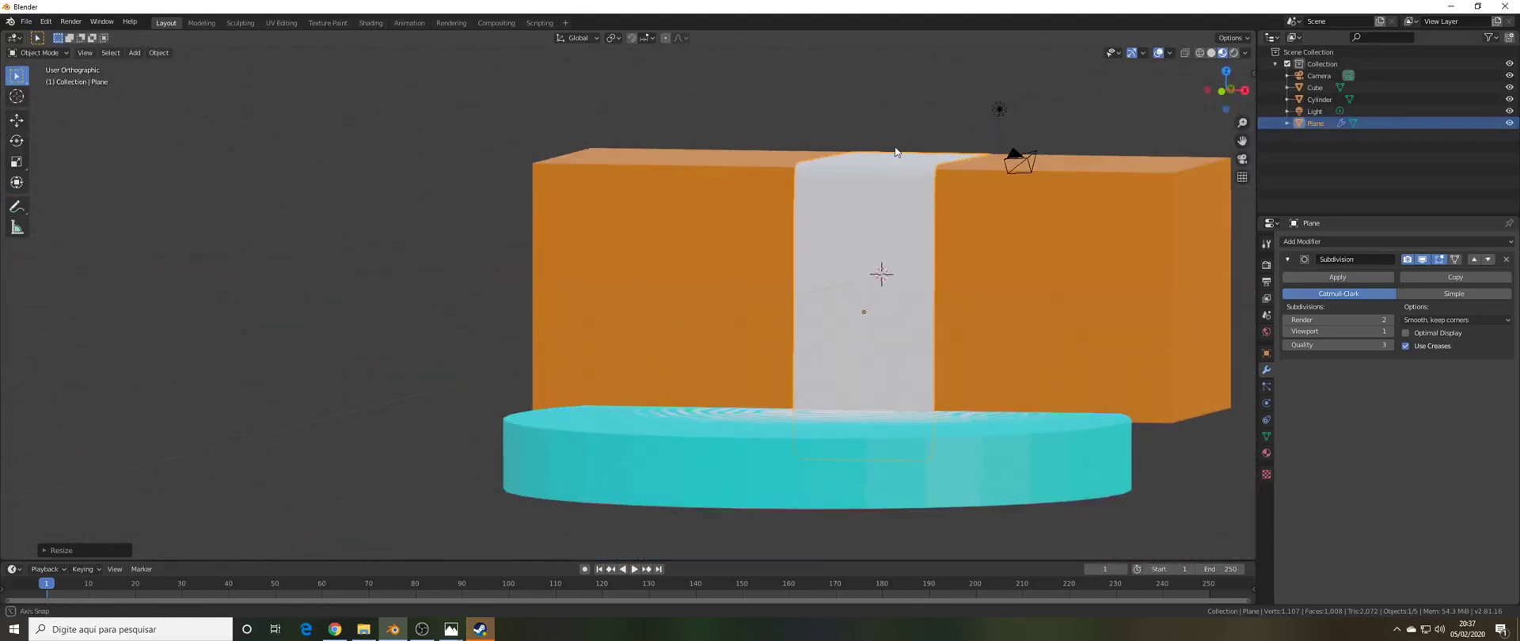
scroll(814, 179, "down", 5)
scroll(814, 179, "up", 1)
middle_click_drag(814, 180, 867, 249)
scroll(856, 242, "up", 2)
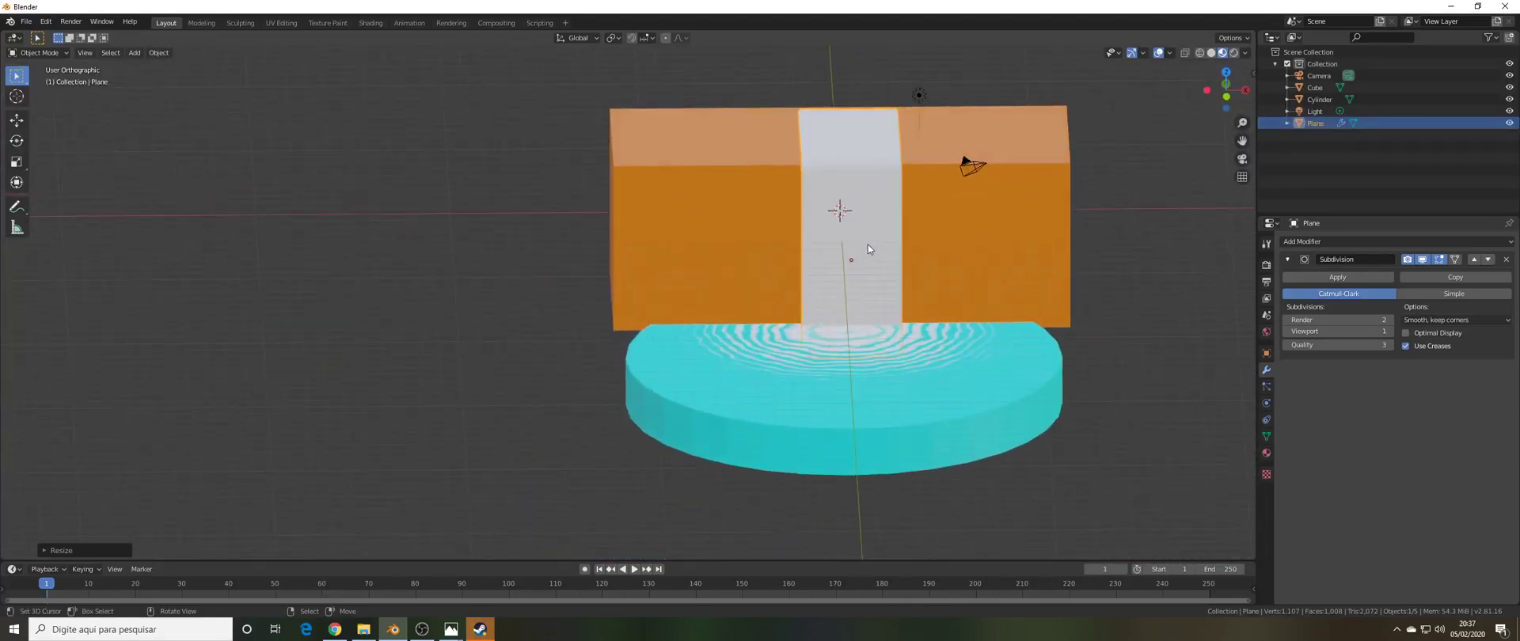
- In the Shading workspace, create a new material named Waterfall for the L-shaped plane
left_click(375, 27)
scroll(752, 214, "down", 3)
middle_click_drag(806, 220, 940, 204)
scroll(825, 152, "up", 3)
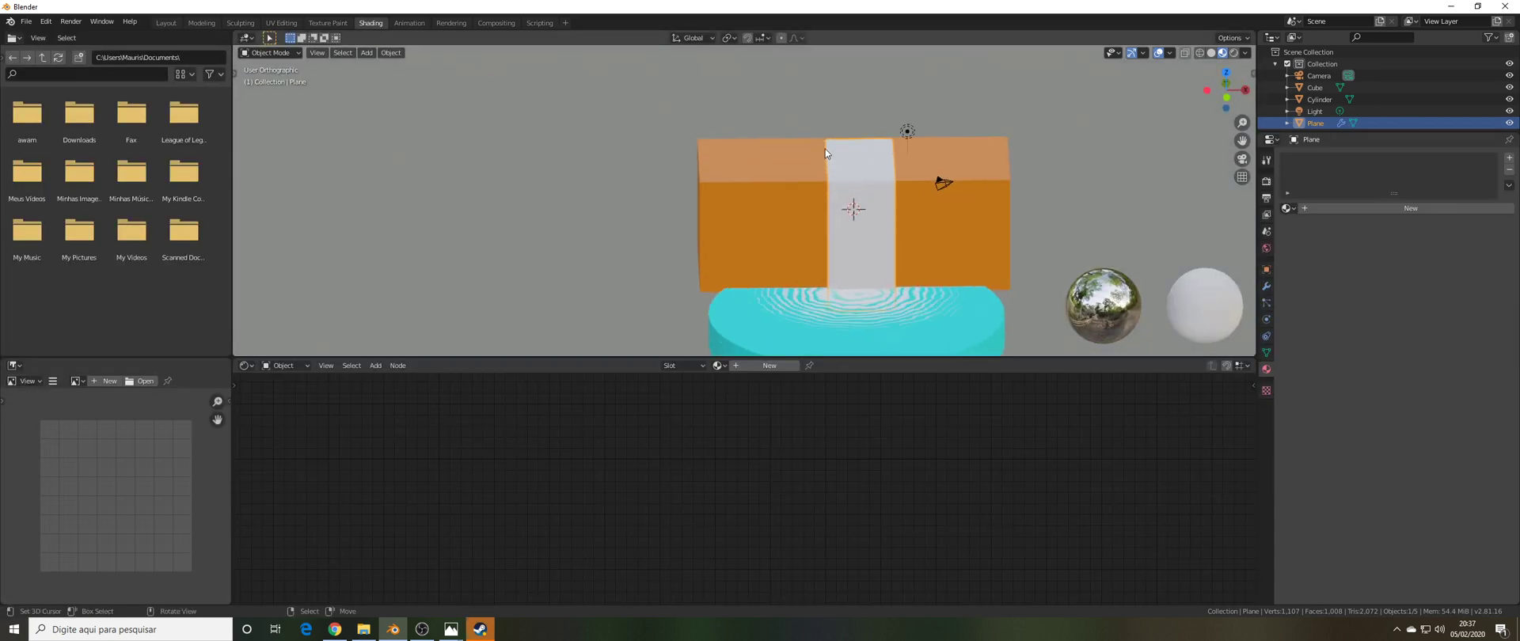
scroll(825, 148, "up", 3)
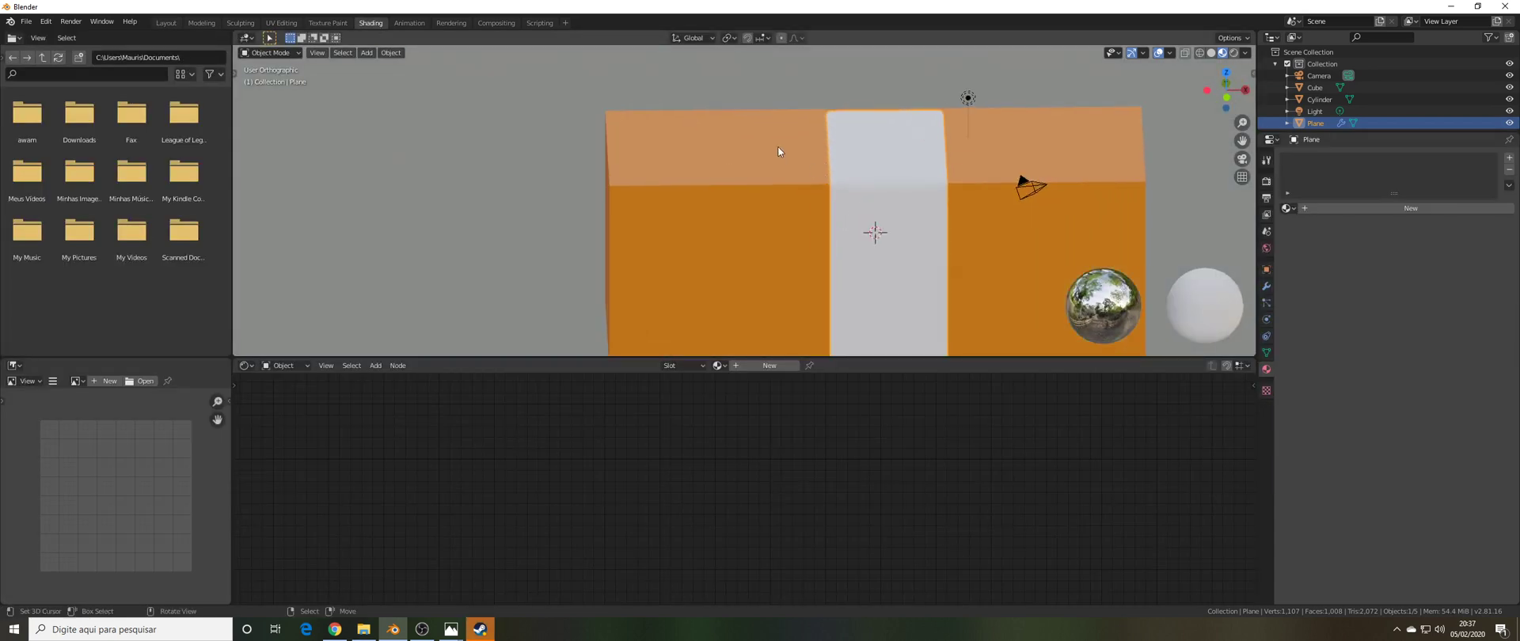
left_click(769, 365)
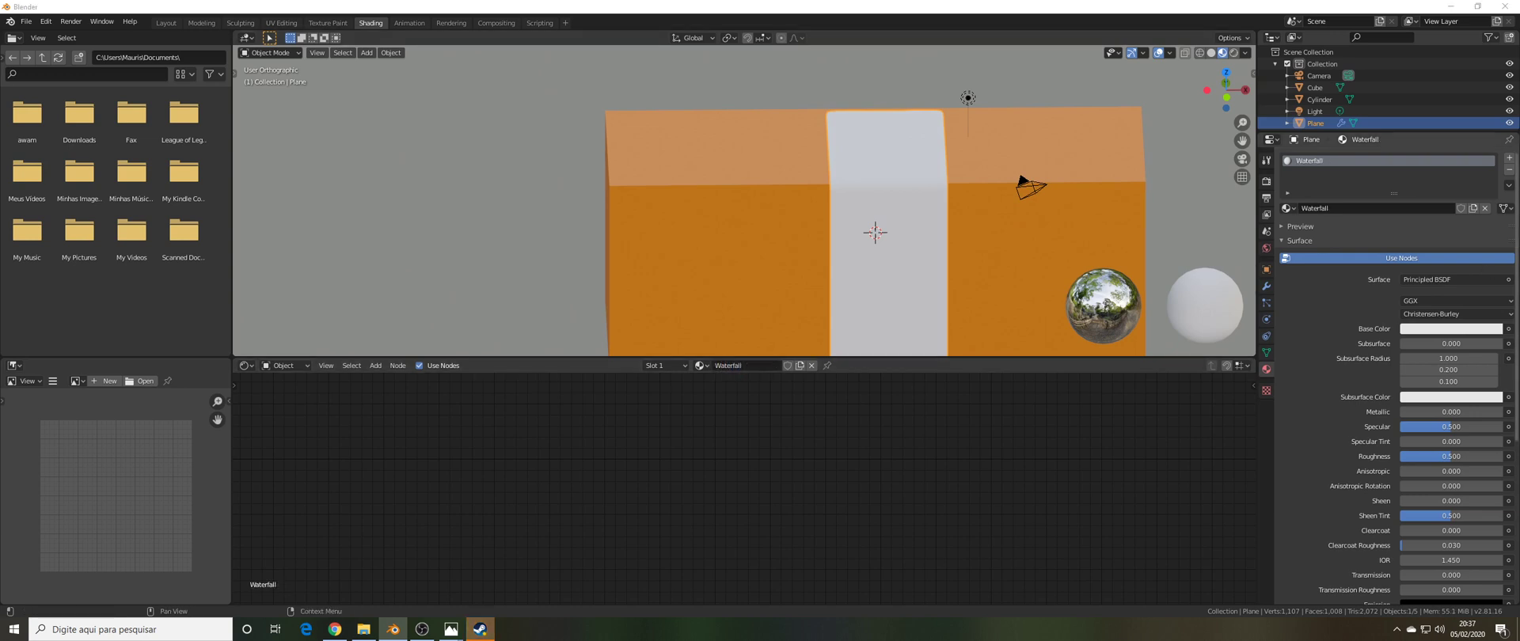
- Add a Texture Coordinate node to the Waterfall material, well before the Principled BSDF node
scroll(853, 442, "down", 10)
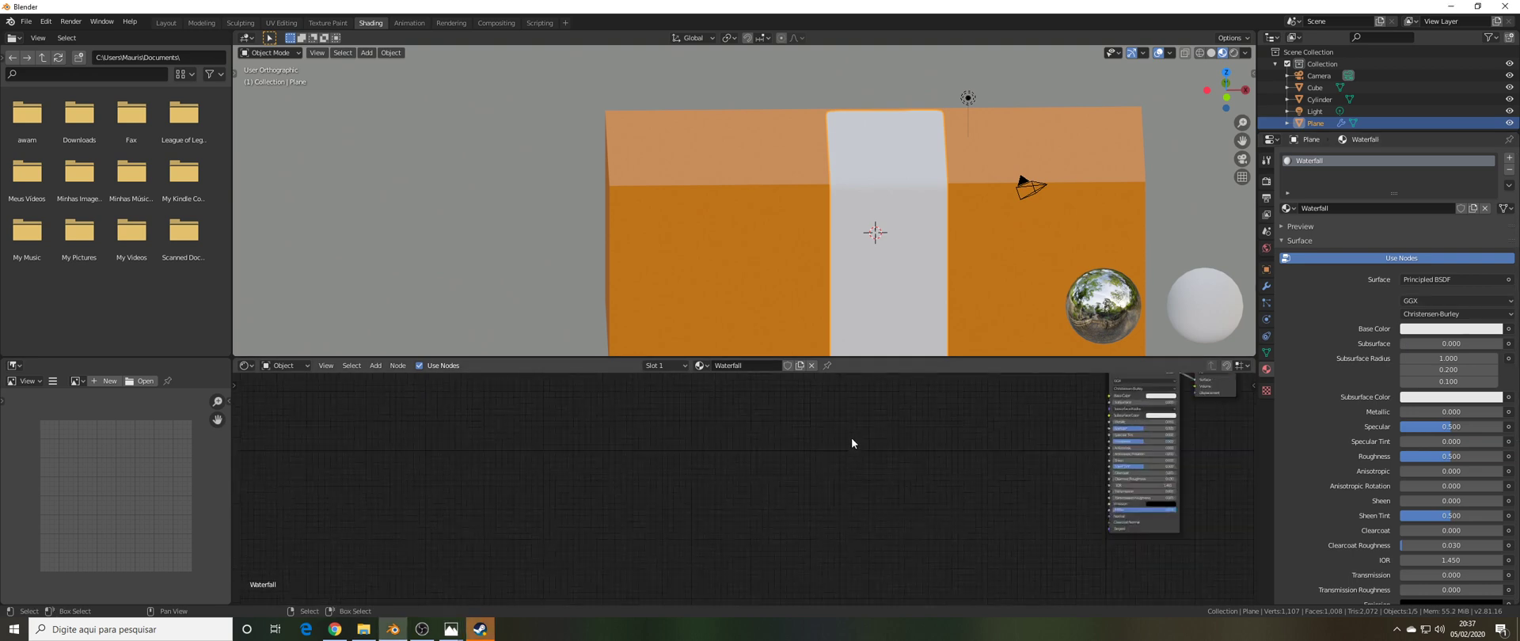
scroll(853, 441, "up", 3)
middle_click_drag(853, 441, 577, 449)
middle_click_drag(765, 445, 710, 501)
scroll(610, 453, "up", 4)
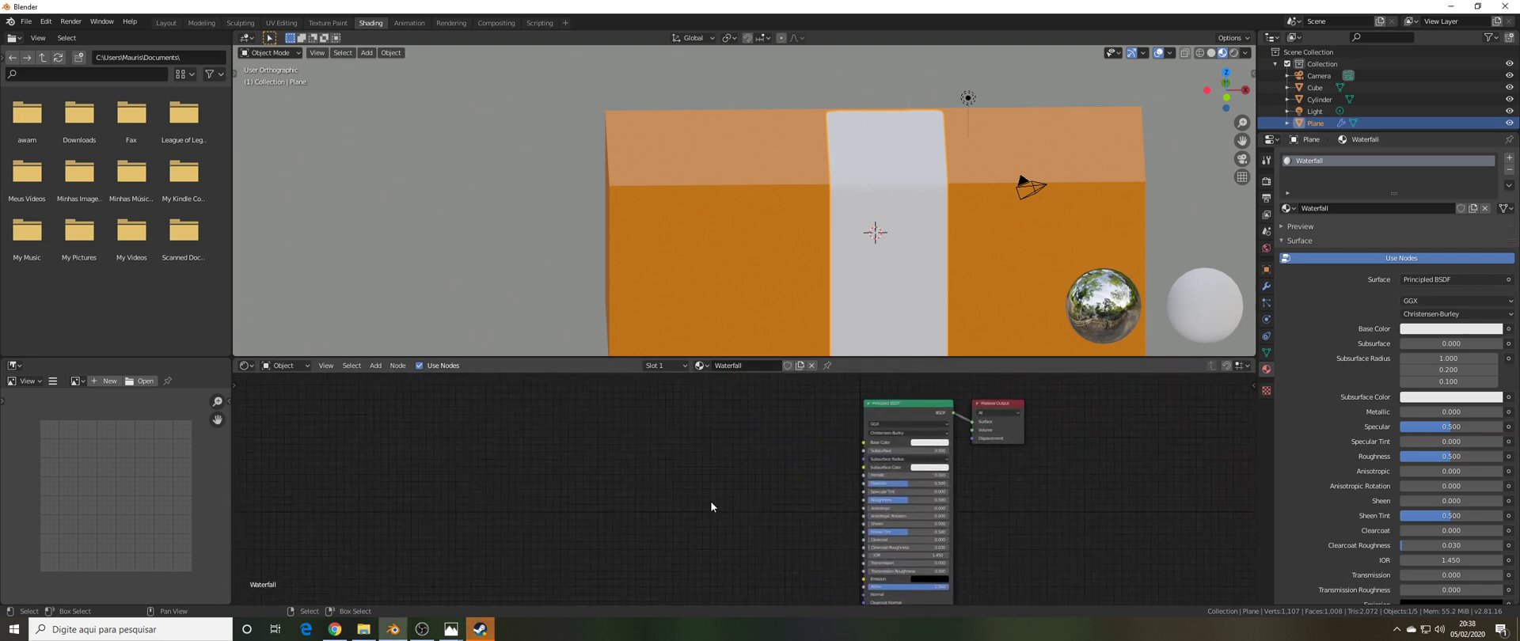
key("shift+a")
left_click(496, 456)
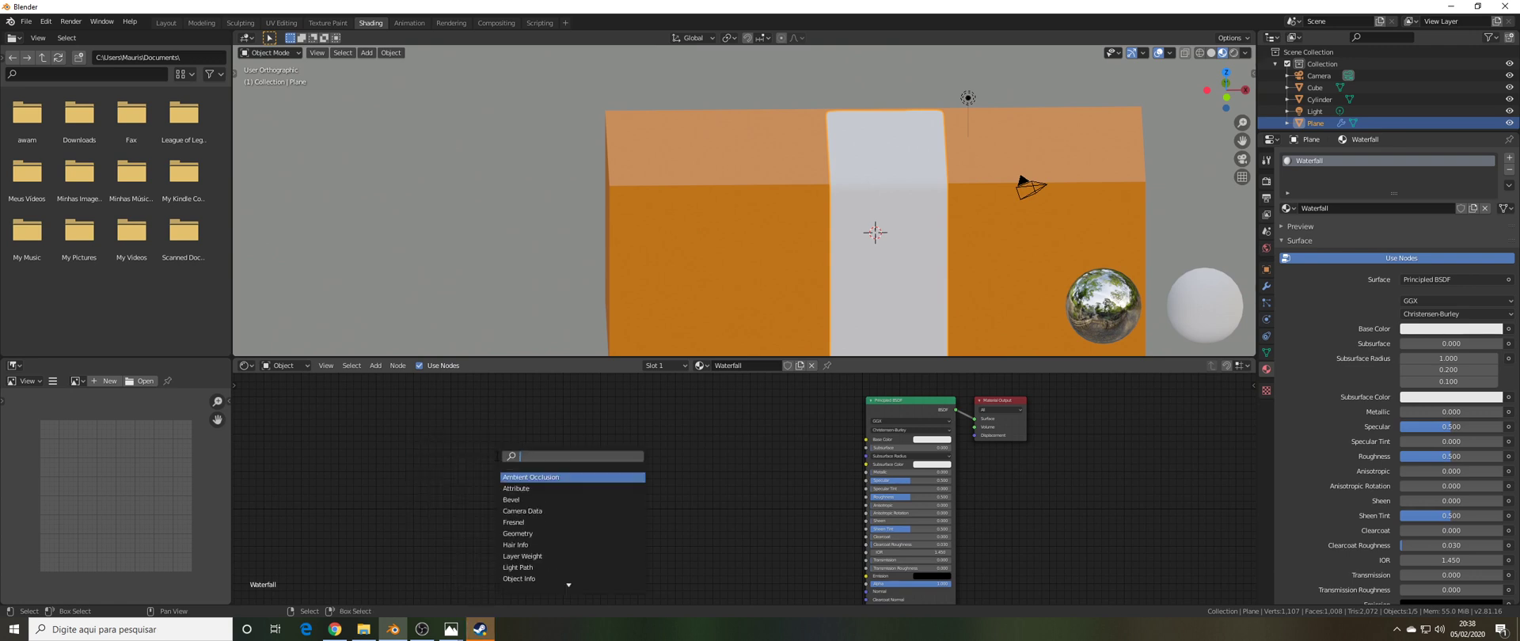
type("text")
key("Return")
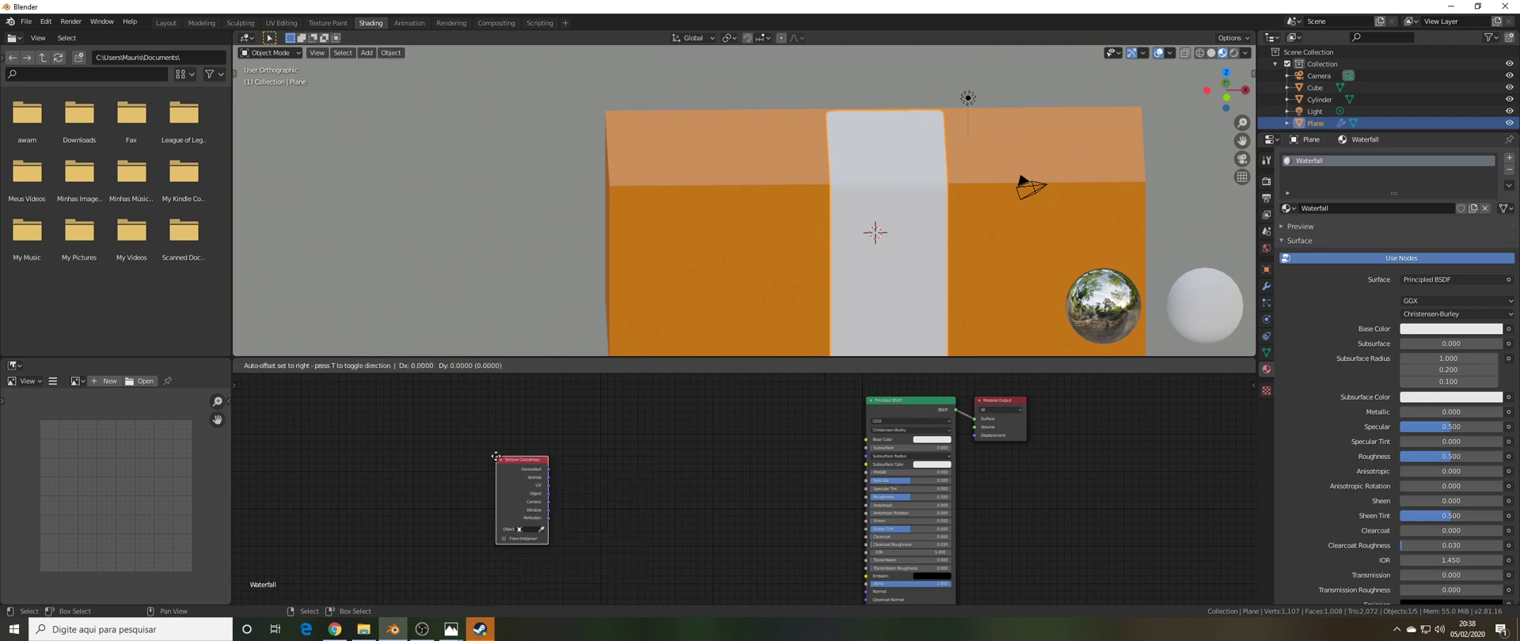
left_click(421, 447)
- Add a Mapping node beside the Texture Coordinate node and connect the Object output to its Vector input
key("shift+a")
left_click(522, 443)
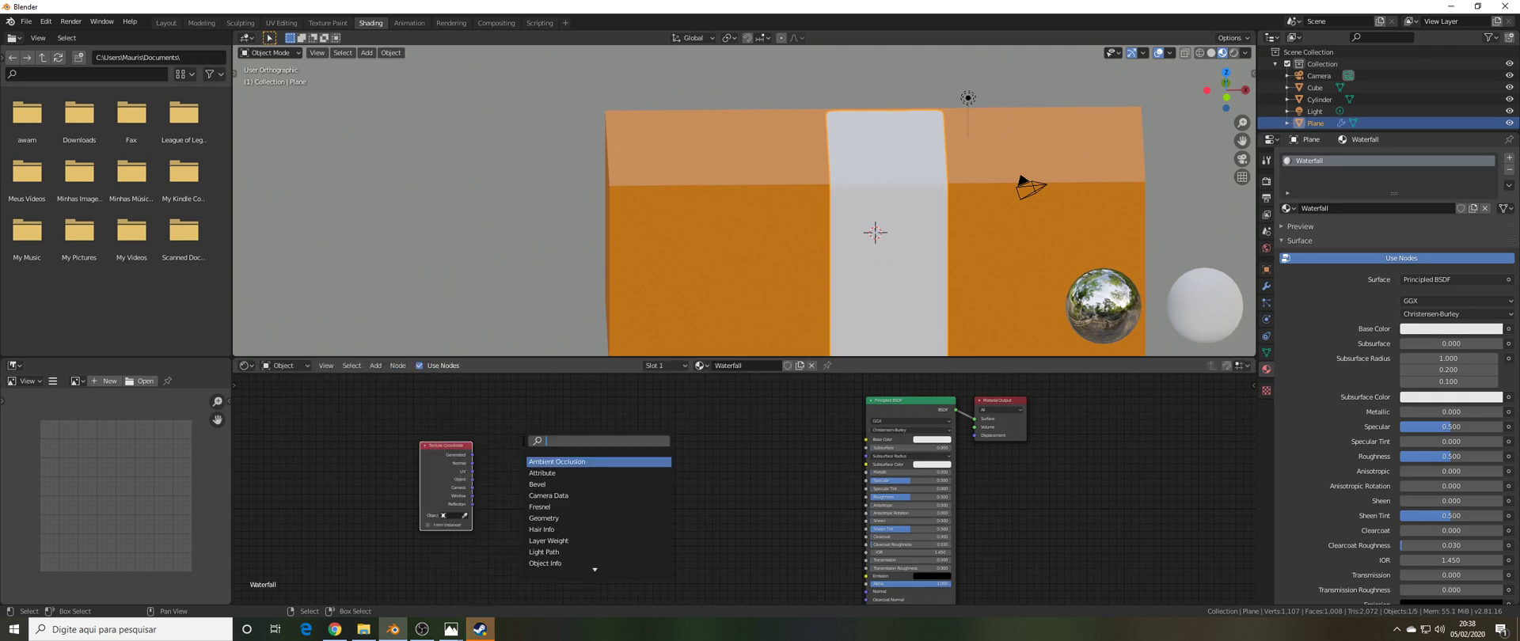
type("mappi")
key("Return")
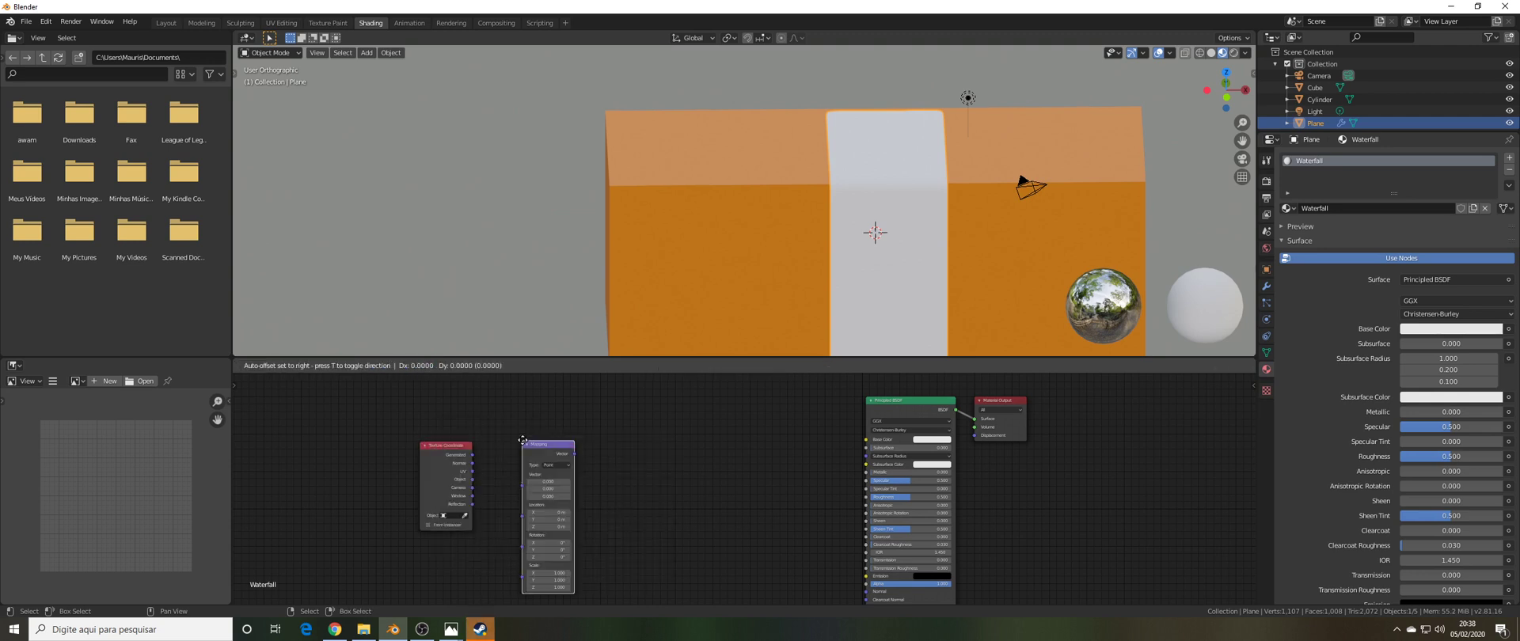
left_click(522, 421)
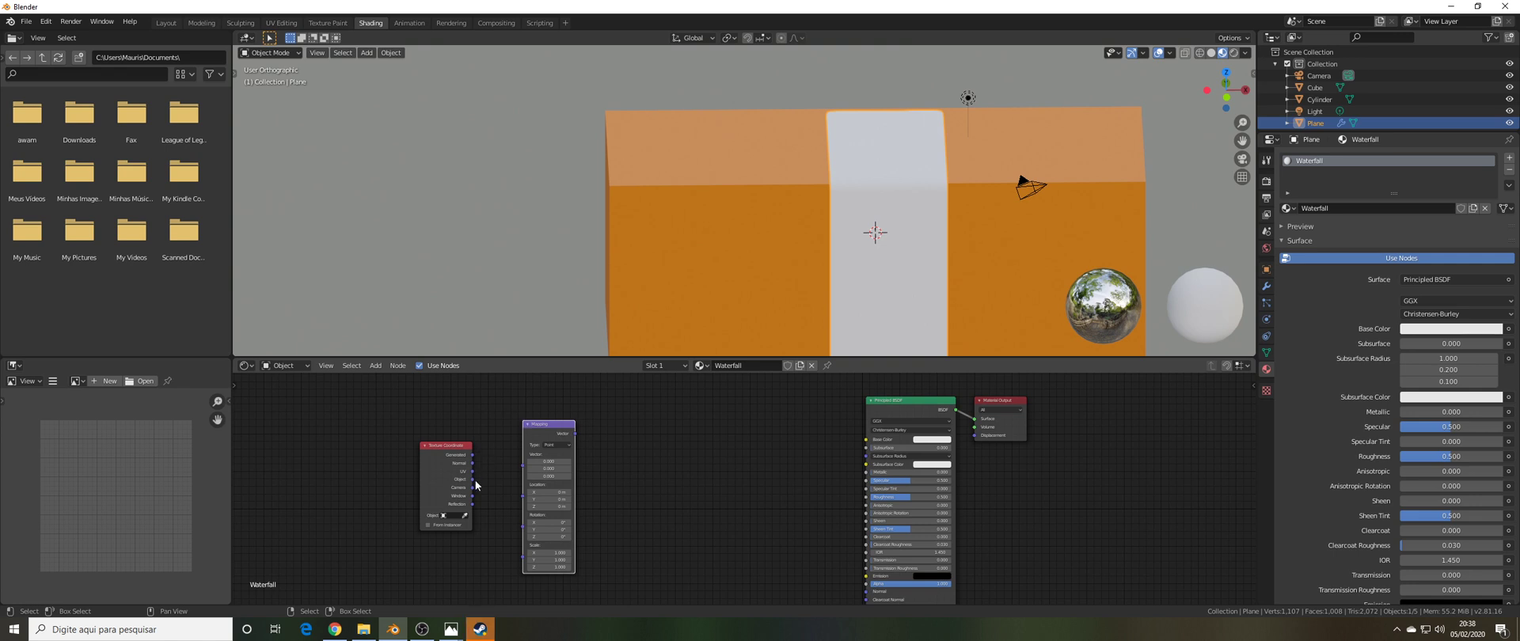
left_click_drag(472, 481, 523, 465)
- Move the Texture Coordinate and Mapping nodes farther from the Principled BSDF to make room for more nodes
scroll(603, 477, "up", 2)
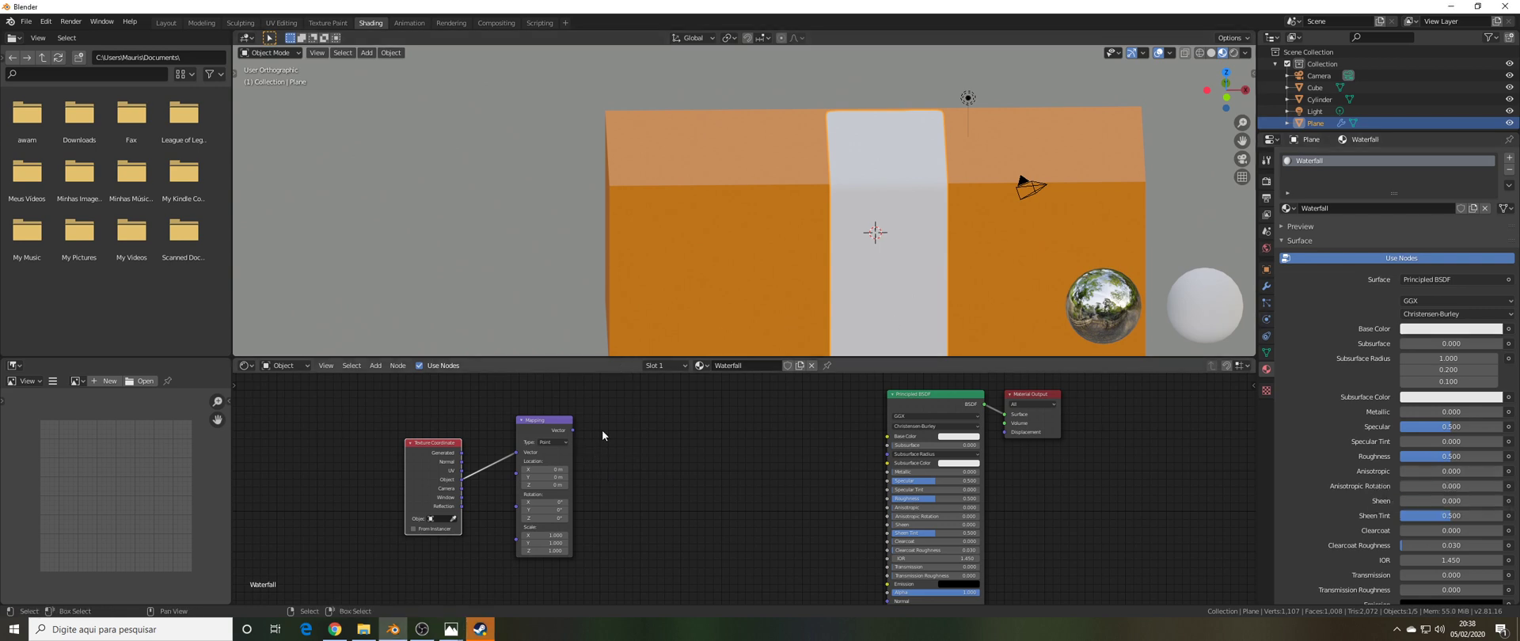
scroll(601, 431, "down", 1)
left_click_drag(475, 441, 354, 433)
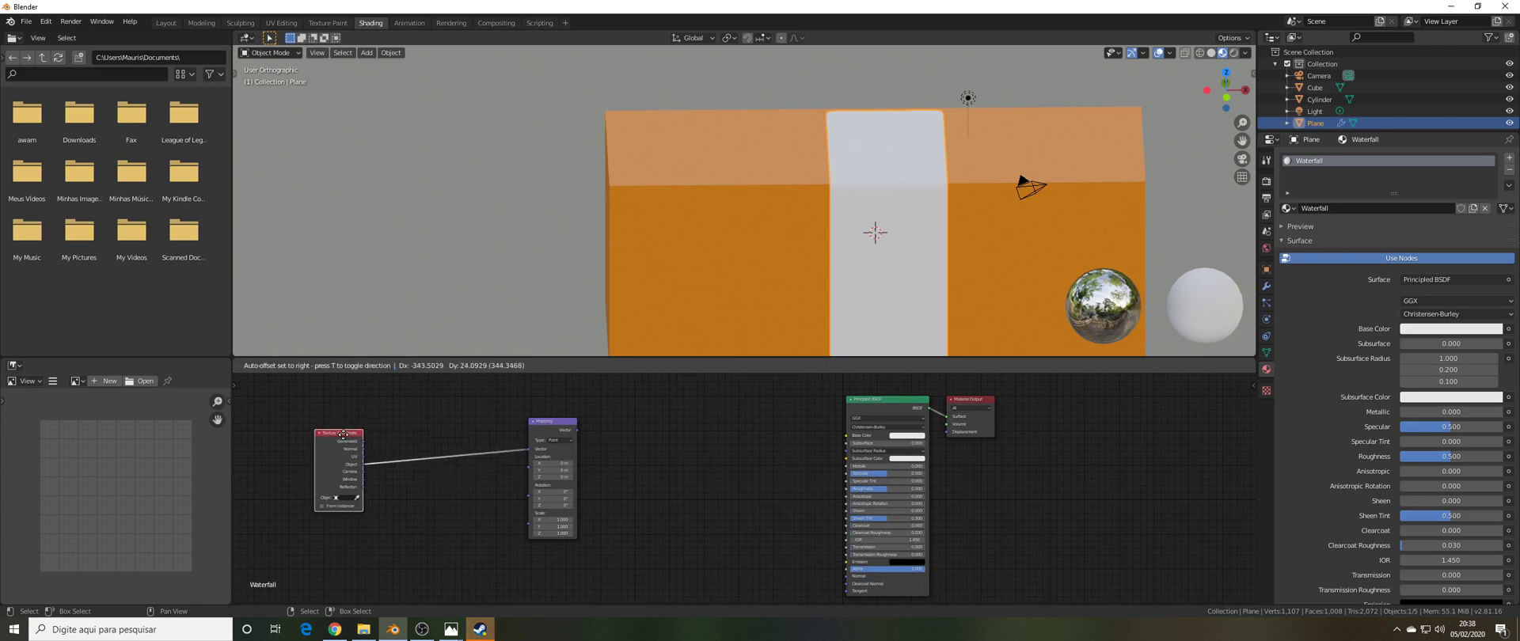
left_click_drag(564, 433, 423, 419)
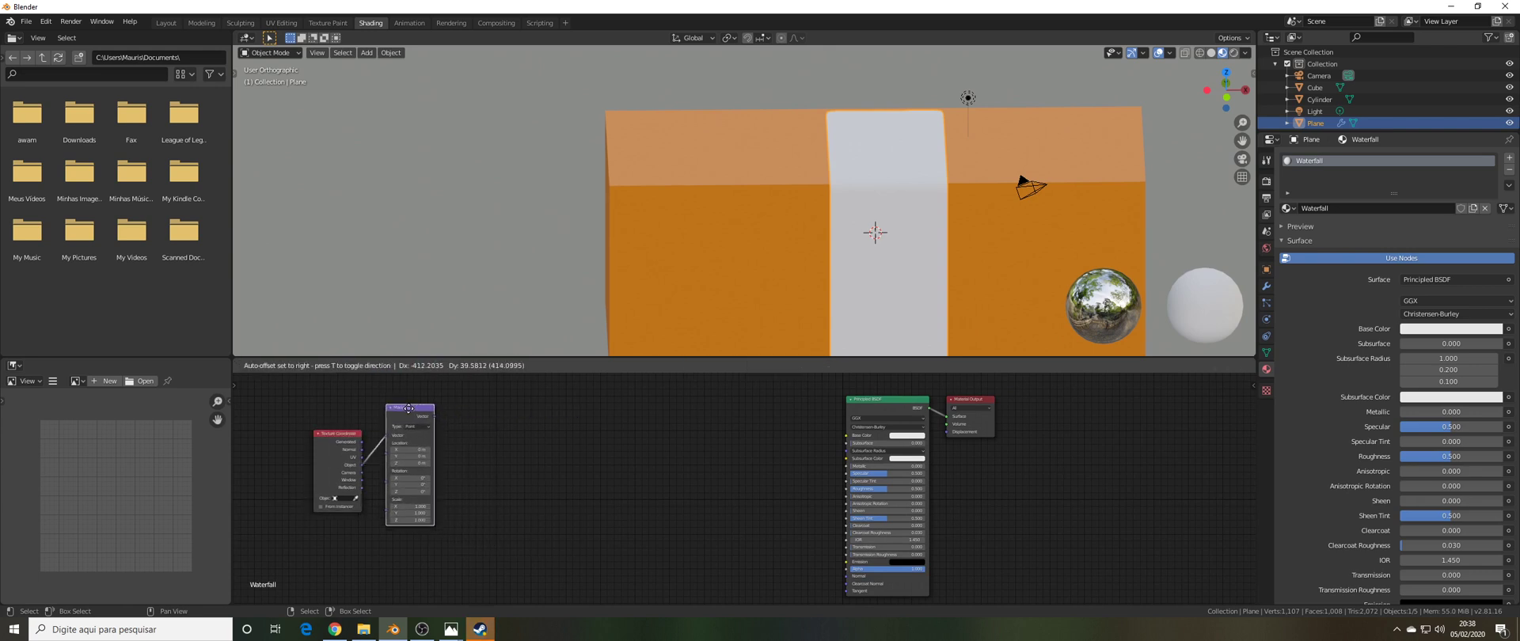
- Add a Noise Texture node to the Waterfall material, leaving a gap between it and the Mapping node
key("shift+a")
left_click(495, 418)
type("n")
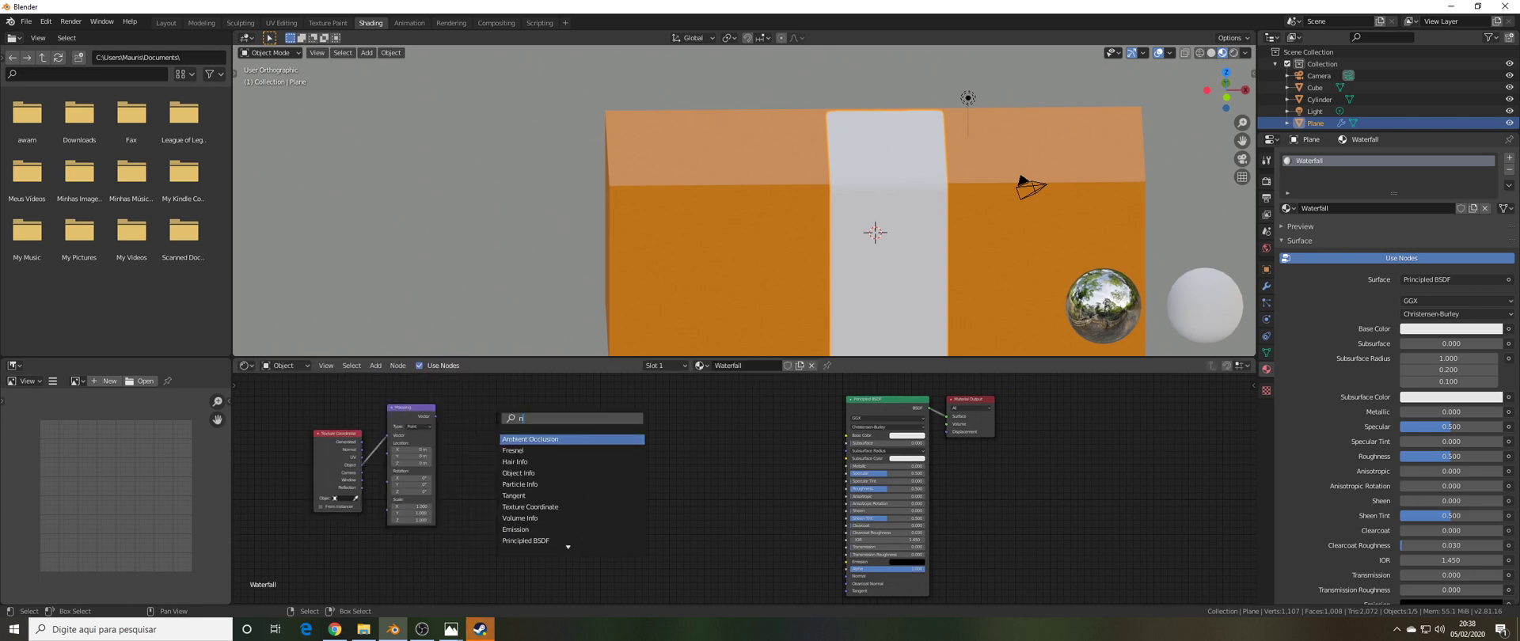
type("oise")
key("Return")
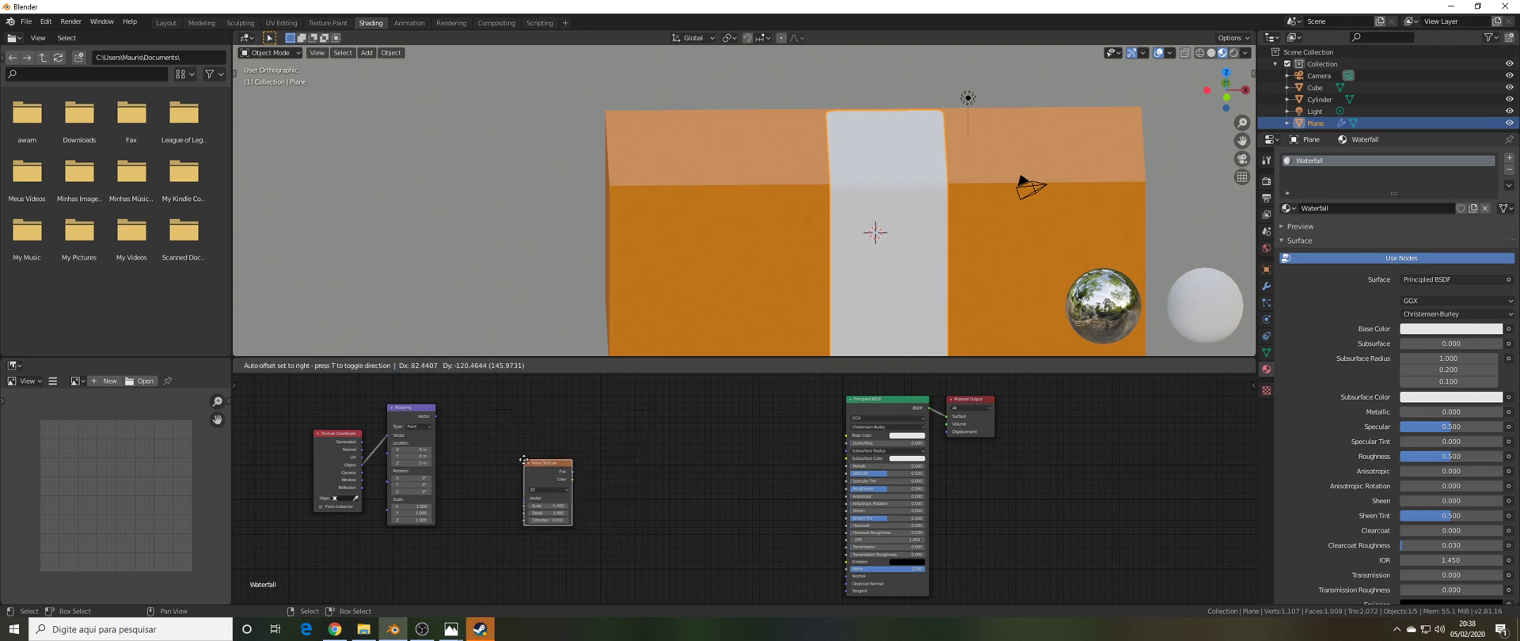
left_click(519, 452)
scroll(475, 435, "up", 1)
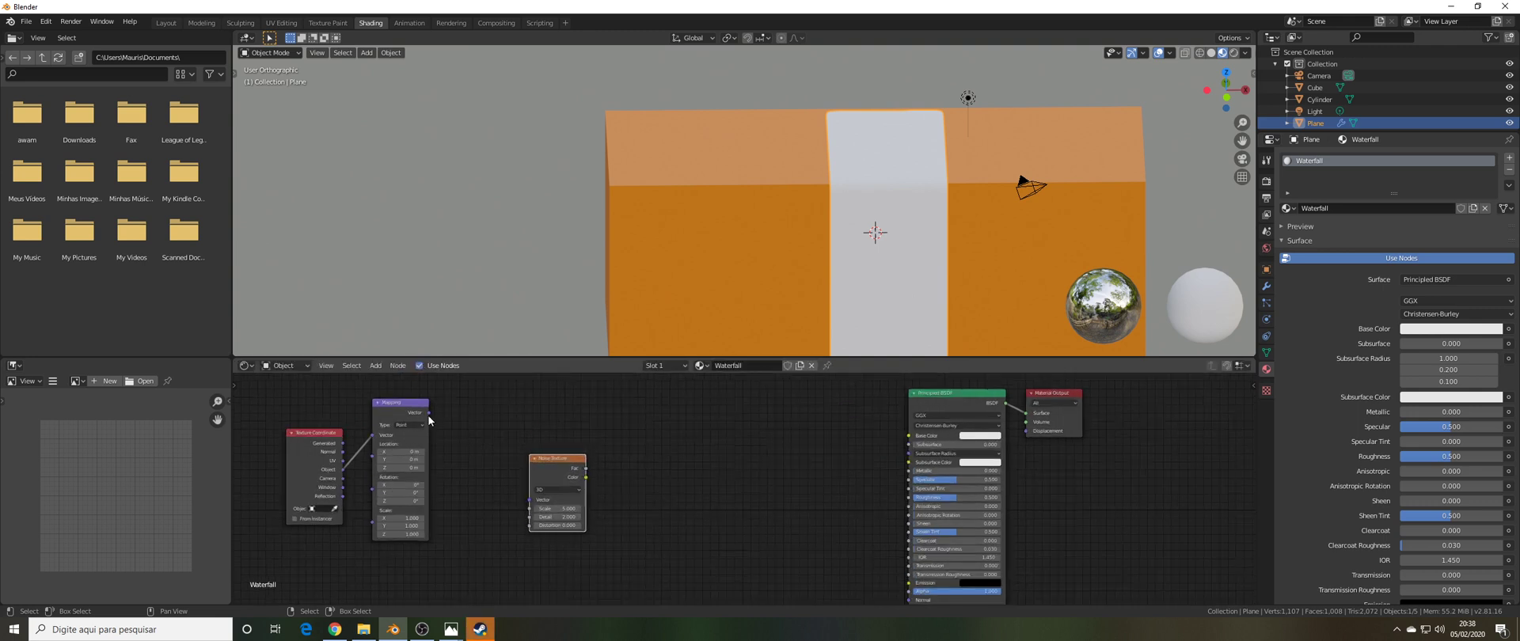
left_click_drag(563, 478, 603, 466)
- Add a Separate XYZ node between the Mapping and Noise Texture nodes and place it near the Mapping node's height
key("shift+a")
left_click(490, 448)
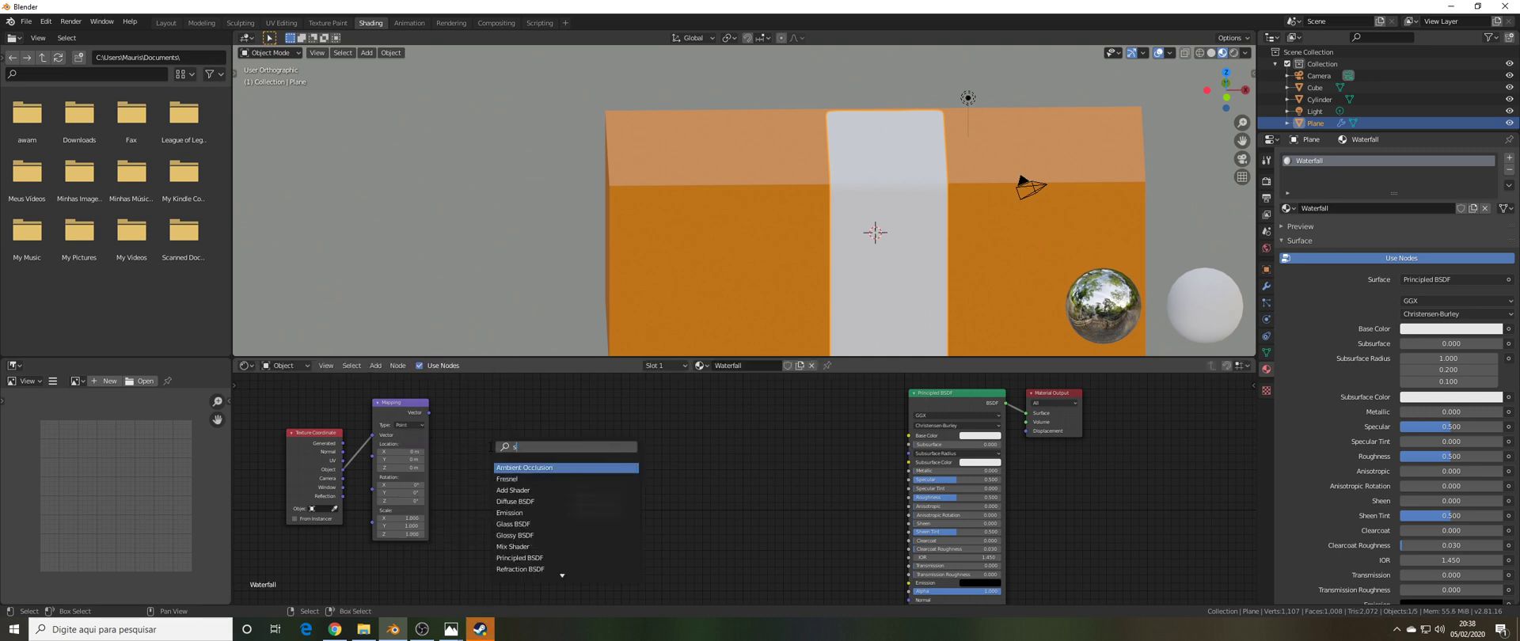
type("sep")
key("Down")
key("Down")
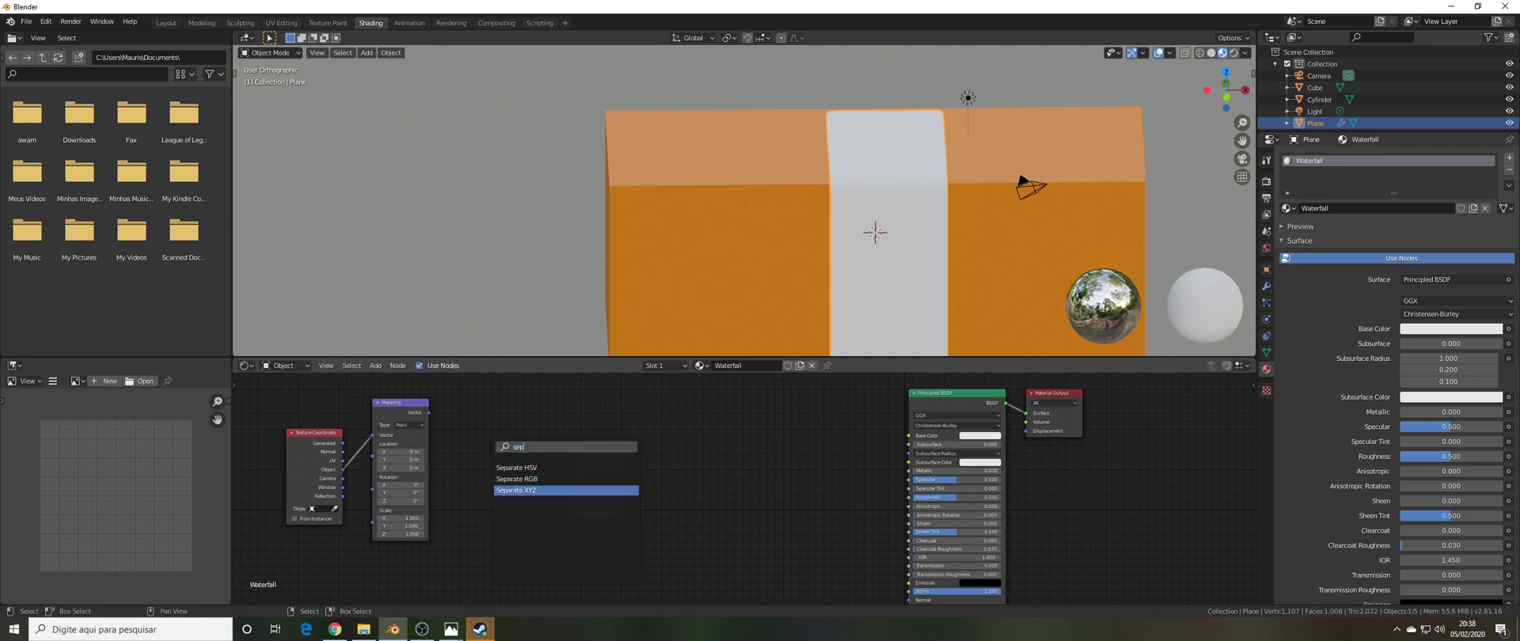
key("Return")
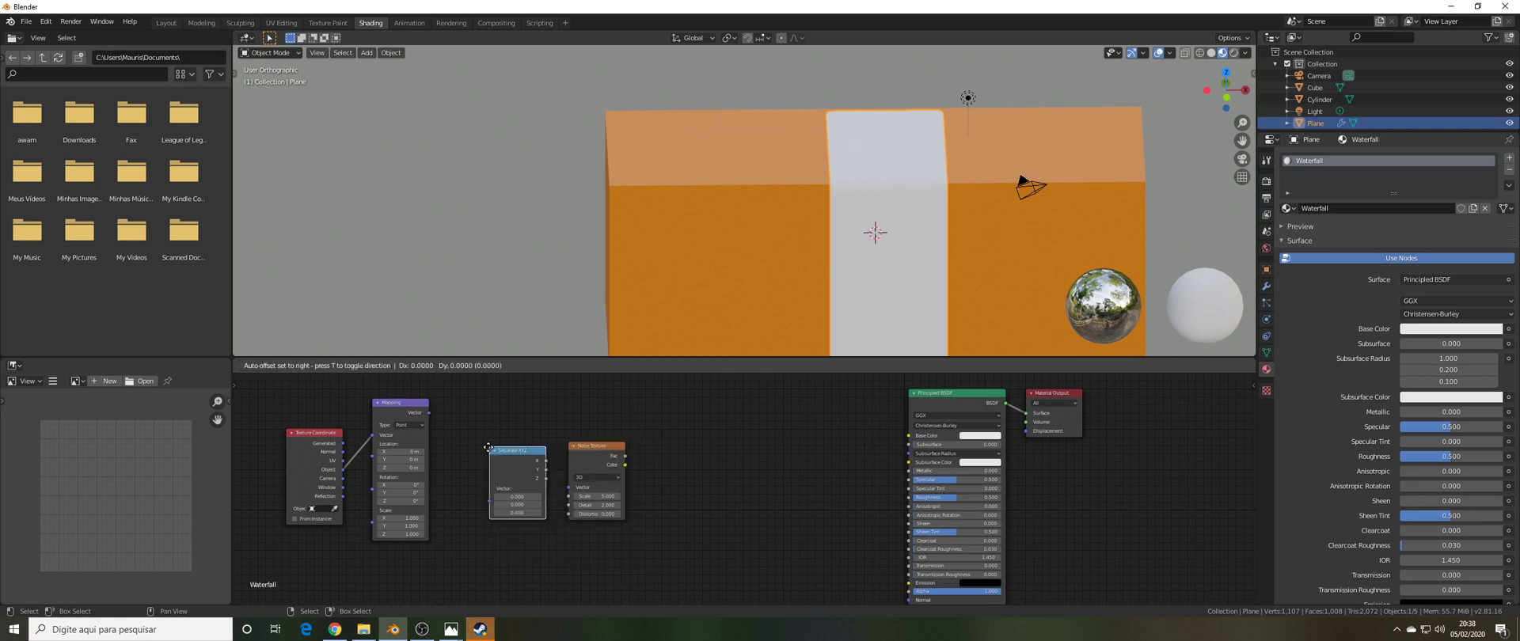
left_click(487, 432)
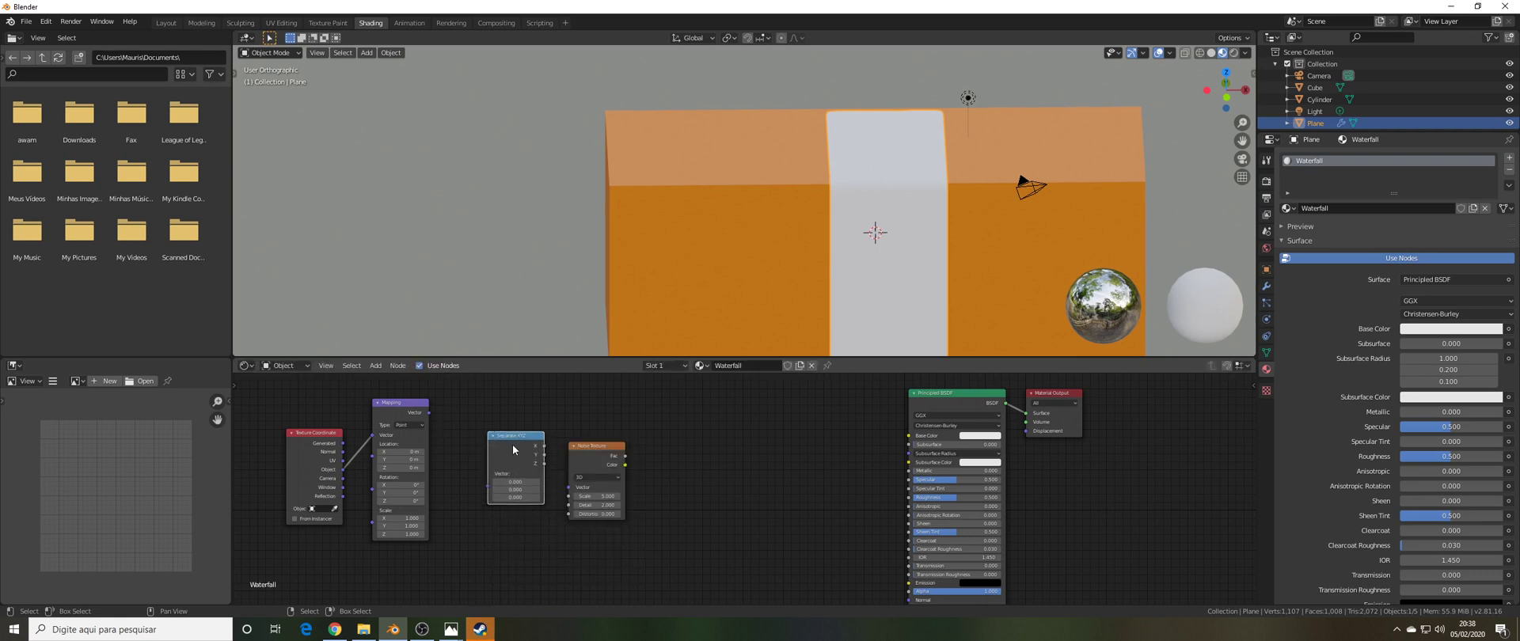
left_click_drag(511, 444, 507, 416)
- Duplicate the Separate XYZ node below the original and connect the Mapping node's Vector output to both Vector inputs
key("shift+d")
left_click_drag(501, 468, 510, 519)
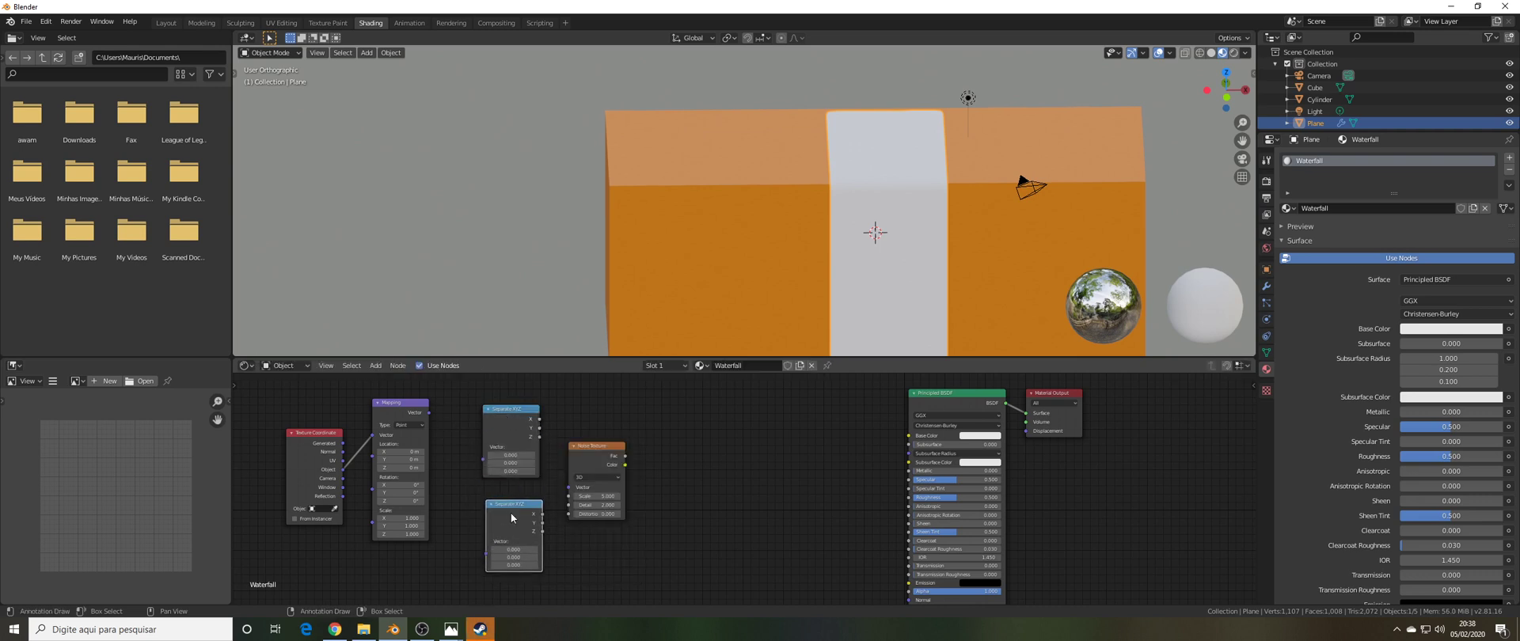
left_click(428, 416)
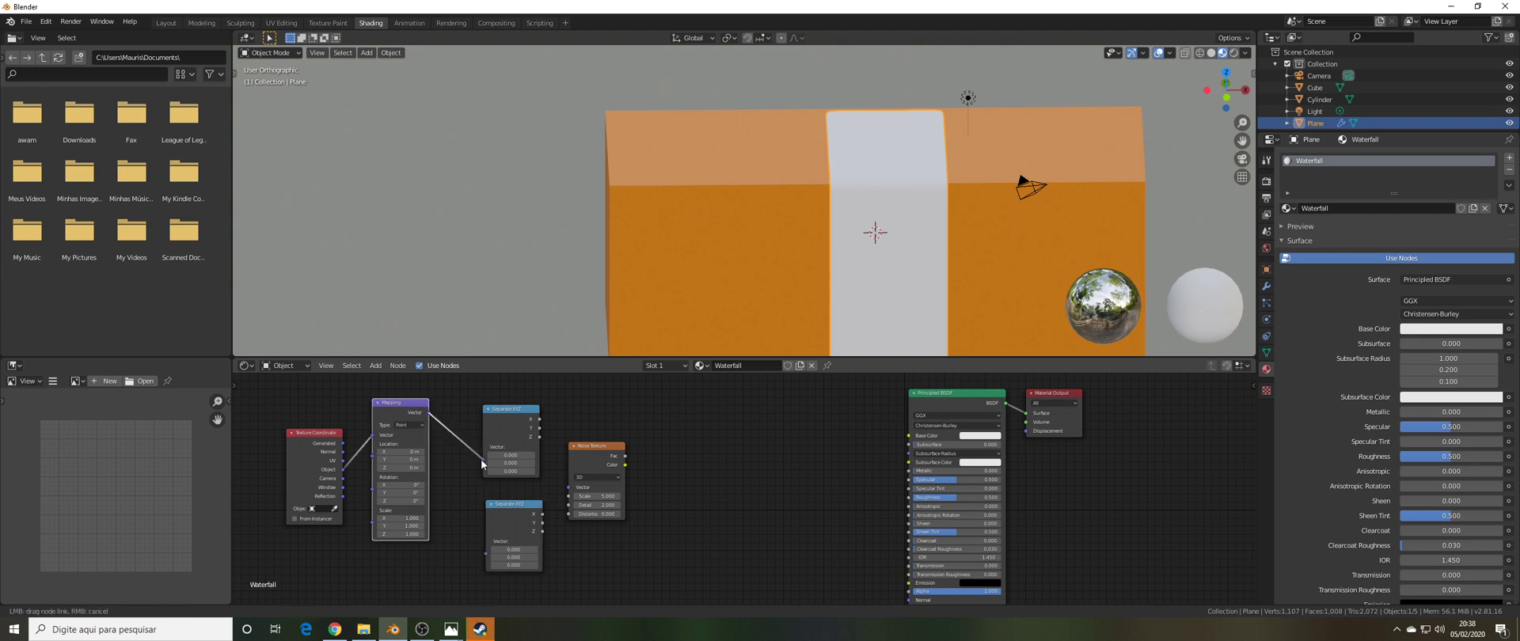
left_click_drag(481, 459, 481, 459)
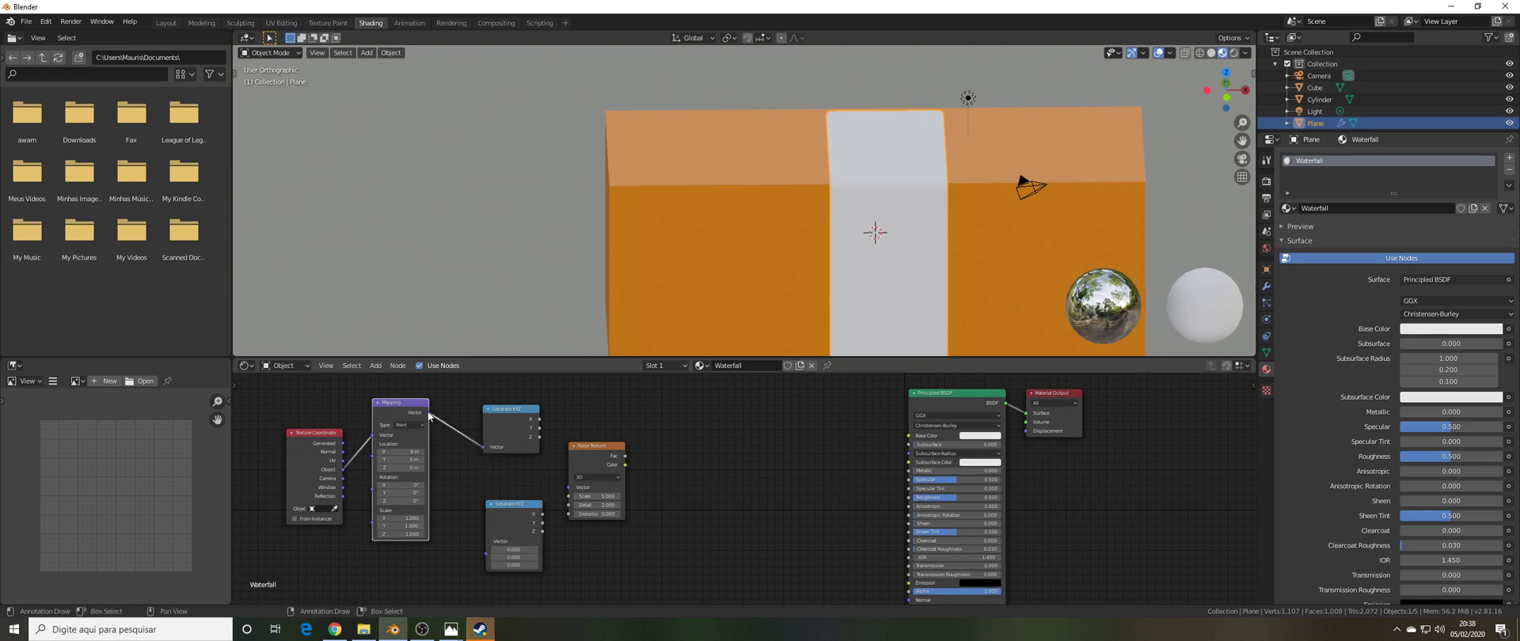
left_click_drag(428, 412, 483, 548)
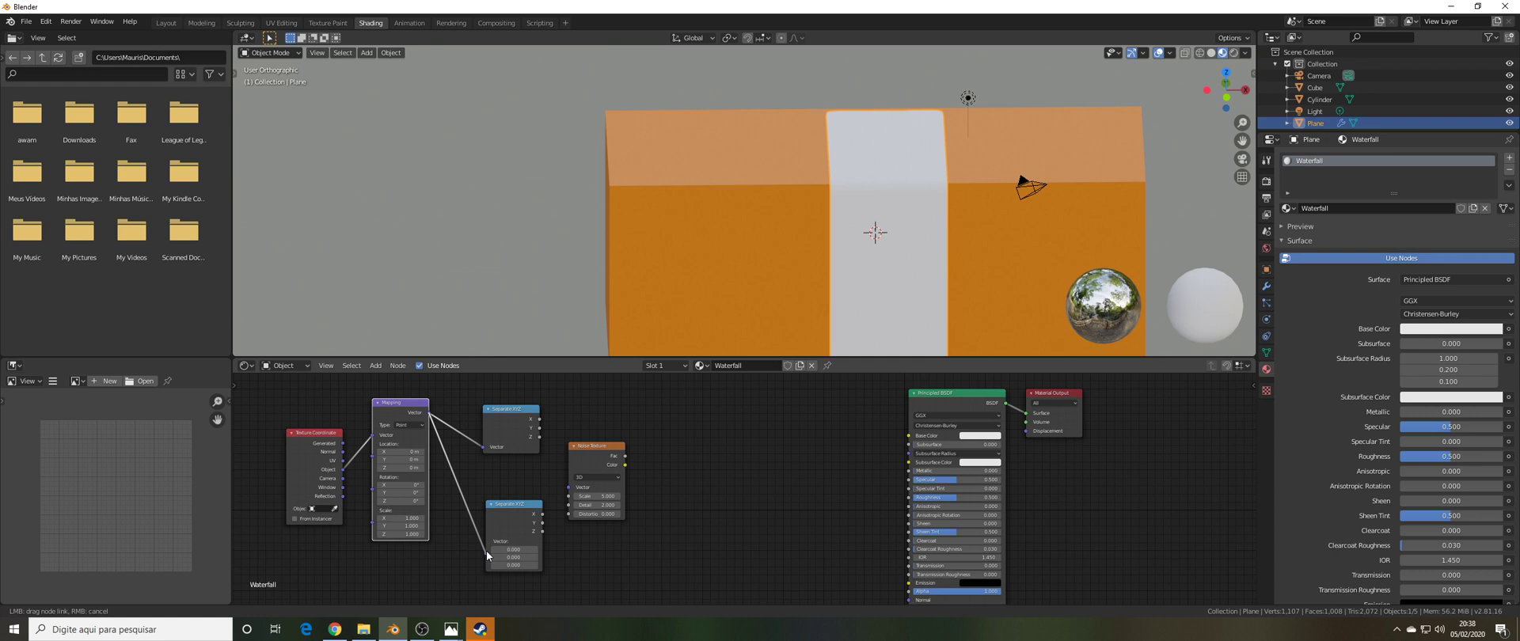
- Set the Mapping node's location to X 2.4 m and Y 50 m
left_click(402, 452)
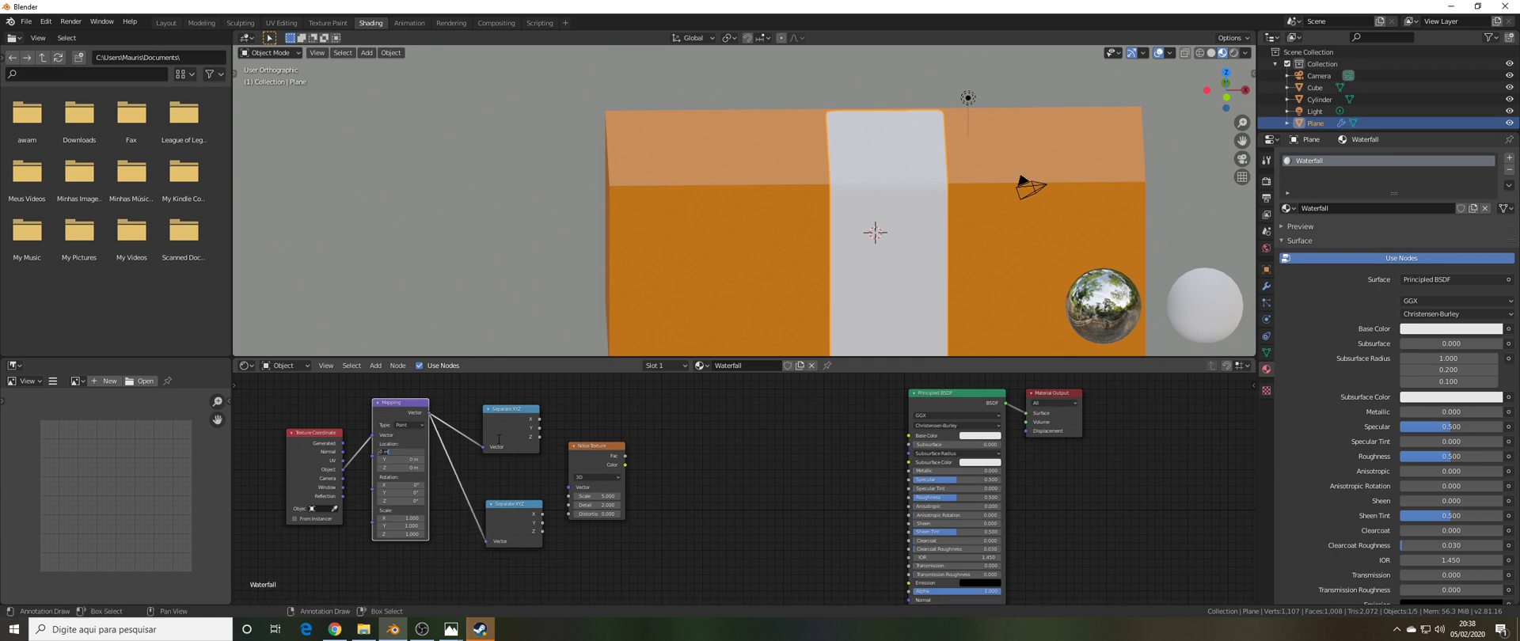
type("2.4")
key("Tab")
left_click(404, 459)
type("50")
key("Tab")
key("Return")
- Connect the lower Separate XYZ's Y output to the noise Distortion and the upper one's X output to the noise Vector
left_click(524, 498)
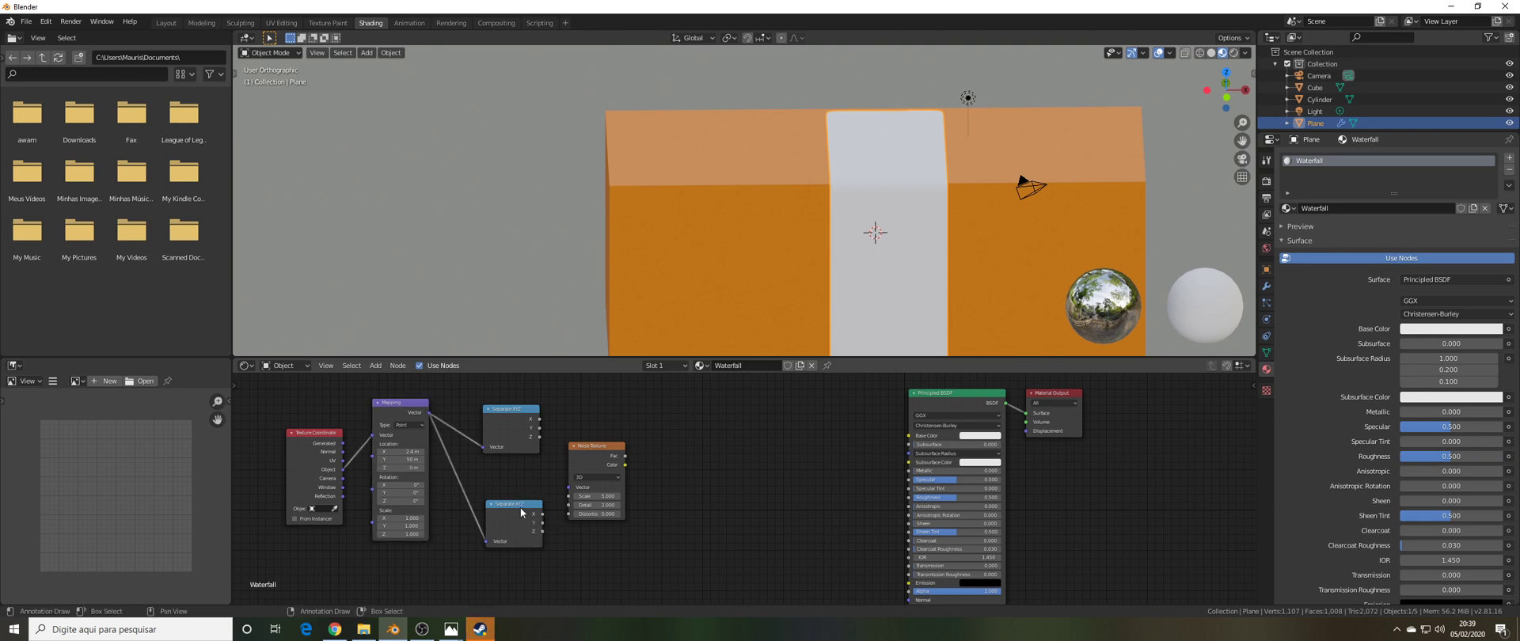
left_click_drag(521, 512, 569, 514)
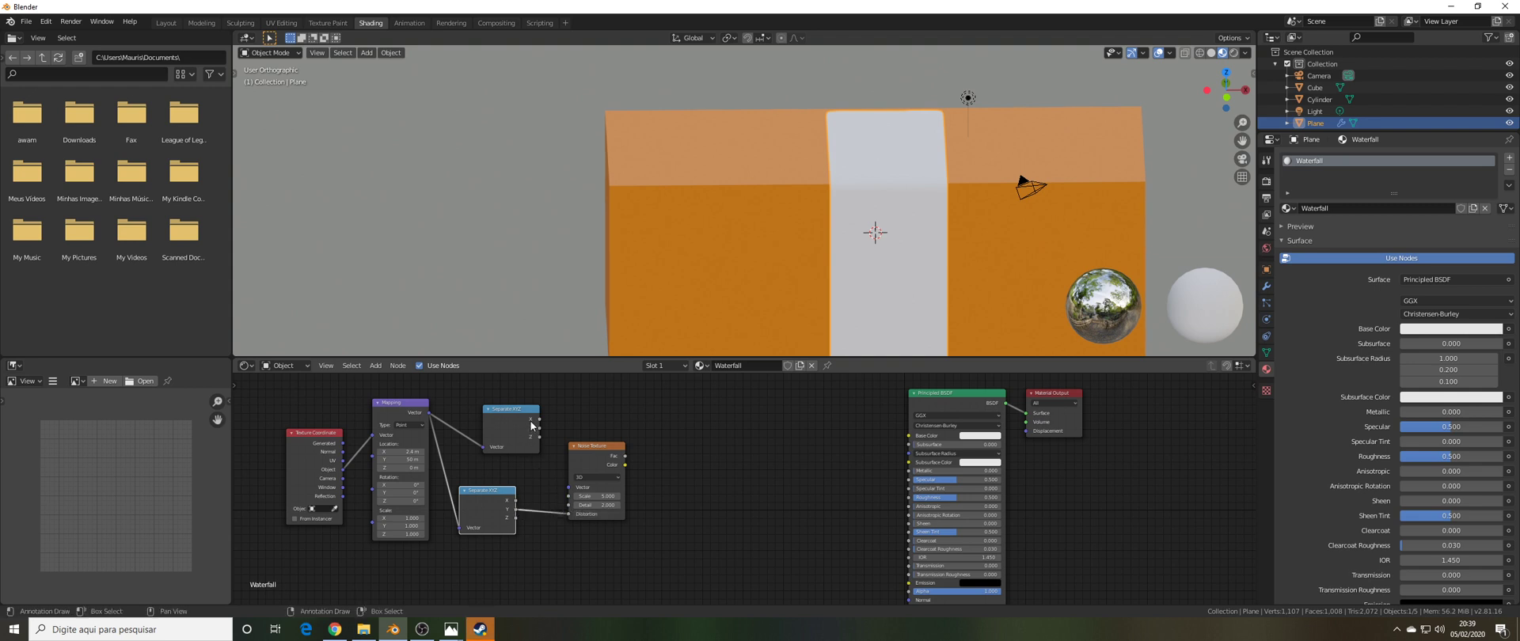
left_click_drag(539, 420, 541, 427)
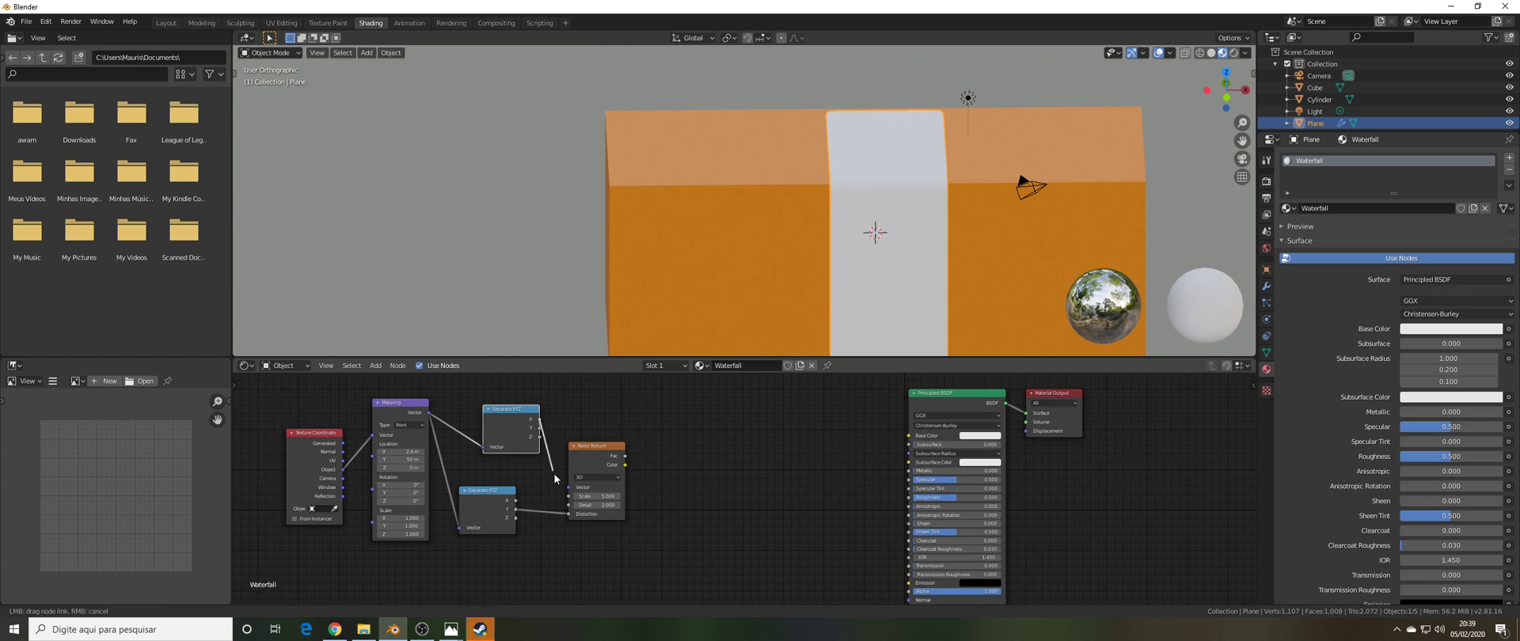
left_click_drag(570, 488, 571, 490)
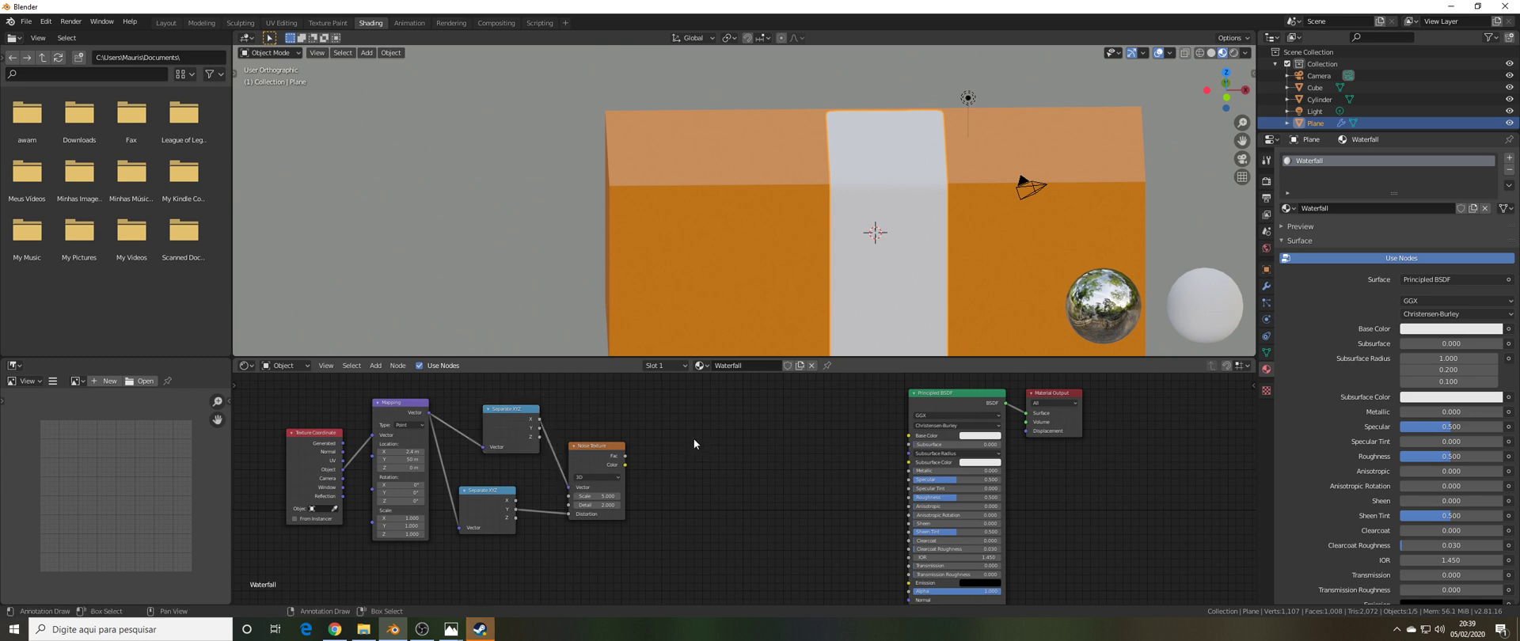
- Add a Math node set to Greater Than after the Noise Texture and feed the noise Color output into its first Value
key("shift+a")
type("math")
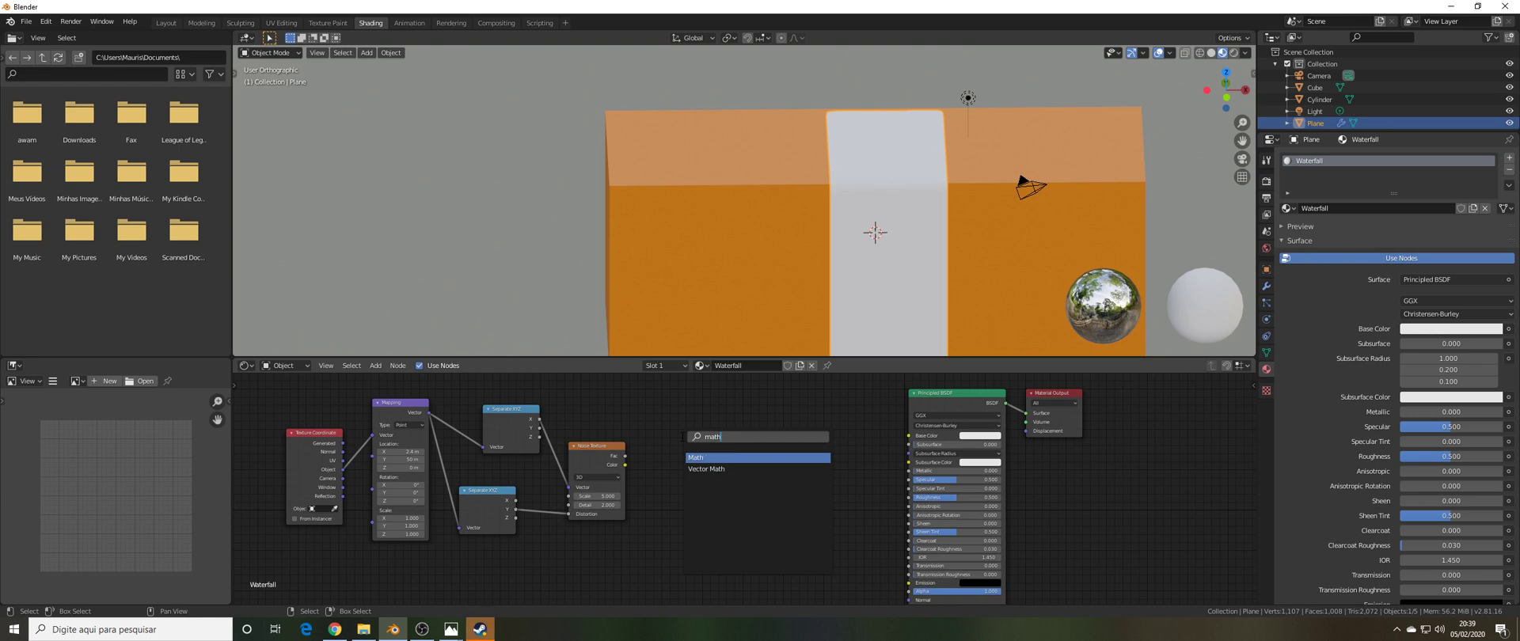
key("Down")
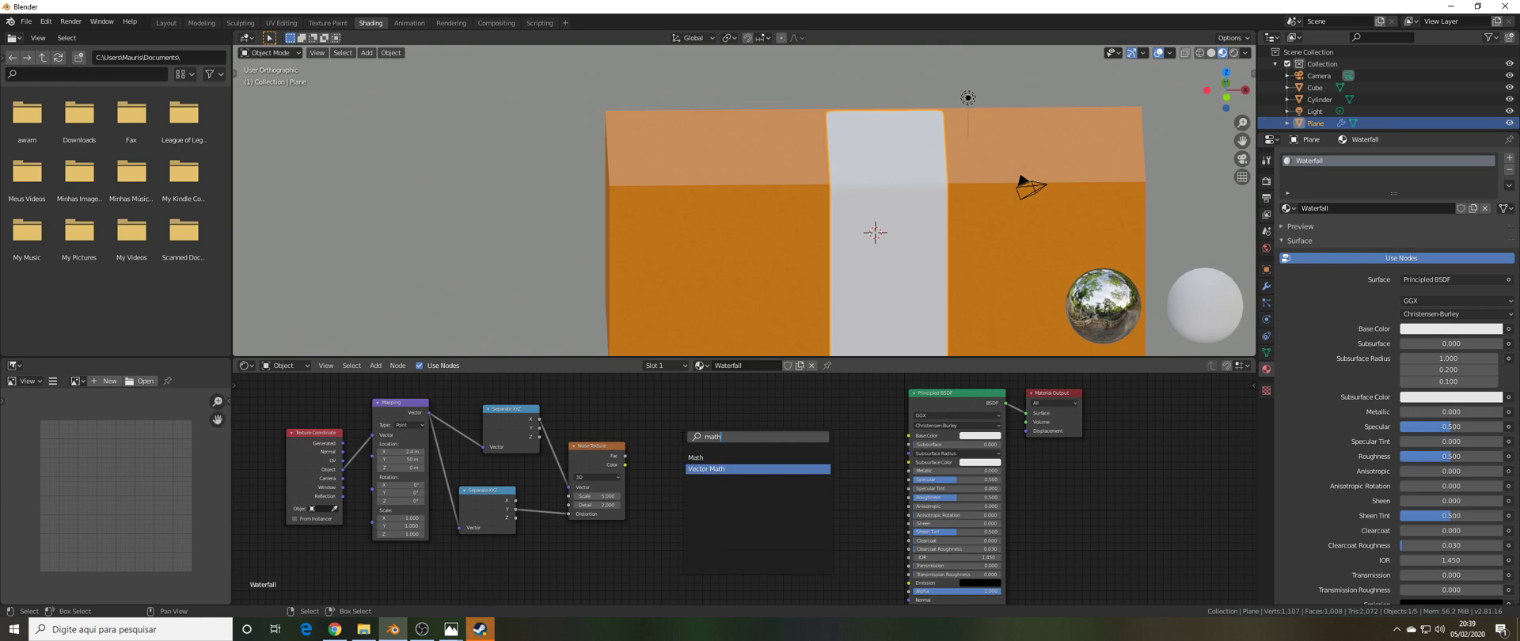
key("Up")
key("Return")
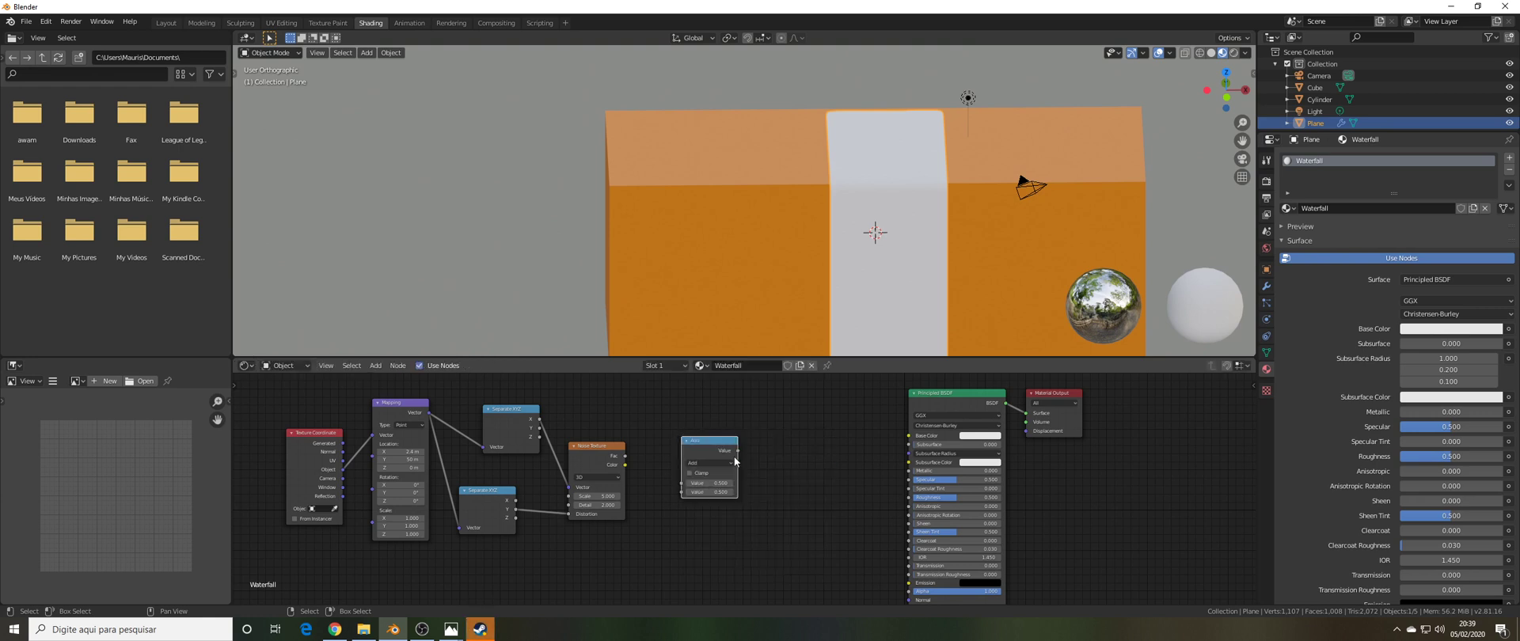
left_click(718, 463)
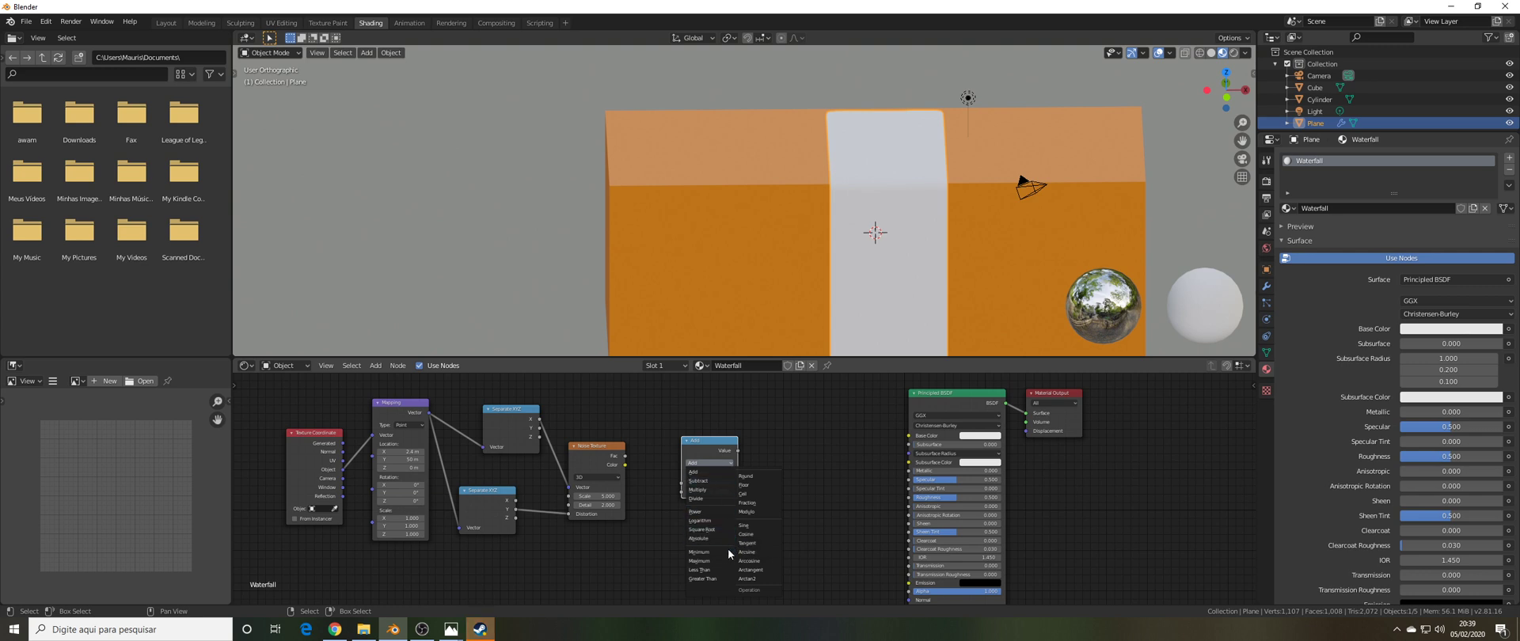
left_click(714, 579)
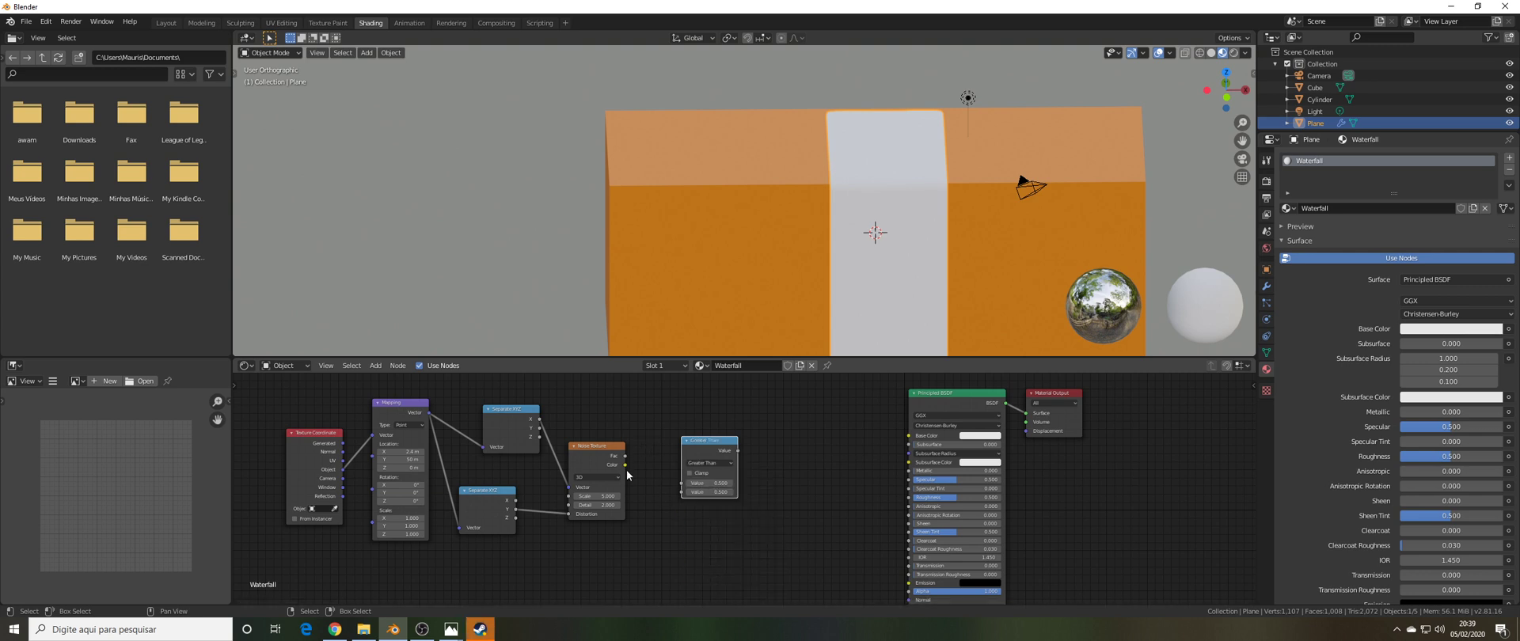
left_click_drag(626, 466, 655, 454)
- Add a ColorRamp node between the Greater Than node and the Principled BSDF
key("shift+a")
left_click(763, 433)
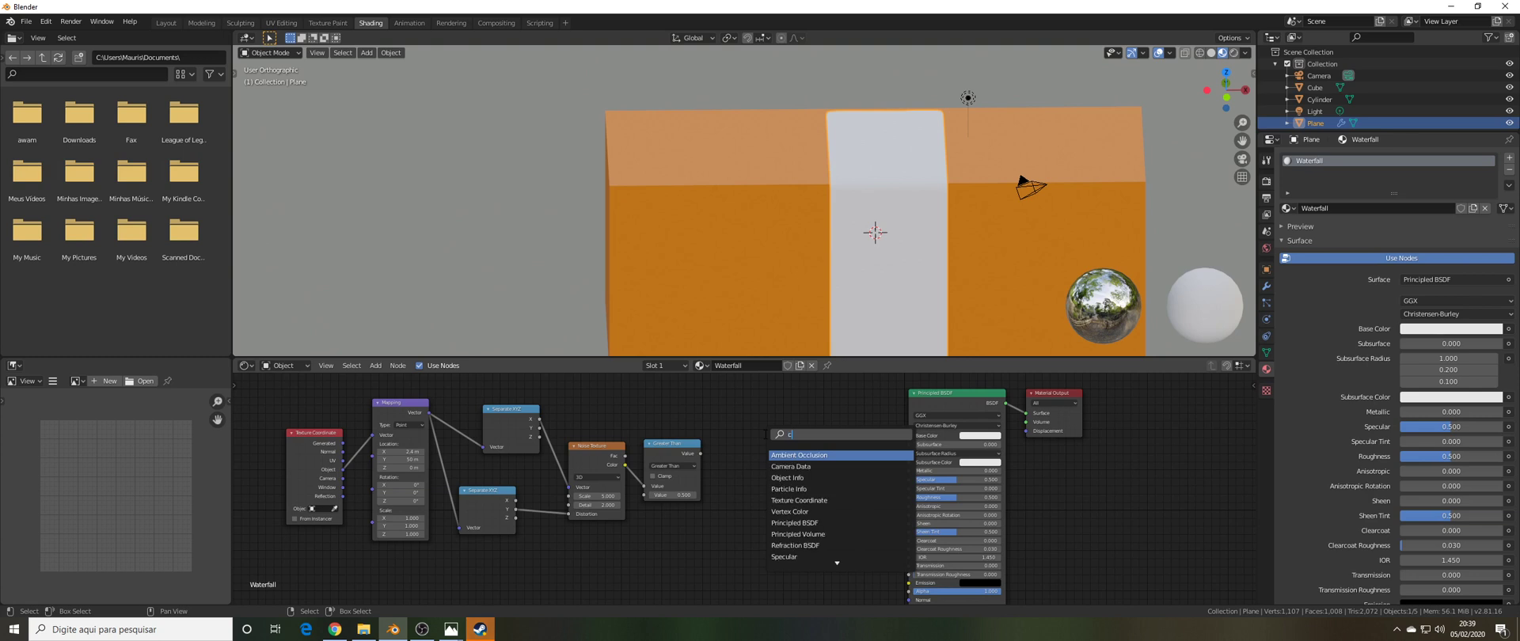
type("color")
key("Down")
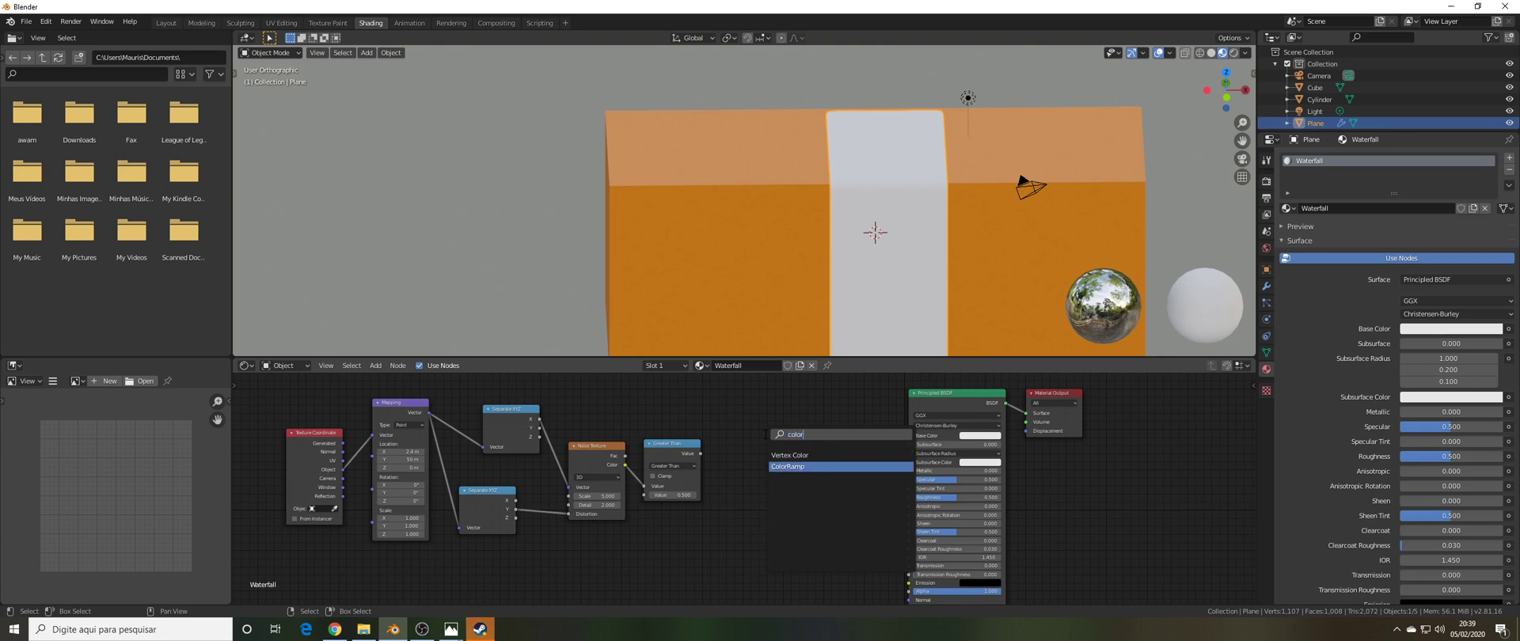
key("Return")
left_click(771, 446)
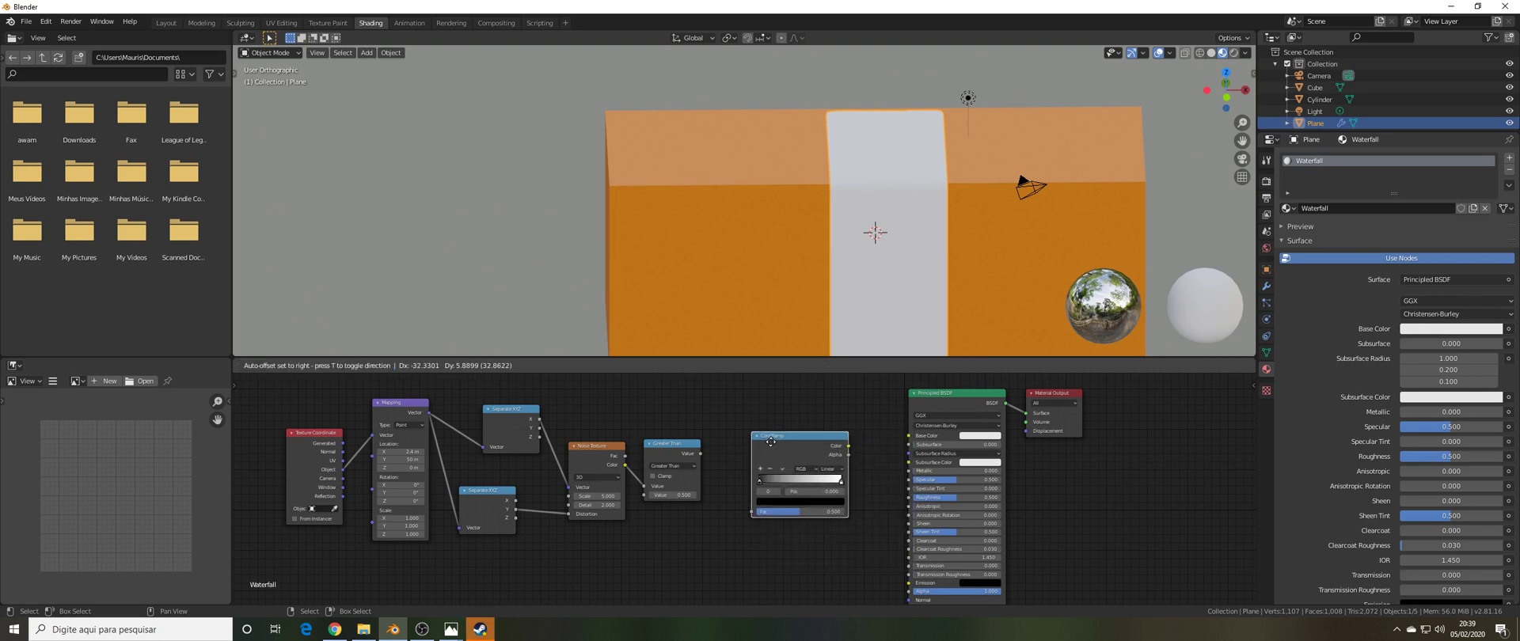
- Set the ColorRamp's end stop to cyan 1BFAF6 and its start stop to white
left_click(840, 483)
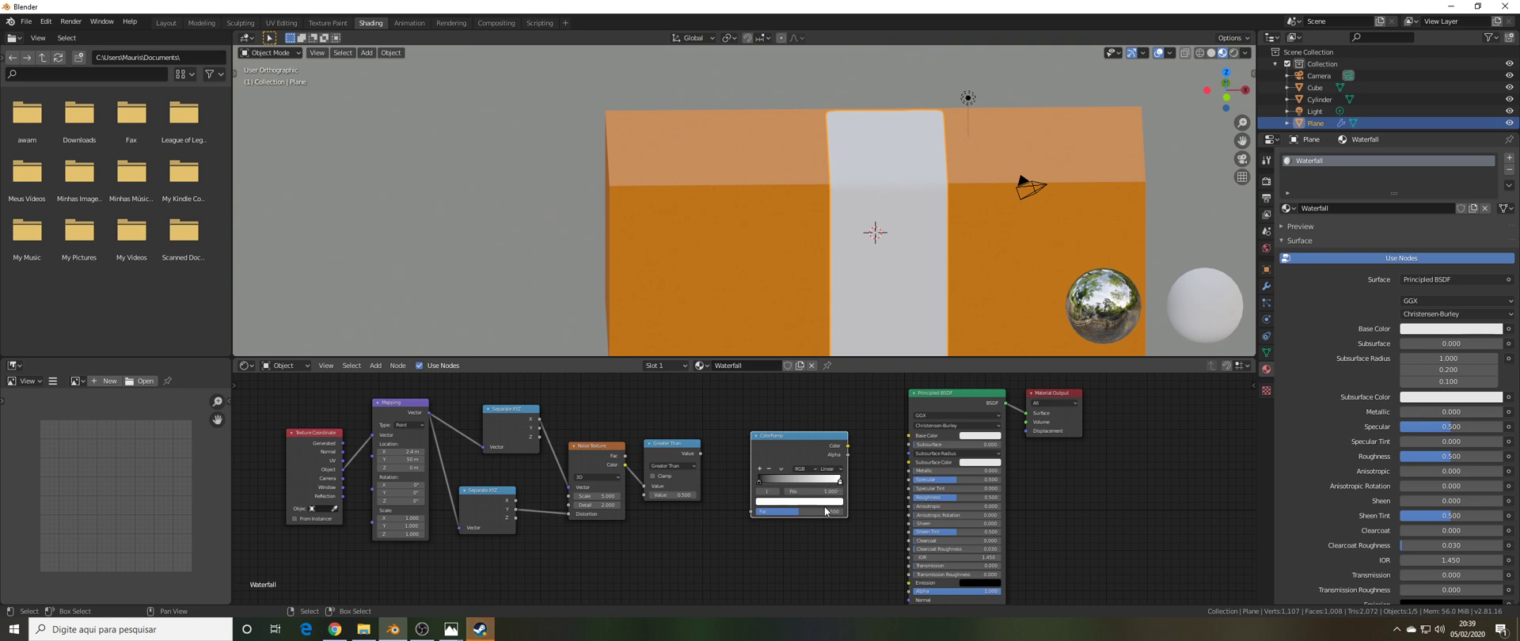
left_click(790, 504)
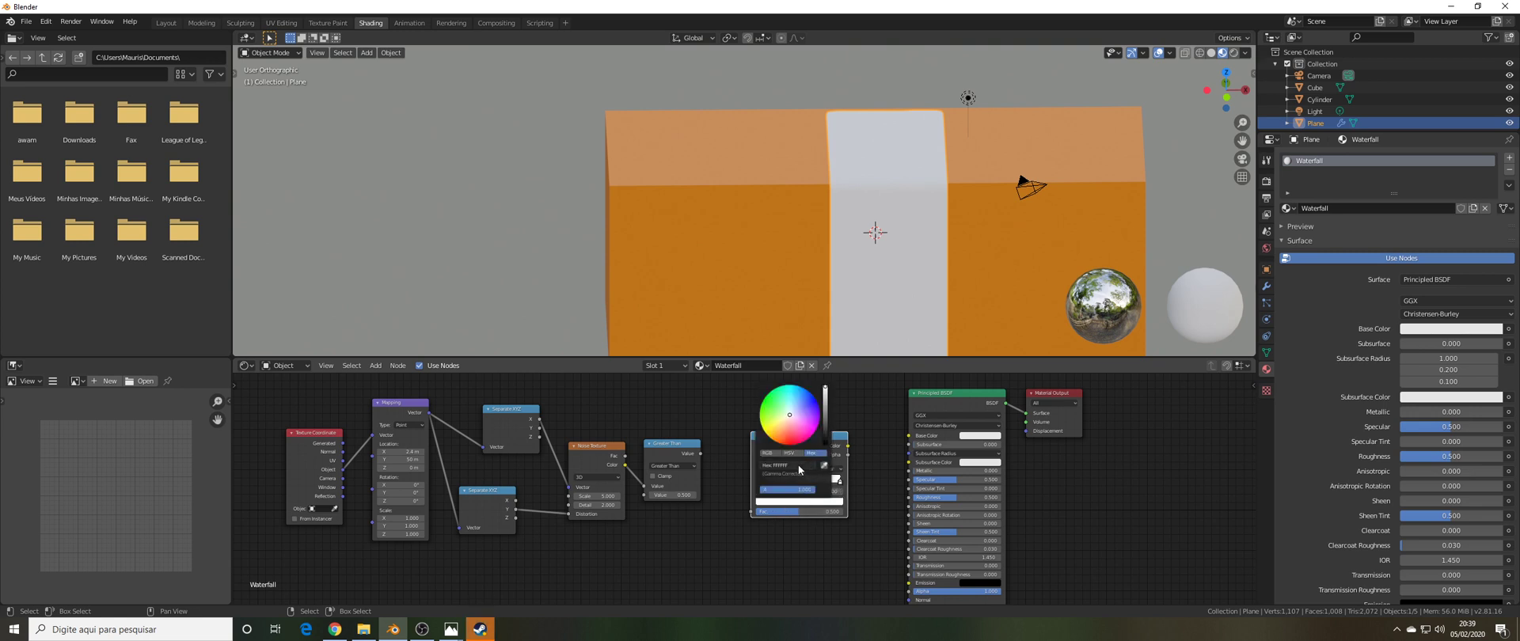
left_click(797, 465)
type("1BFAF6")
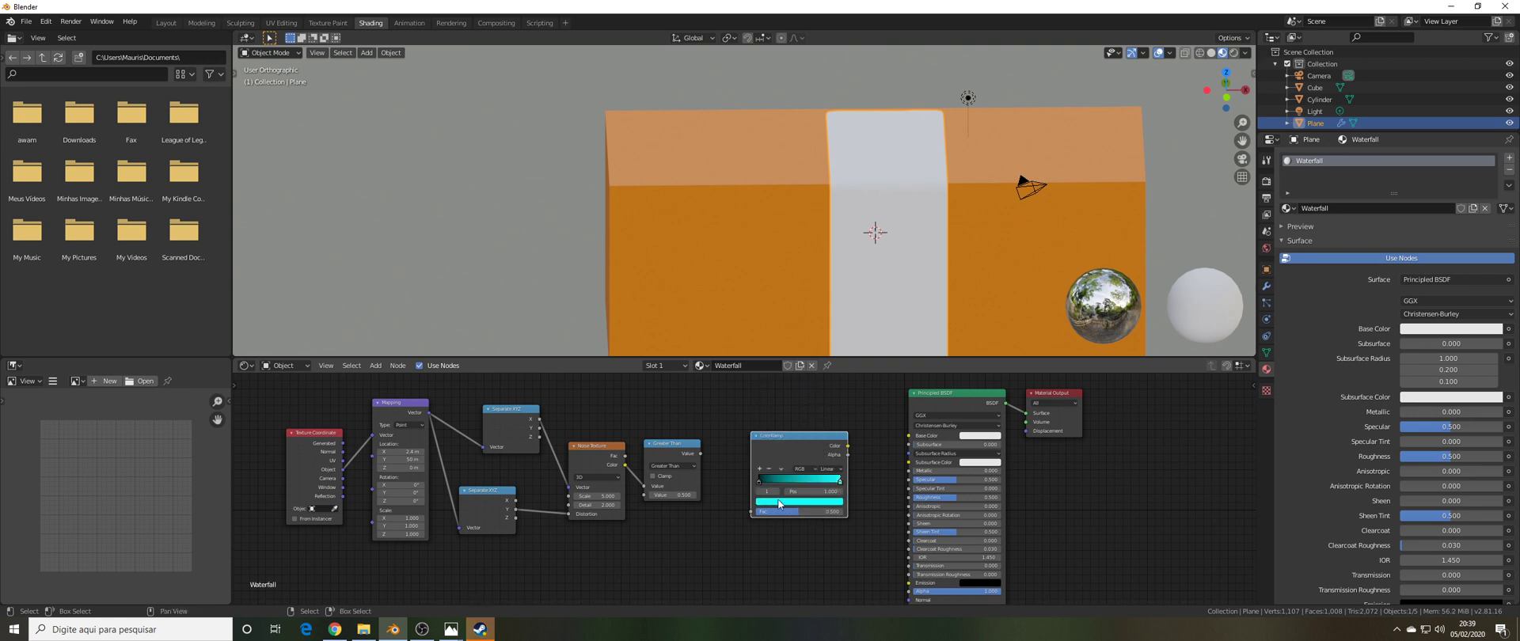
left_click(760, 481)
left_click(766, 504)
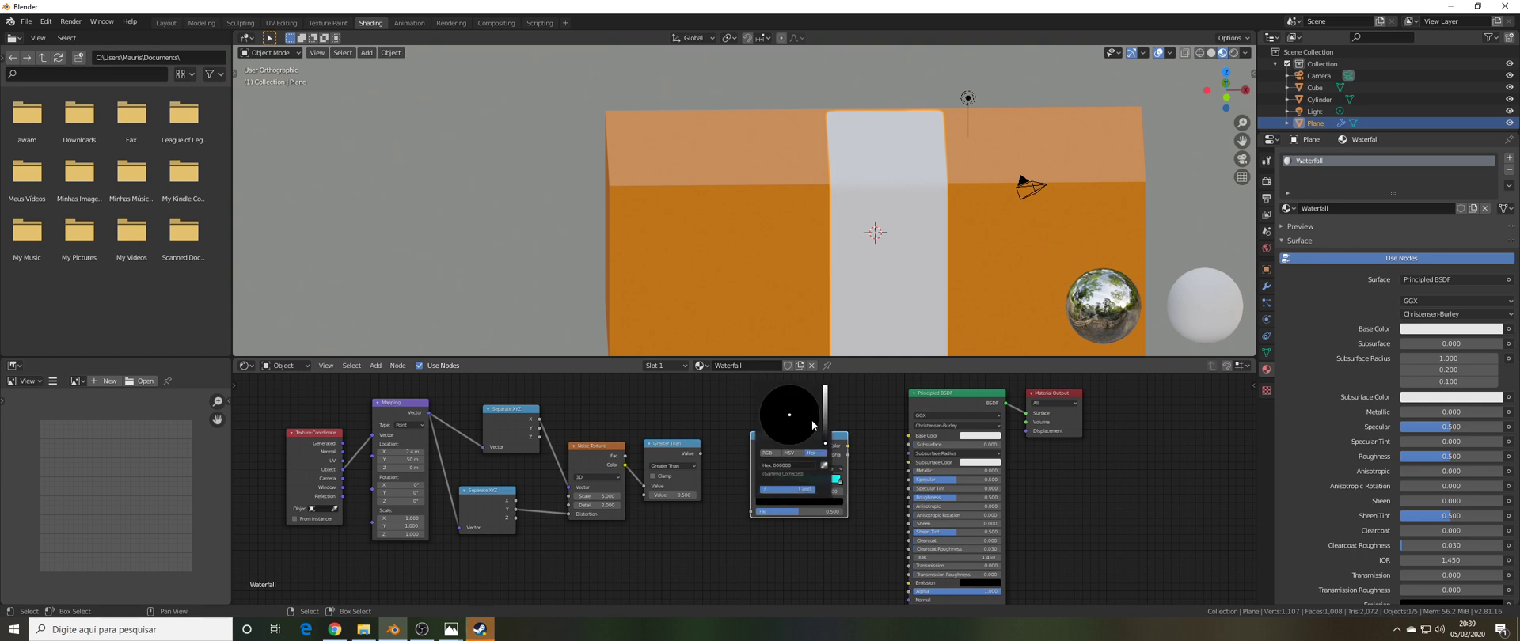
left_click_drag(825, 432, 824, 387)
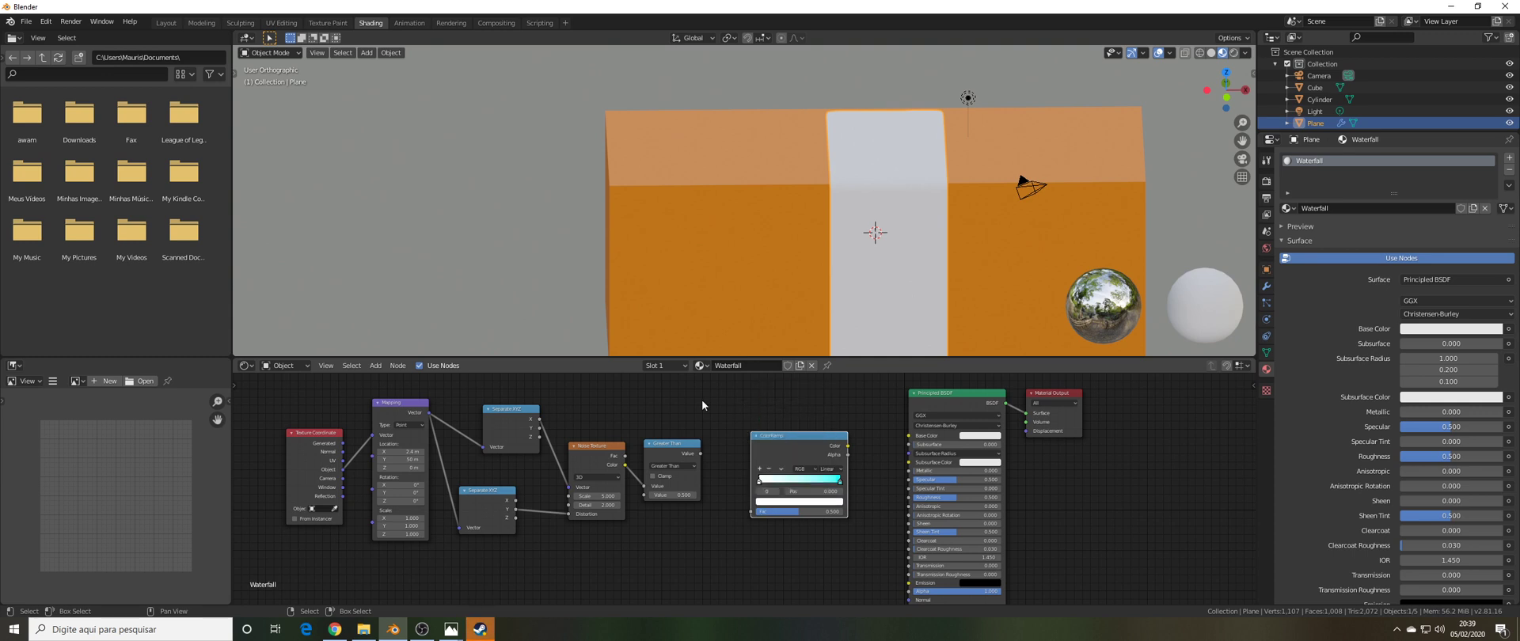
- Connect the Greater Than Value output to the ColorRamp Fac and the ColorRamp Color to the Principled BSDF's Base Color
left_click(697, 459)
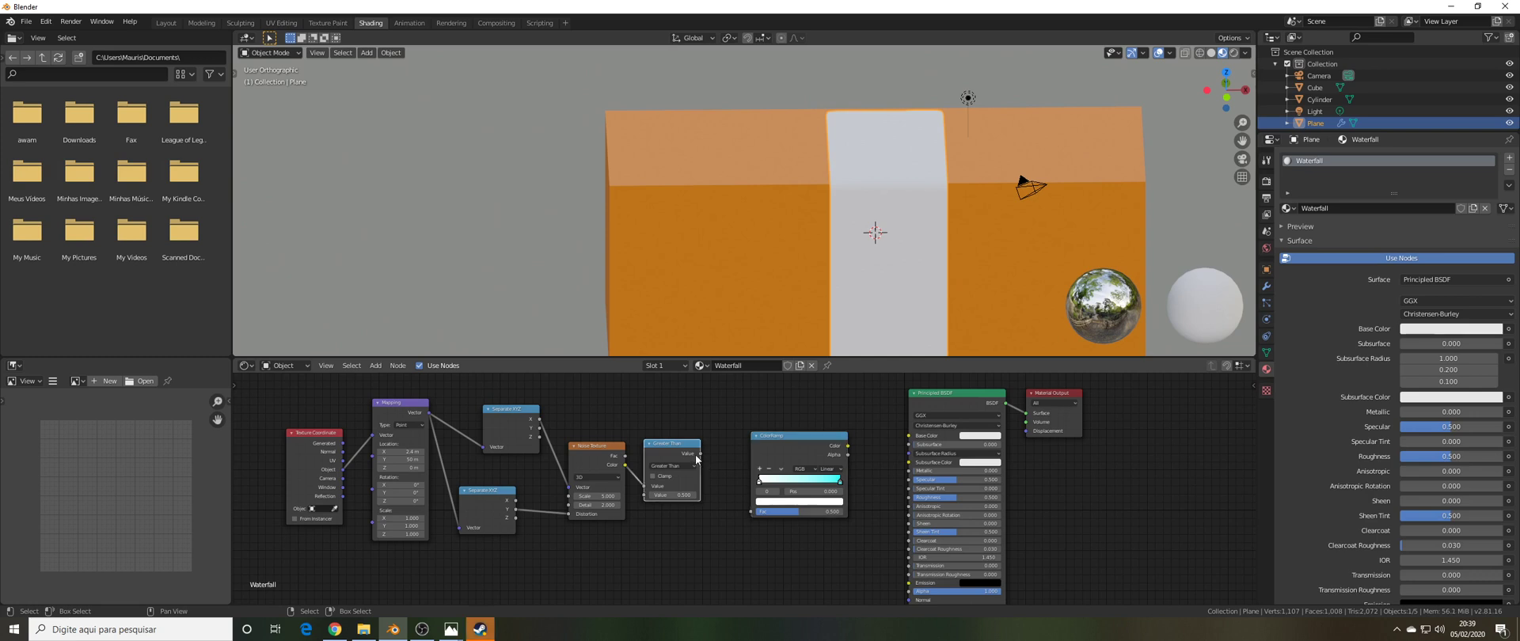
left_click_drag(701, 455, 753, 513)
left_click_drag(841, 448, 909, 436)
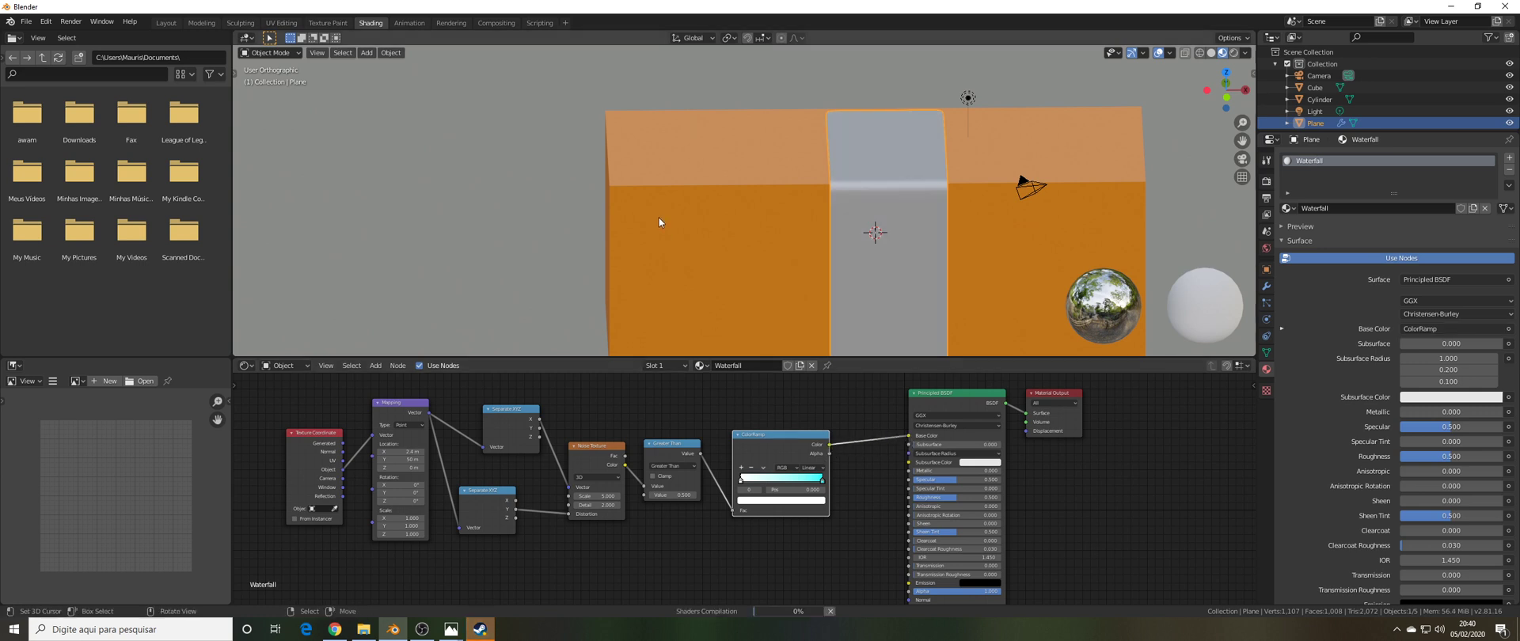
- Set the Greater Than node's threshold value to 0.4
scroll(885, 203, "down", 4)
scroll(885, 202, "up", 3)
mouse_move(885, 203)
middle_mouse_down()
mouse_move(954, 197)
mouse_move(866, 186)
middle_mouse_up()
scroll(918, 185, "up", 3)
scroll(609, 522, "up", 2)
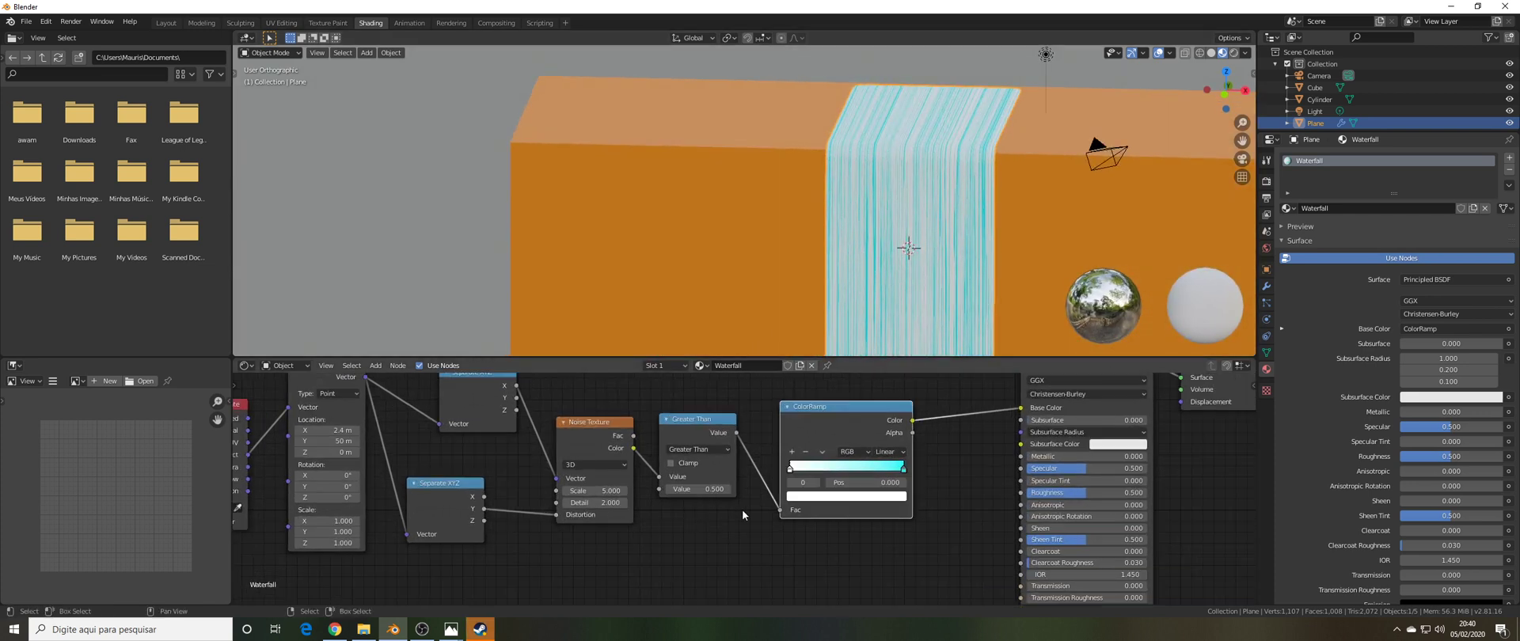
left_click(671, 491)
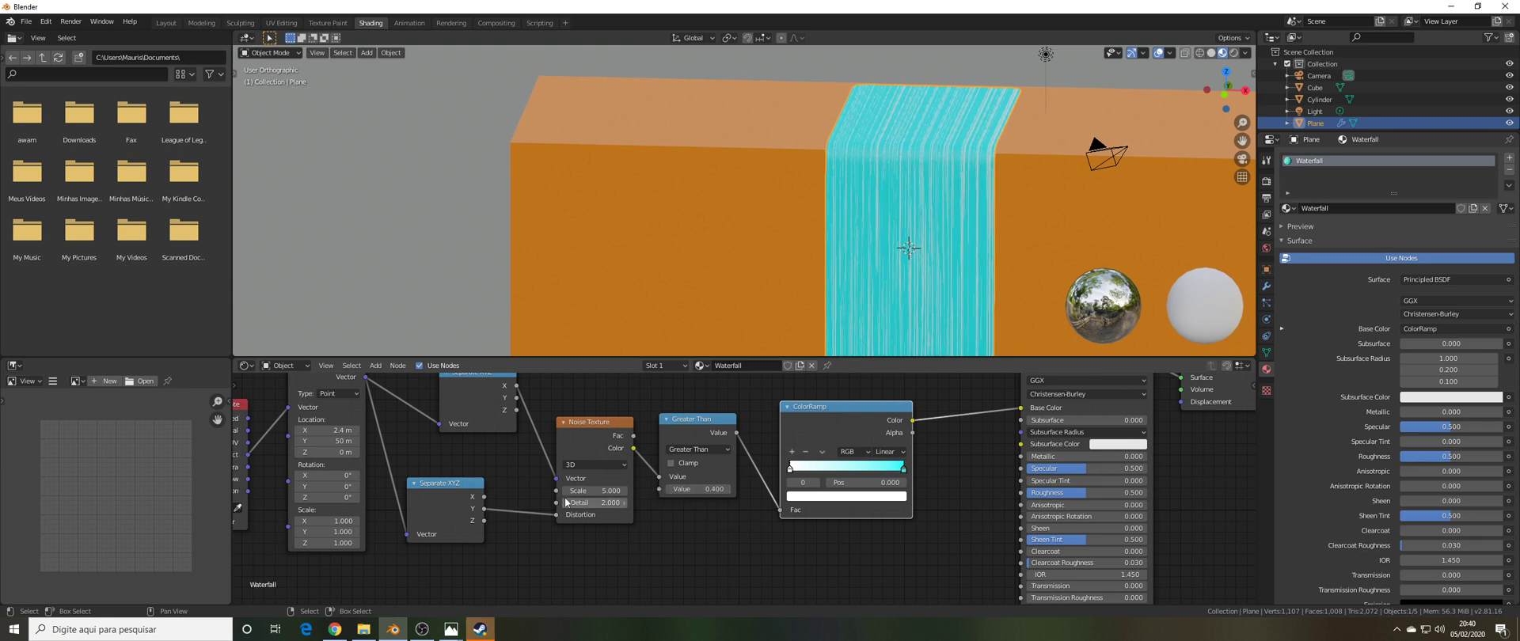
- Set the Noise Texture scale to 0.3 to make the waterfall streaks broader and sparser
left_click(593, 491)
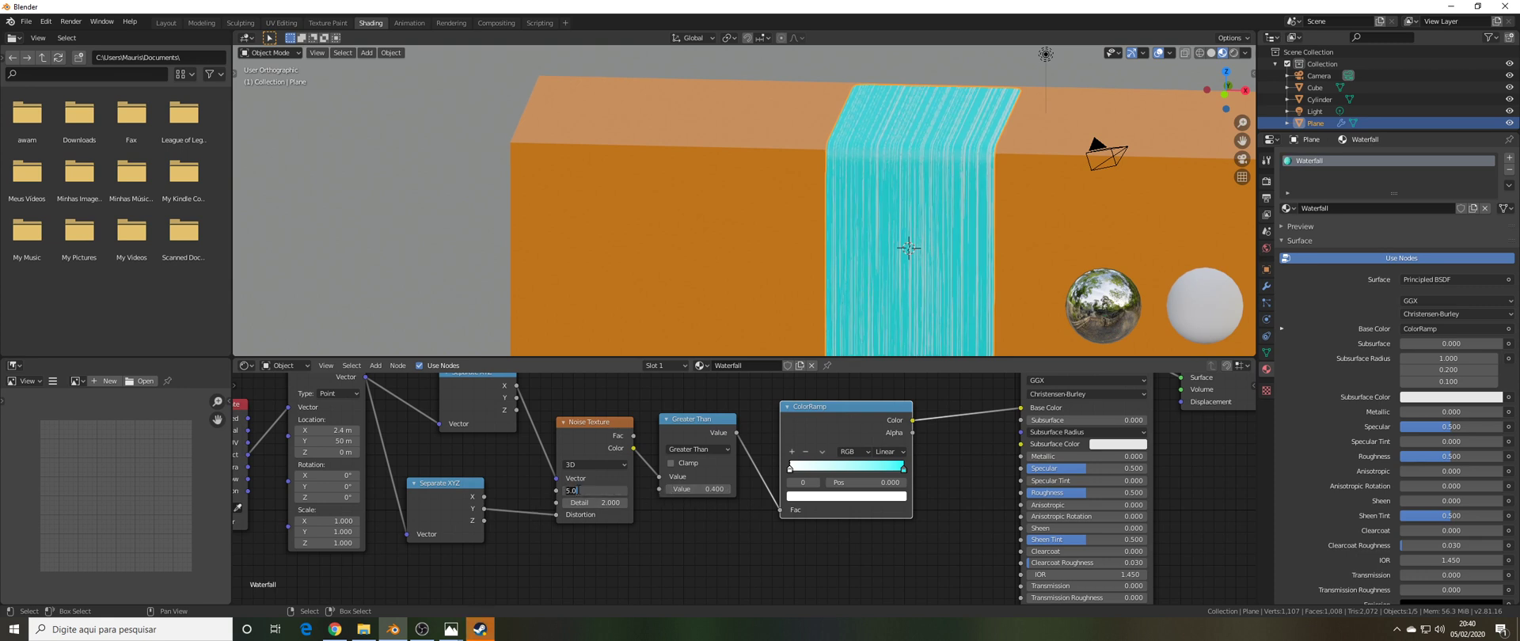
type("0.3")
key("Return")
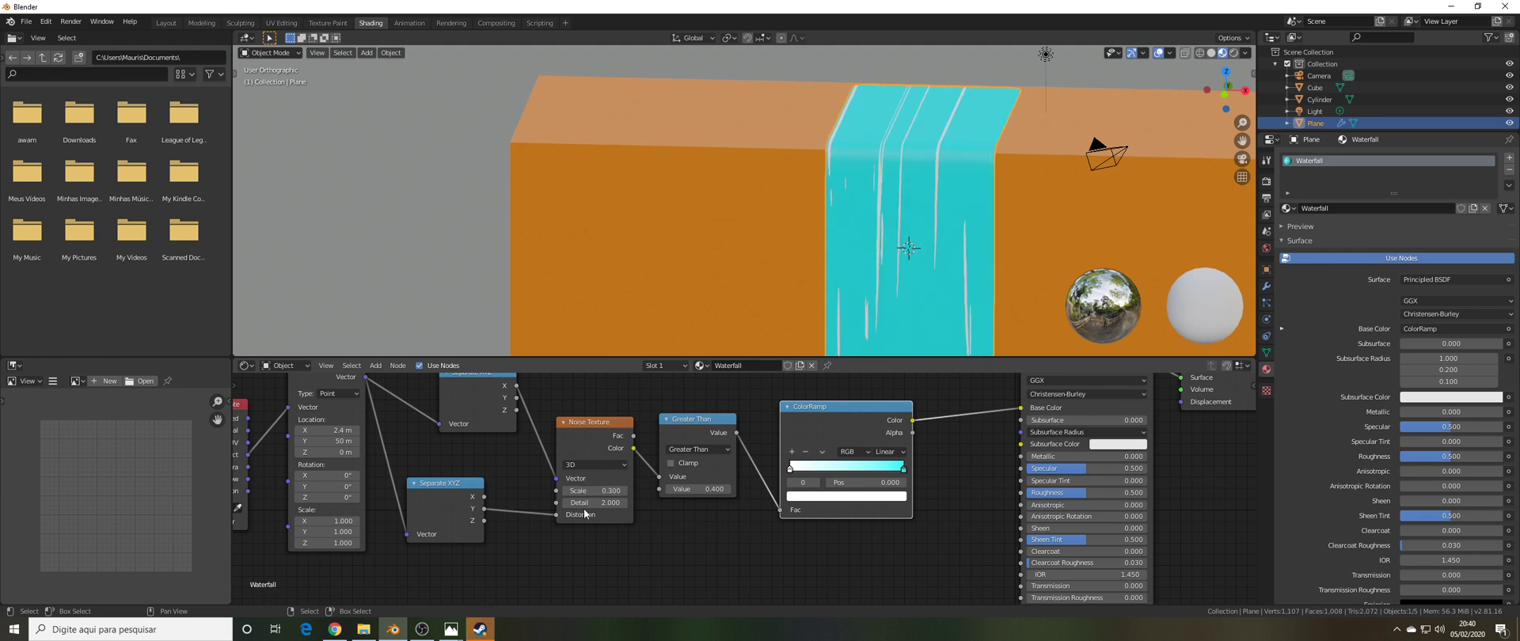
- Set the Noise Texture detail to 16 in the Waterfall material
left_click_drag(588, 503, 698, 503)
middle_click_drag(643, 483, 691, 505)
scroll(760, 219, "down", 6)
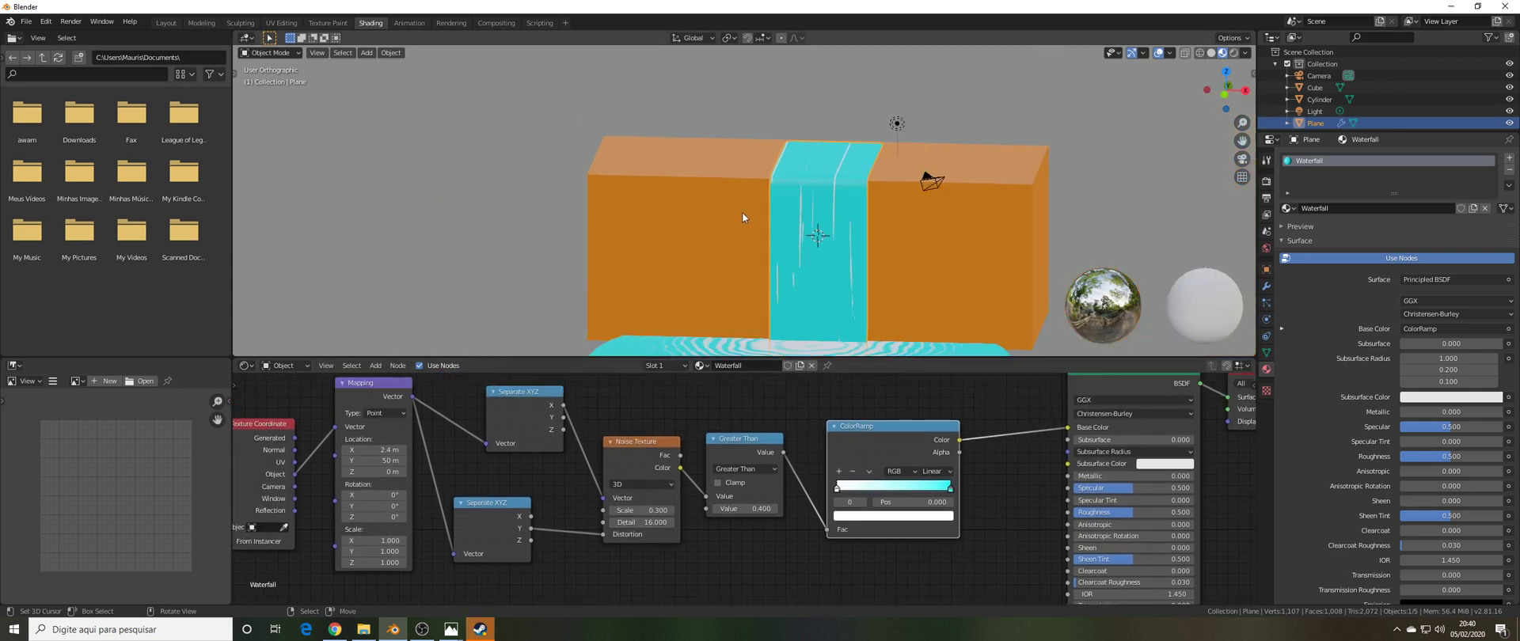
- Examine the waterfall streaks on the block's top and front face from several angles and distances
scroll(779, 227, "up", 6)
middle_click_drag(779, 226, 768, 171)
scroll(783, 262, "down", 5)
scroll(771, 229, "up", 3)
scroll(768, 139, "up", 2)
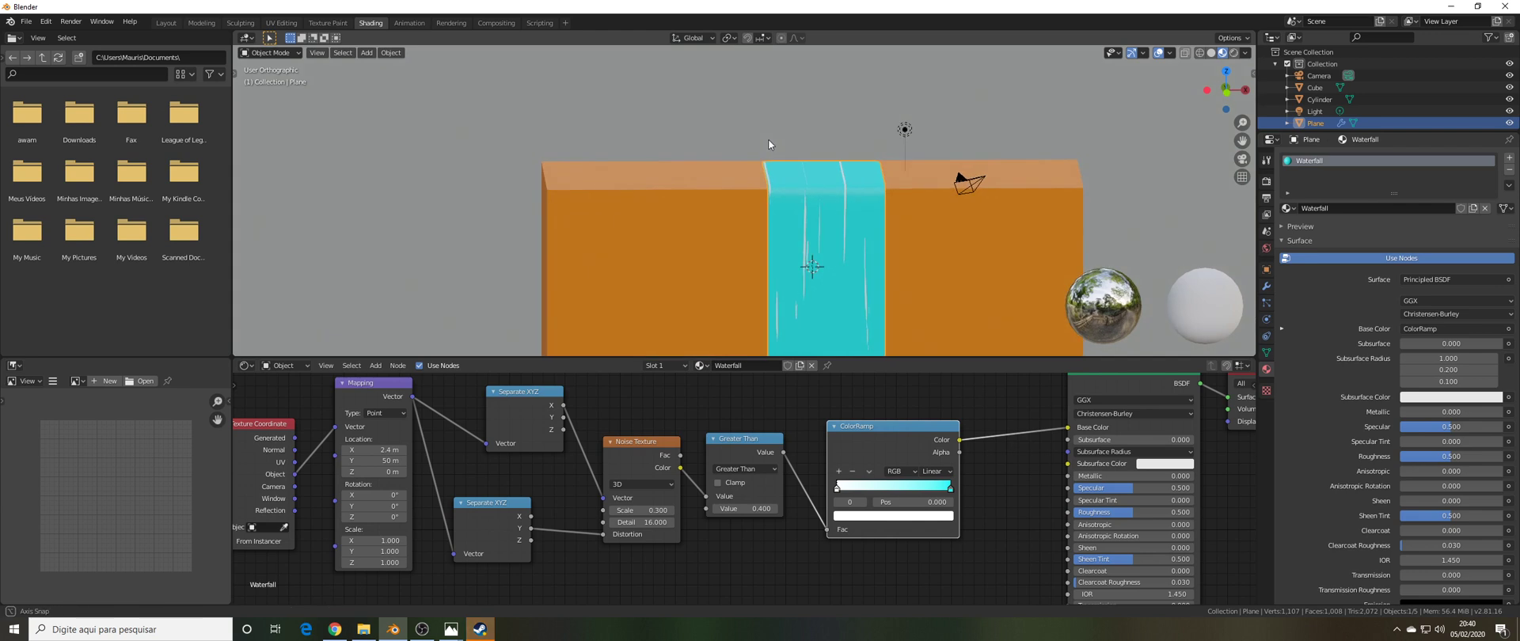
middle_click_drag(683, 456, 670, 459)
scroll(654, 277, "down", 3)
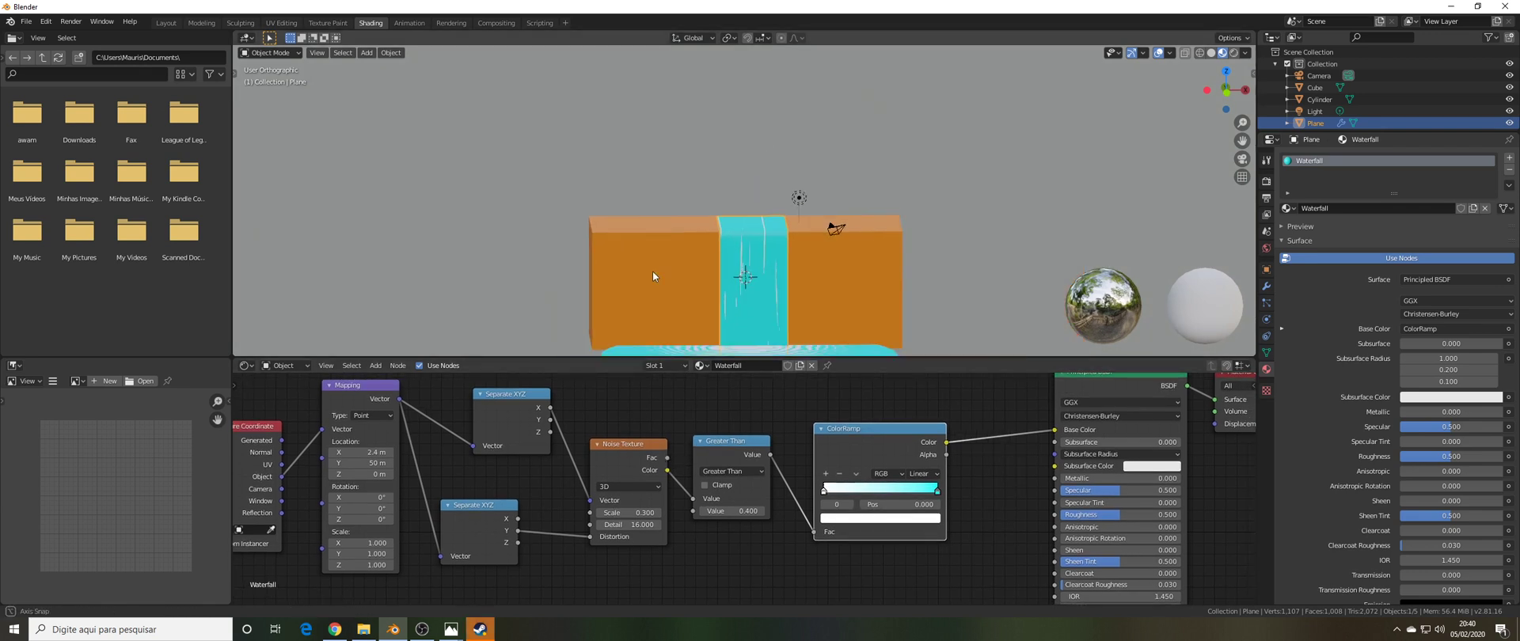
middle_click_drag(652, 271, 730, 361)
scroll(728, 348, "up", 1)
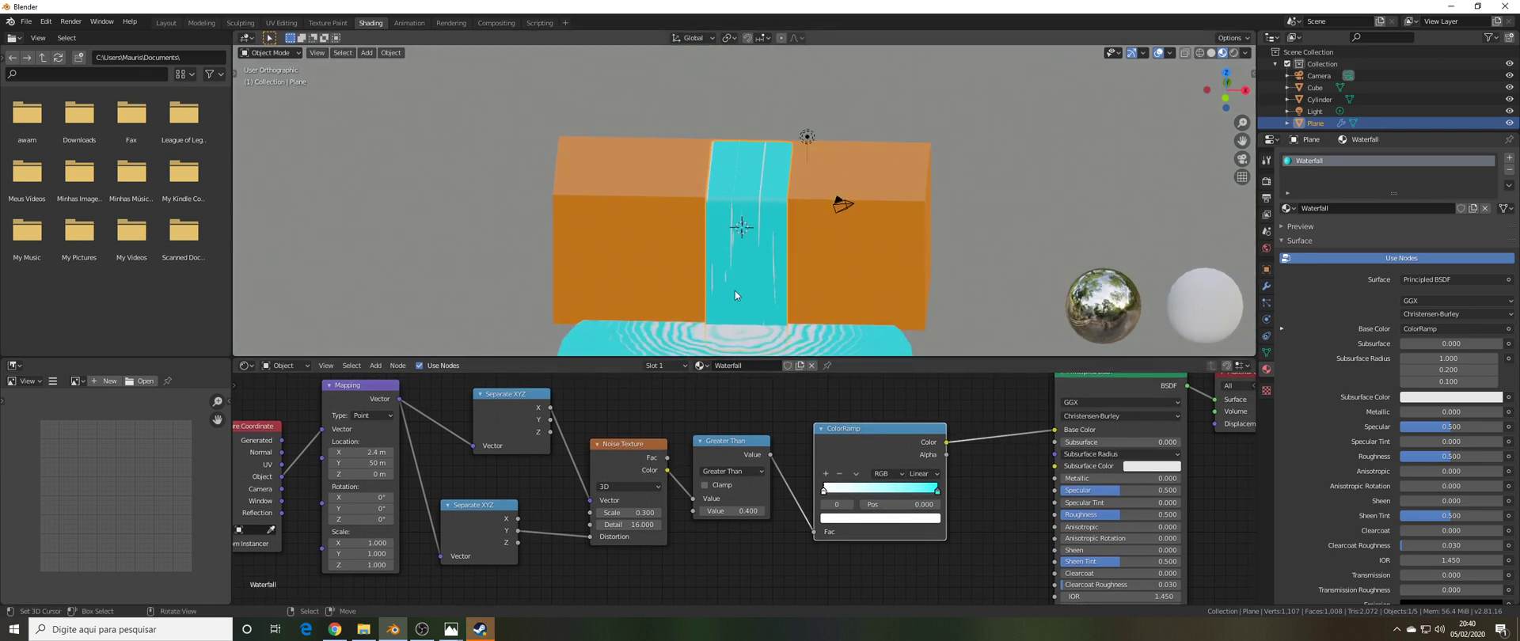
middle_click_drag(762, 306, 737, 291)
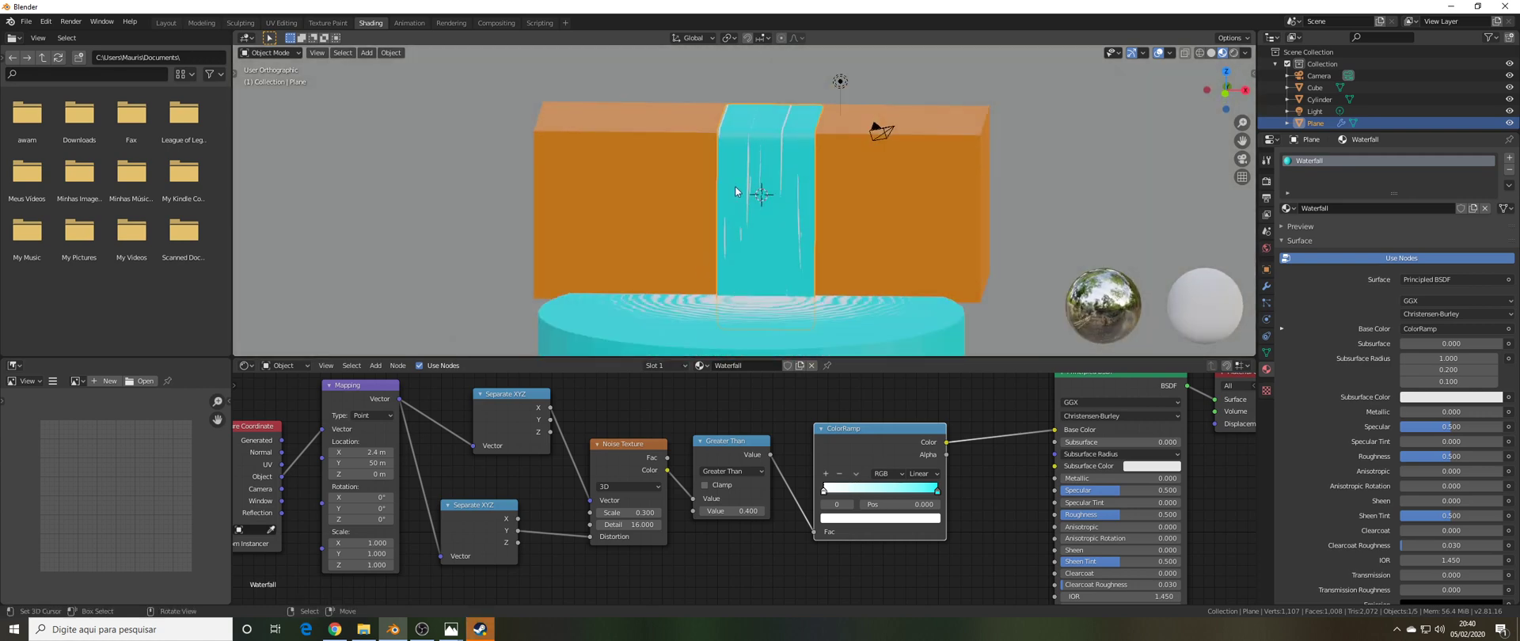
- Try sliding the waterfall streaks along the plane with the Mapping node's Y location, and undo the change
middle_click_drag(456, 477, 608, 475)
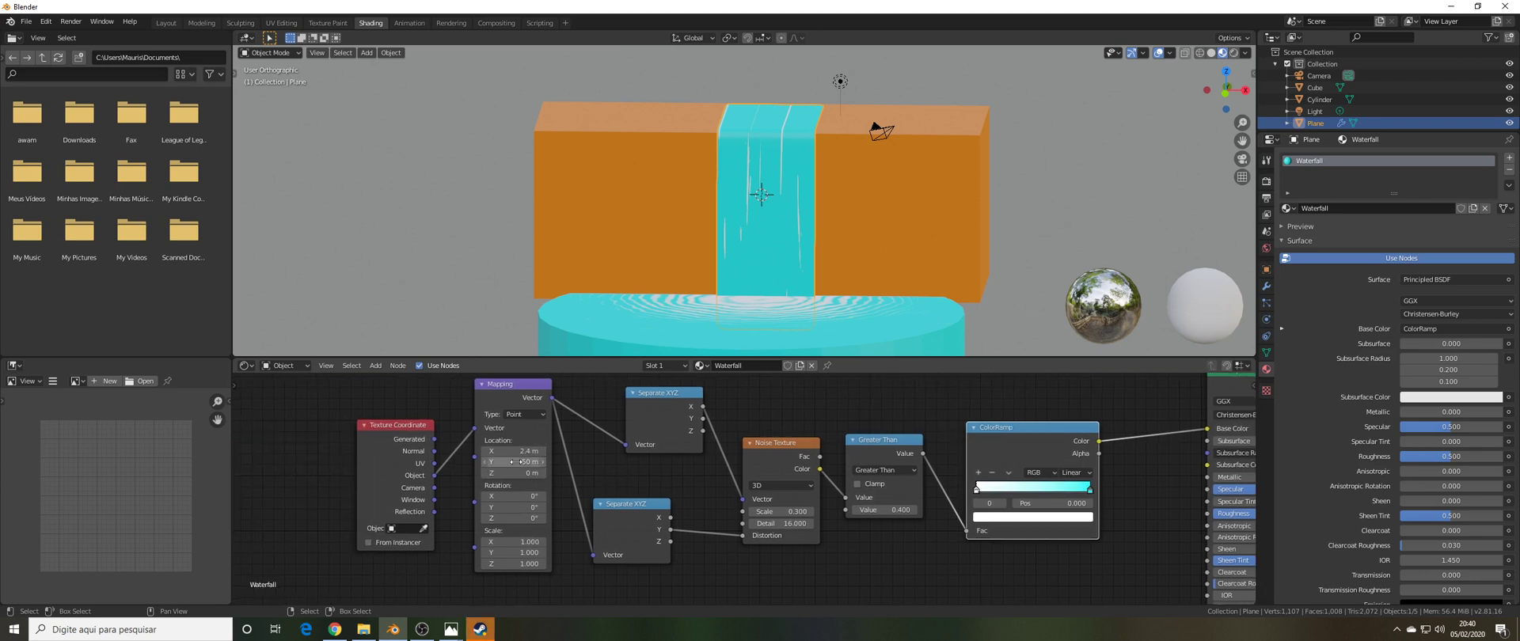
left_click_drag(515, 461, 631, 461)
key("ctrl+z")
- Set the Noise Texture scale to 1 to make the waterfall streaks finer and denser
left_click_drag(797, 511, 831, 511)
scroll(735, 222, "up", 8)
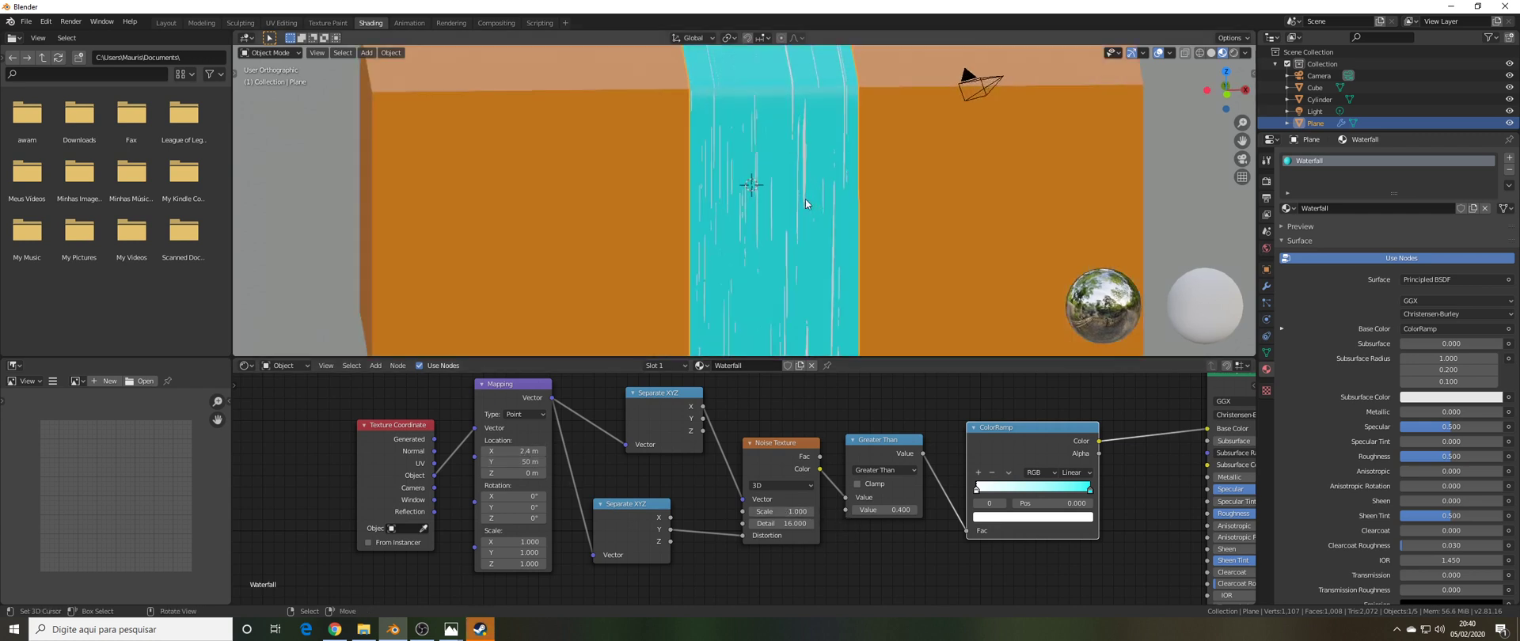
scroll(754, 111, "down", 5)
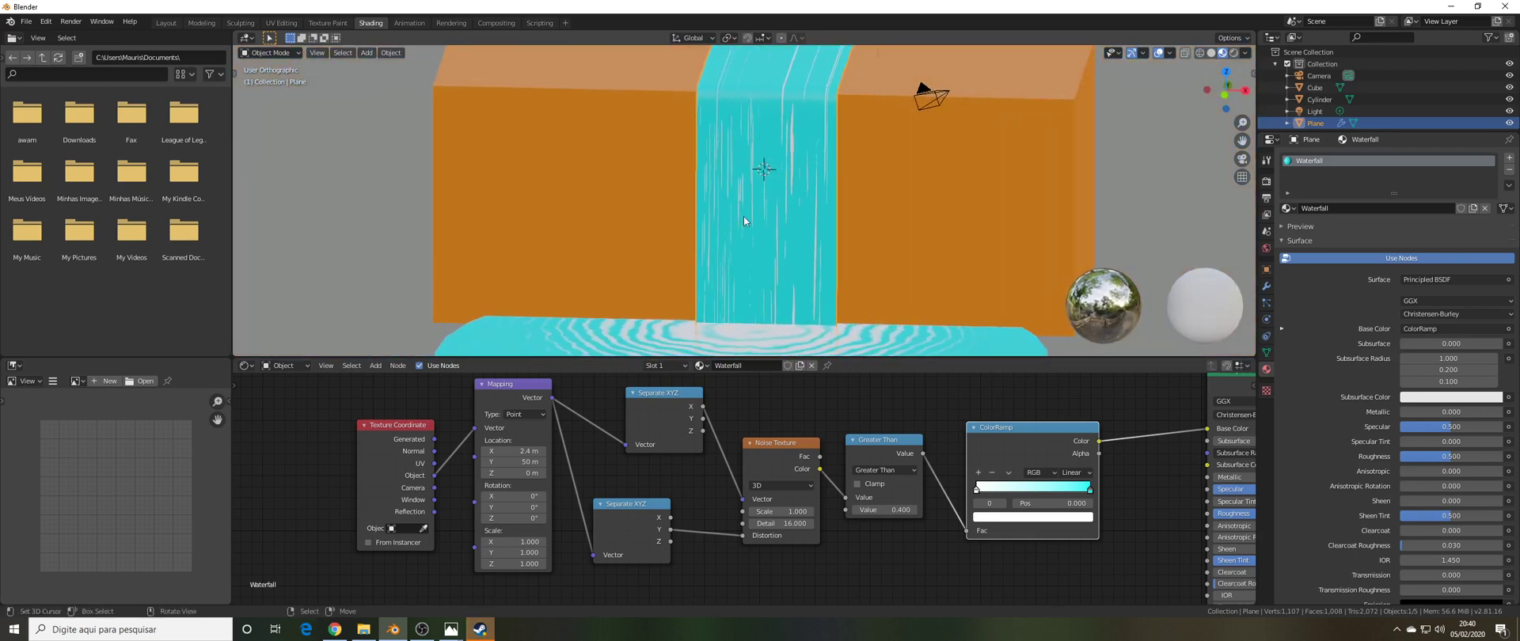
scroll(714, 165, "down", 2)
scroll(720, 166, "up", 1)
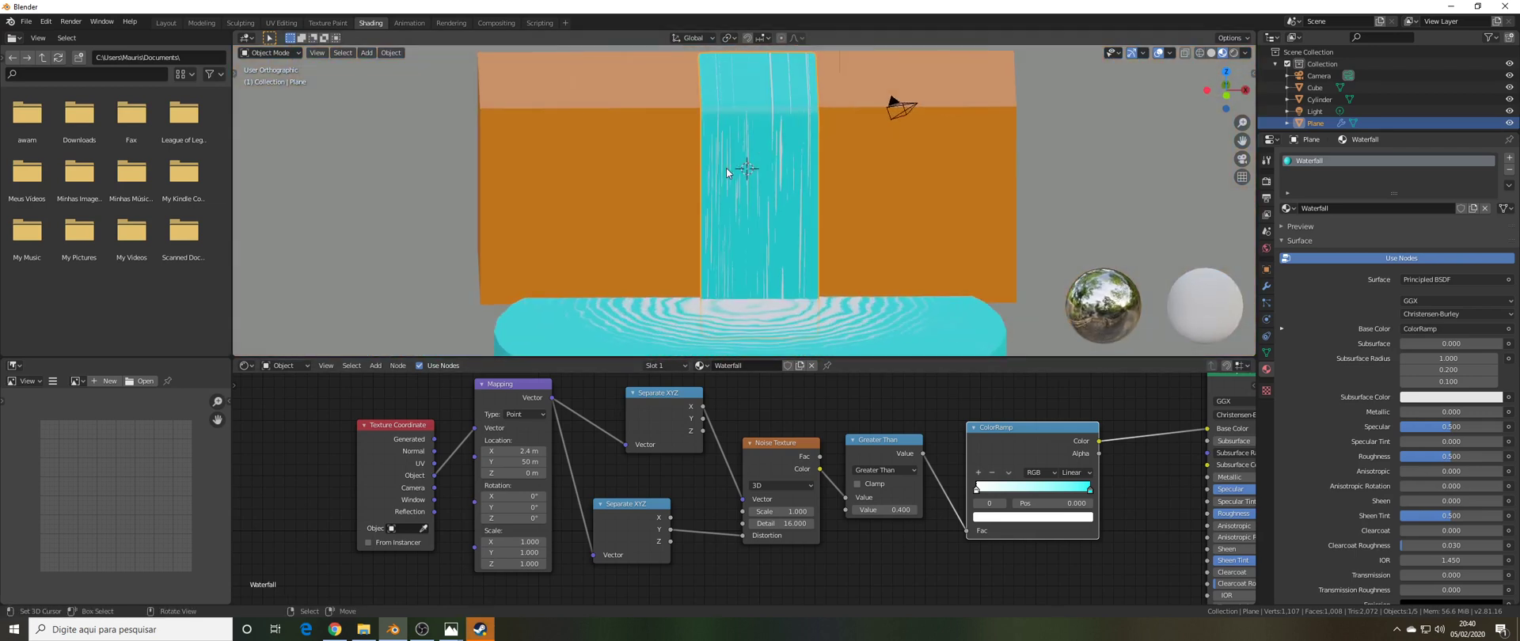
- Shift the Mapping node's Y location to 52.8 m to slide the streaks down the waterfall, and check it against the pond
middle_click_drag(725, 167, 772, 212)
scroll(772, 231, "down", 1)
scroll(772, 236, "up", 3)
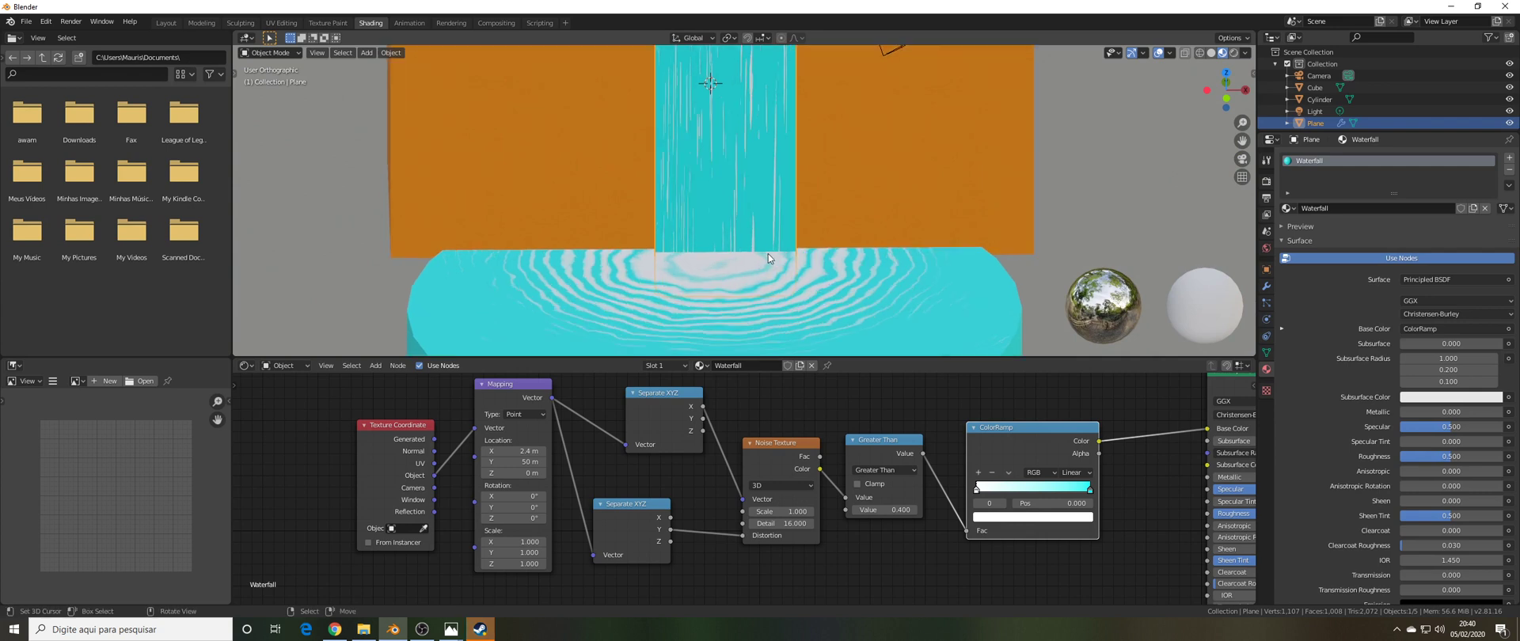
left_click_drag(505, 466, 543, 464)
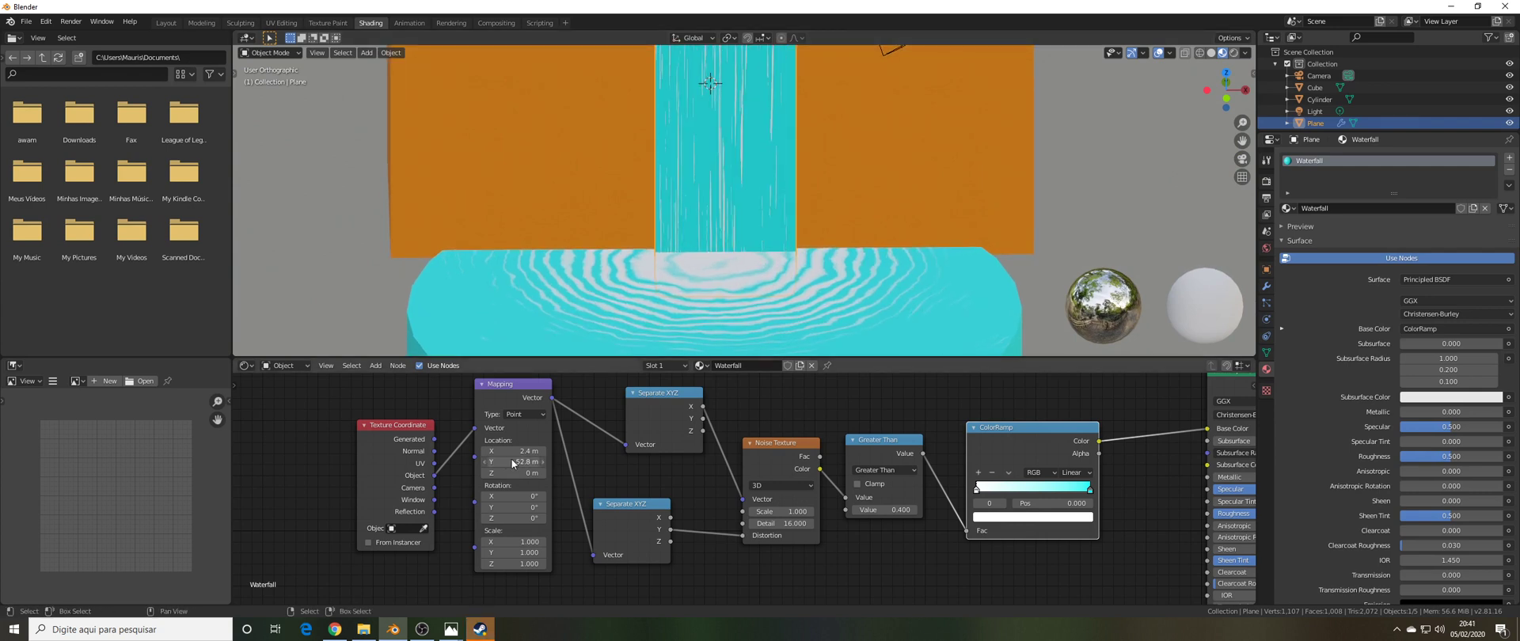
scroll(553, 158, "down", 4)
scroll(554, 158, "up", 1)
middle_click_drag(554, 158, 548, 166)
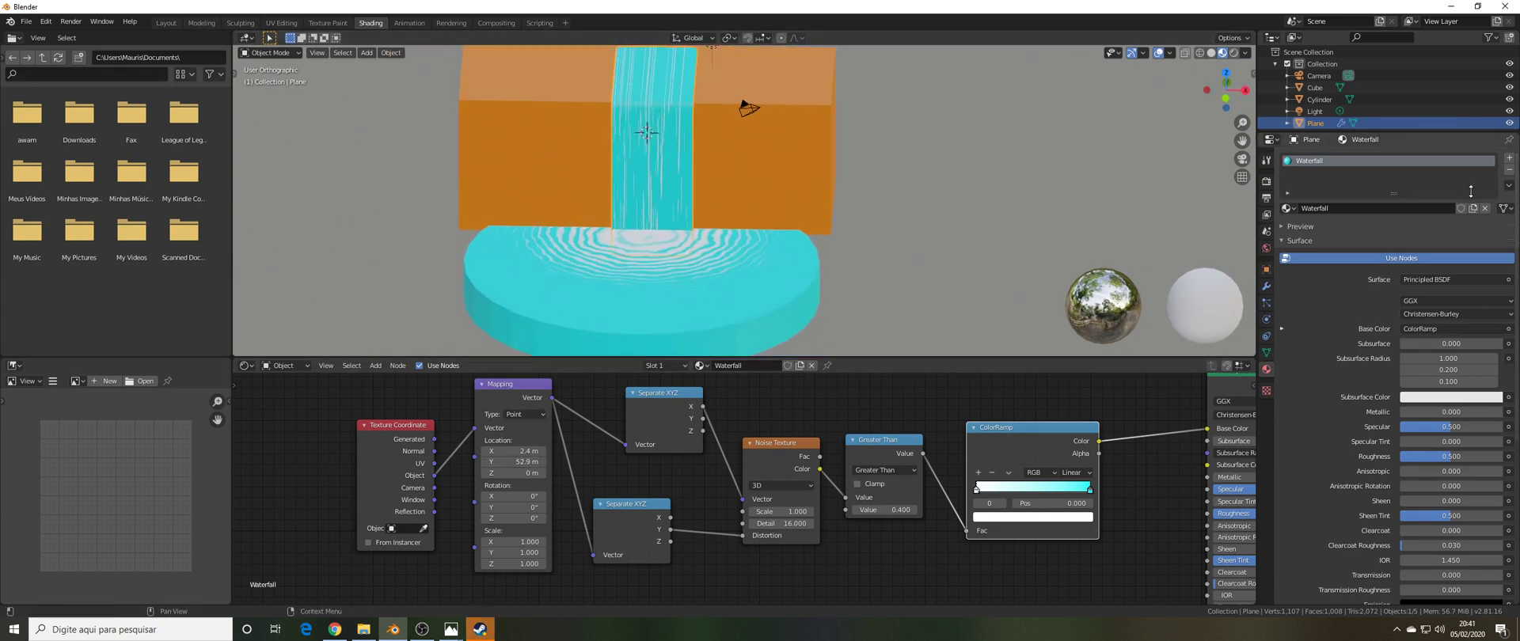